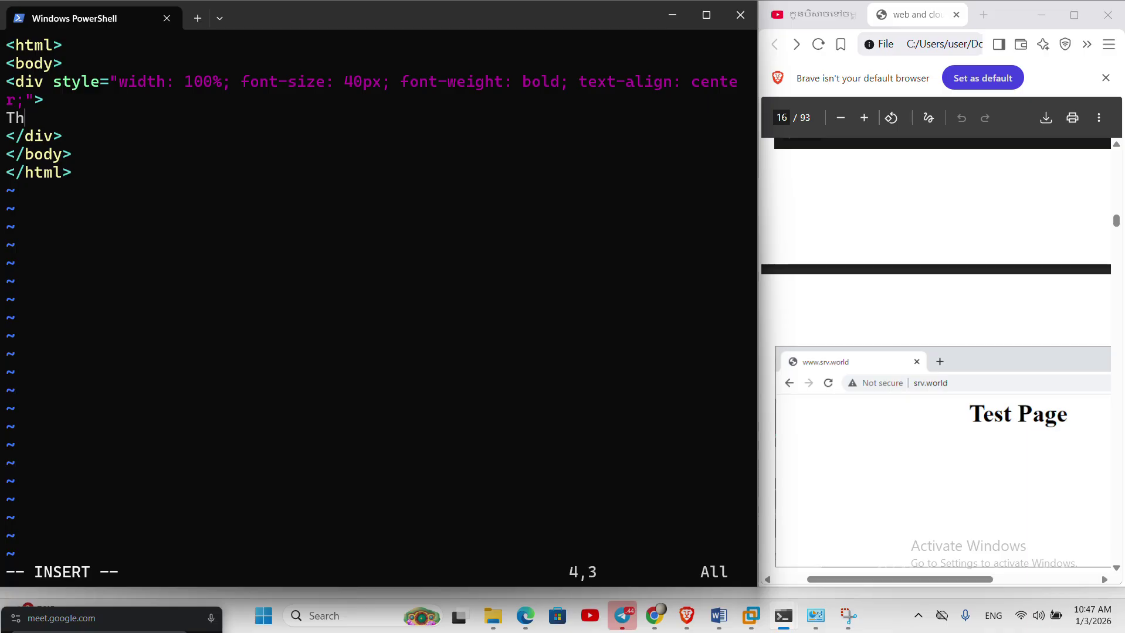
# - Correct the index.html text to 'This is website first testing' and save and quit with :x
pyautogui.press('BackSpace')
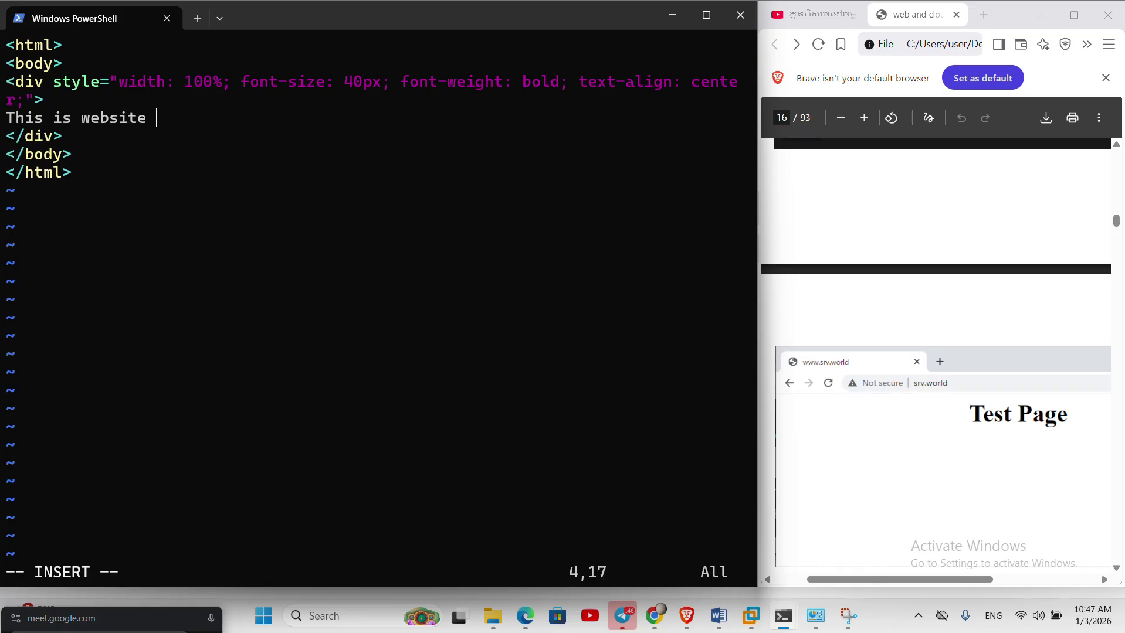
pyautogui.write('first testing')
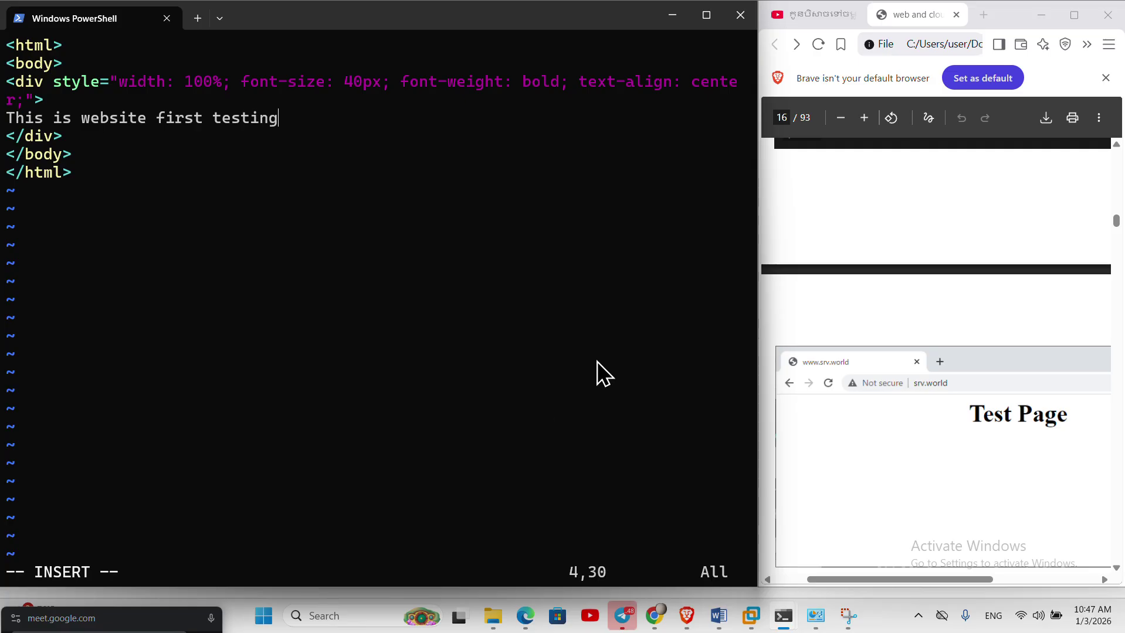
pyautogui.press('Escape')
pyautogui.write(':x')
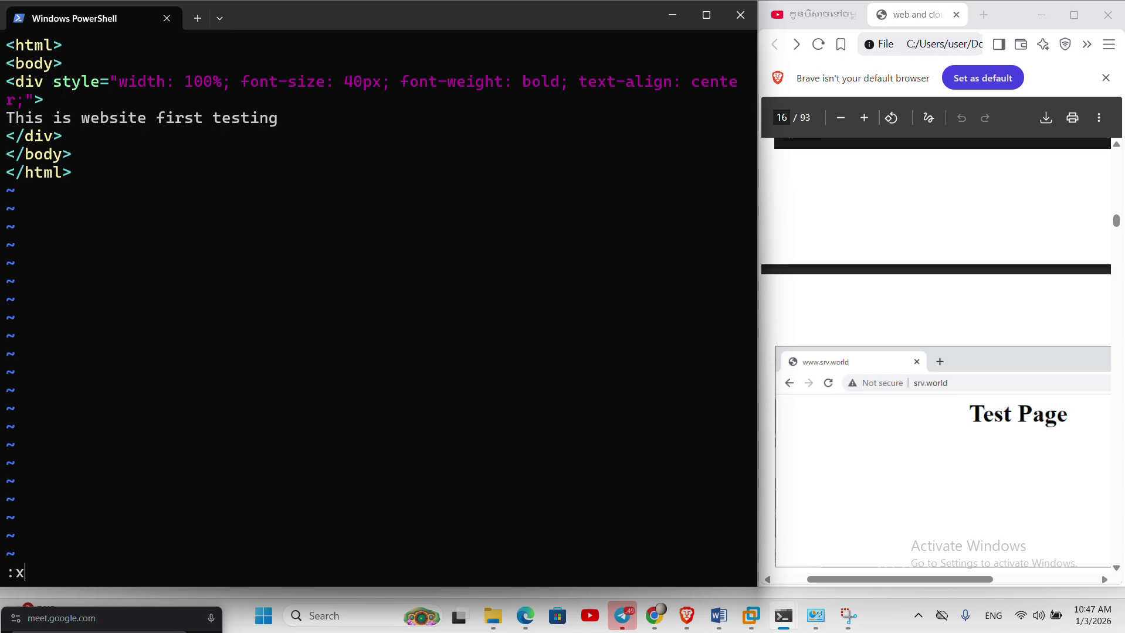
pyautogui.press('Return')
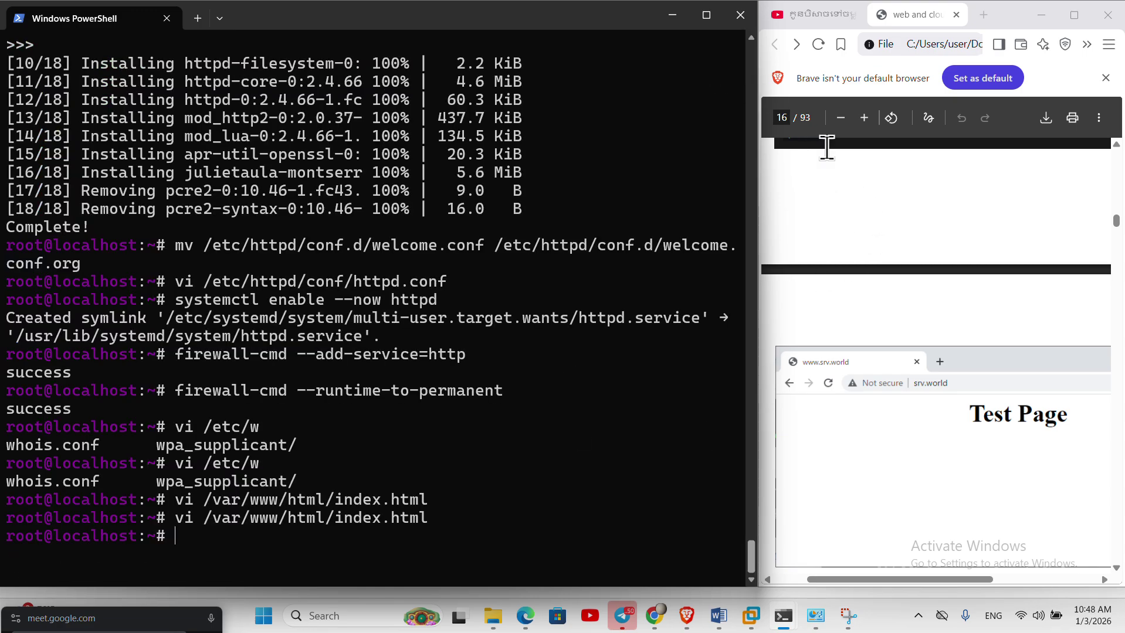
# - Minimize PowerShell and bring forward Chrome showing 192.168.10.8 with the updated text
pyautogui.click(942, 442)
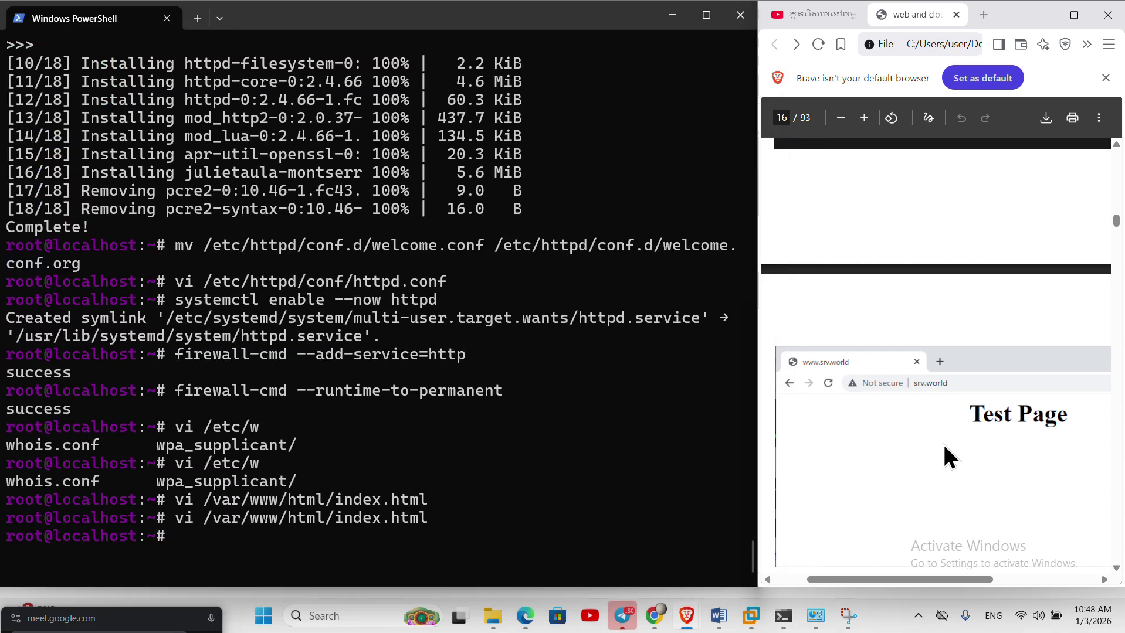
pyautogui.click(672, 13)
pyautogui.click(515, 226)
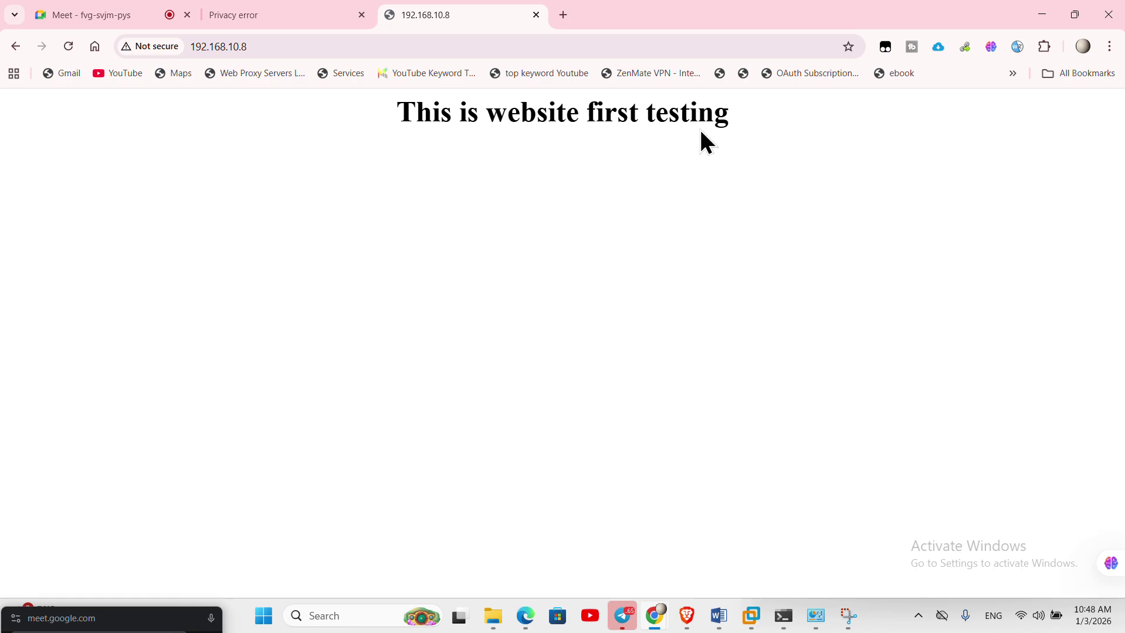
# - Restore the Chrome window, open a new tab and maximize it
pyautogui.moveTo(706, 22); pyautogui.dragTo(672, 212)
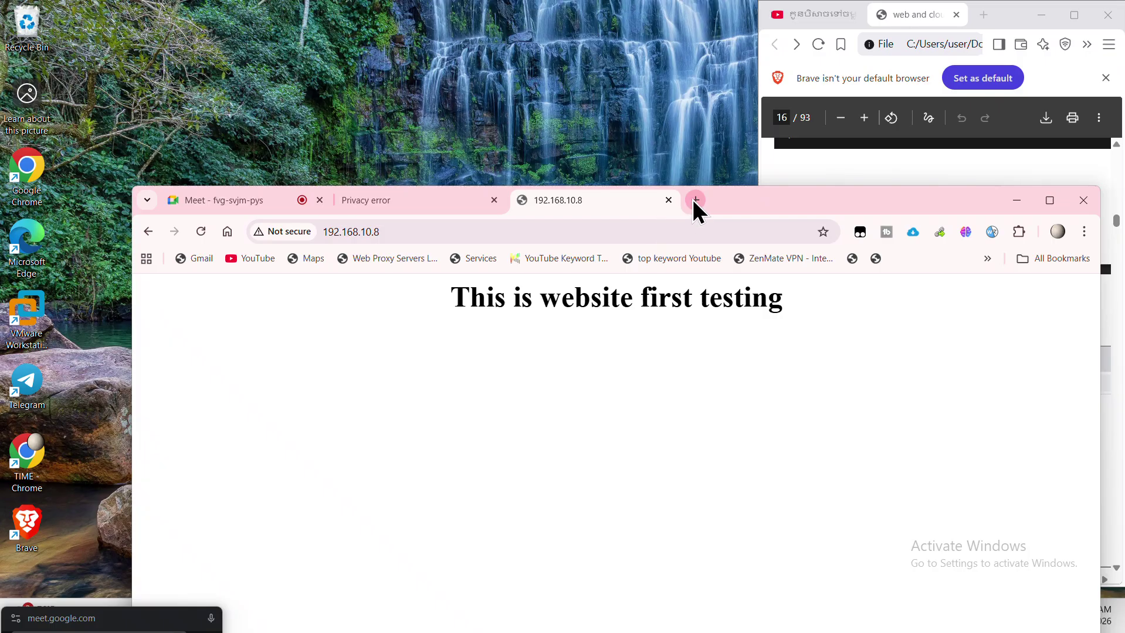
pyautogui.click(696, 200)
pyautogui.doubleClick(912, 204)
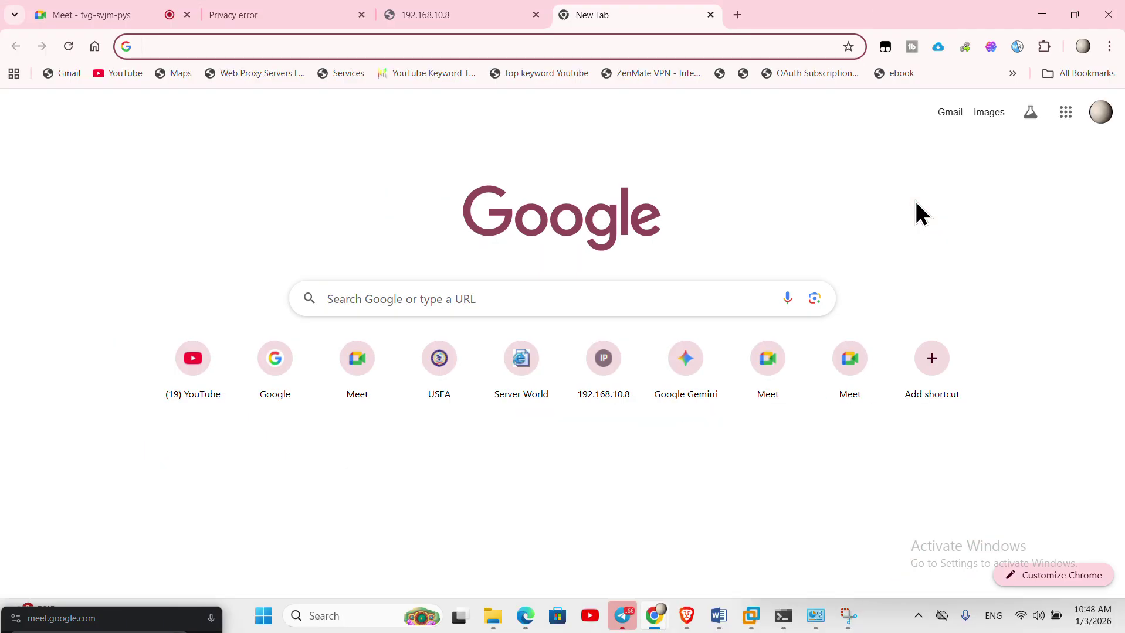
# - Search Google for 'free theme plate webste html source code'
pyautogui.click(638, 308)
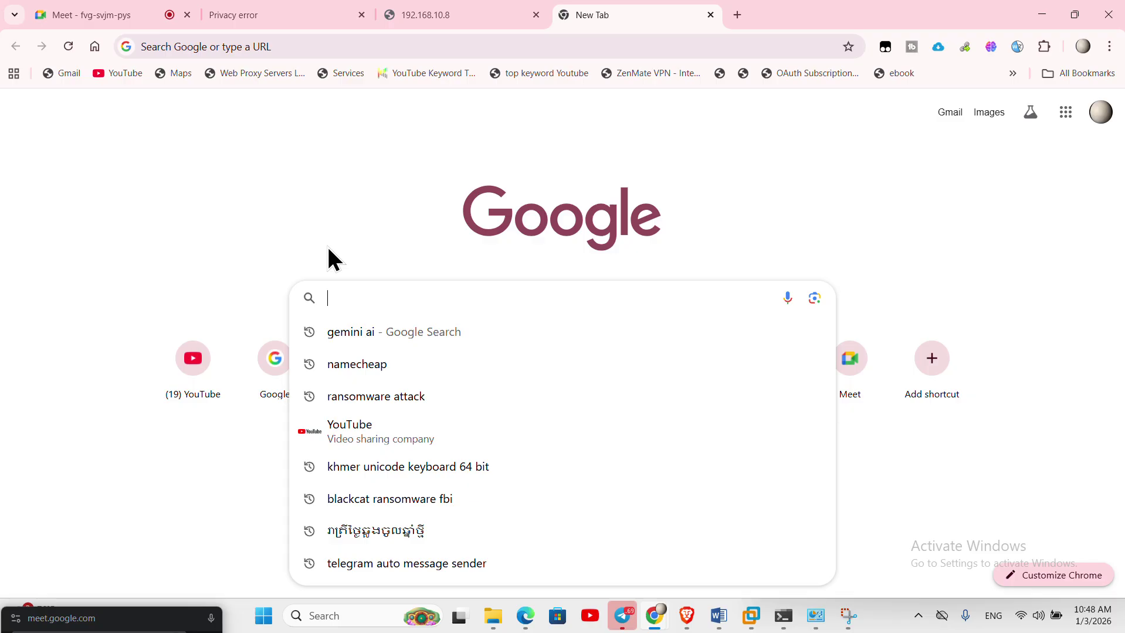
pyautogui.write('free ')
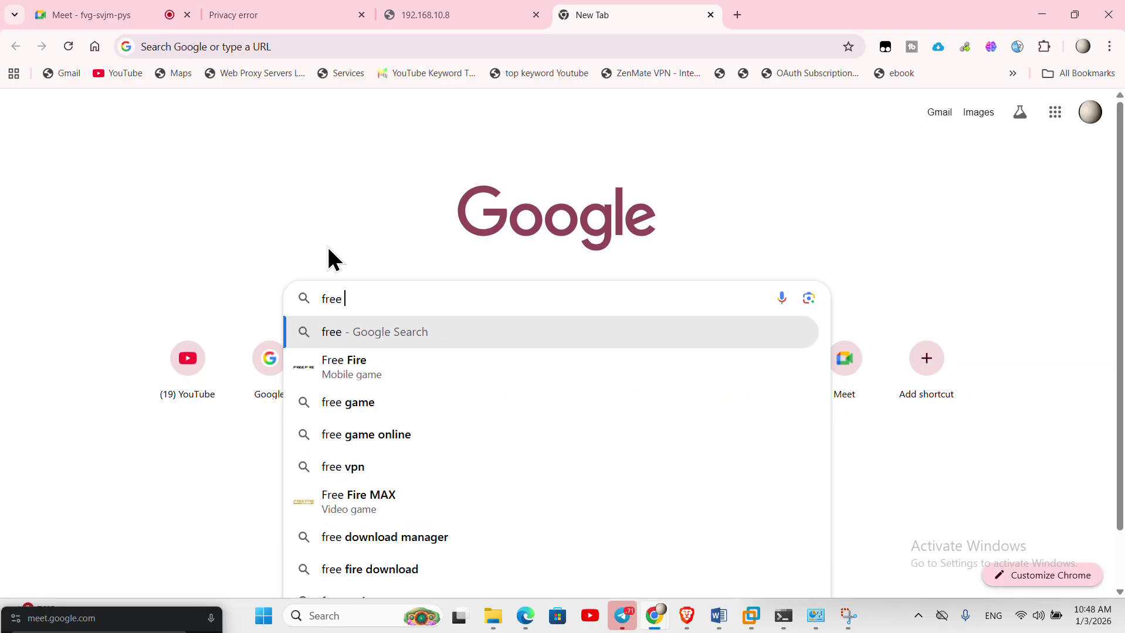
pyautogui.write('theme pla')
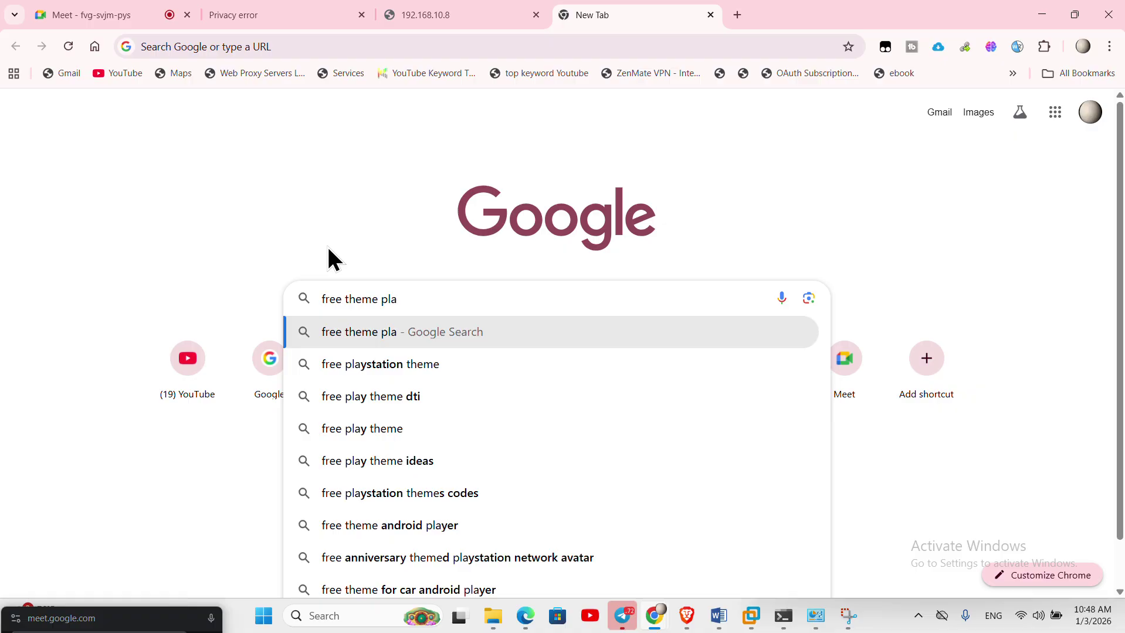
pyautogui.write('te we')
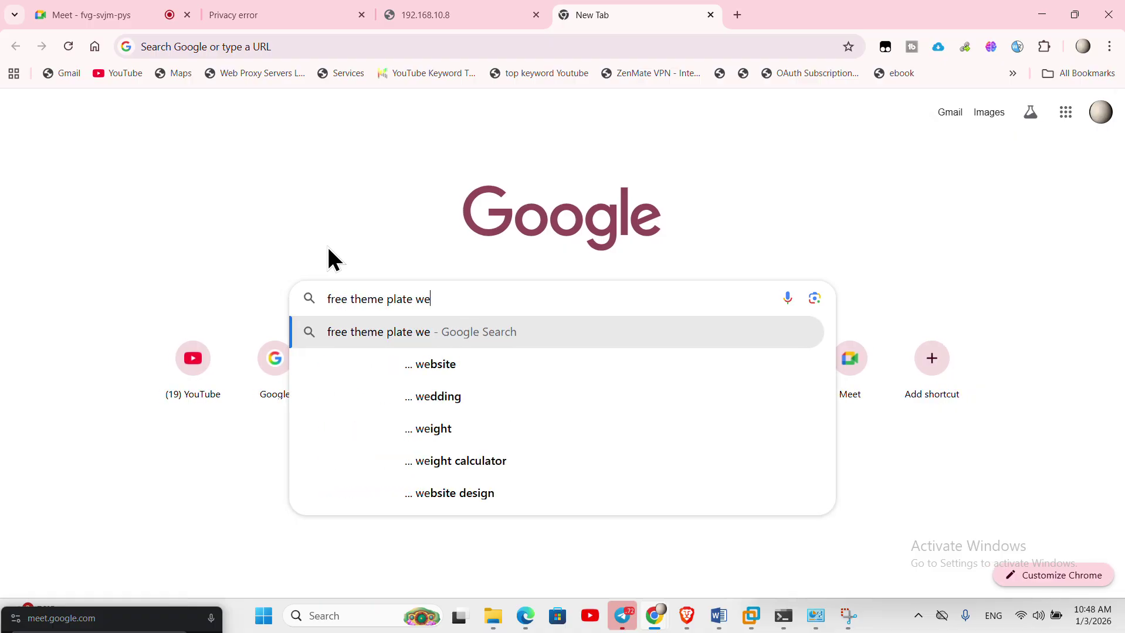
pyautogui.write('bste htm')
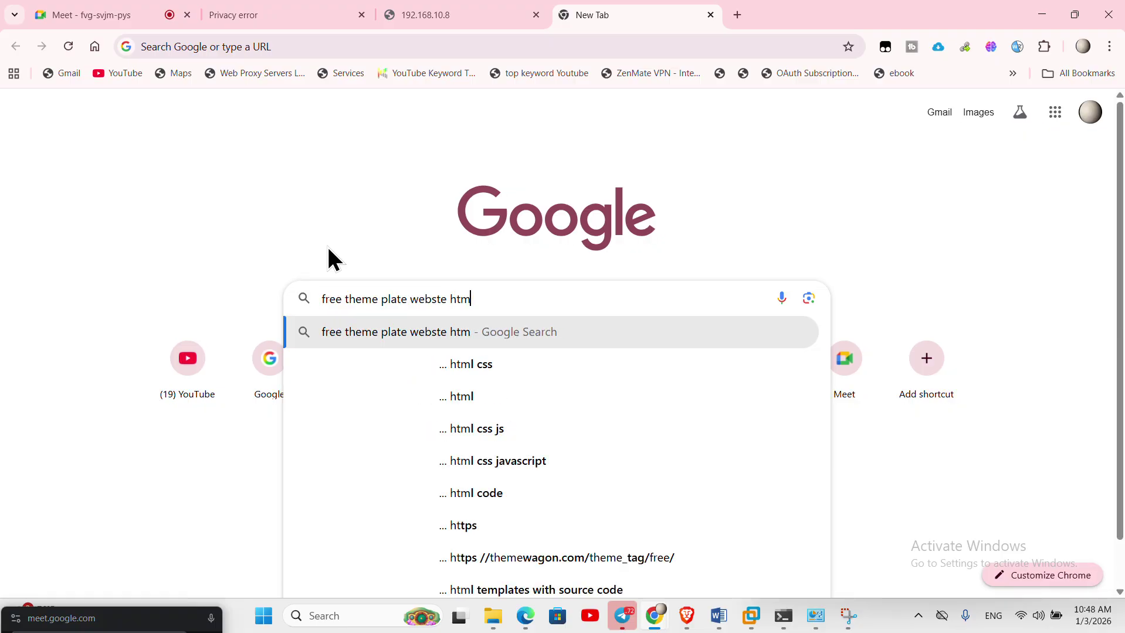
pyautogui.write('l sou')
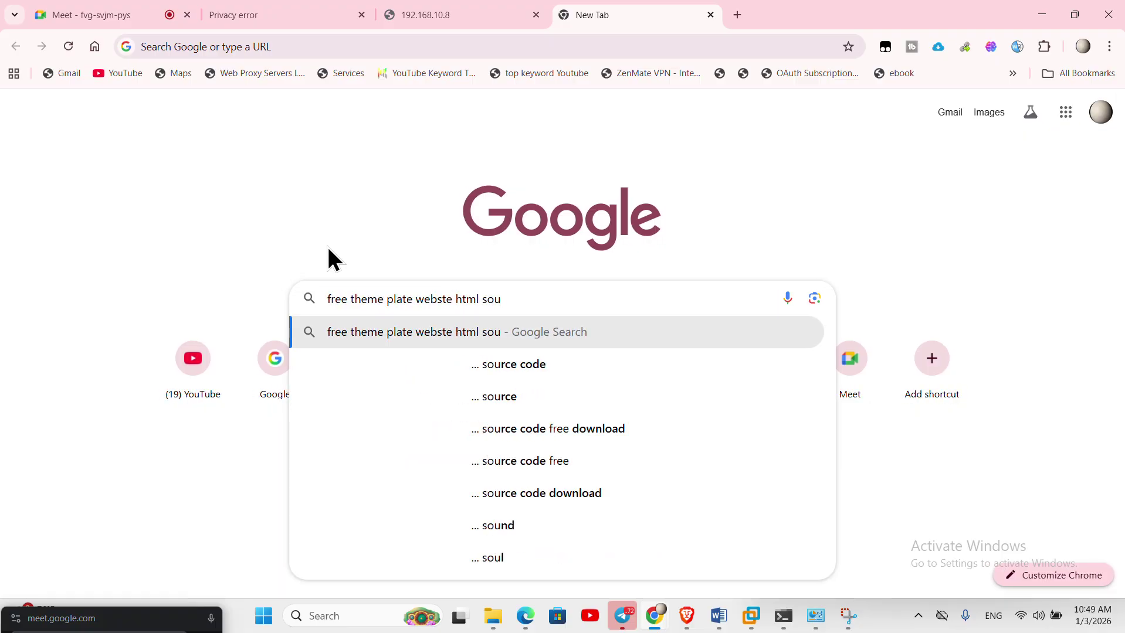
pyautogui.press('Down')
pyautogui.press('Return')
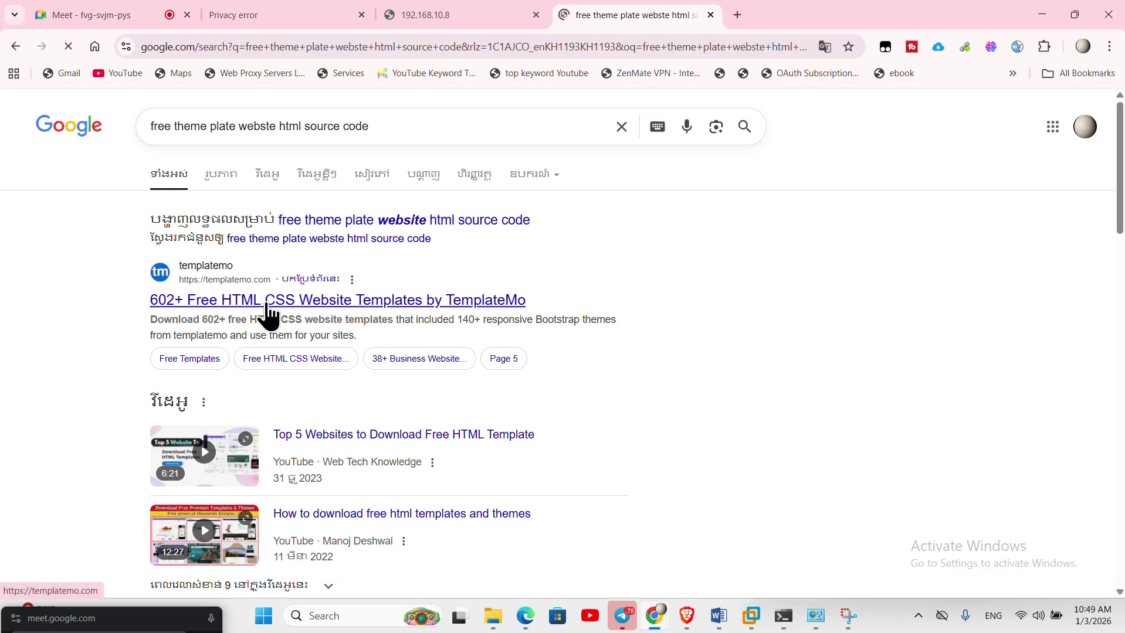
# - Open the TemplateMo, Colorlib and HTML5 UP results in new tabs, then switch to Colorlib
pyautogui.rightClick(269, 306)
pyautogui.click(317, 322)
pyautogui.scroll(-5, 563, 504)
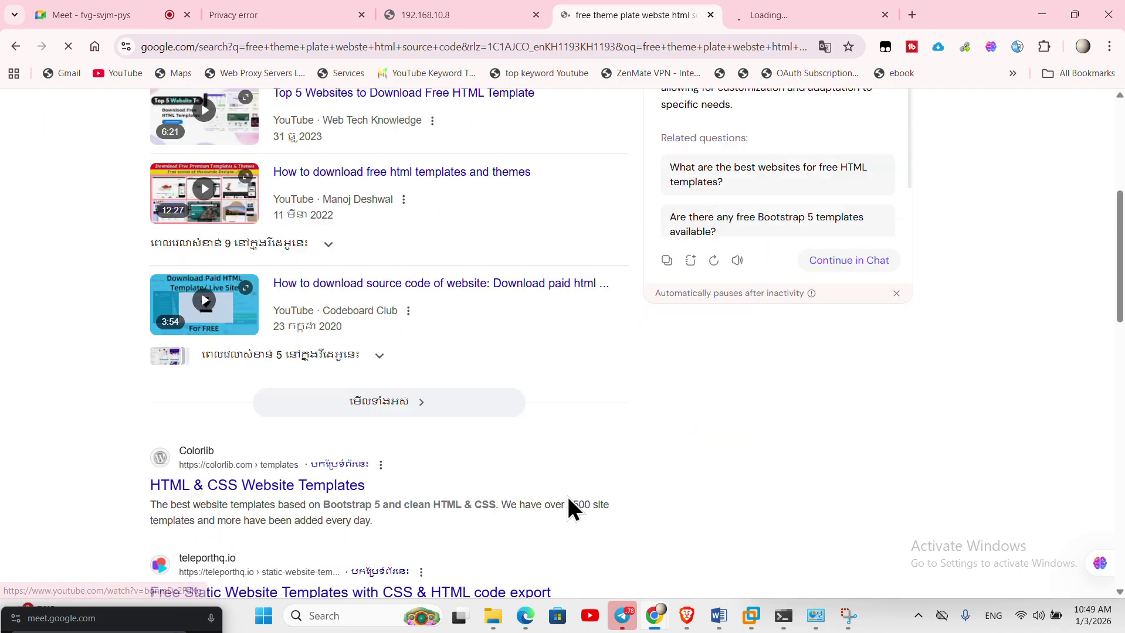
pyautogui.rightClick(287, 496)
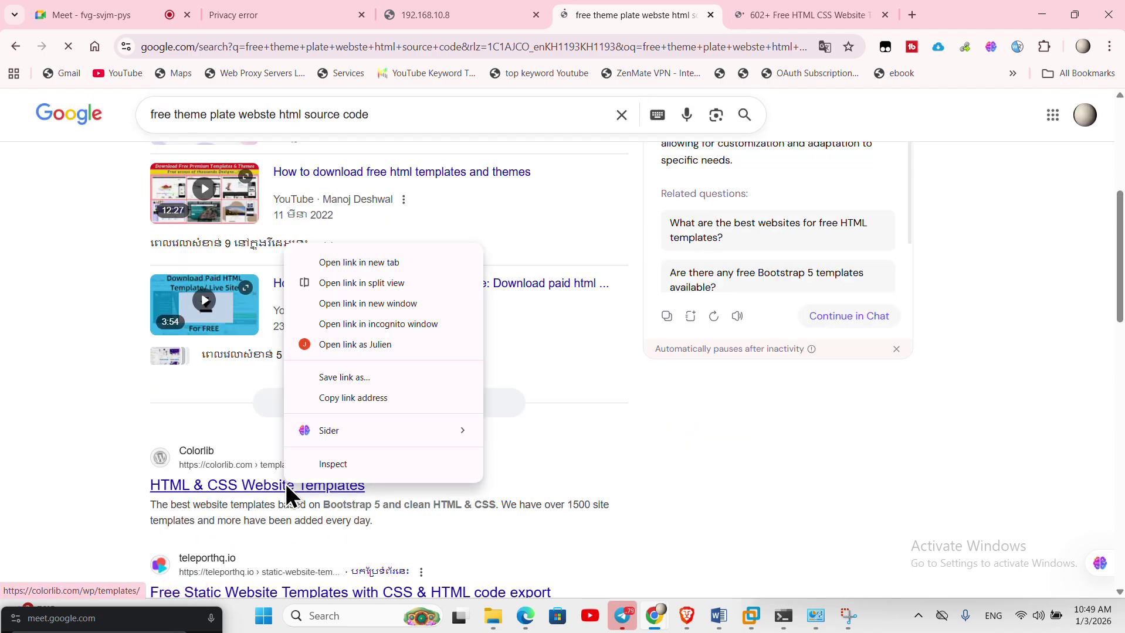
pyautogui.click(391, 265)
pyautogui.scroll(-5, 378, 290)
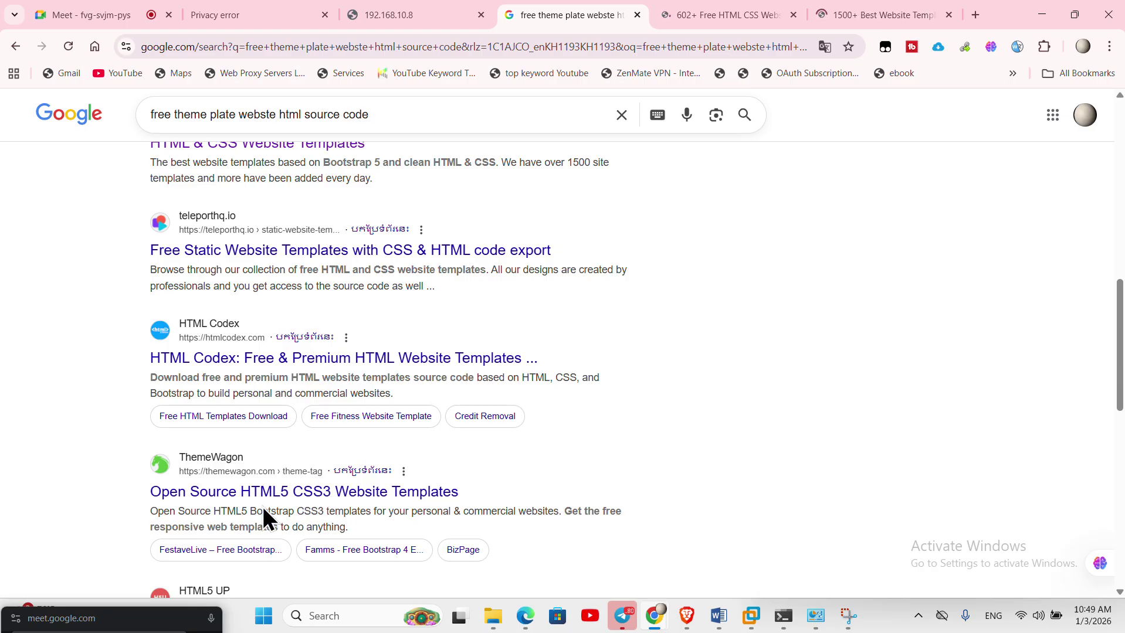
pyautogui.scroll(-3, 491, 522)
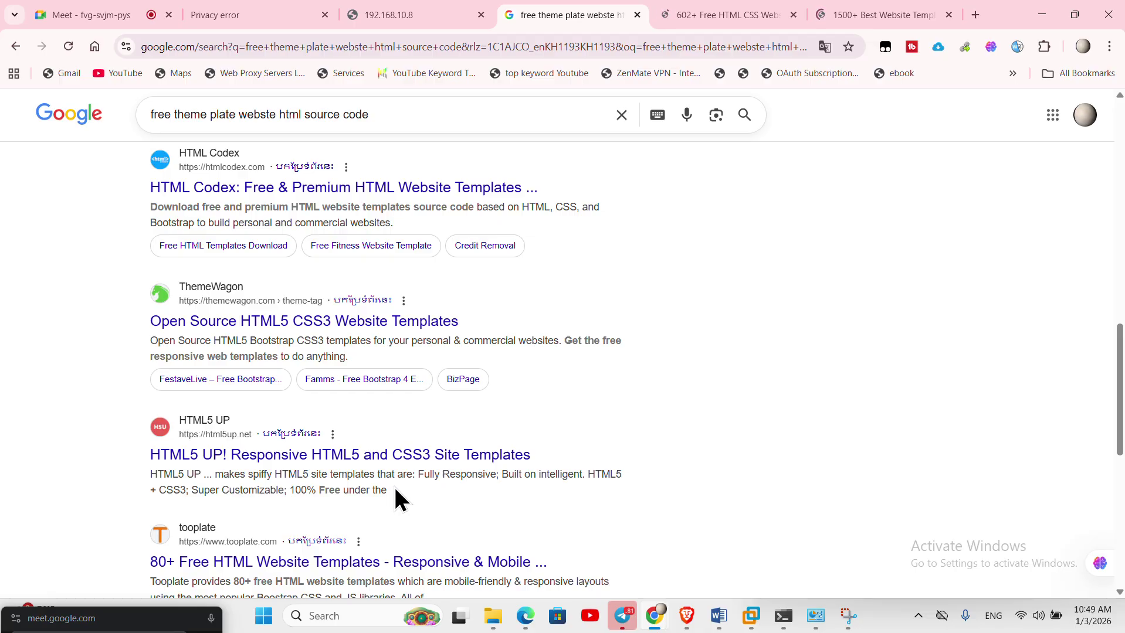
pyautogui.rightClick(357, 458)
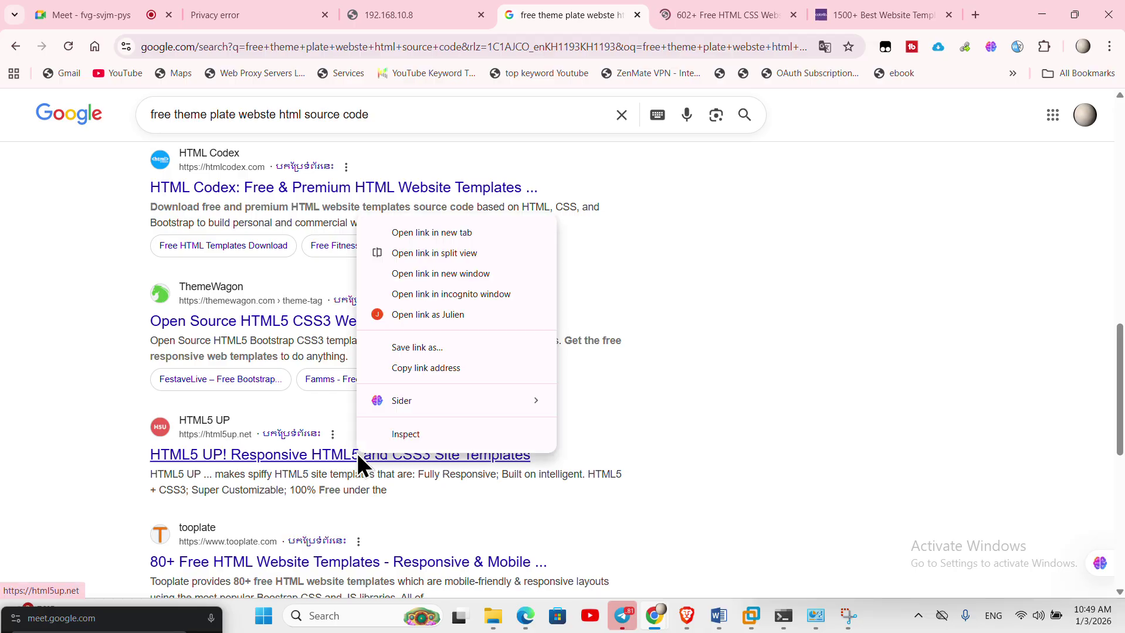
pyautogui.click(469, 233)
pyautogui.click(766, 14)
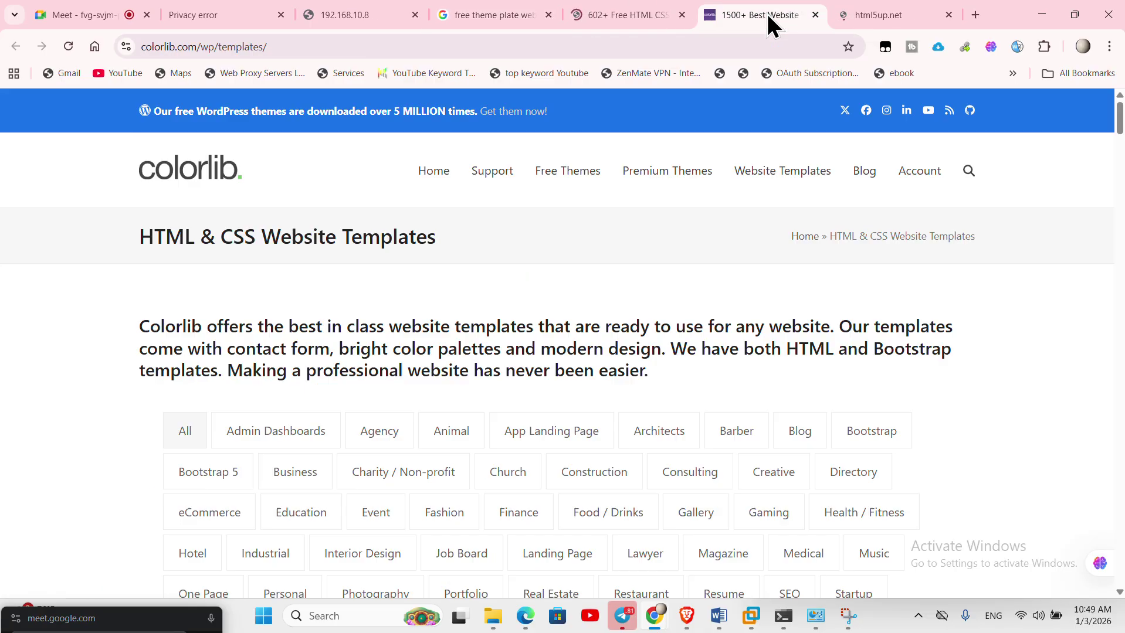
# - Scroll HTML5 UP's templates from Massively to Solid State, then go back to Colorlib's tab
pyautogui.click(859, 16)
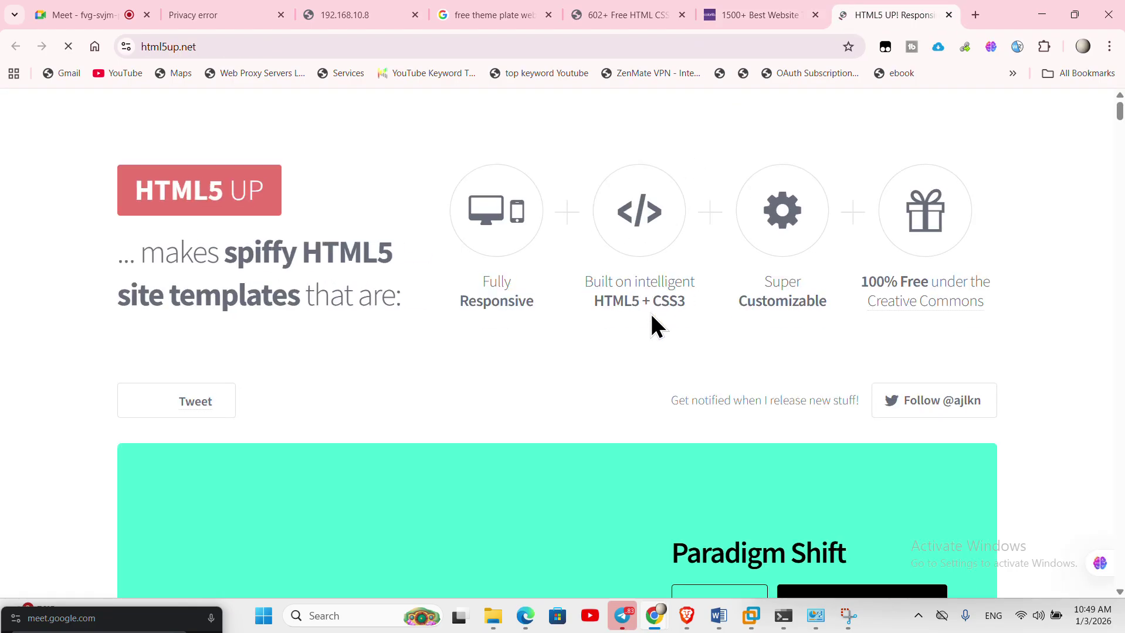
pyautogui.scroll(-8, 650, 321)
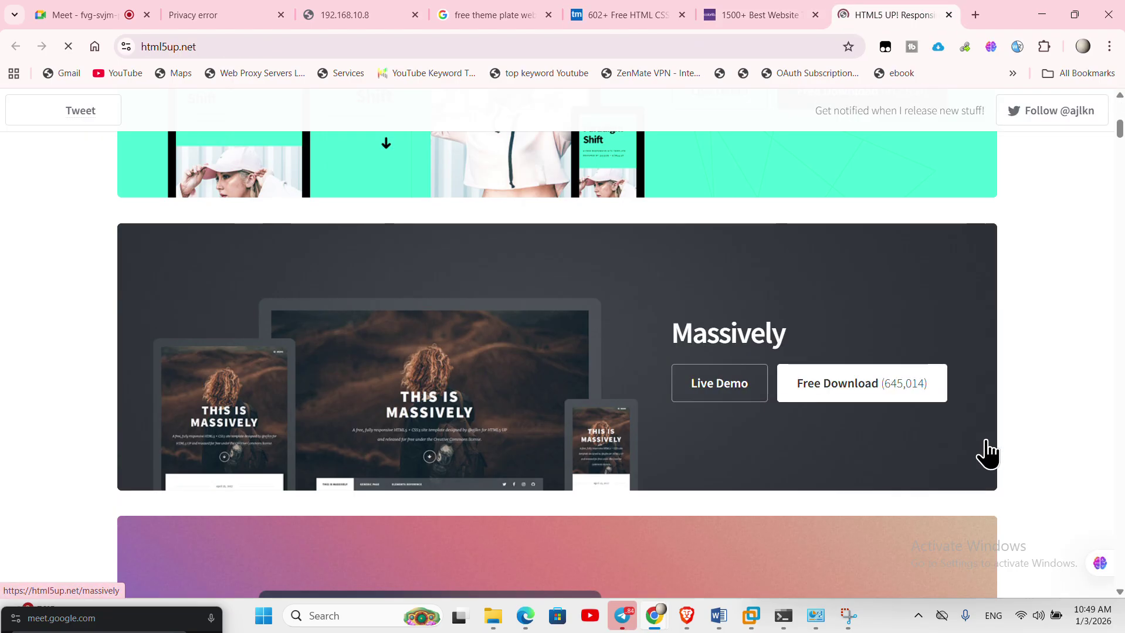
pyautogui.scroll(3, 628, 456)
pyautogui.scroll(-9, 636, 452)
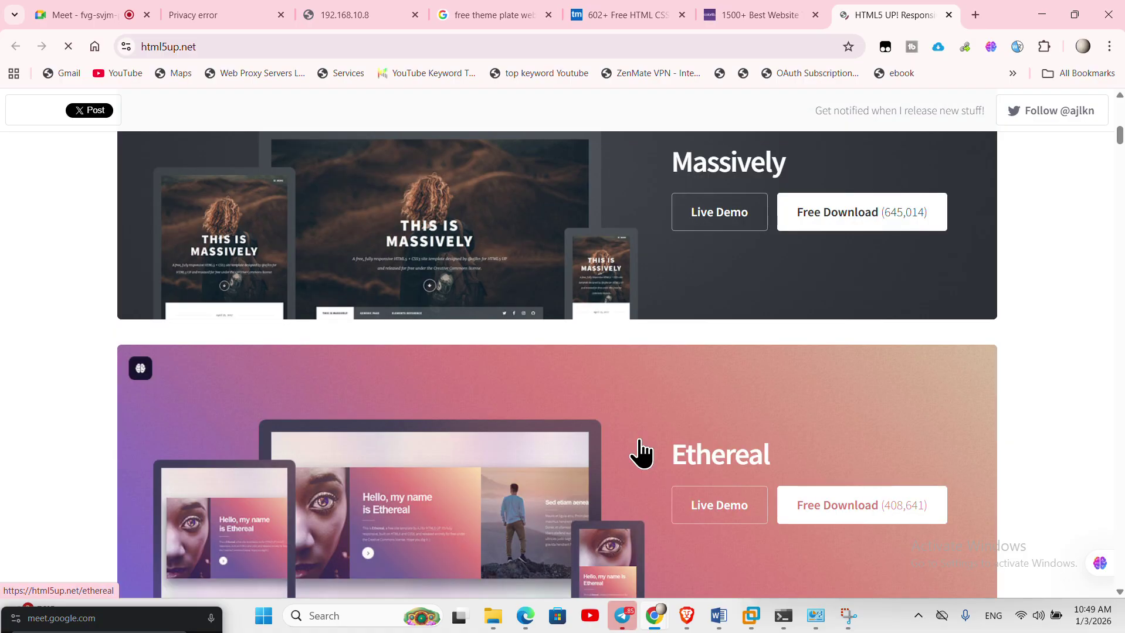
pyautogui.scroll(-8, 640, 454)
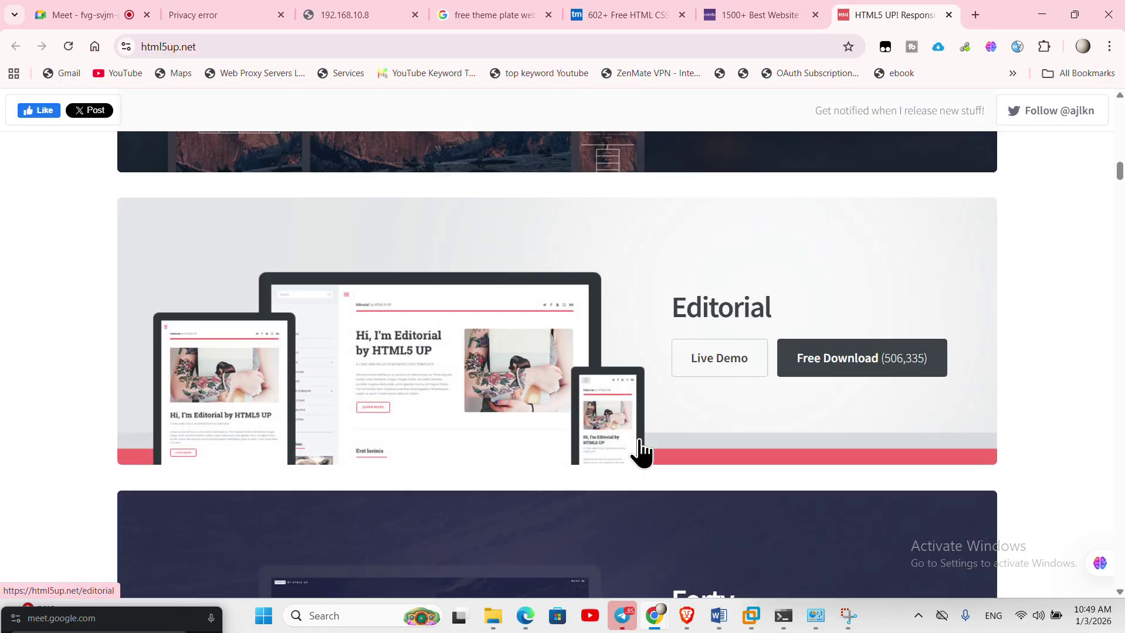
pyautogui.scroll(-9, 258, 365)
pyautogui.scroll(-13, 547, 402)
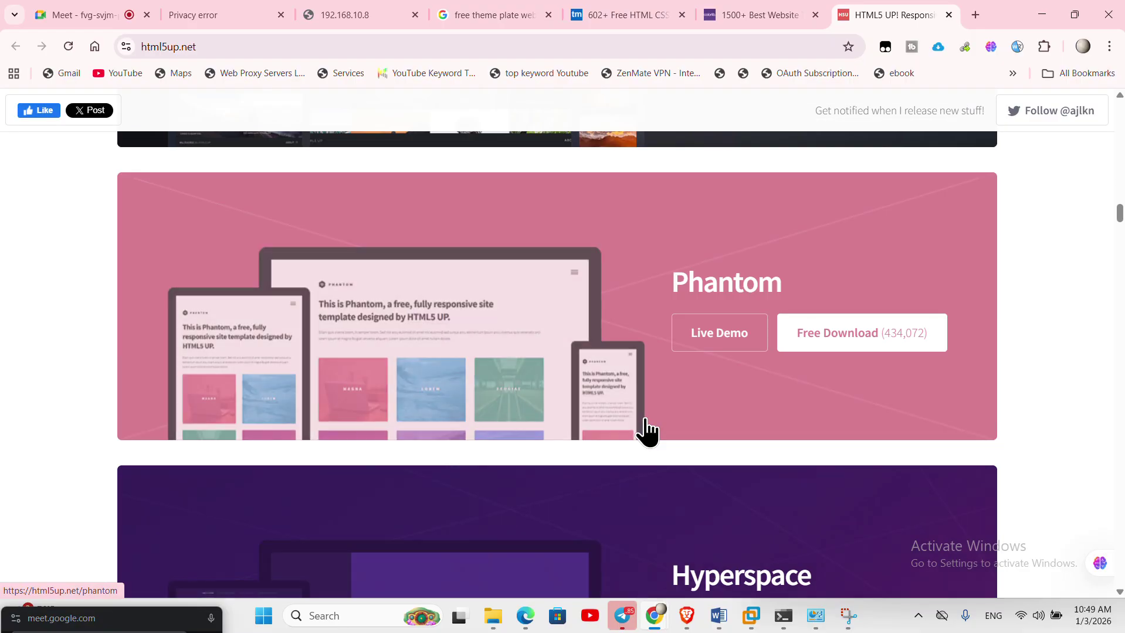
pyautogui.scroll(5, 641, 439)
pyautogui.scroll(-11, 510, 434)
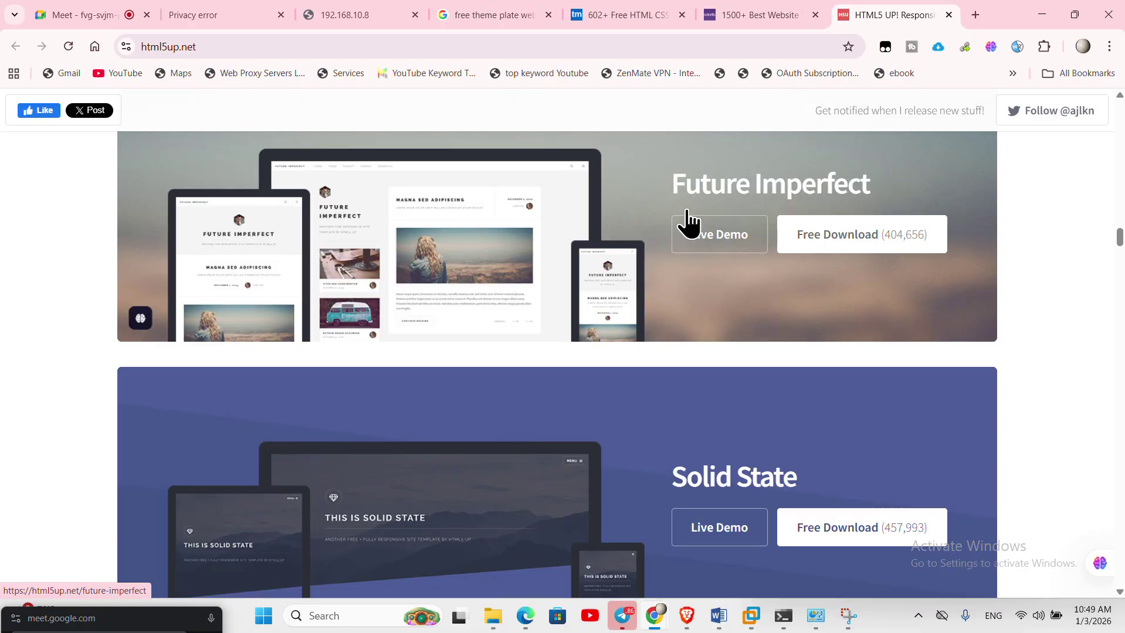
pyautogui.click(772, 13)
pyautogui.scroll(-10, 444, 365)
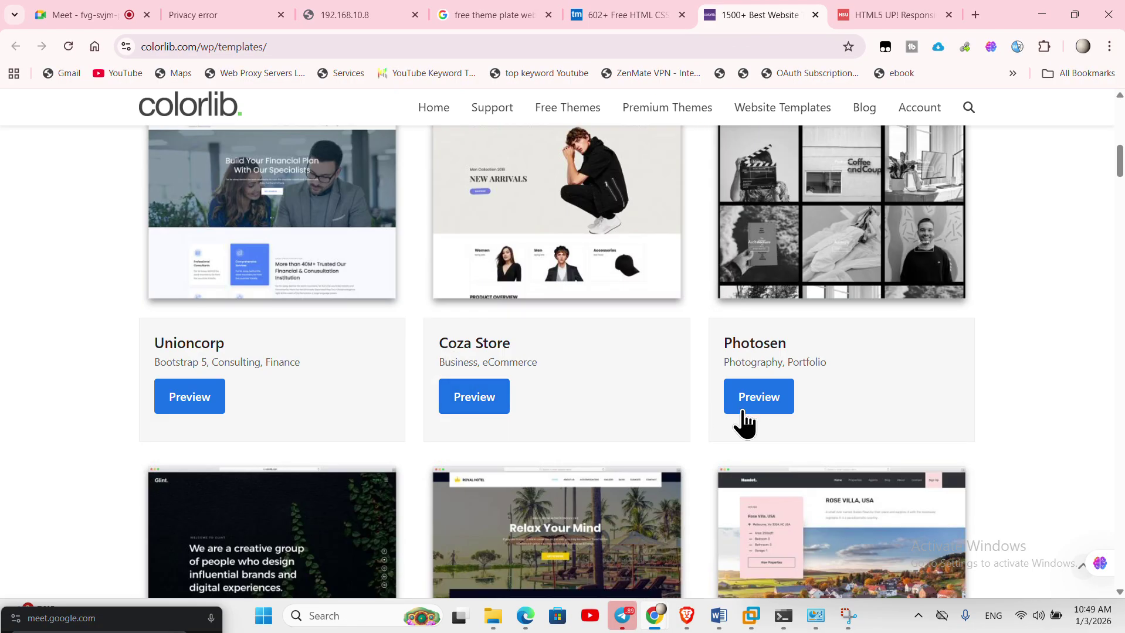
# - Scroll Colorlib's template list and open the WebMag template's details page
pyautogui.scroll(5, 748, 419)
pyautogui.scroll(-20, 754, 418)
pyautogui.scroll(6, 751, 431)
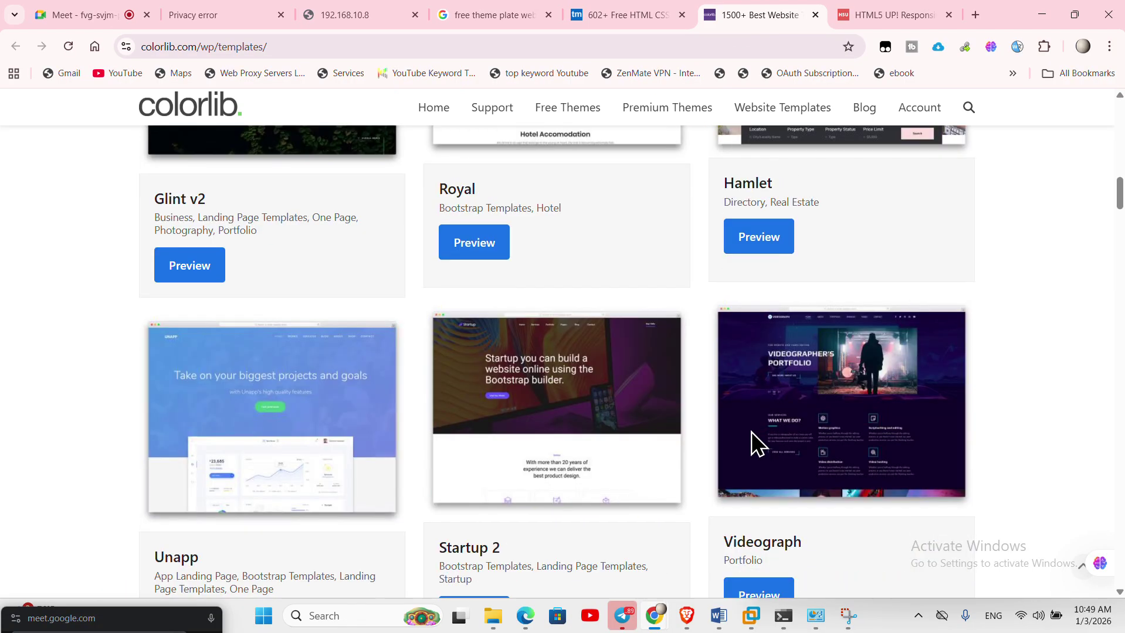
pyautogui.scroll(-12, 751, 431)
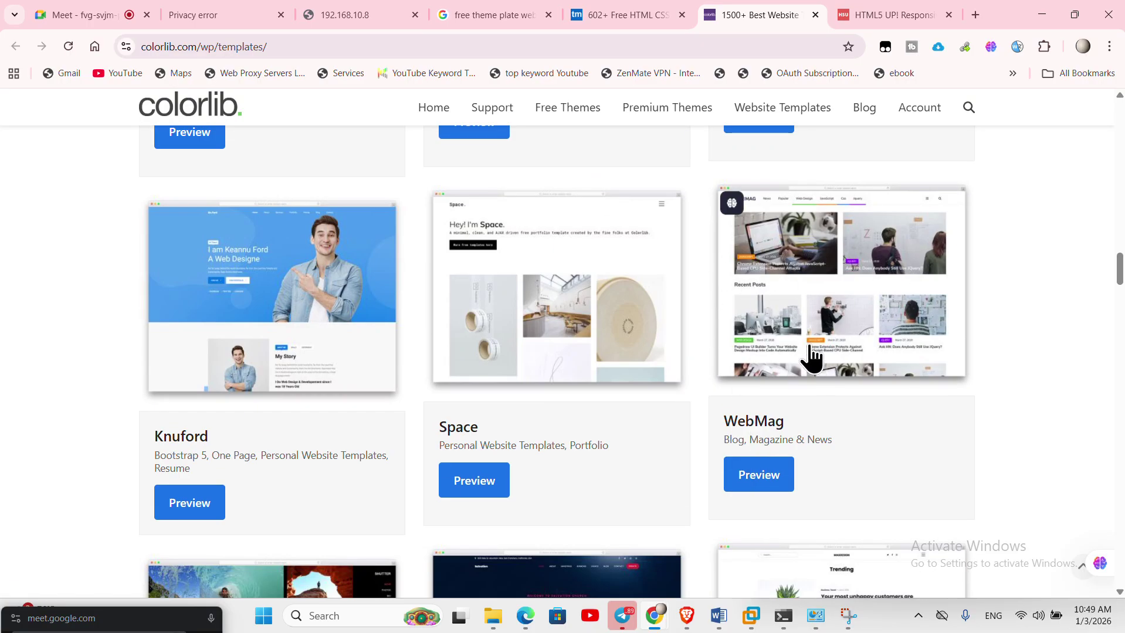
pyautogui.click(863, 319)
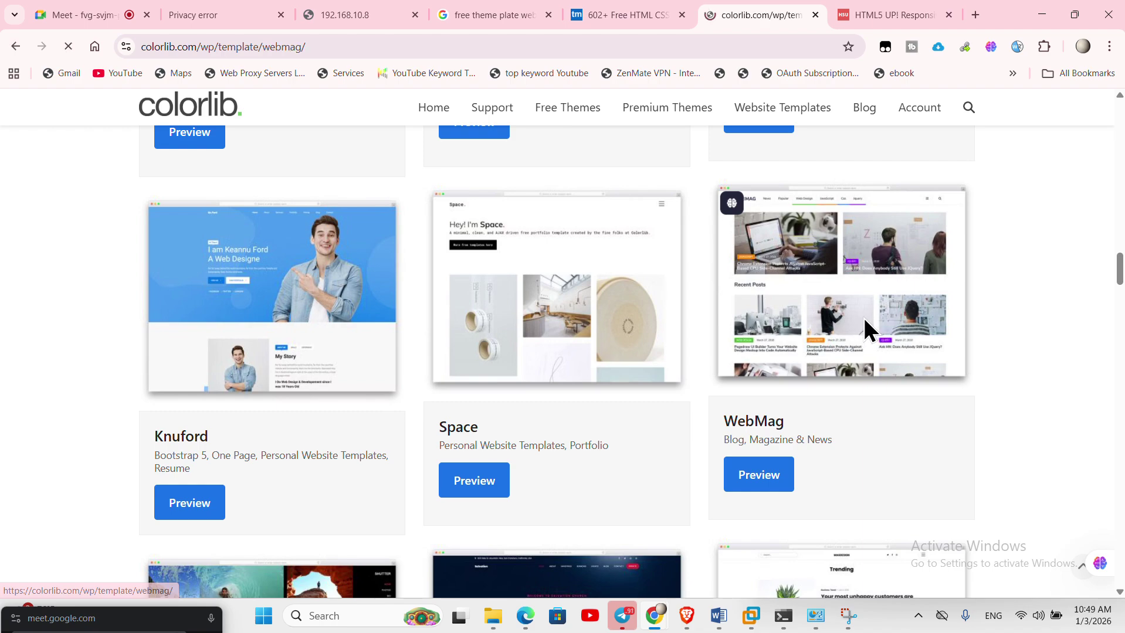
# - Scroll through the WebMag details page, then close its tab
pyautogui.scroll(-6, 731, 370)
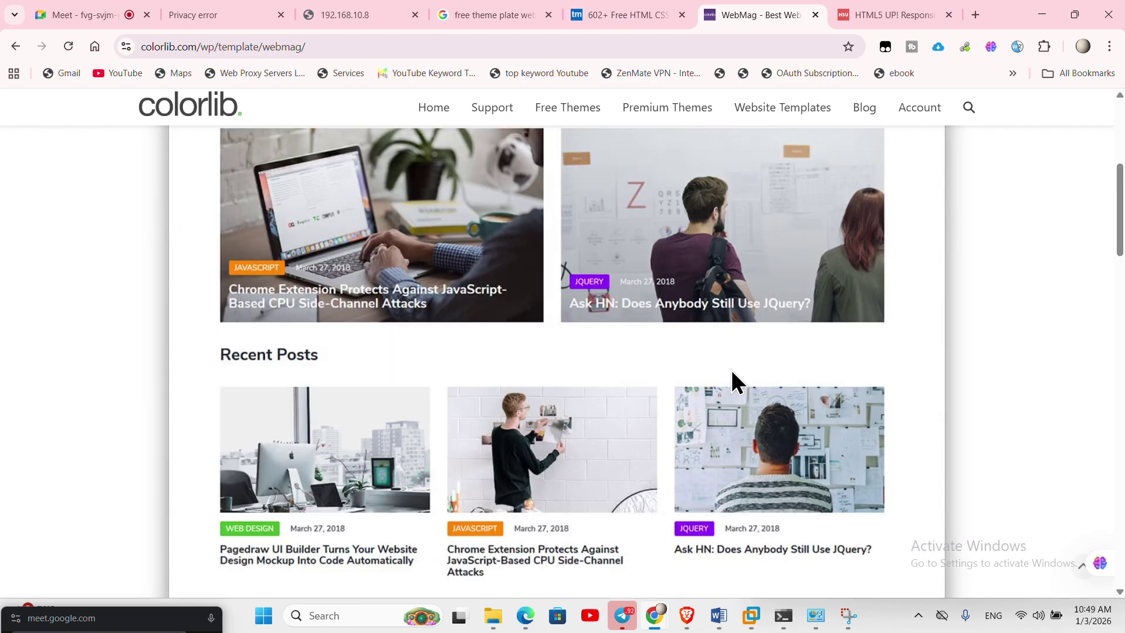
pyautogui.scroll(-3, 918, 440)
pyautogui.scroll(-6, 616, 399)
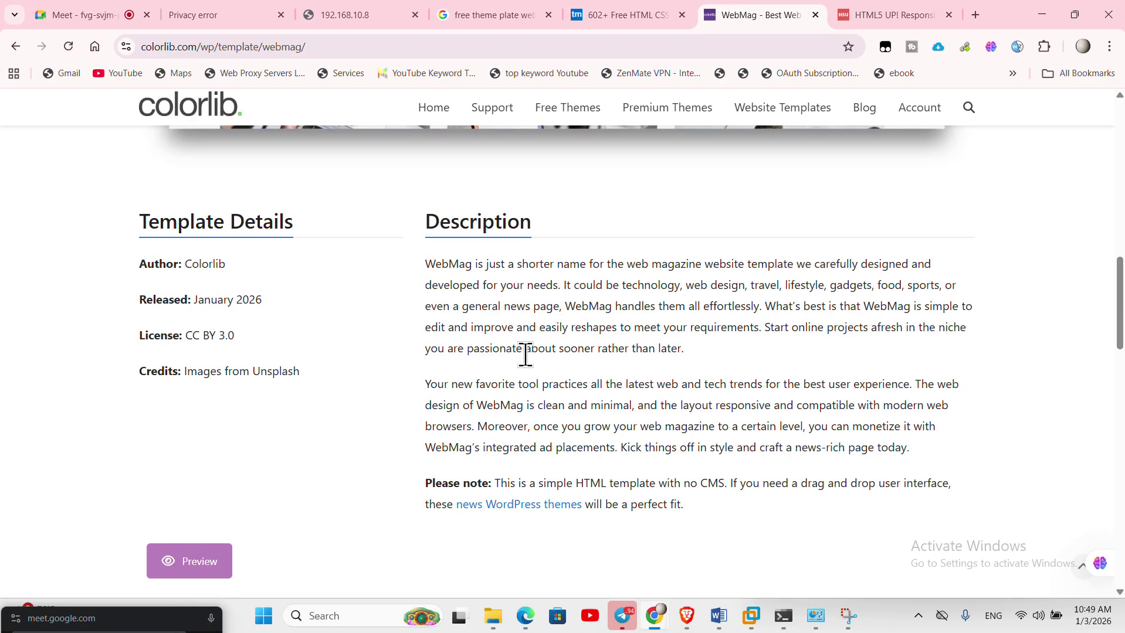
pyautogui.scroll(-3, 525, 354)
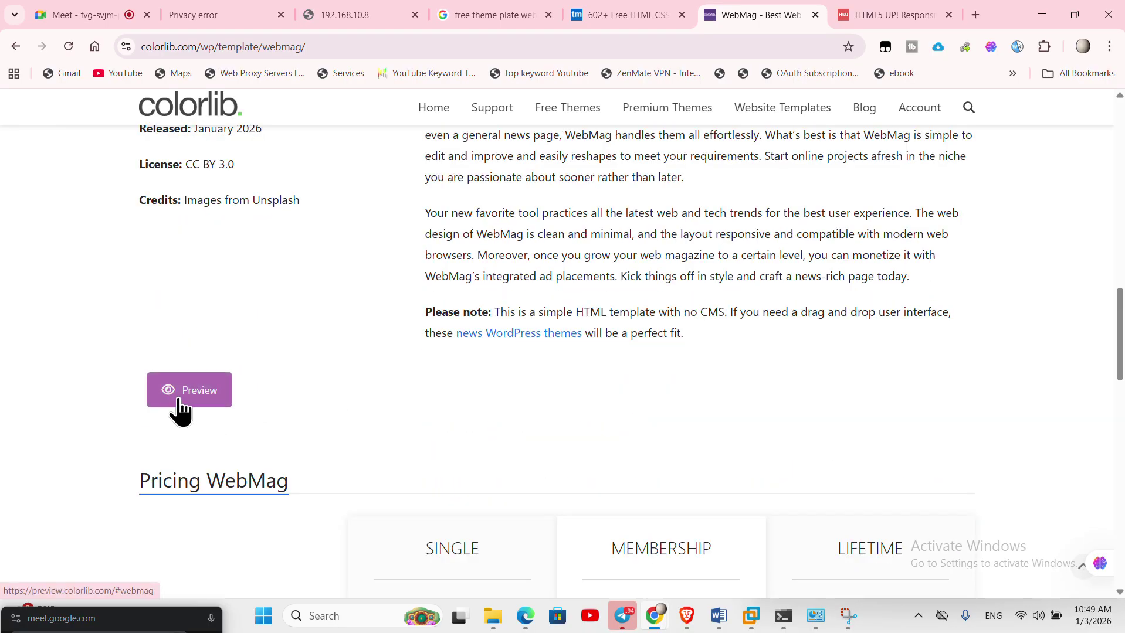
pyautogui.scroll(-3, 613, 457)
pyautogui.scroll(-3, 614, 458)
pyautogui.scroll(8, 615, 457)
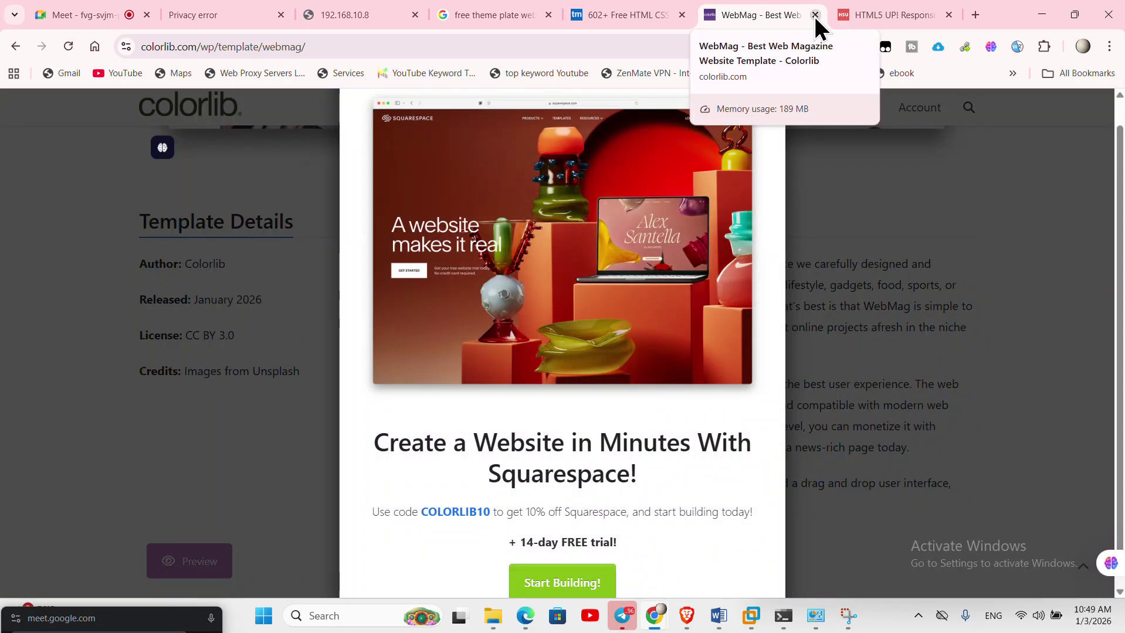
pyautogui.click(815, 15)
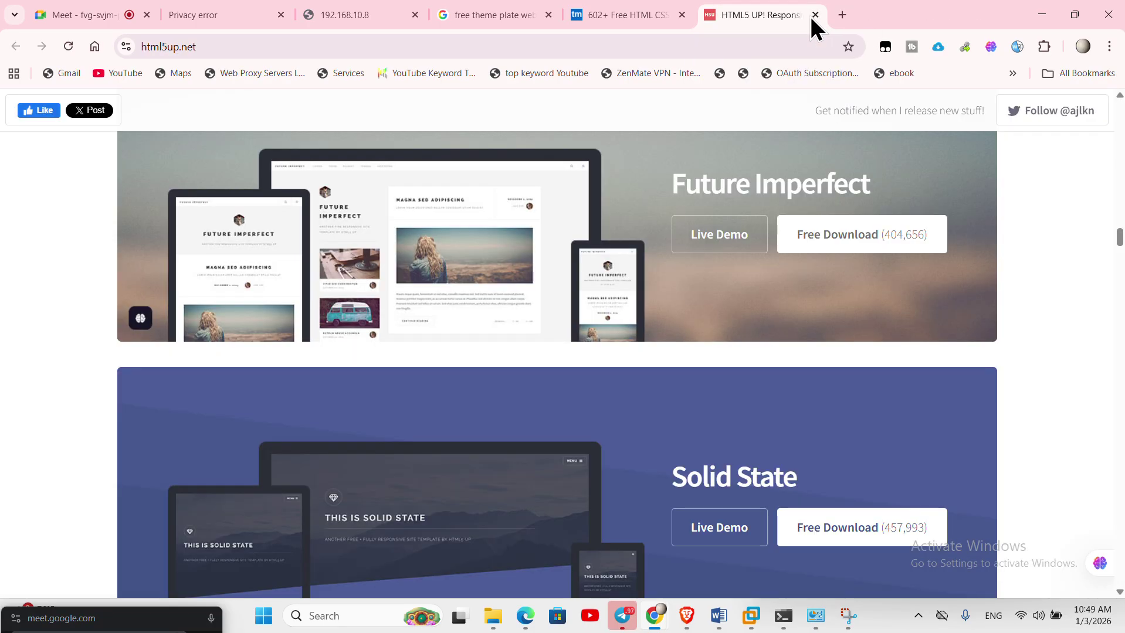
# - Scroll TemplateMo's catalogue to Zay Shop, open its template page and dismiss the ad
pyautogui.click(663, 20)
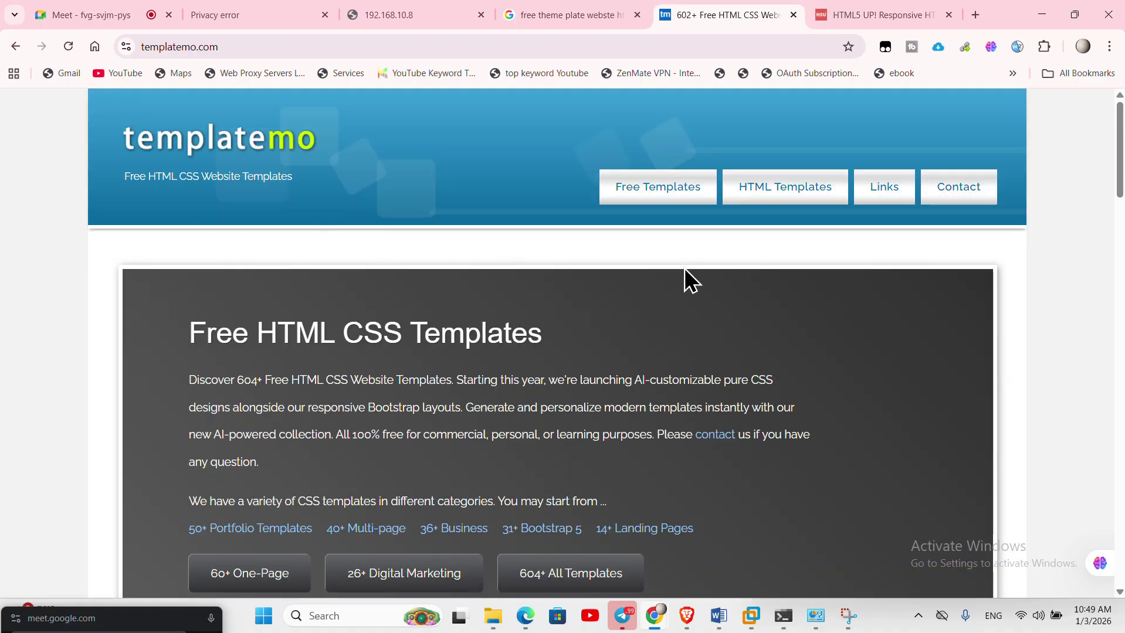
pyautogui.scroll(-5, 762, 376)
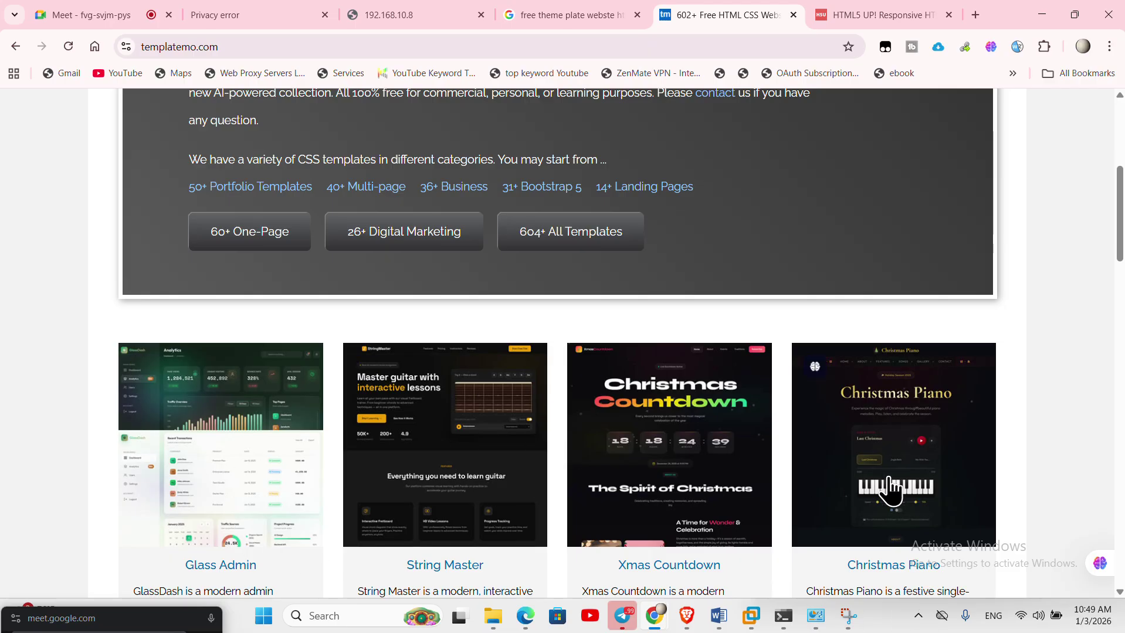
pyautogui.scroll(-3, 892, 476)
pyautogui.scroll(-5, 623, 427)
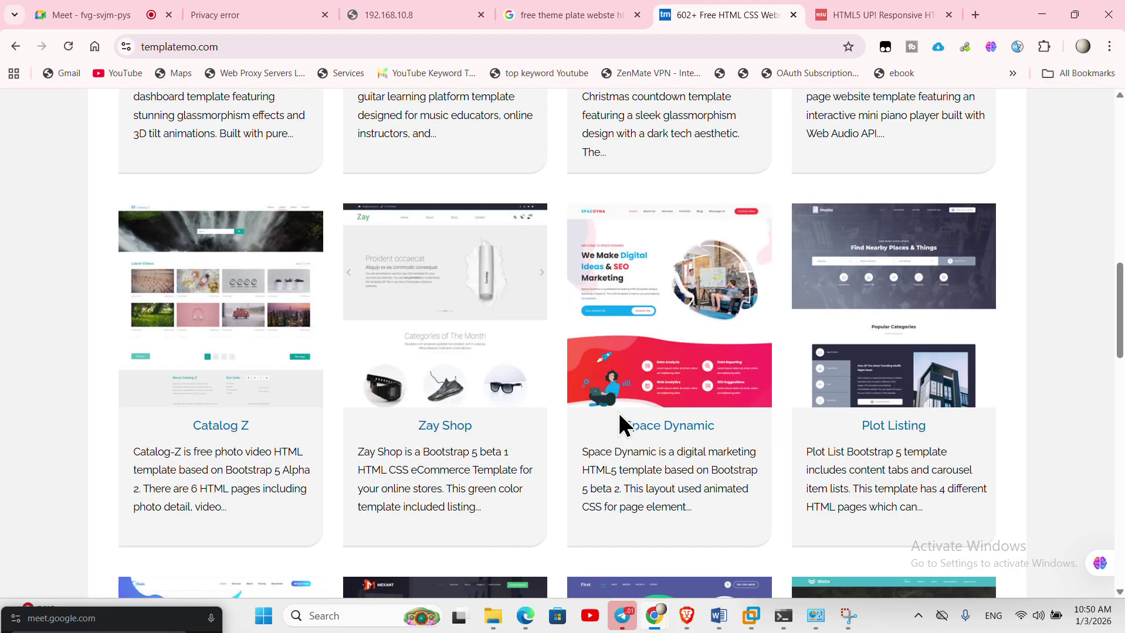
pyautogui.scroll(-5, 858, 486)
pyautogui.scroll(-10, 845, 490)
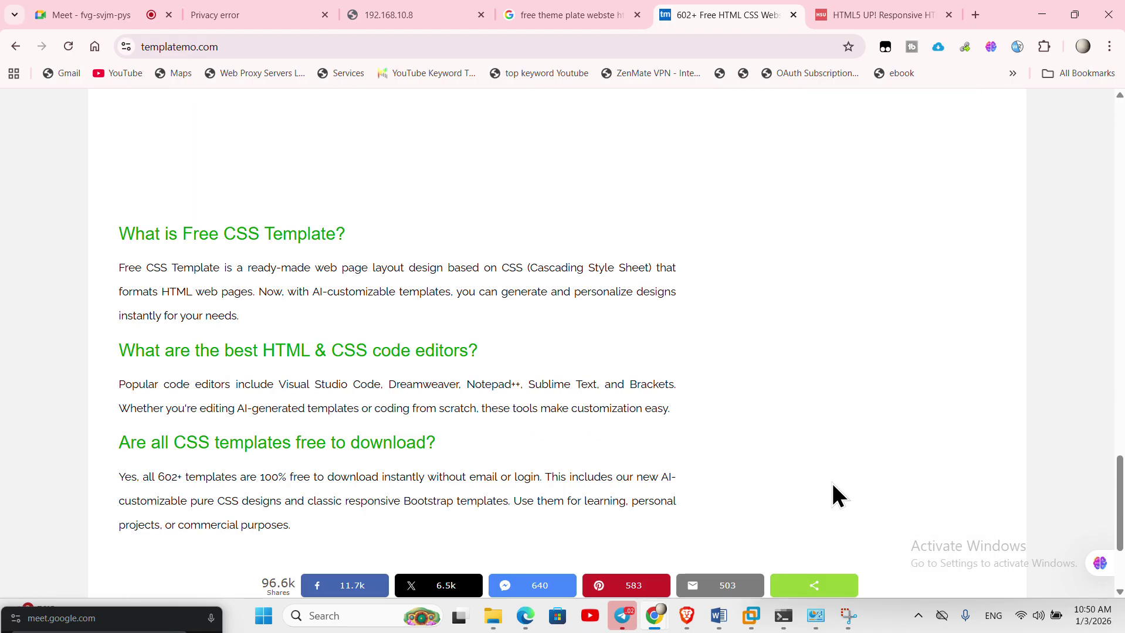
pyautogui.scroll(-3, 838, 496)
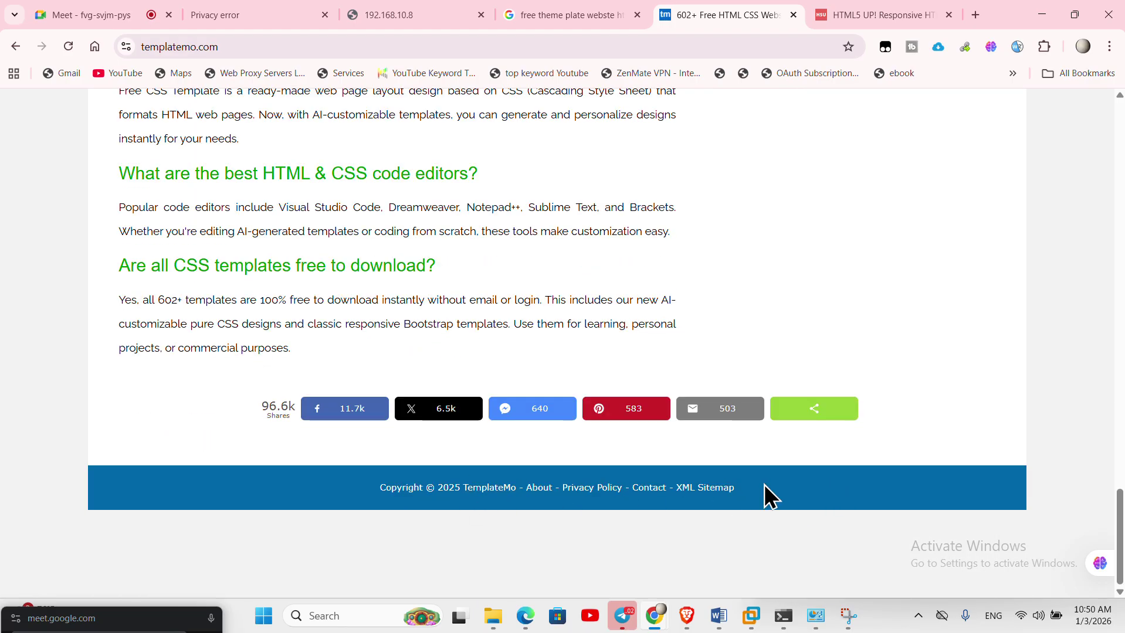
pyautogui.scroll(15, 768, 496)
pyautogui.scroll(12, 766, 499)
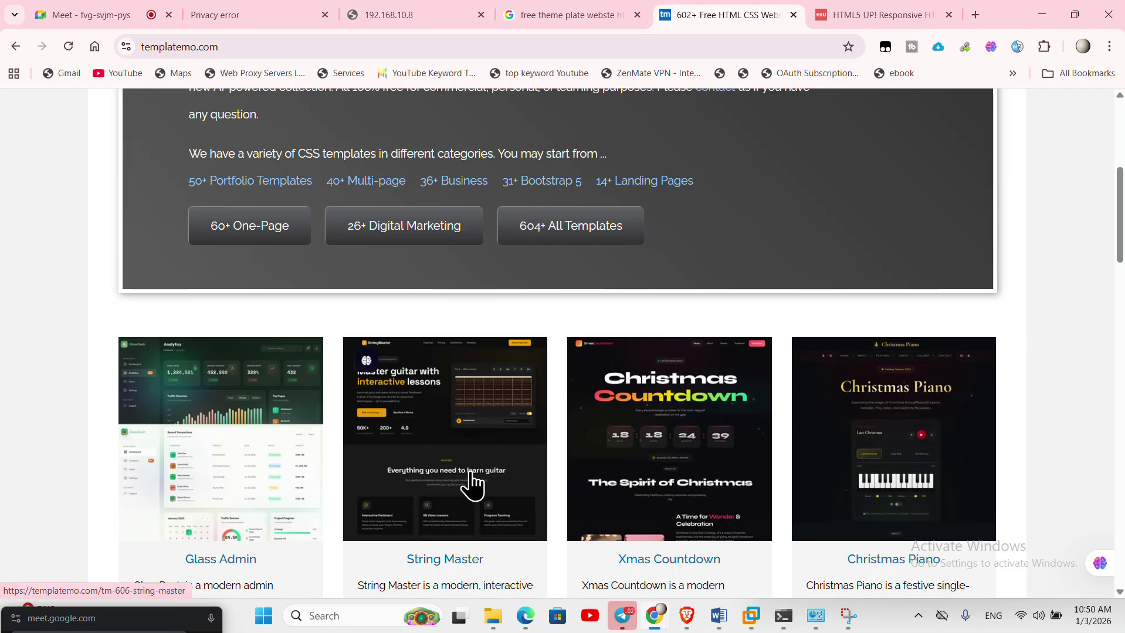
pyautogui.scroll(-8, 651, 487)
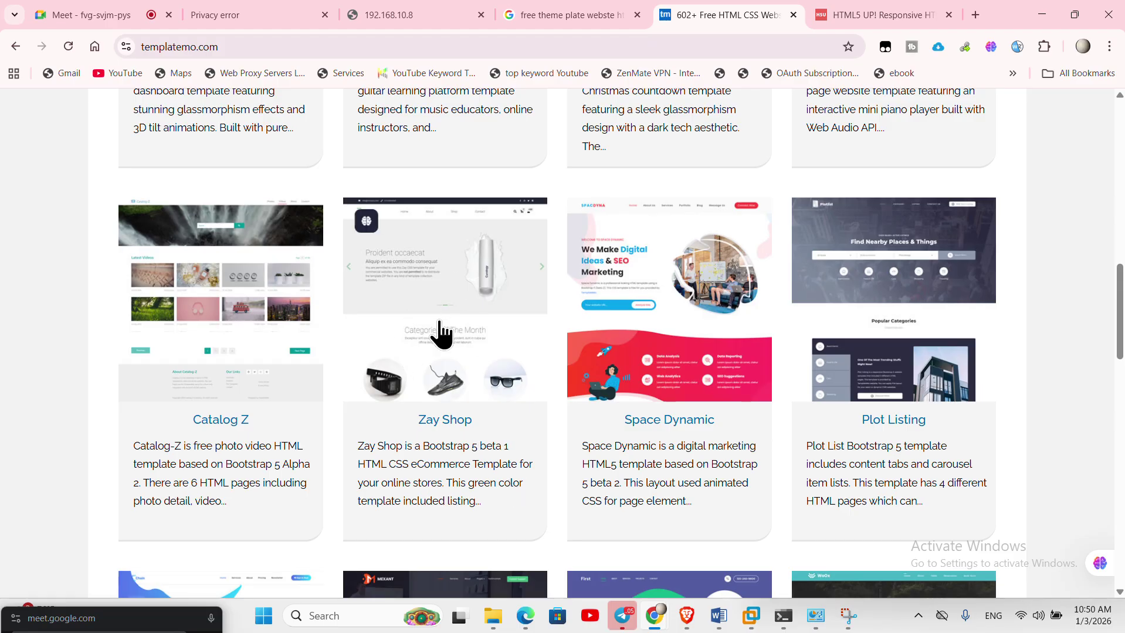
pyautogui.click(441, 331)
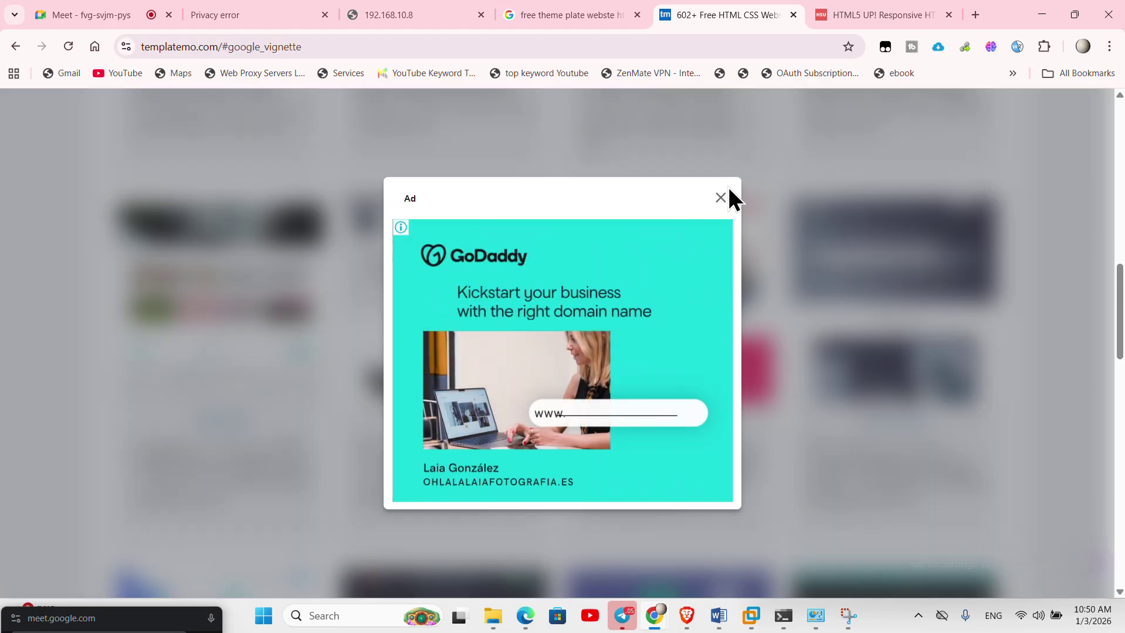
pyautogui.click(723, 199)
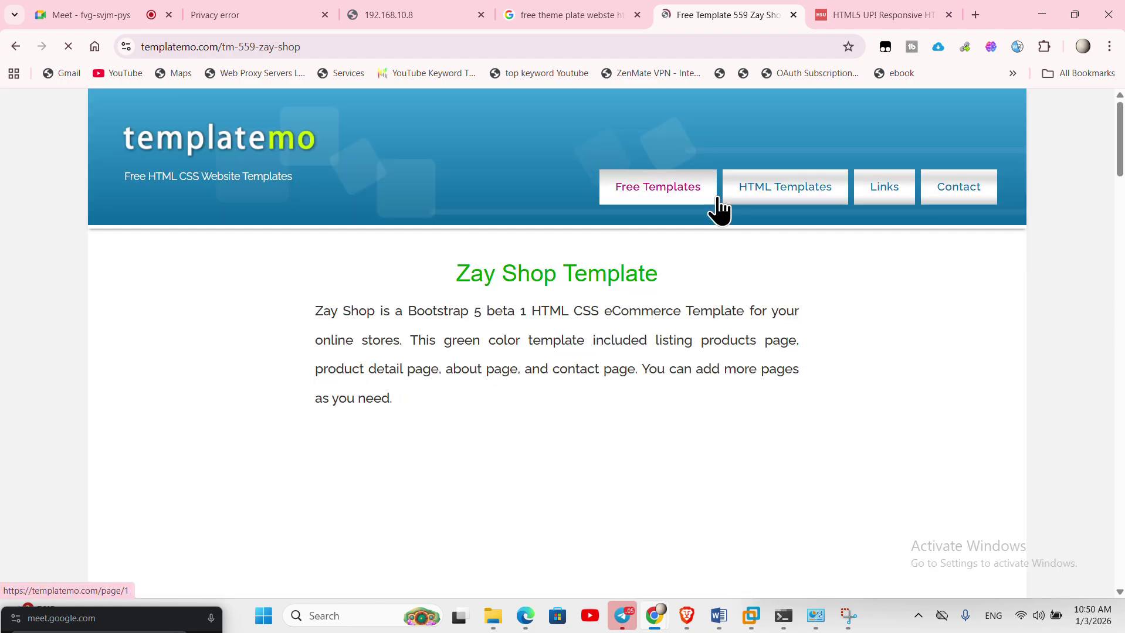
# - Scroll down the Zay Shop page and download the template zip
pyautogui.scroll(-5, 676, 465)
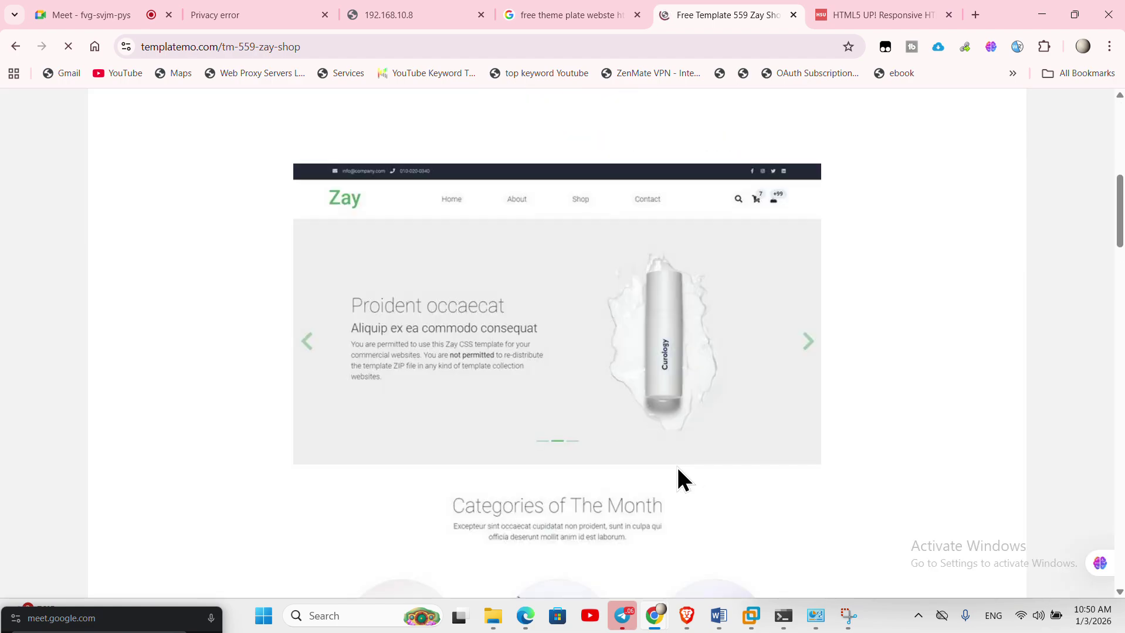
pyautogui.scroll(-15, 675, 465)
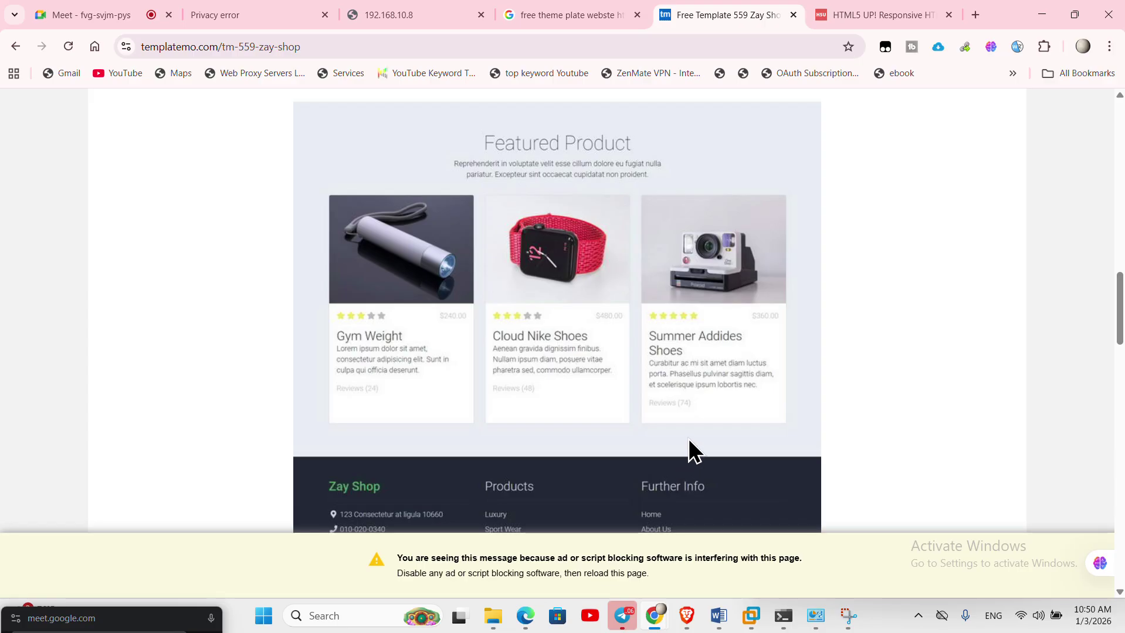
pyautogui.scroll(-3, 678, 420)
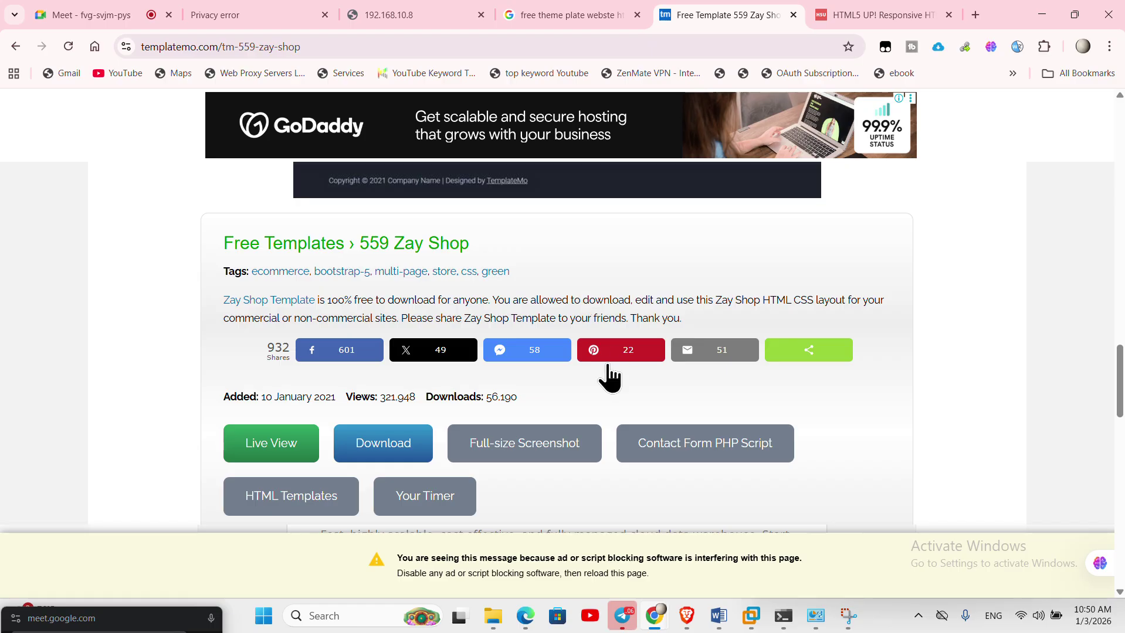
pyautogui.click(371, 444)
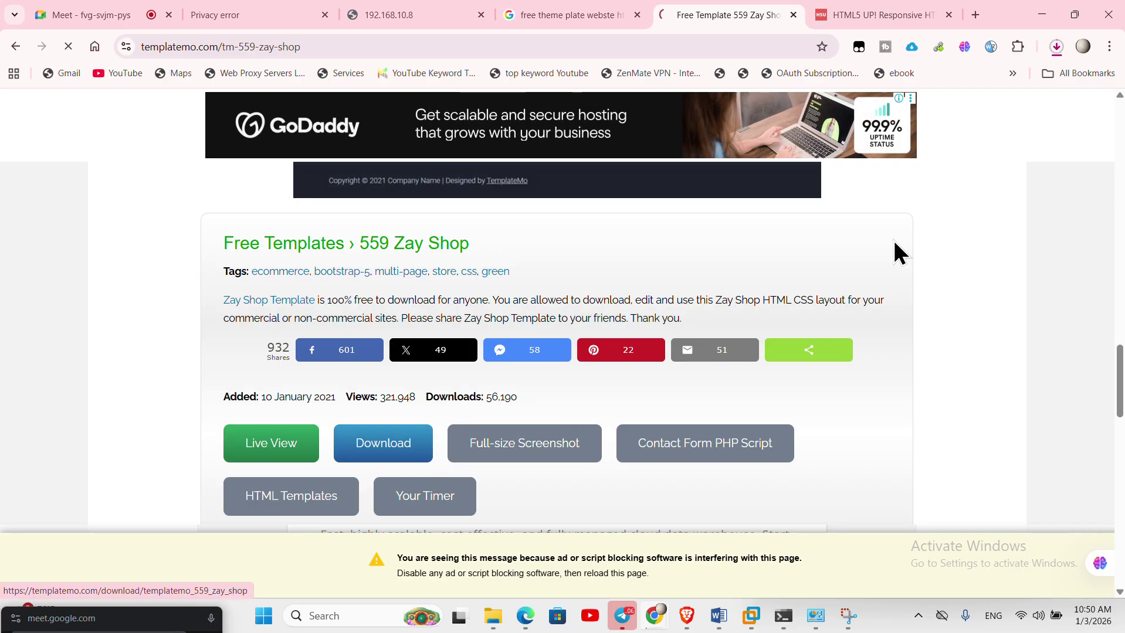
# - Show templatemo_559_zay_shop.zip in its Downloads folder from Chrome's downloads list
pyautogui.click(1056, 46)
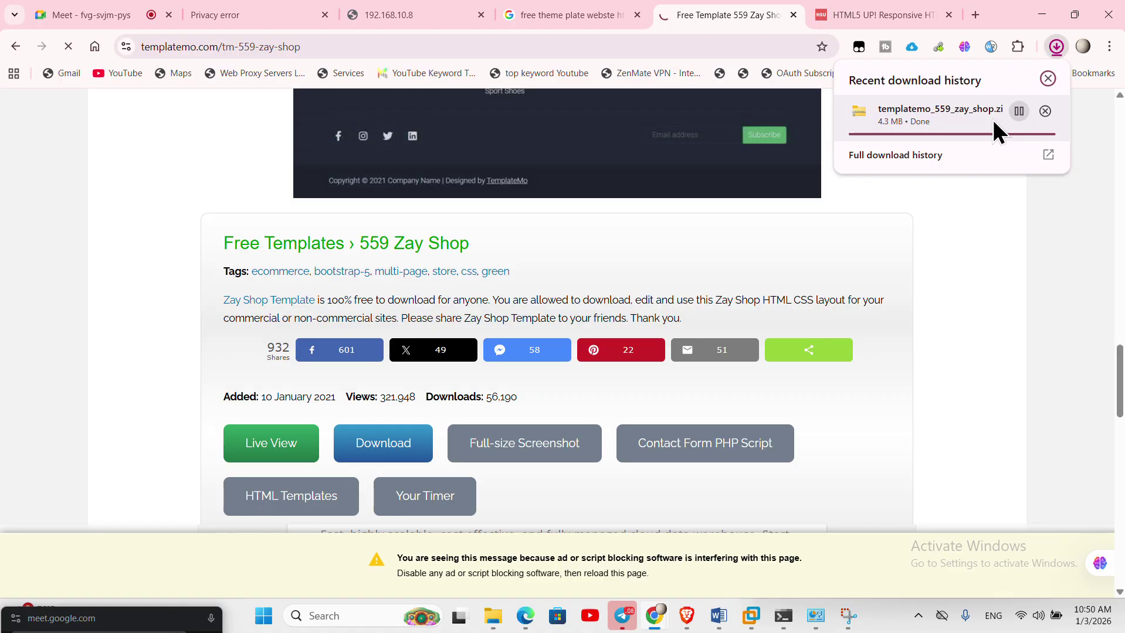
pyautogui.click(1062, 90)
pyautogui.click(1057, 39)
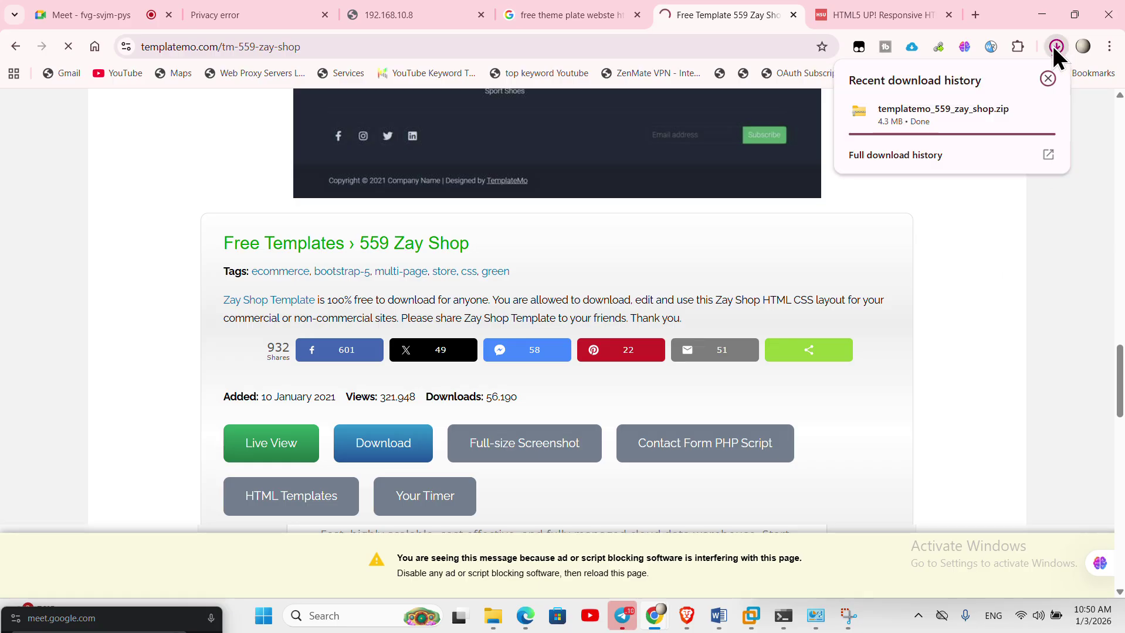
pyautogui.click(1016, 107)
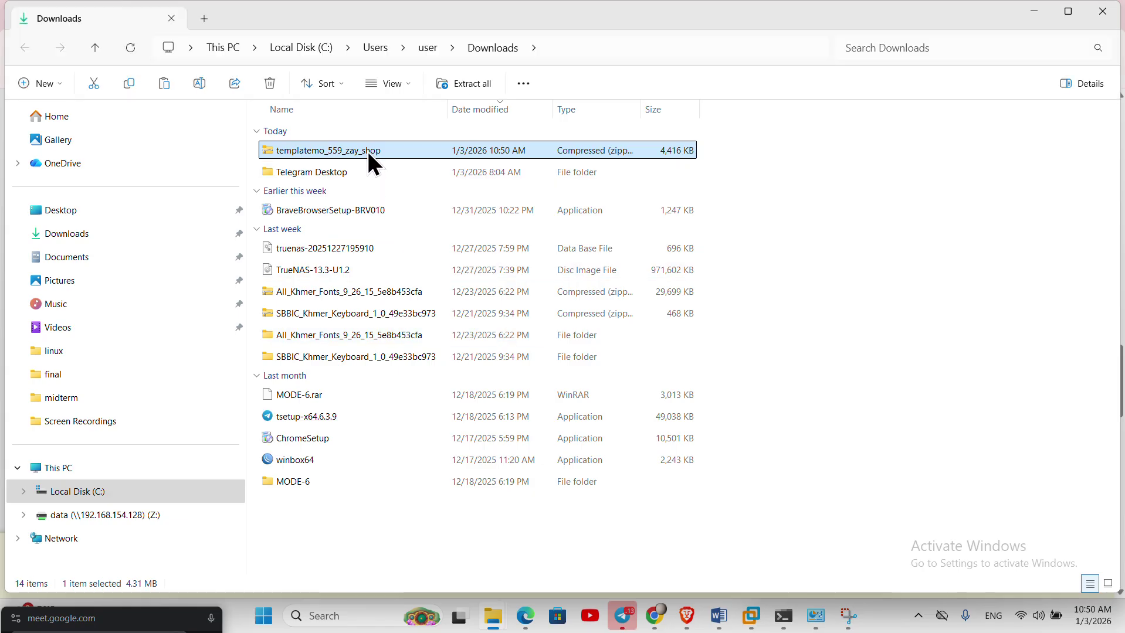
# - Extract templatemo_559_zay_shop.zip into Downloads, select the extracted folder, then go to Documents
pyautogui.rightClick(368, 151)
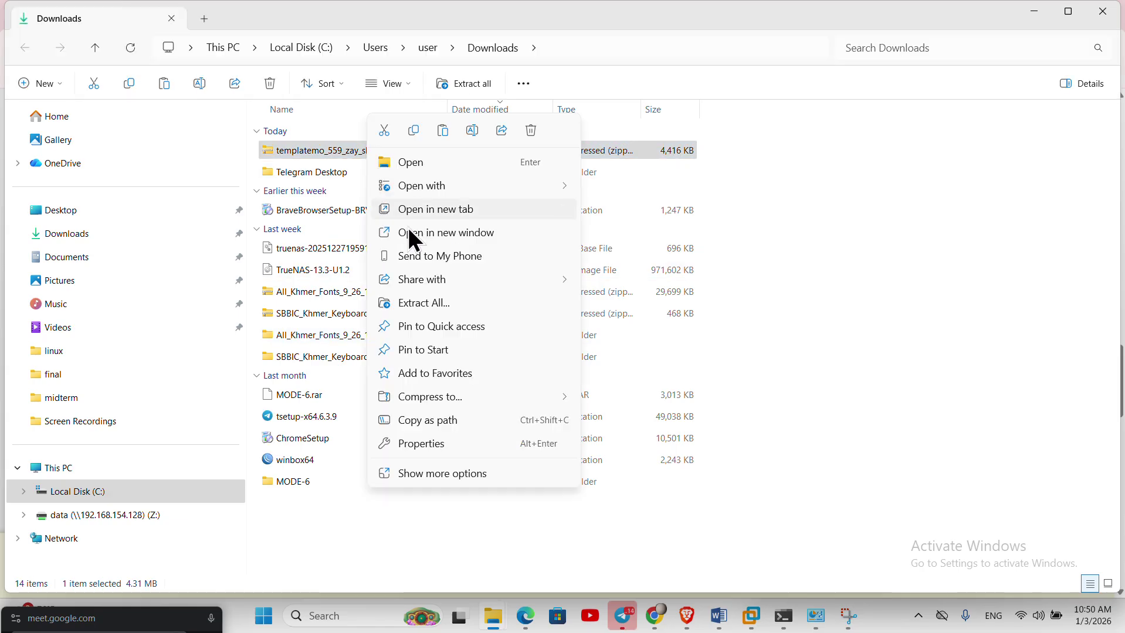
pyautogui.click(447, 304)
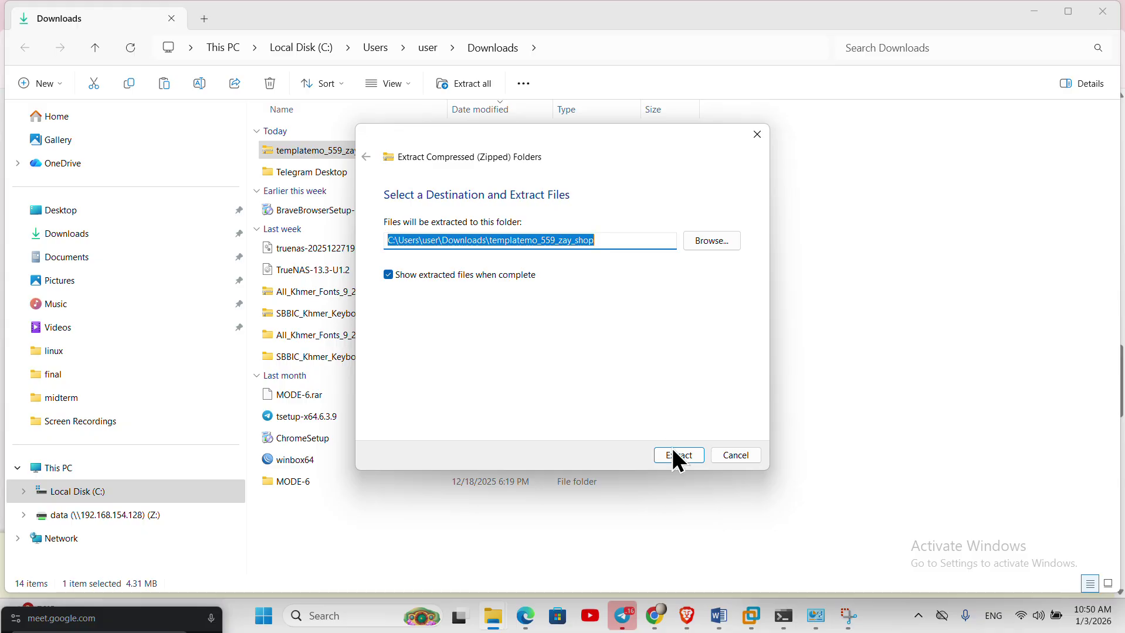
pyautogui.click(674, 456)
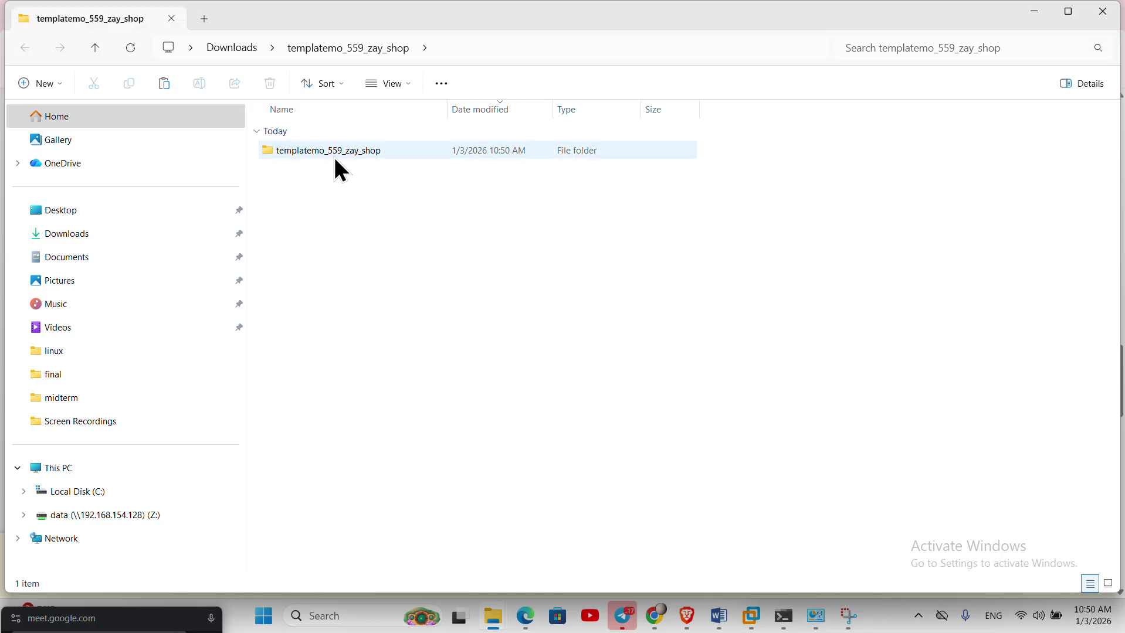
pyautogui.click(337, 156)
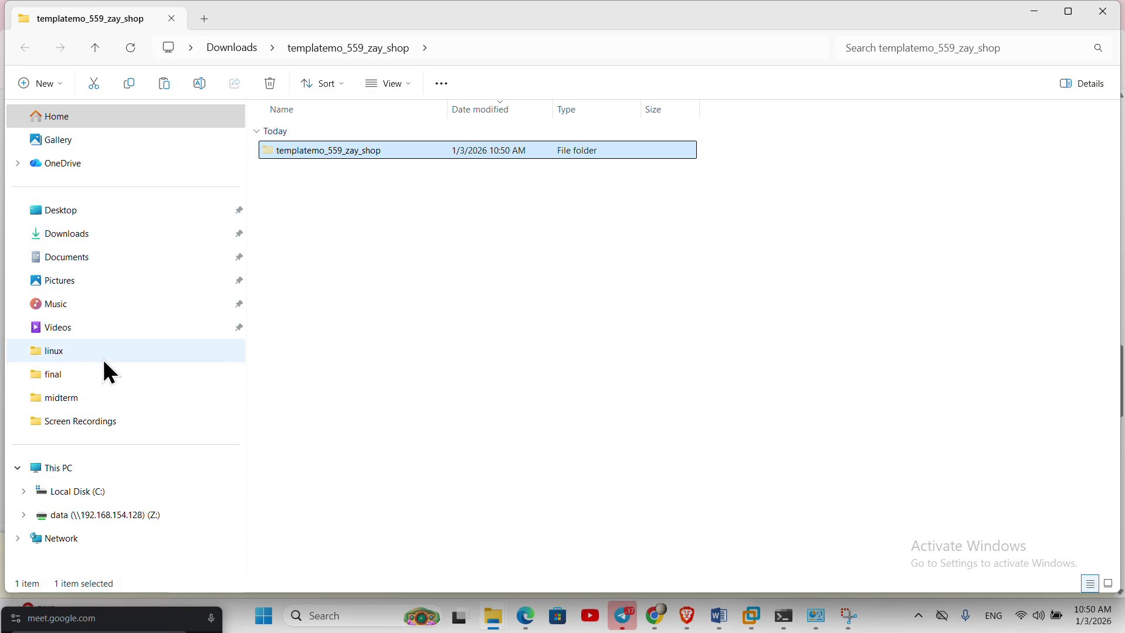
pyautogui.click(96, 267)
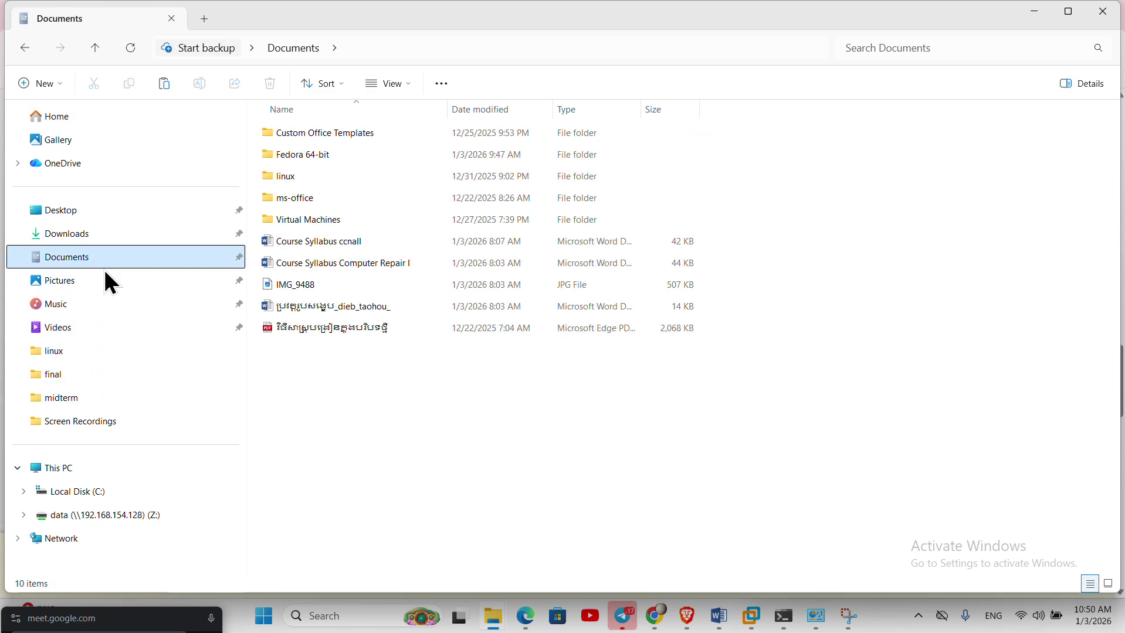
# - Paste the template folder into Documents\linux and open its index page in a browser
pyautogui.doubleClick(294, 178)
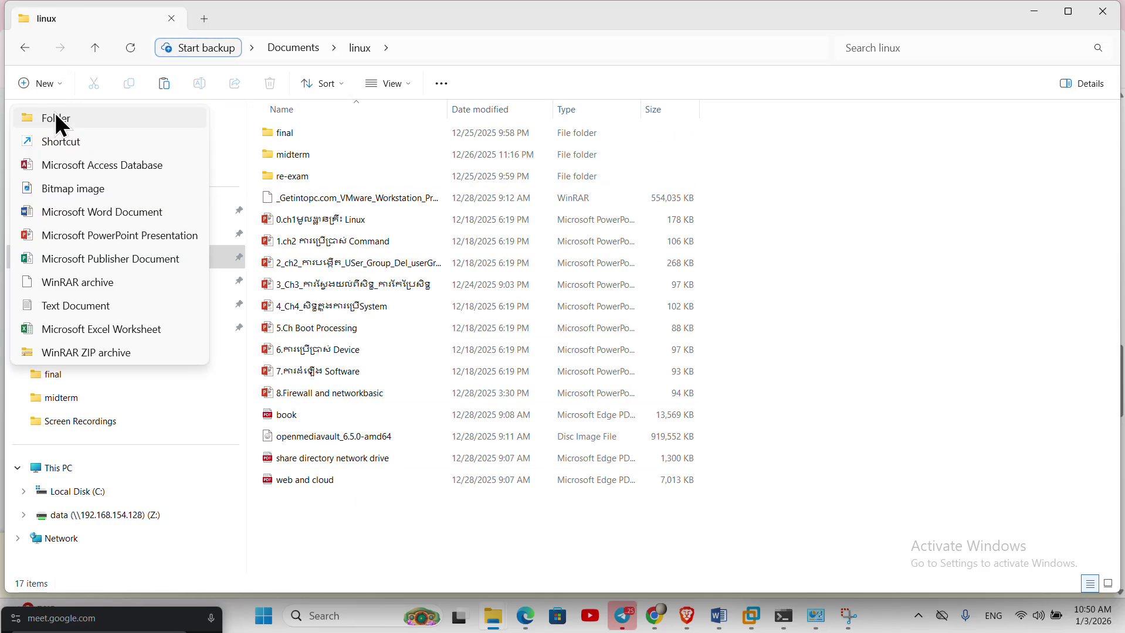
pyautogui.click(359, 532)
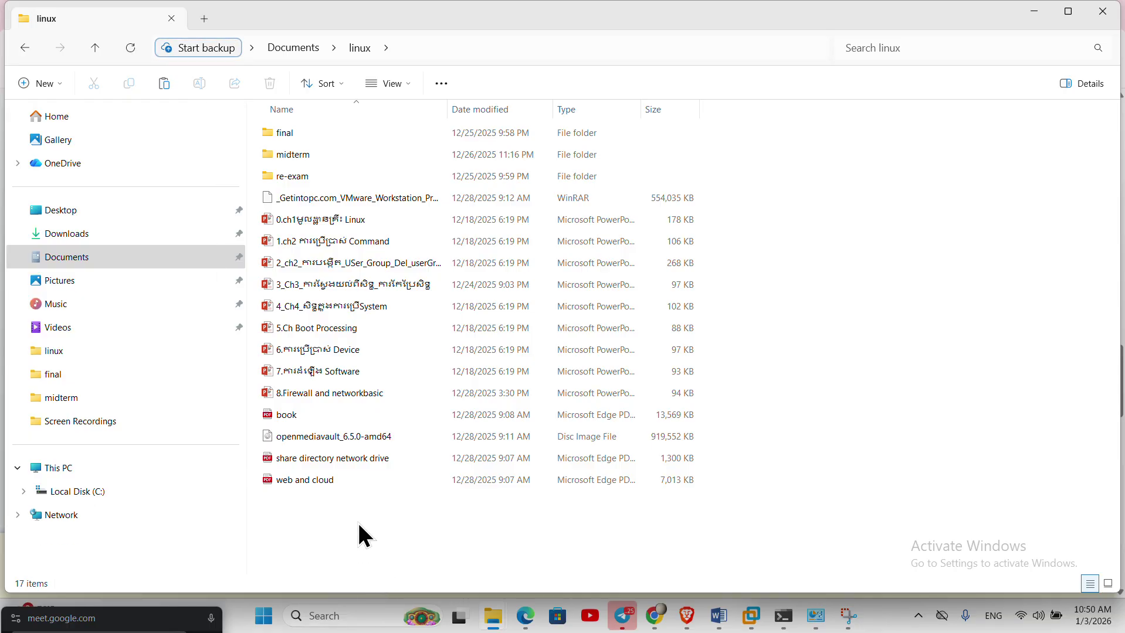
pyautogui.hotkey('ctrl', 'v')
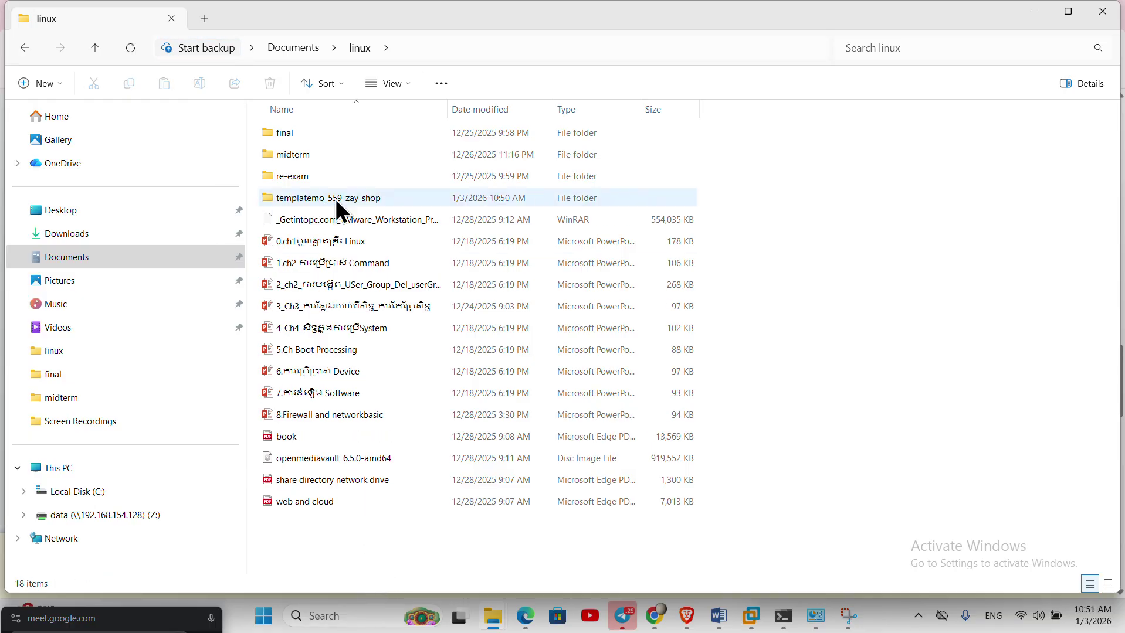
pyautogui.doubleClick(335, 199)
pyautogui.doubleClick(296, 199)
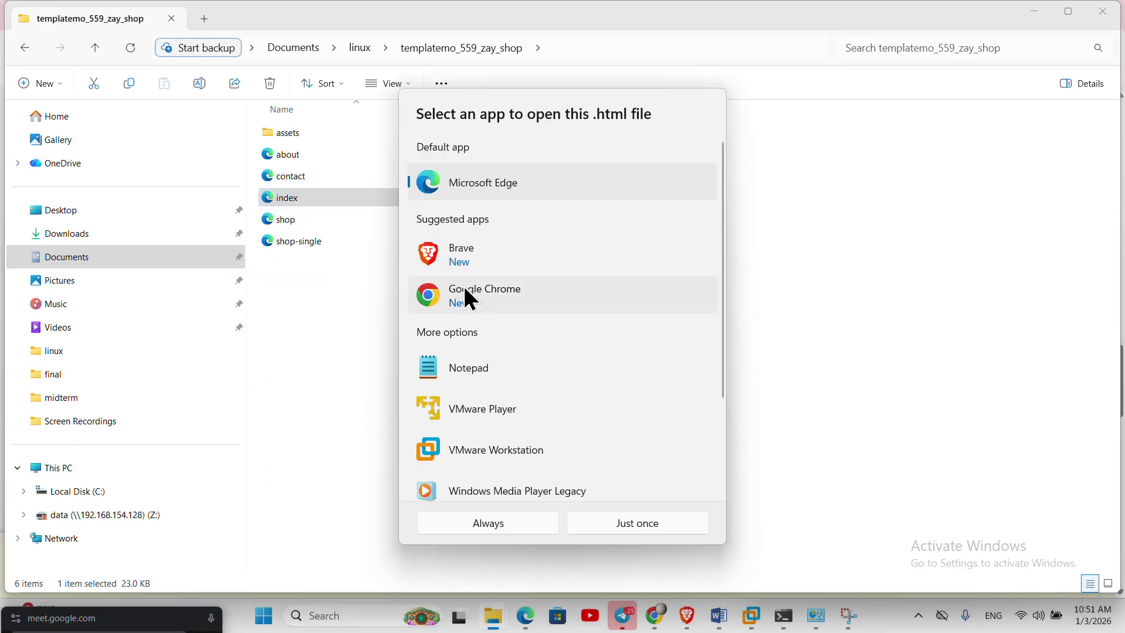
pyautogui.doubleClick(498, 185)
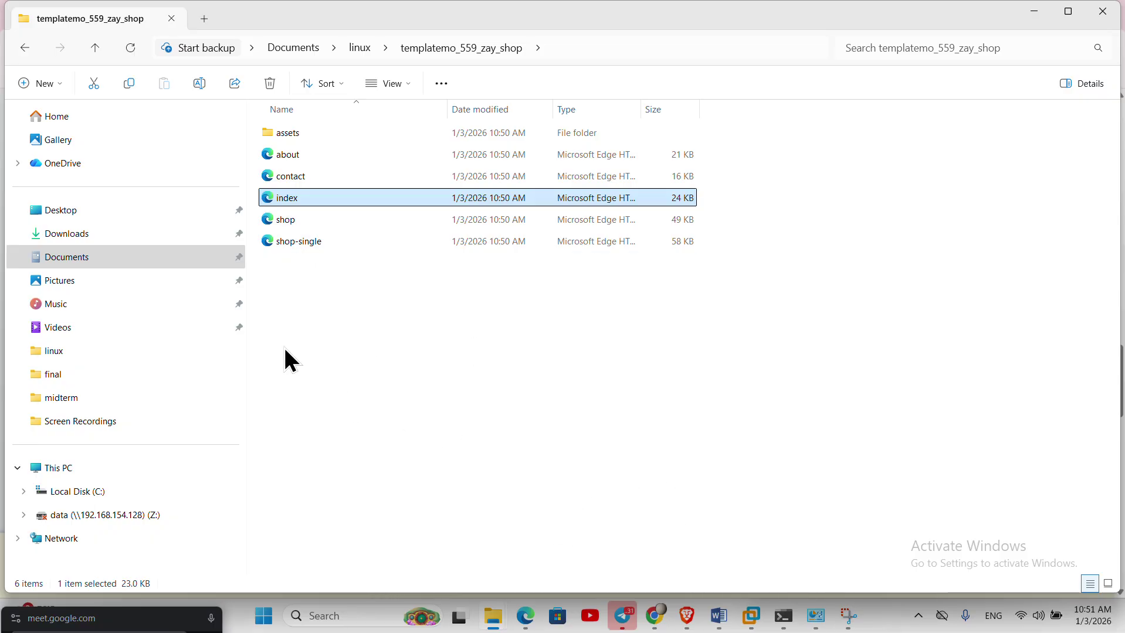
# - Minimize the template and Downloads folder windows and bring the browser back to the Zay Shop page
pyautogui.click(528, 624)
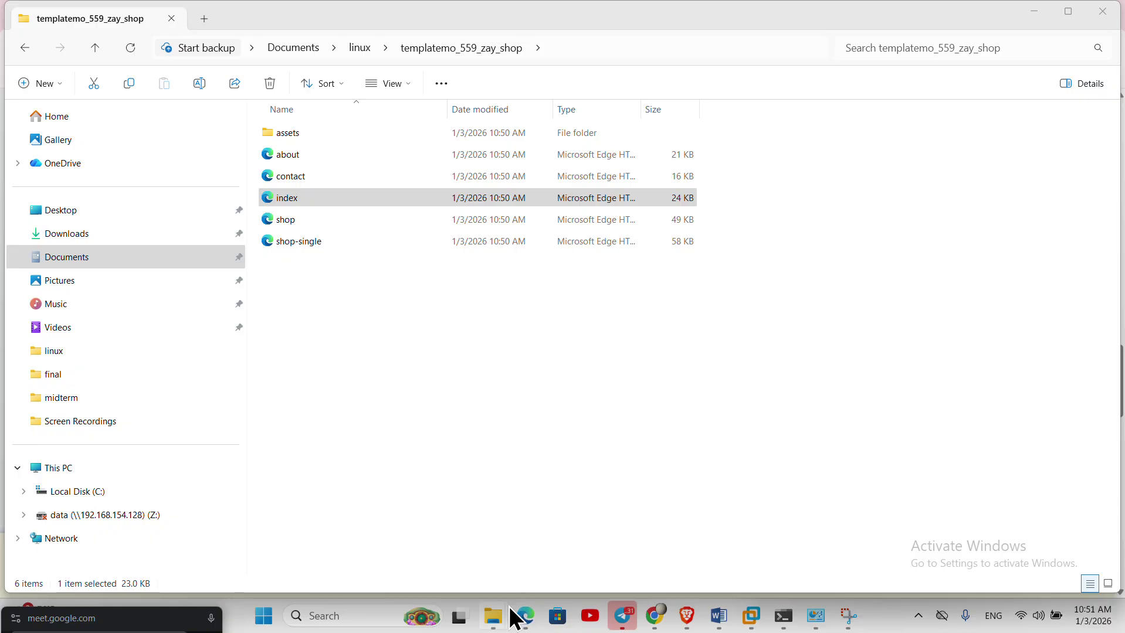
pyautogui.moveTo(538, 629)
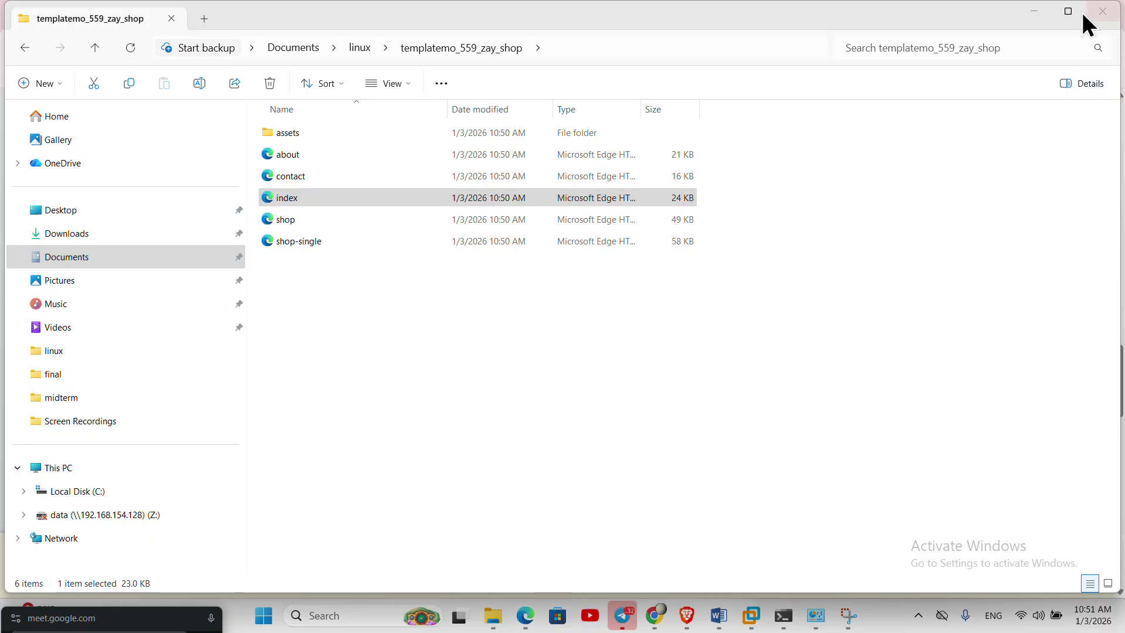
pyautogui.click(1035, 13)
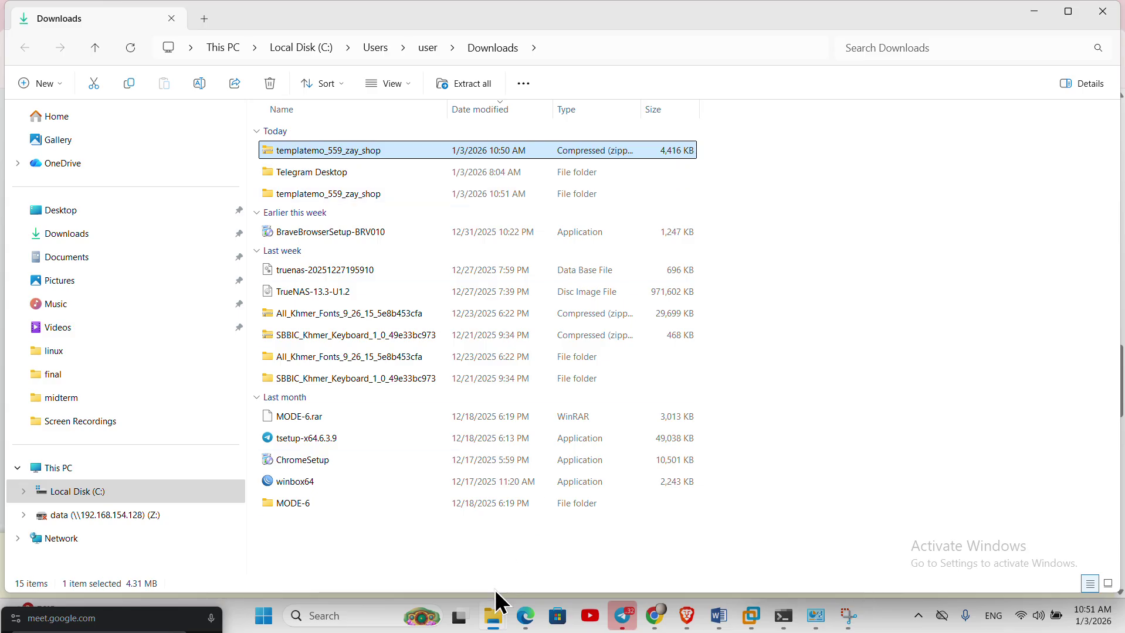
pyautogui.click(526, 620)
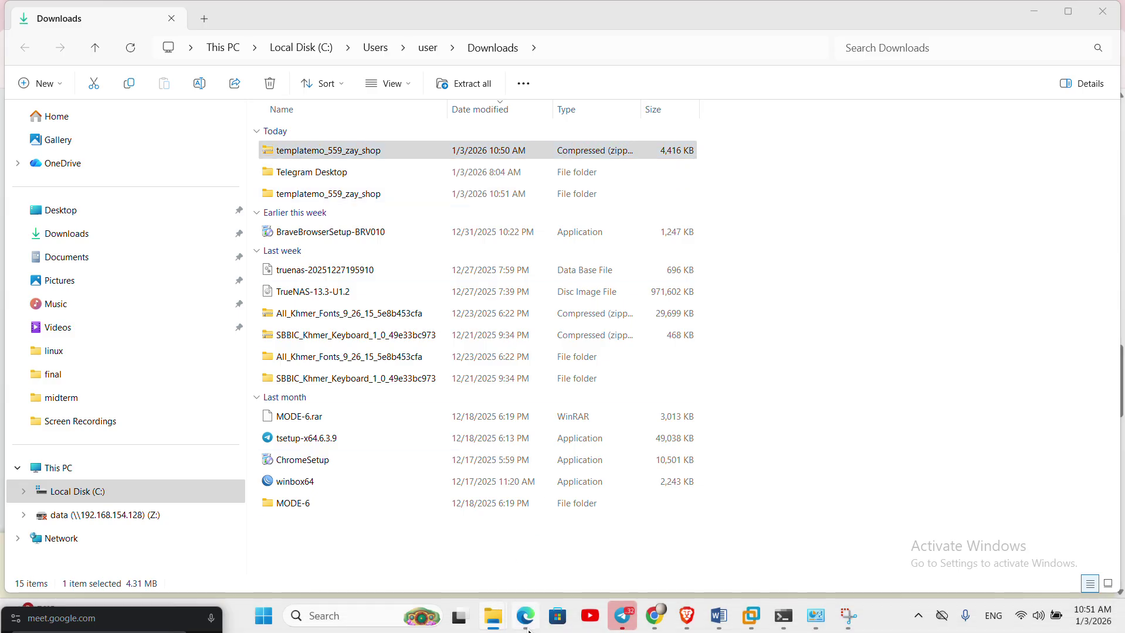
pyautogui.click(1050, 22)
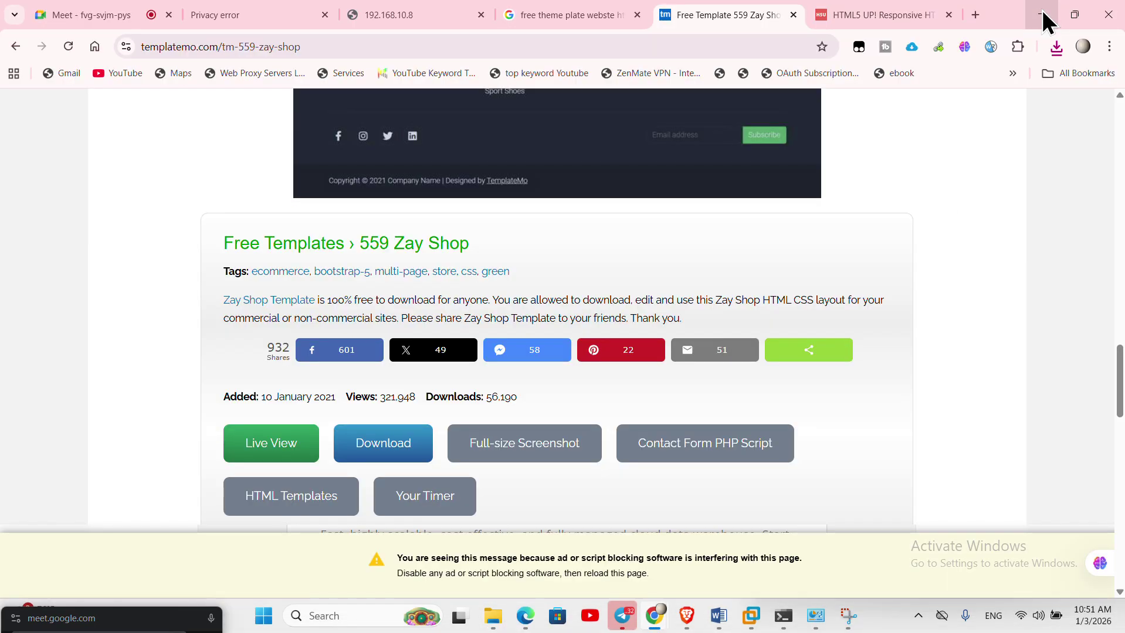
pyautogui.click(526, 621)
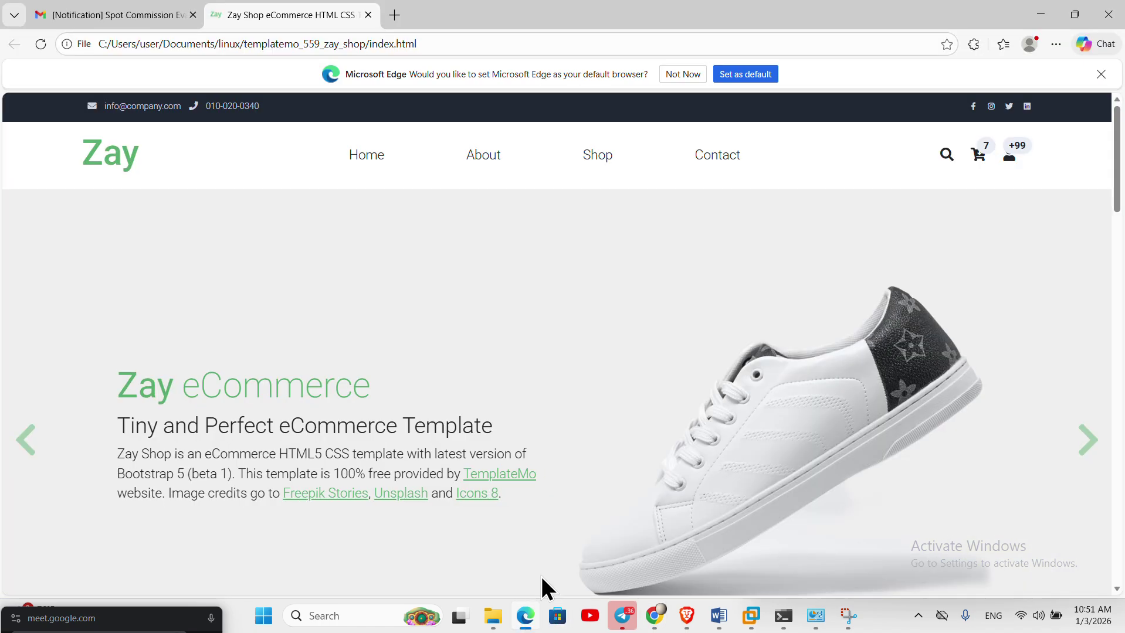
# - Scroll the local Zay Shop home page in Edge and visit its About, Shop and Contact pages
pyautogui.scroll(-15, 599, 366)
pyautogui.scroll(-3, 599, 373)
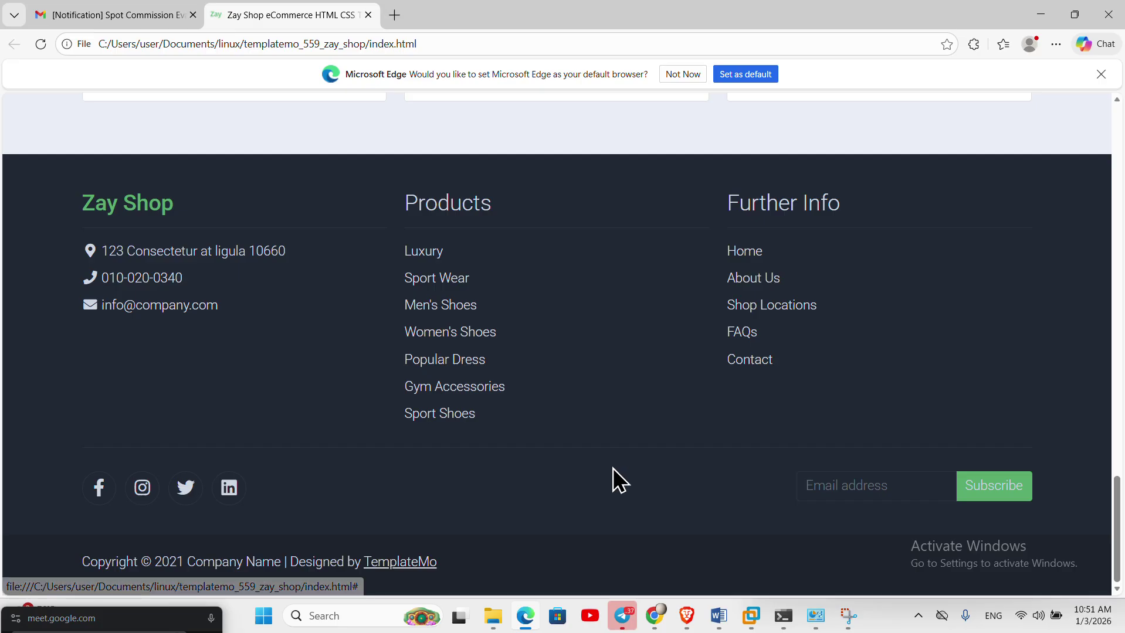
pyautogui.scroll(20, 610, 487)
pyautogui.scroll(-15, 607, 487)
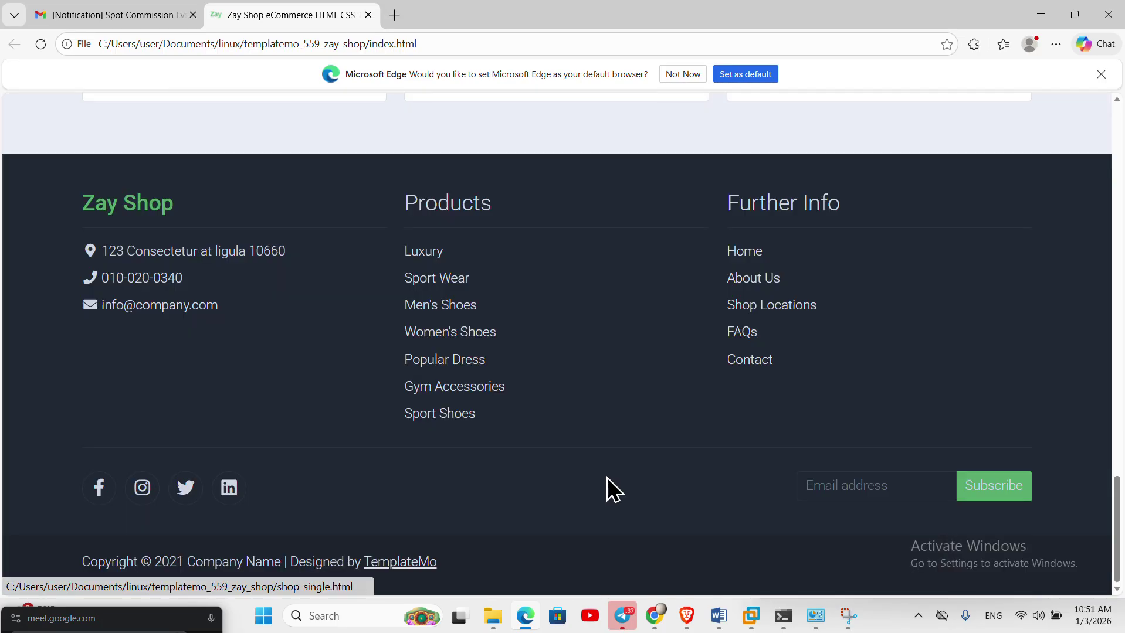
pyautogui.scroll(20, 609, 460)
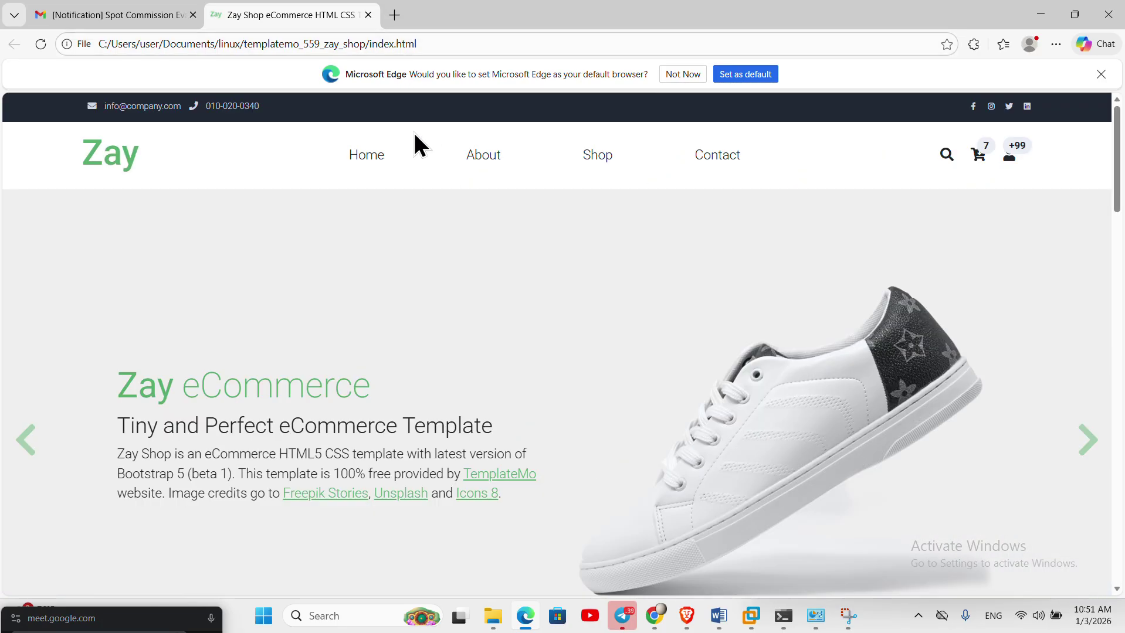
pyautogui.click(477, 166)
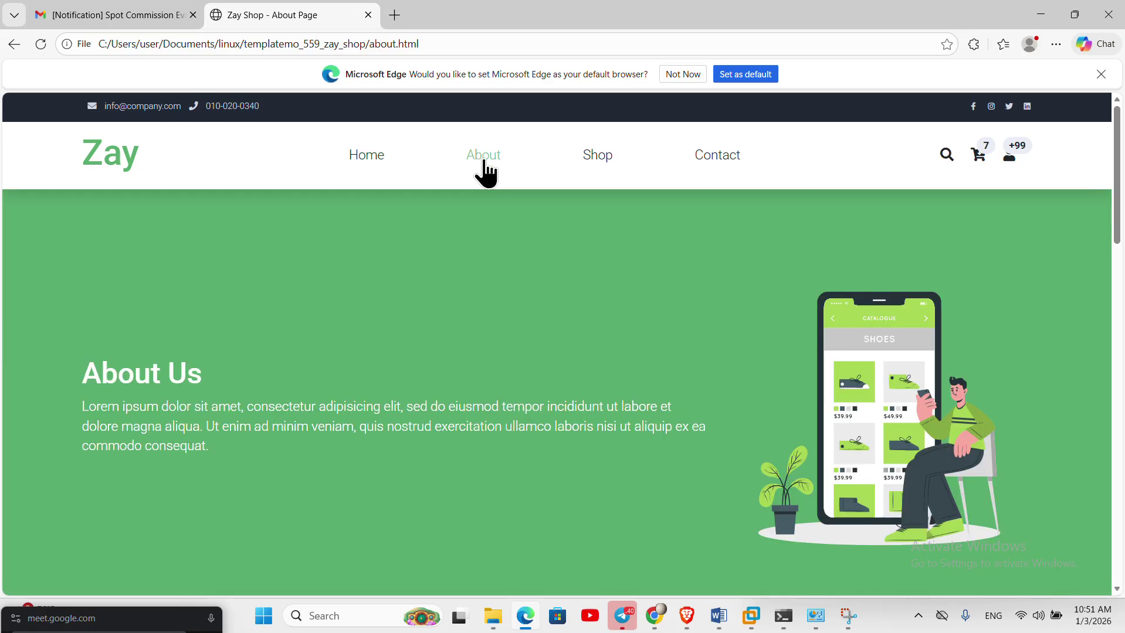
pyautogui.click(609, 157)
pyautogui.click(701, 159)
pyautogui.click(596, 160)
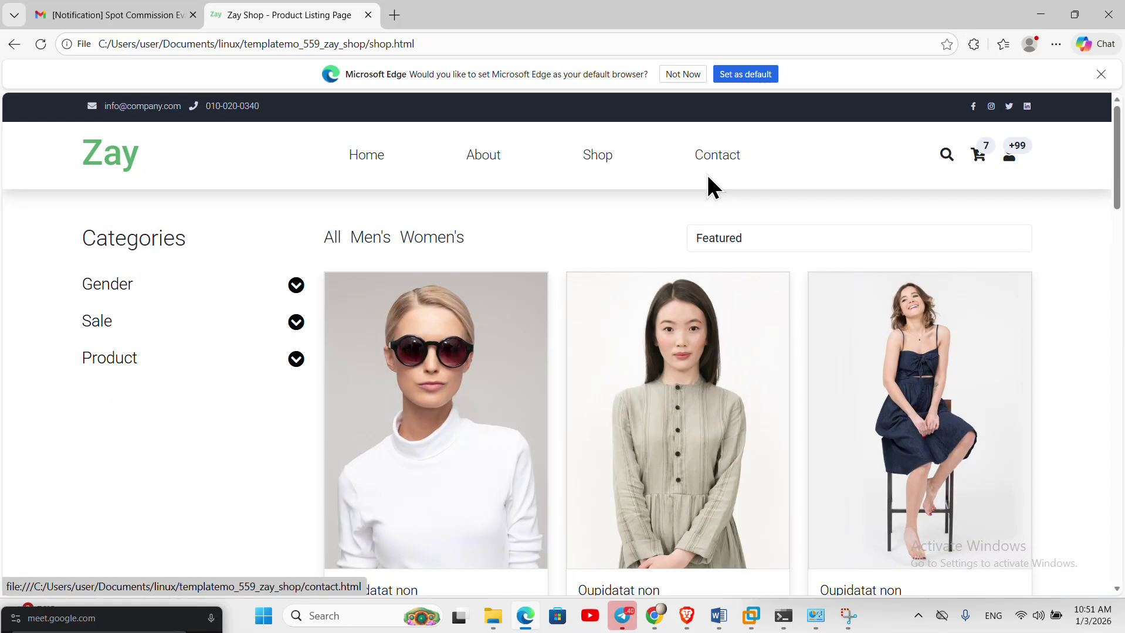
# - Recheck Contact, including its footer link, then the Home, About and Shop pages
pyautogui.scroll(-15, 875, 381)
pyautogui.scroll(10, 839, 383)
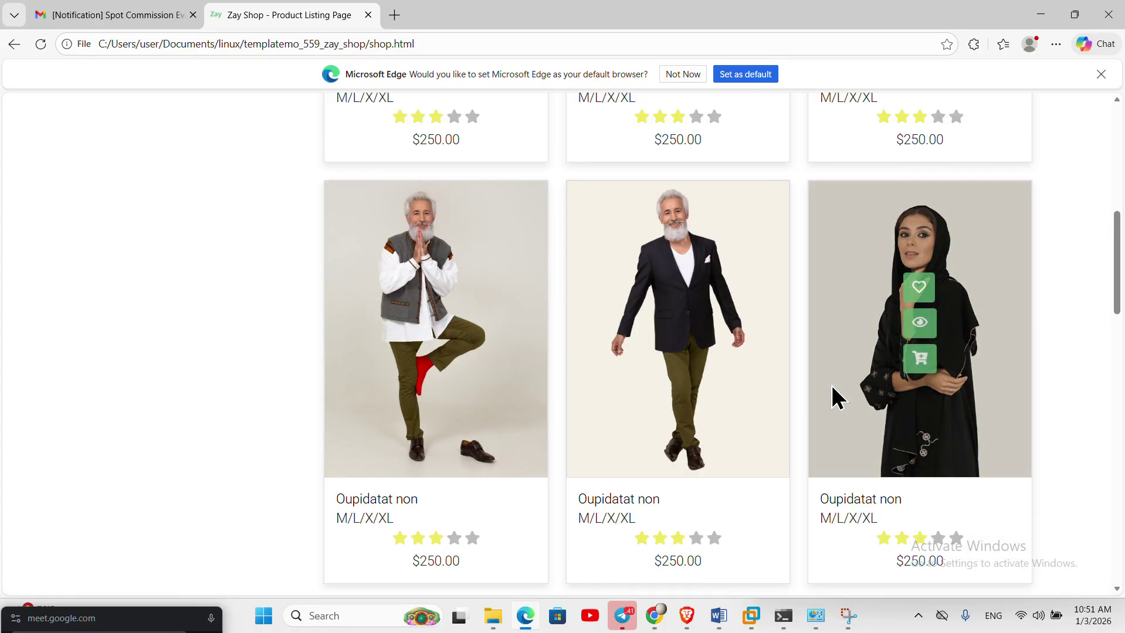
pyautogui.scroll(8, 833, 388)
pyautogui.click(716, 156)
pyautogui.scroll(-10, 750, 370)
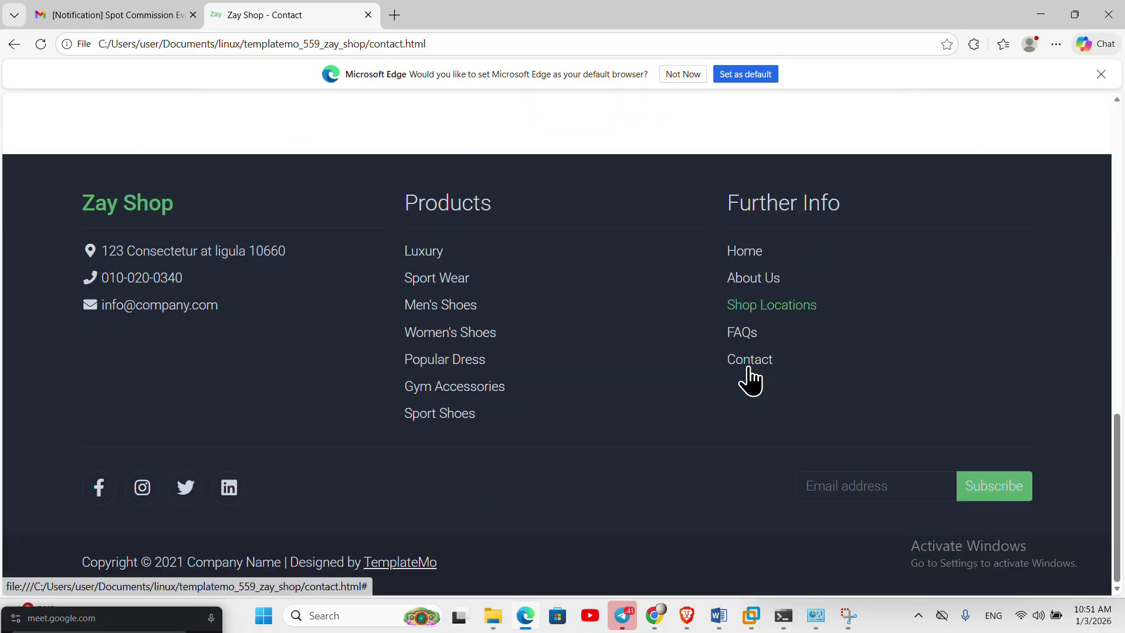
pyautogui.click(746, 368)
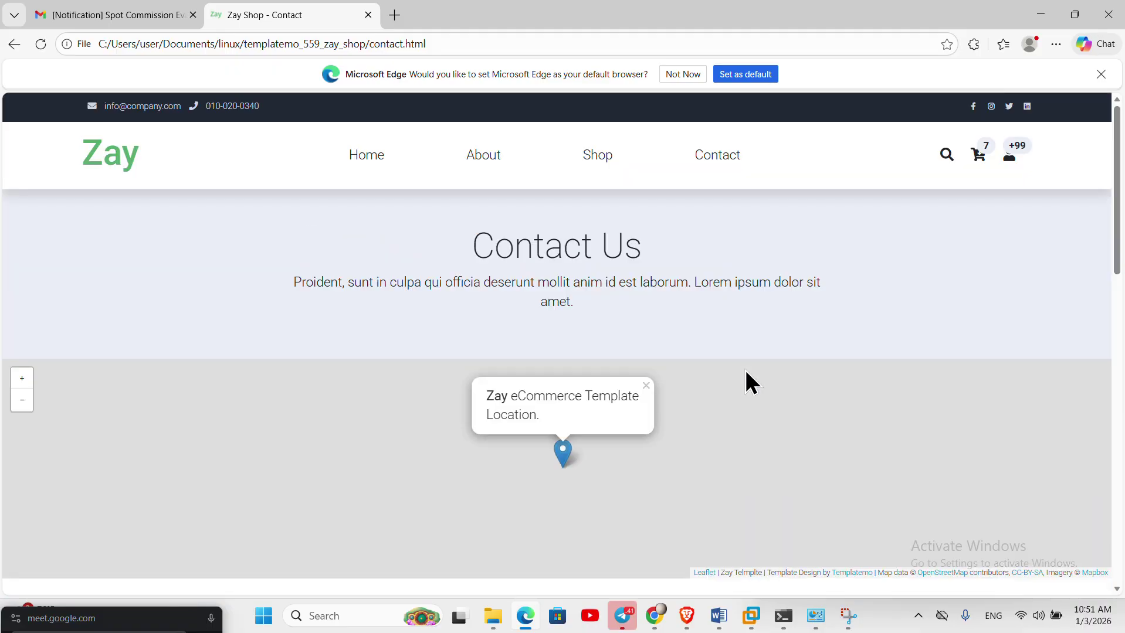
pyautogui.click(353, 156)
pyautogui.click(480, 156)
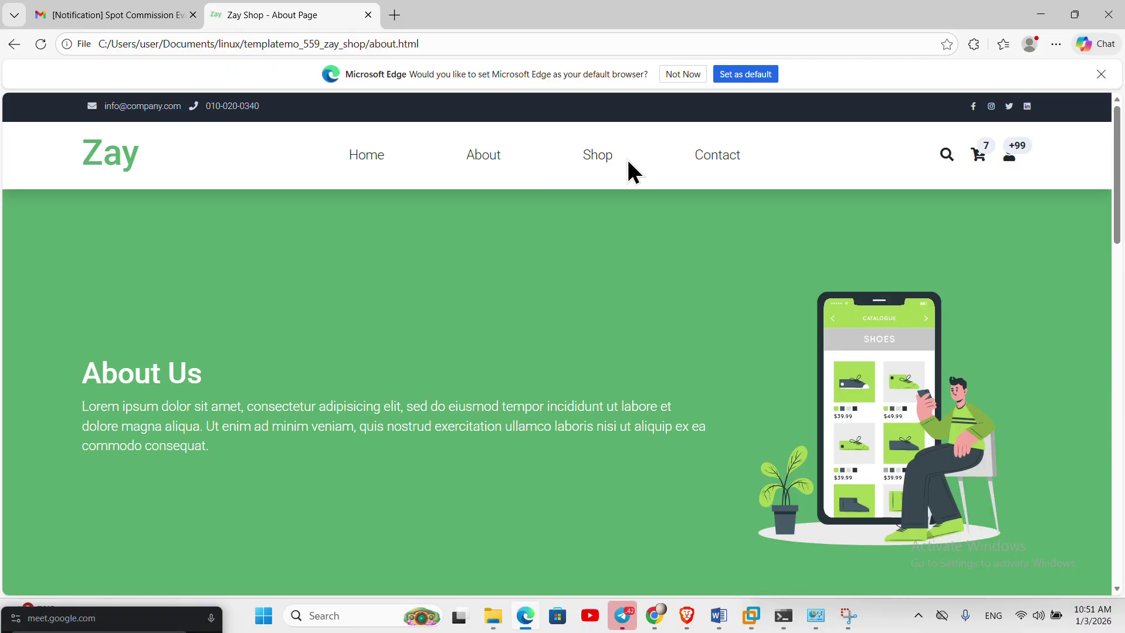
pyautogui.click(730, 157)
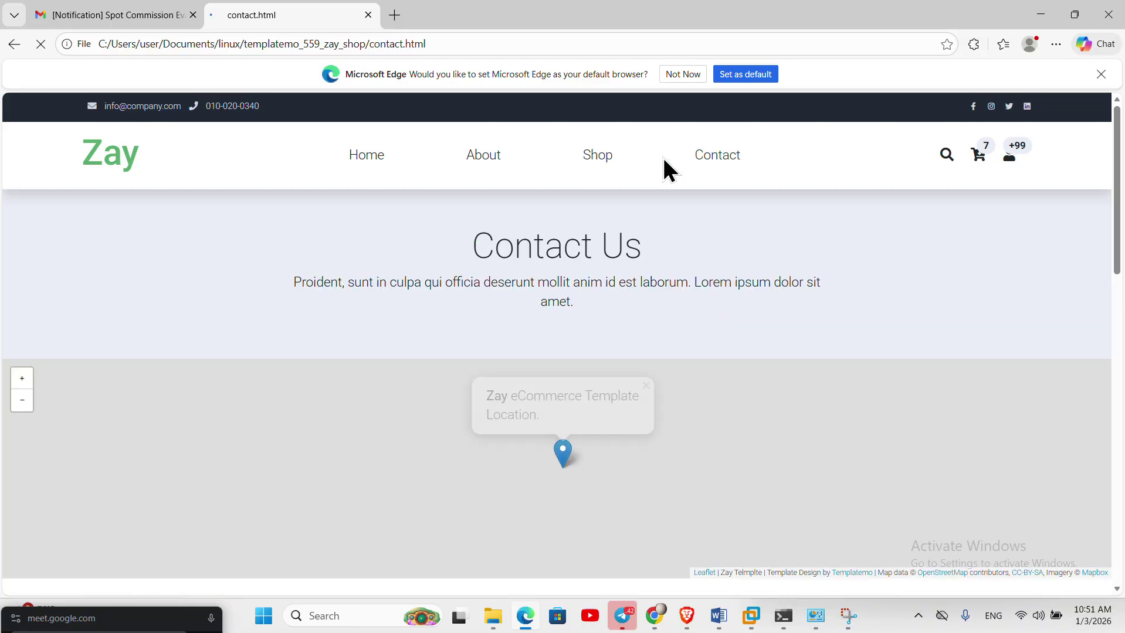
pyautogui.click(591, 155)
pyautogui.scroll(-20, 628, 396)
pyautogui.scroll(15, 608, 388)
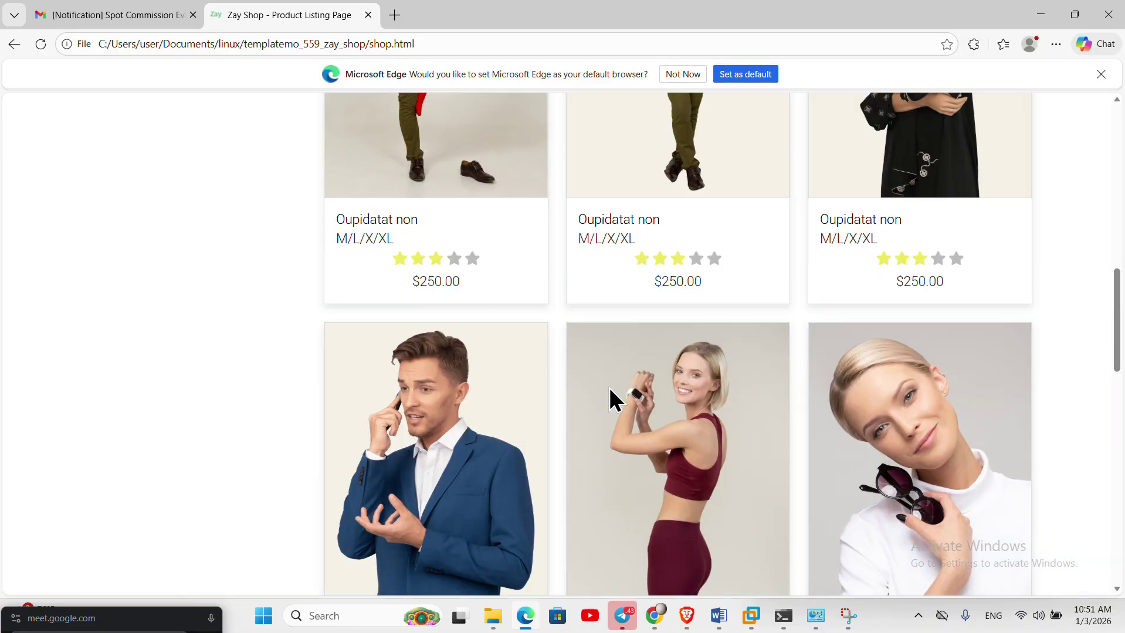
pyautogui.scroll(13, 609, 388)
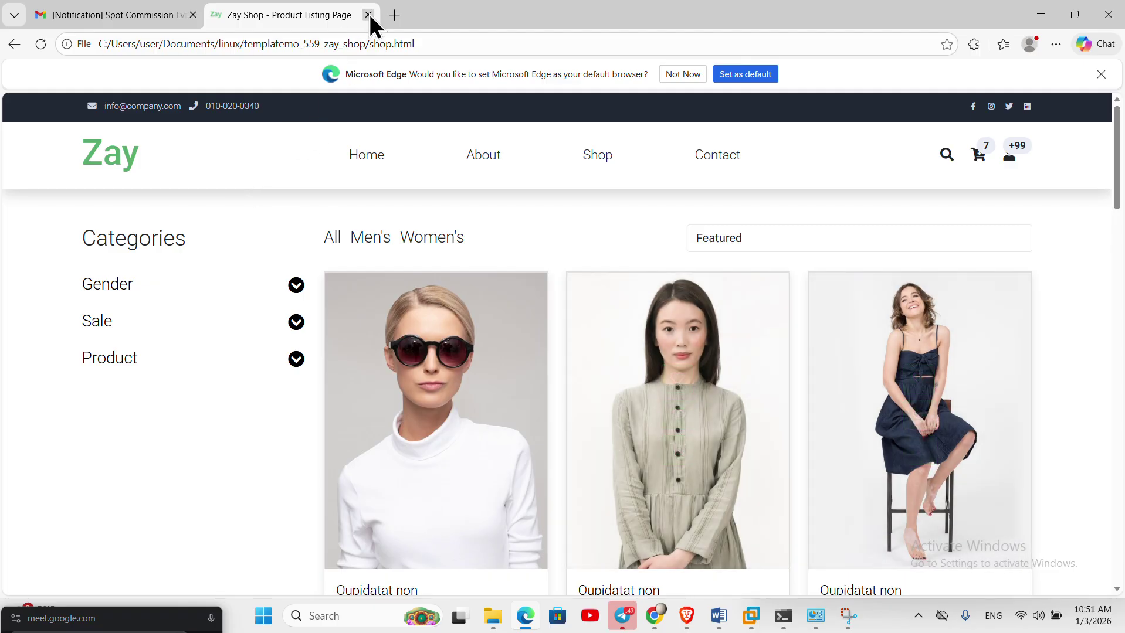
# - Switch between the Gmail tab and the Zay Shop tab twice
pyautogui.click(129, 16)
pyautogui.click(297, 17)
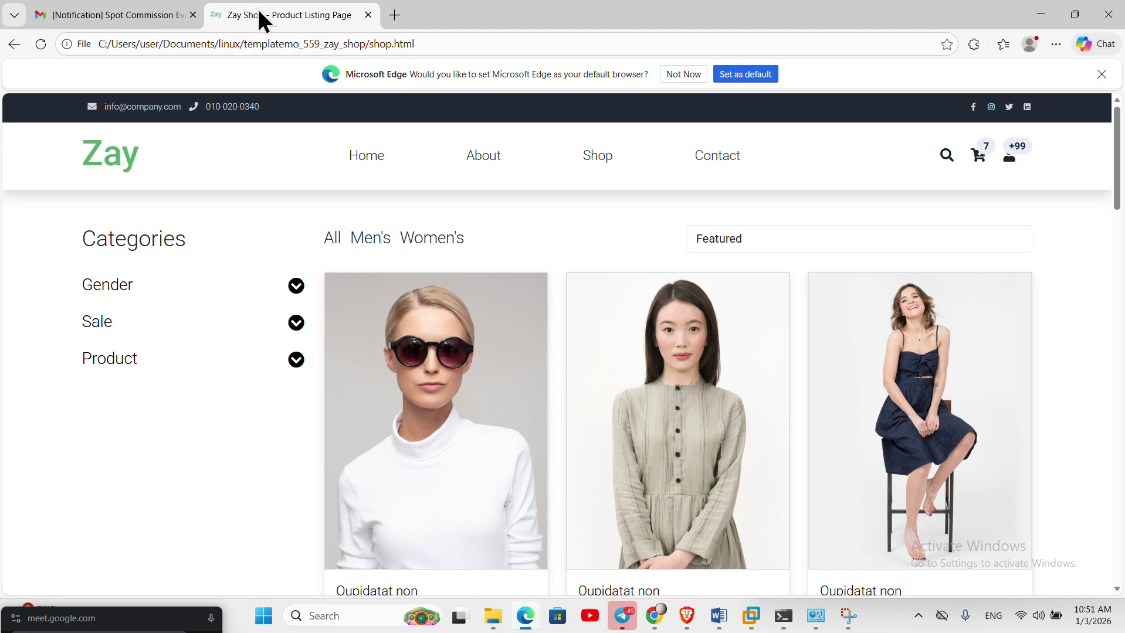
pyautogui.click(131, 14)
pyautogui.click(264, 16)
# - Minimize Edge, cycle through Chrome's 192.168.10.8, Zay Shop and HTML5 UP tabs, then minimize Chrome
pyautogui.click(1036, 16)
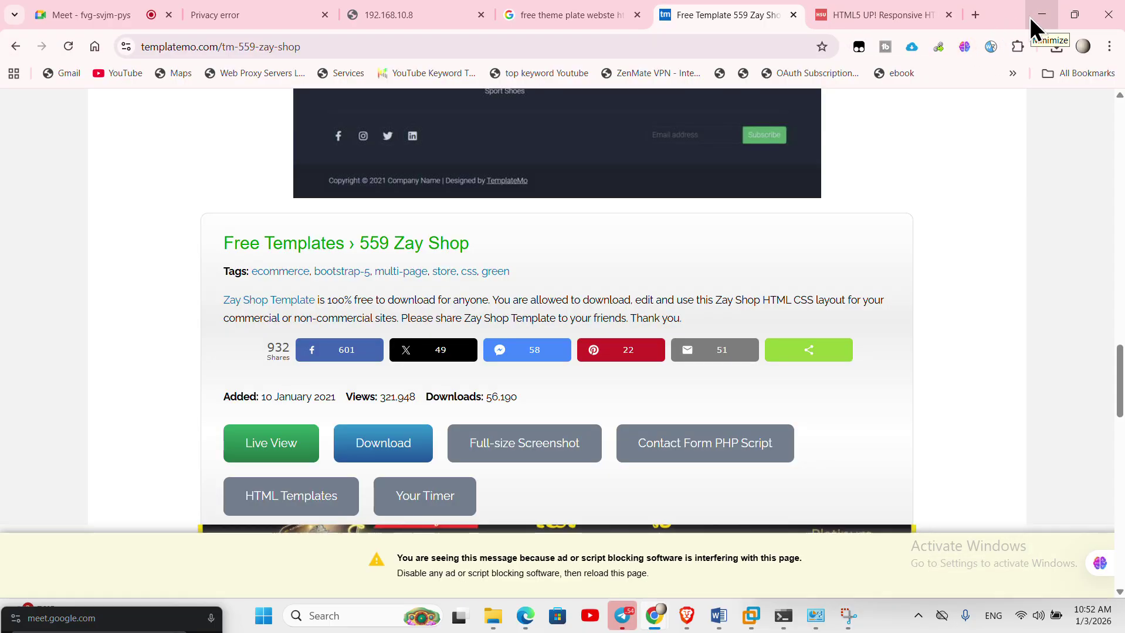
pyautogui.click(412, 18)
pyautogui.click(682, 16)
pyautogui.click(874, 13)
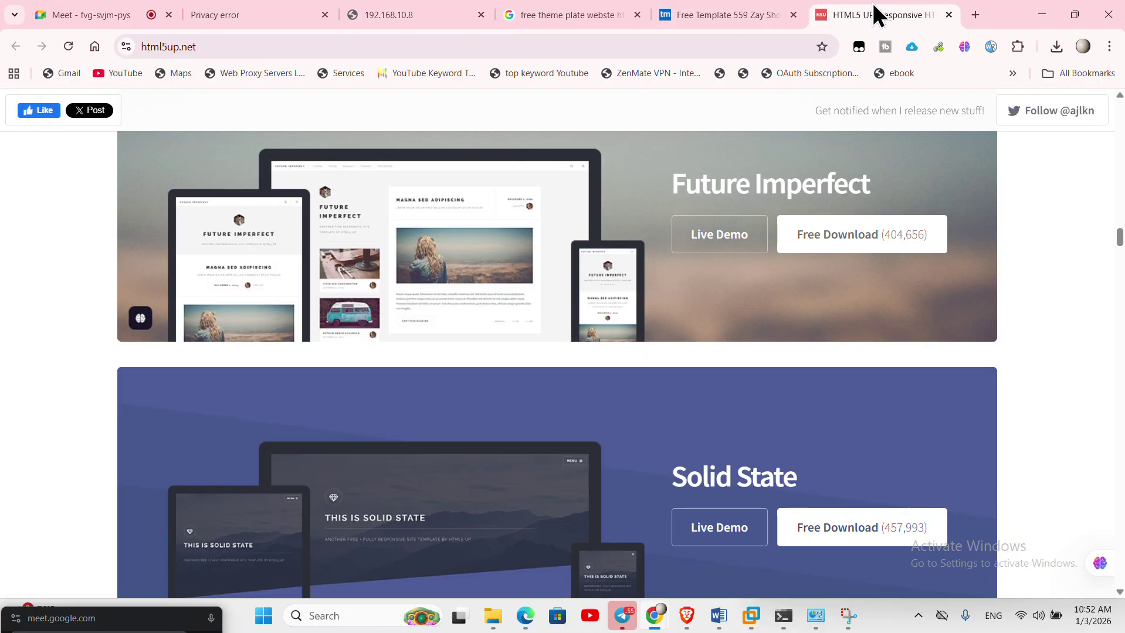
pyautogui.click(1047, 13)
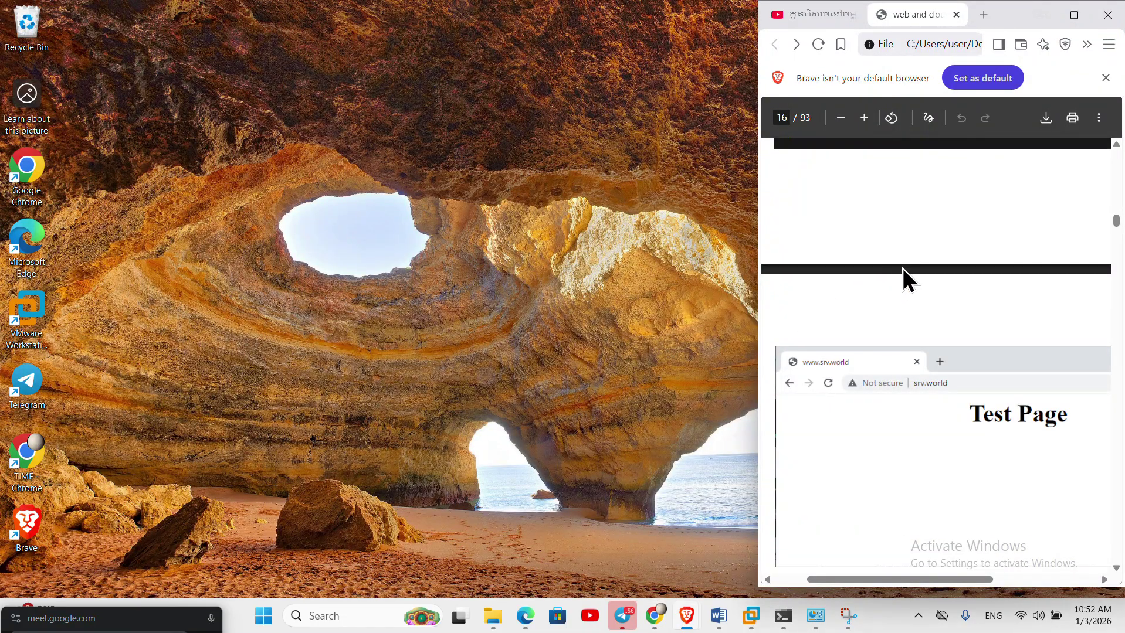
# - Minimize Brave, hide the Meet screen-sharing notice, and restore the HTML5 UP Chrome window
pyautogui.click(1030, 18)
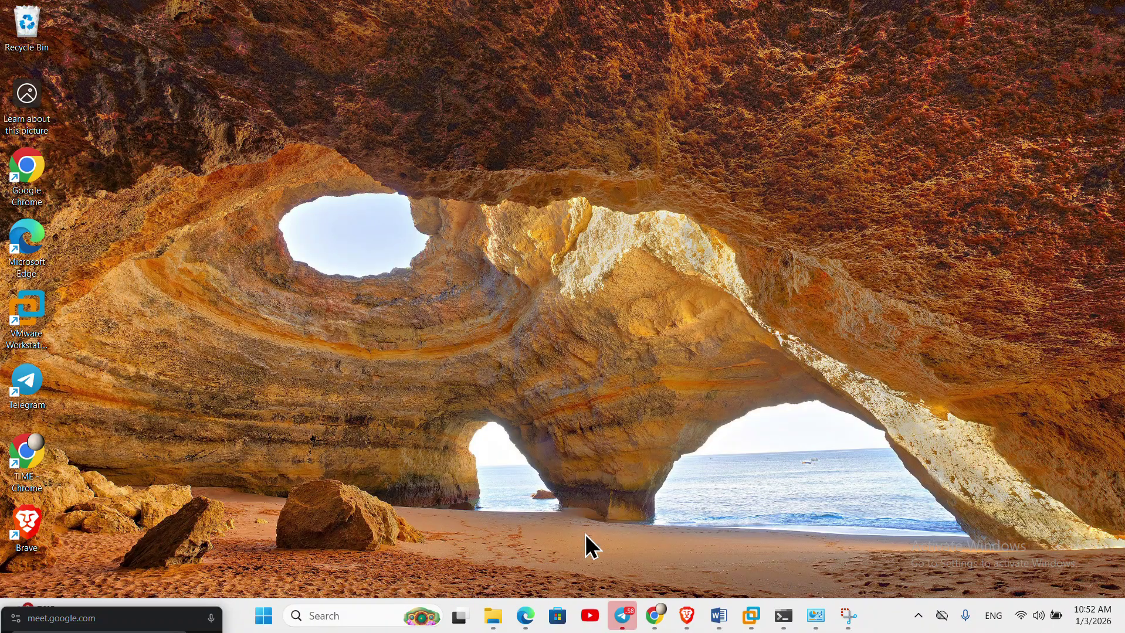
pyautogui.moveTo(656, 616)
pyautogui.click(737, 535)
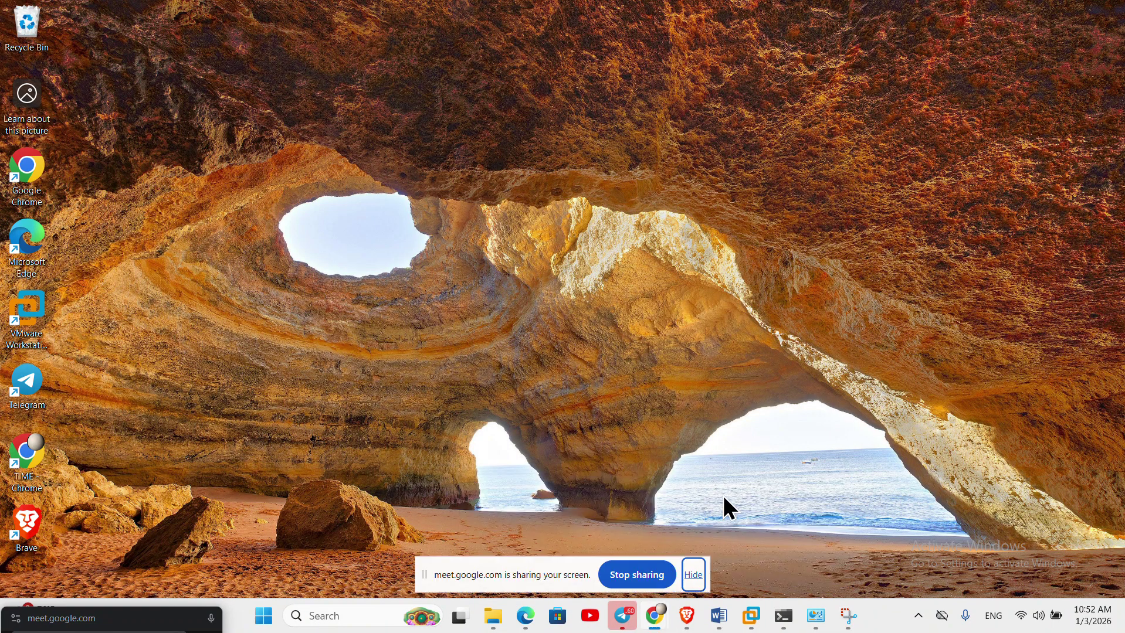
pyautogui.click(698, 576)
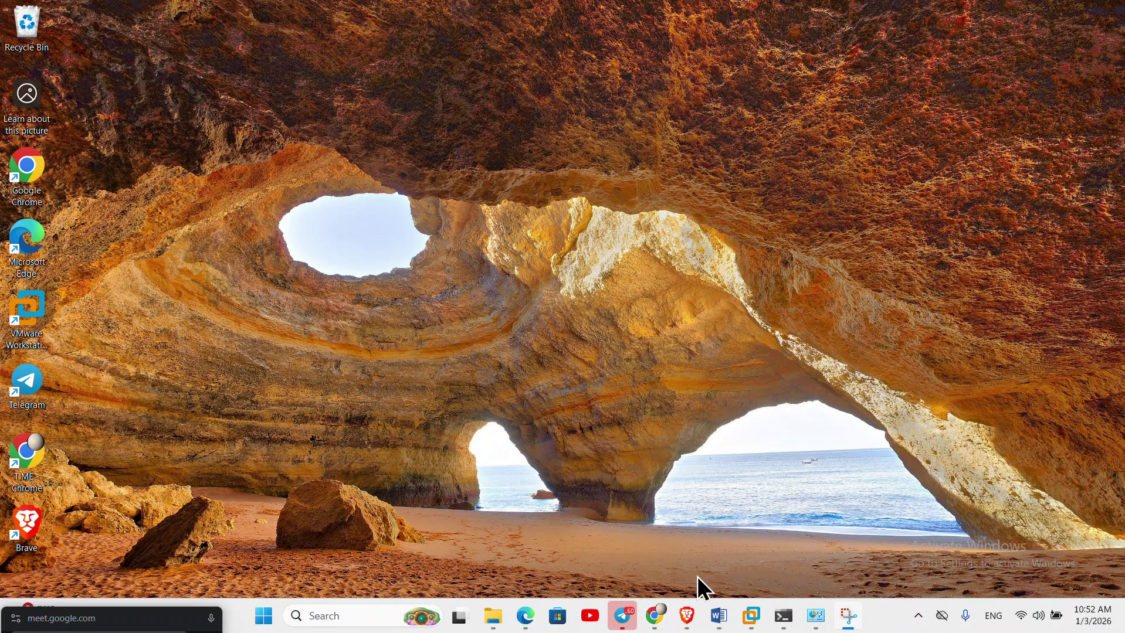
pyautogui.moveTo(655, 616)
pyautogui.click(599, 561)
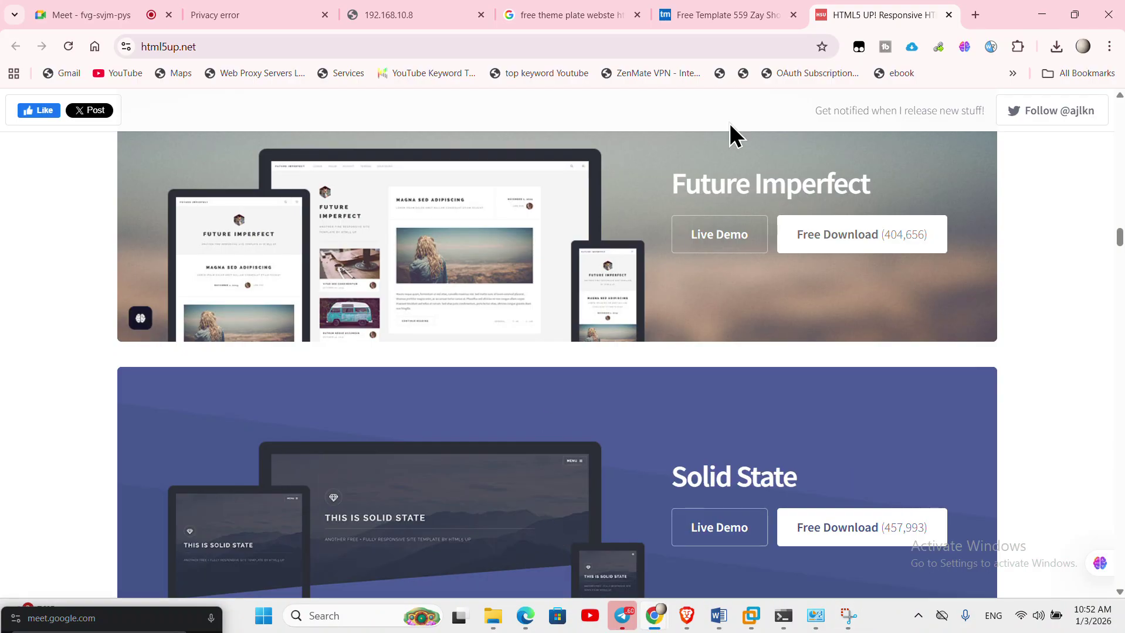
# - Search Google for 'winscp pc' in a new tab
pyautogui.click(974, 14)
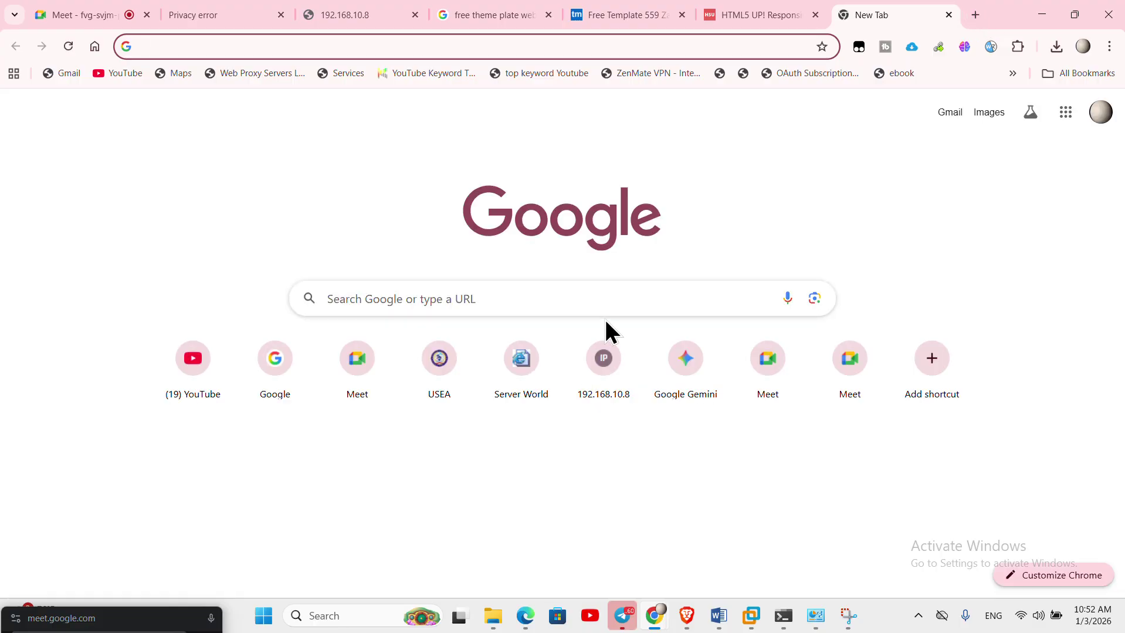
pyautogui.click(612, 304)
pyautogui.write('win')
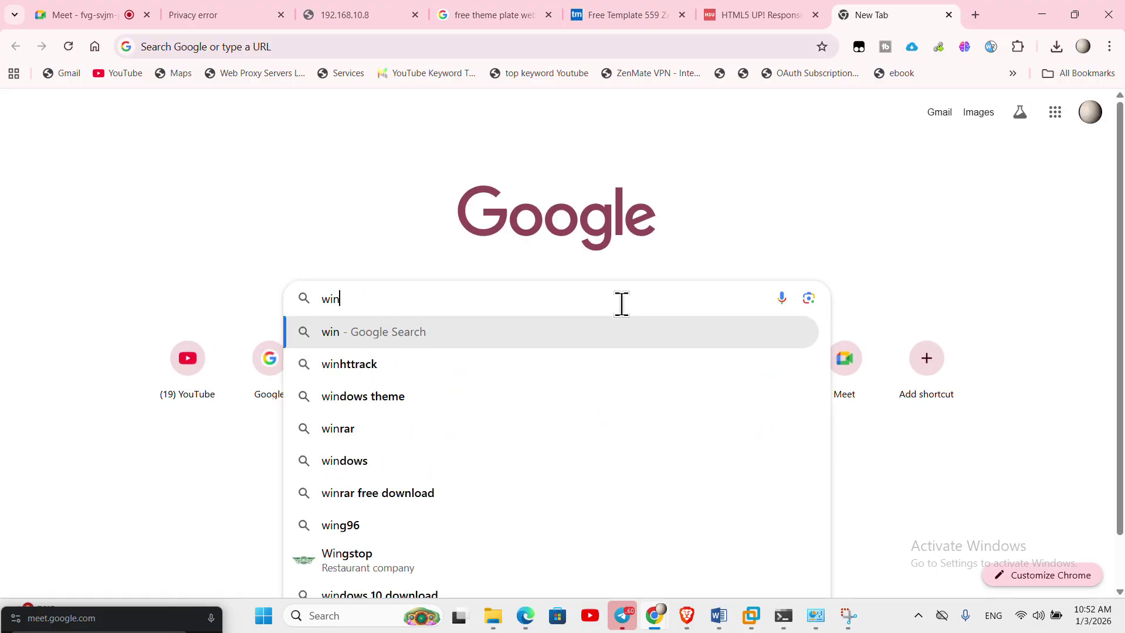
pyautogui.write('scp')
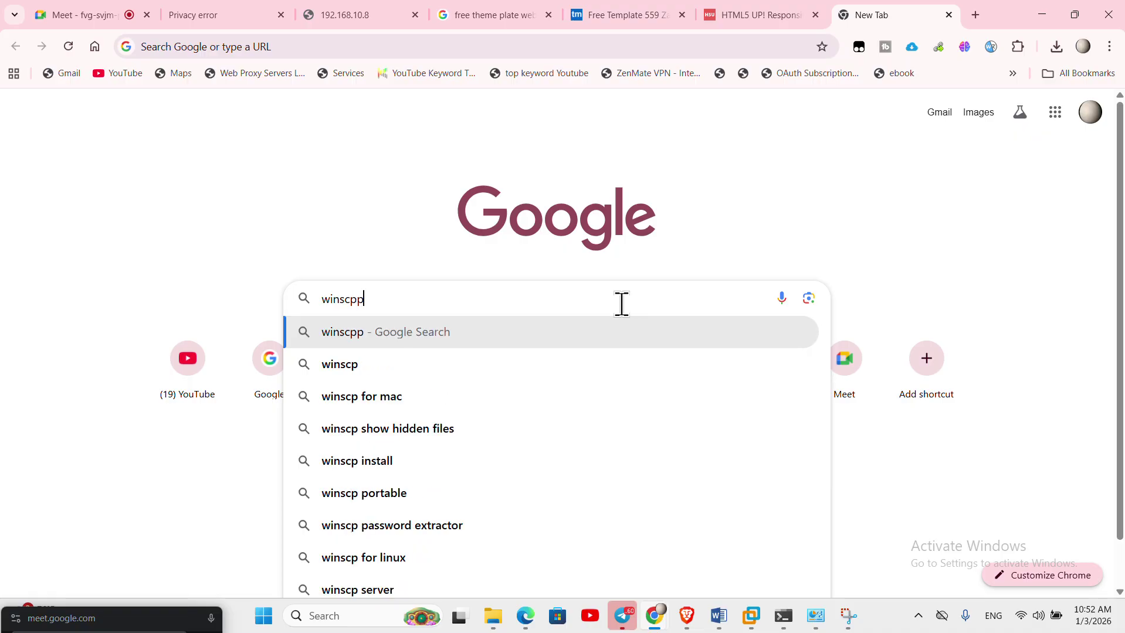
pyautogui.write(' pc')
pyautogui.press('Return')
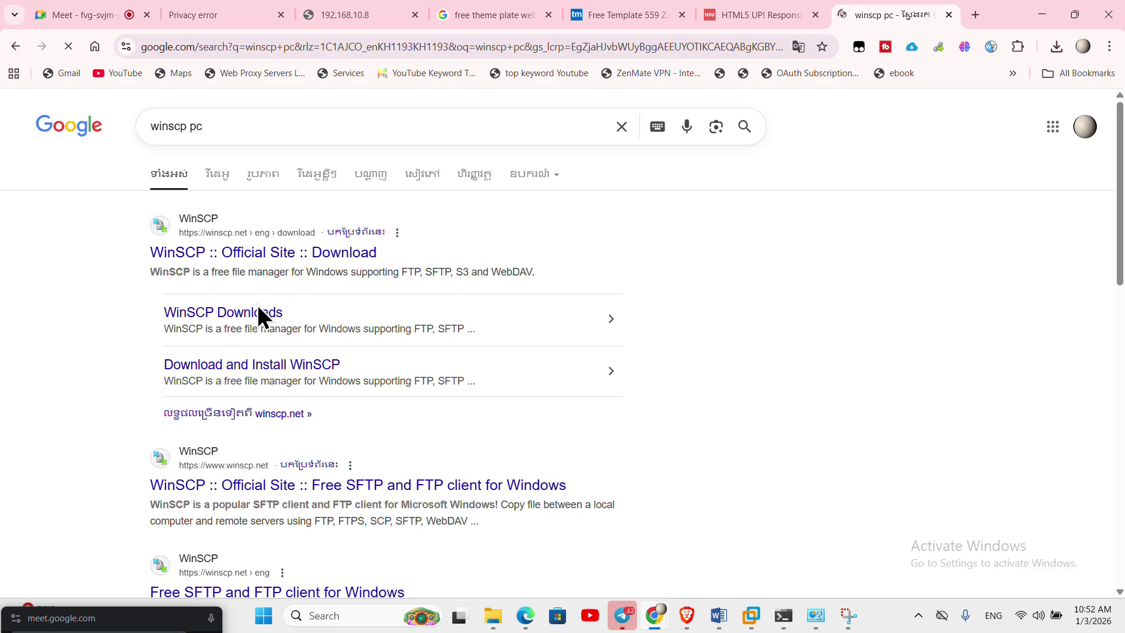
# - Open winscp.net's download page in a new tab and download WinSCP 6.5.5, dismissing the ads
pyautogui.rightClick(274, 248)
pyautogui.click(300, 264)
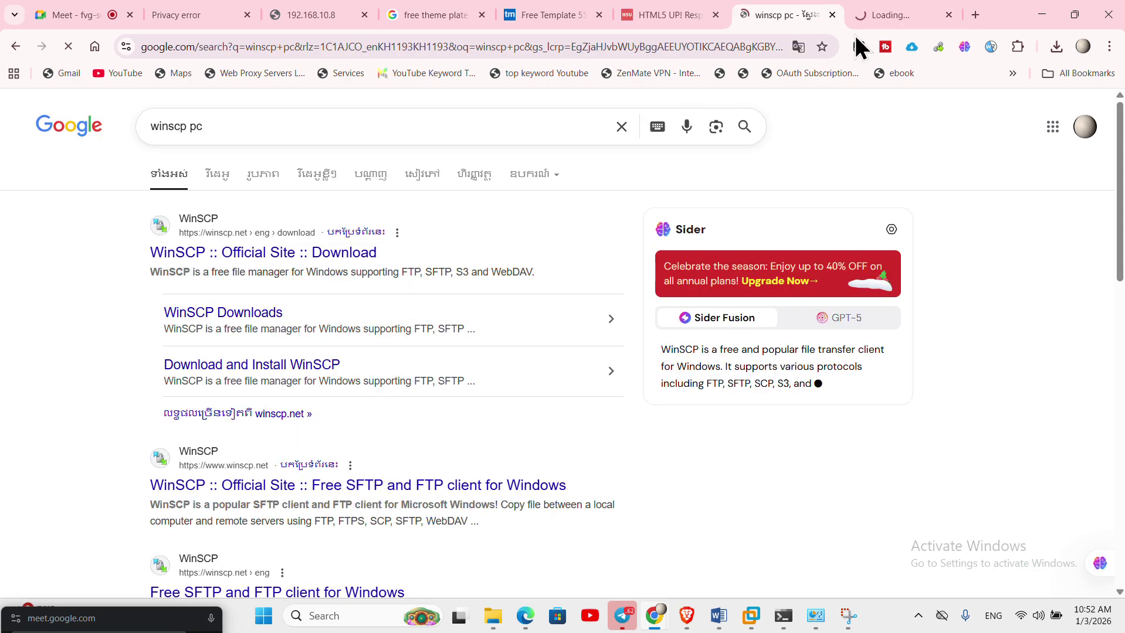
pyautogui.click(901, 18)
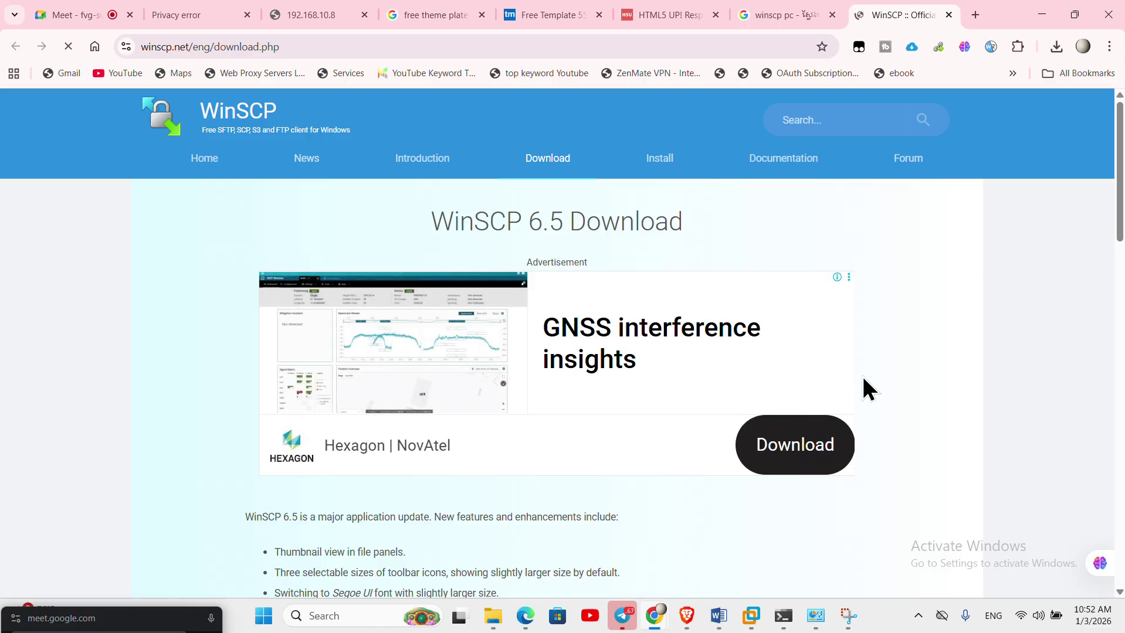
pyautogui.scroll(-5, 868, 388)
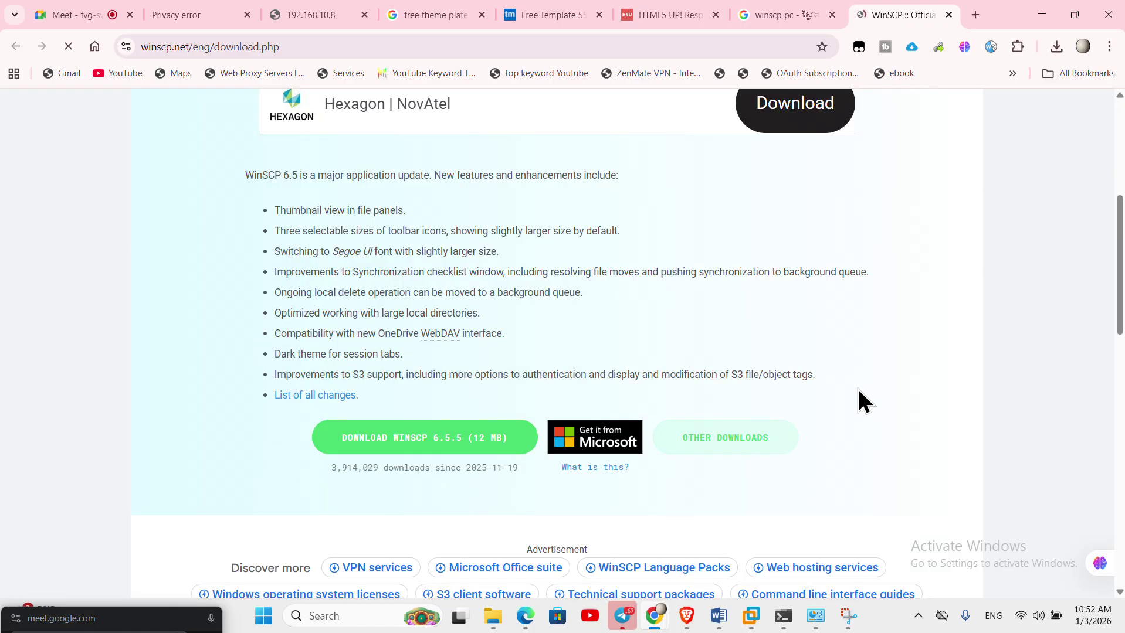
pyautogui.click(394, 442)
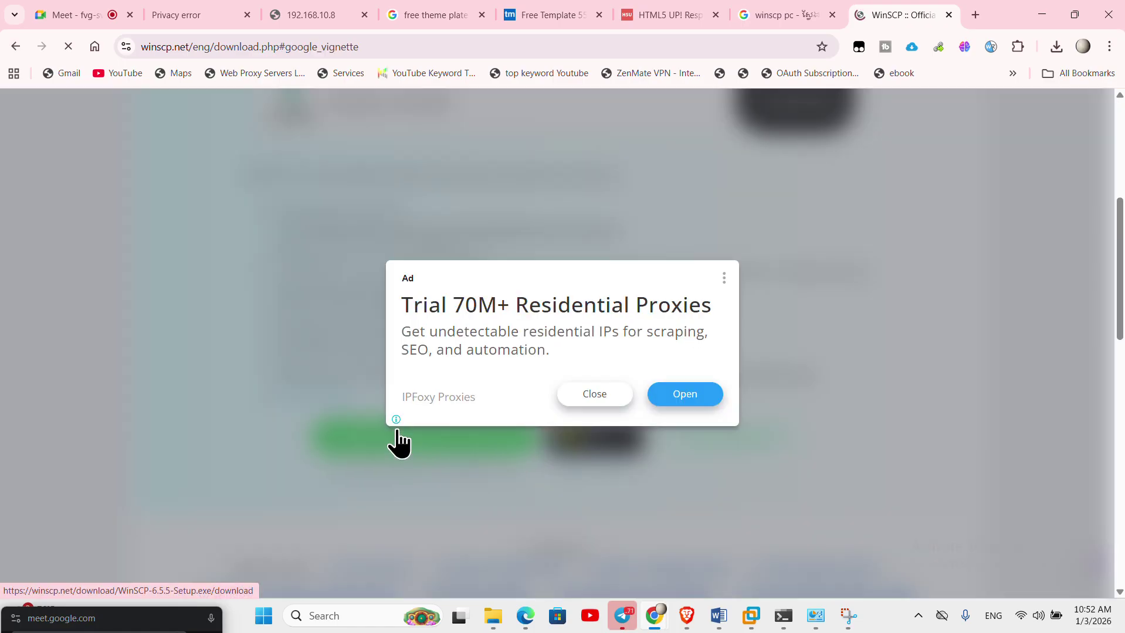
pyautogui.click(620, 399)
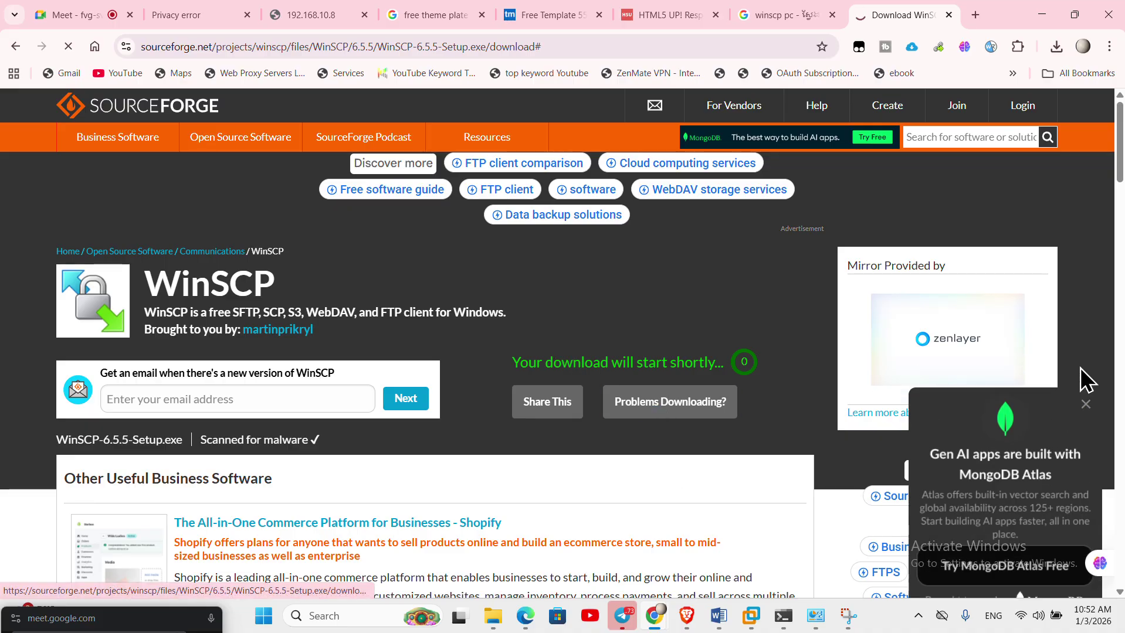
pyautogui.click(1086, 404)
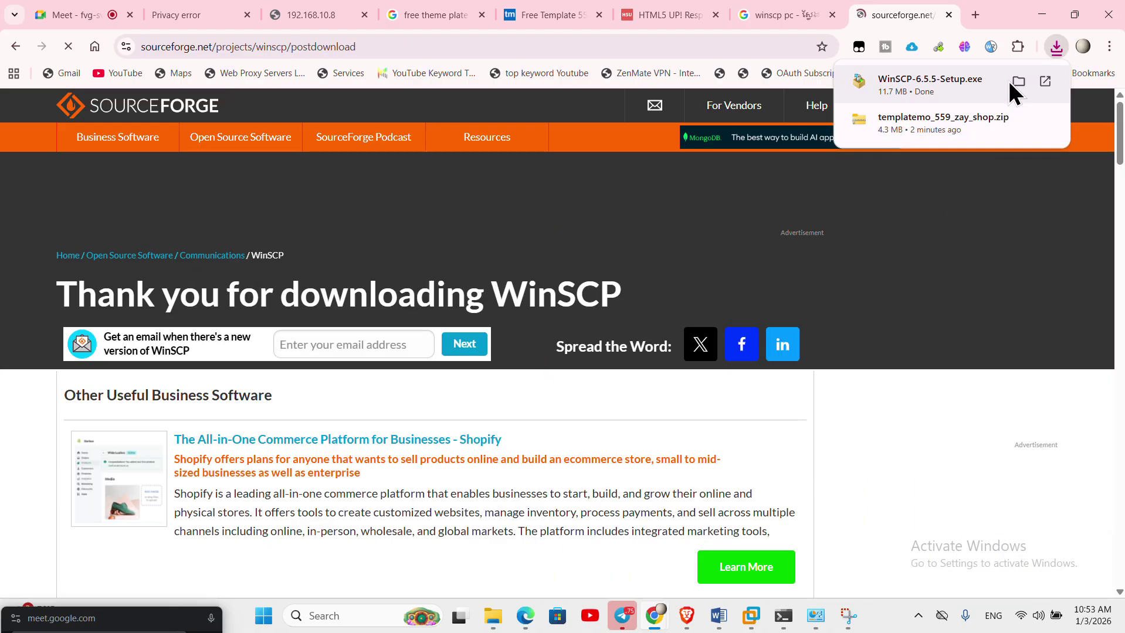
pyautogui.click(1018, 82)
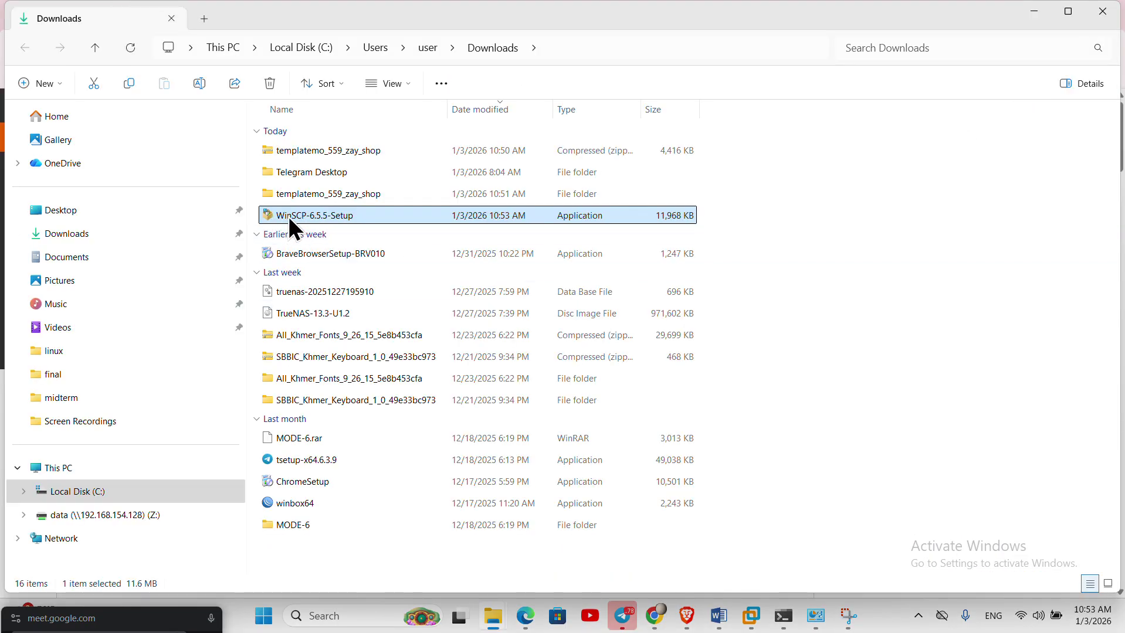
# - Move WinSCP-6.5.5-Setup from Downloads into Documents\linux and launch it
pyautogui.hotkey('ctrl', 'x')
pyautogui.click(74, 259)
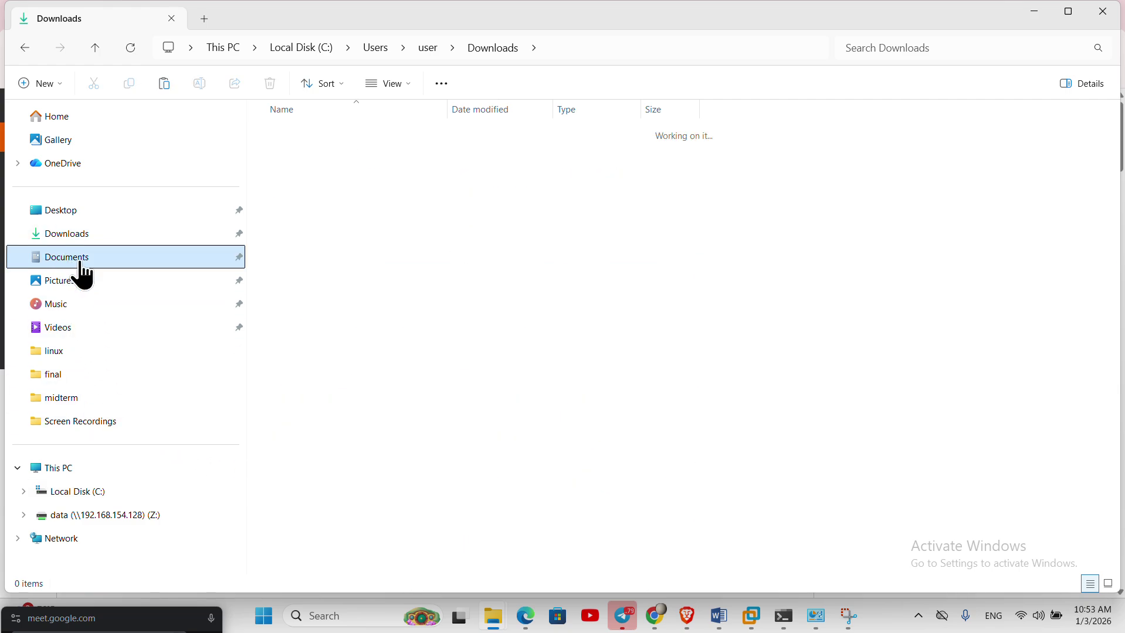
pyautogui.doubleClick(306, 174)
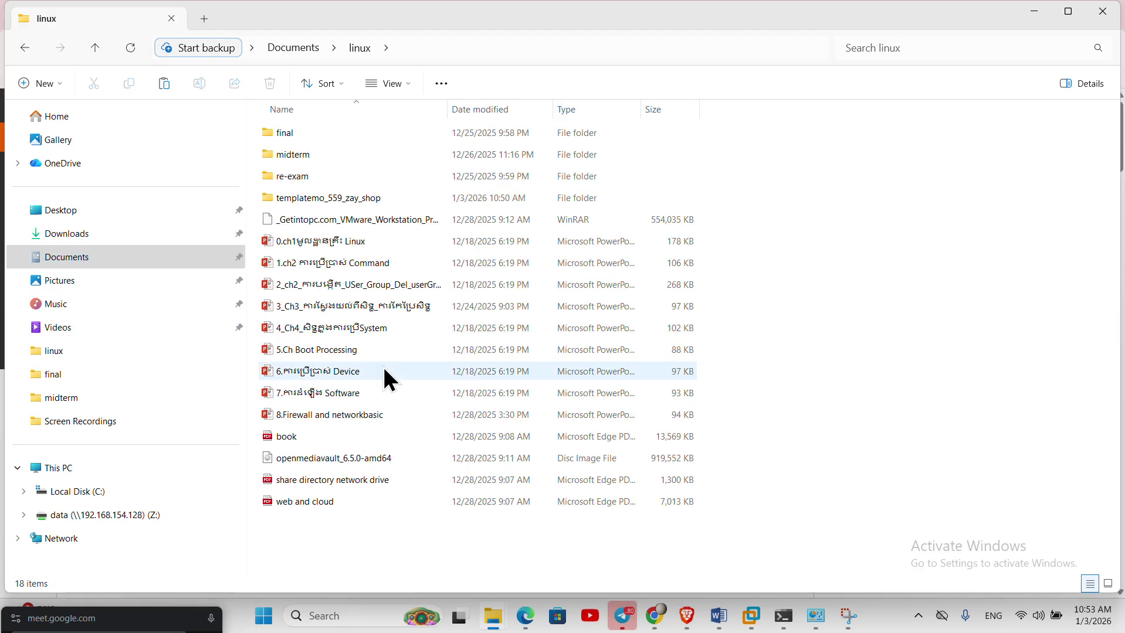
pyautogui.hotkey('ctrl', 'v')
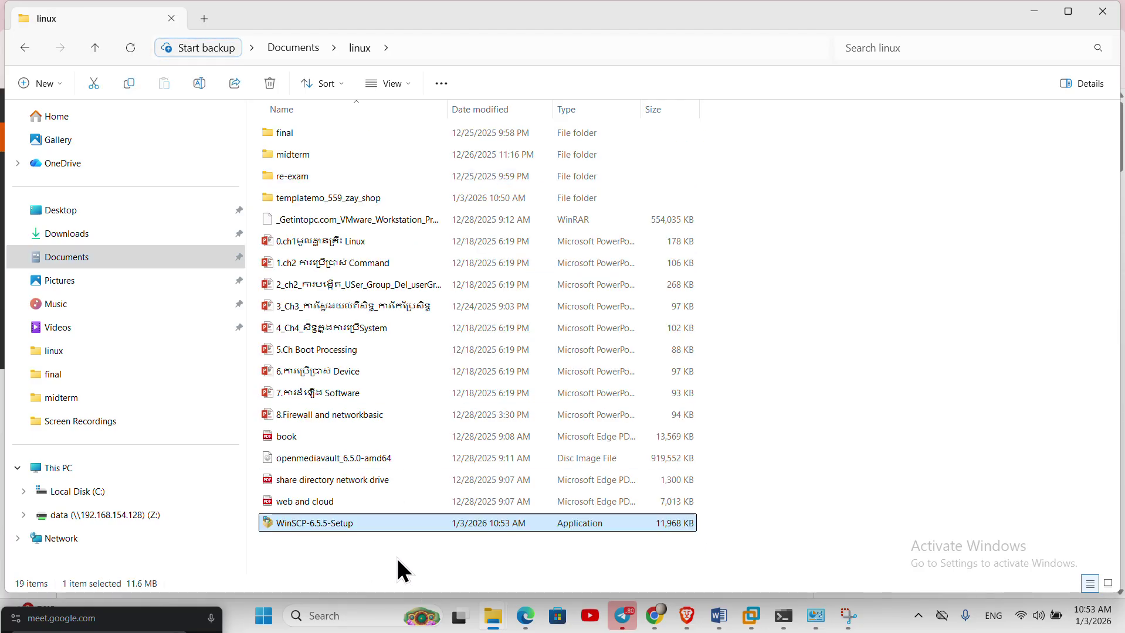
pyautogui.doubleClick(346, 521)
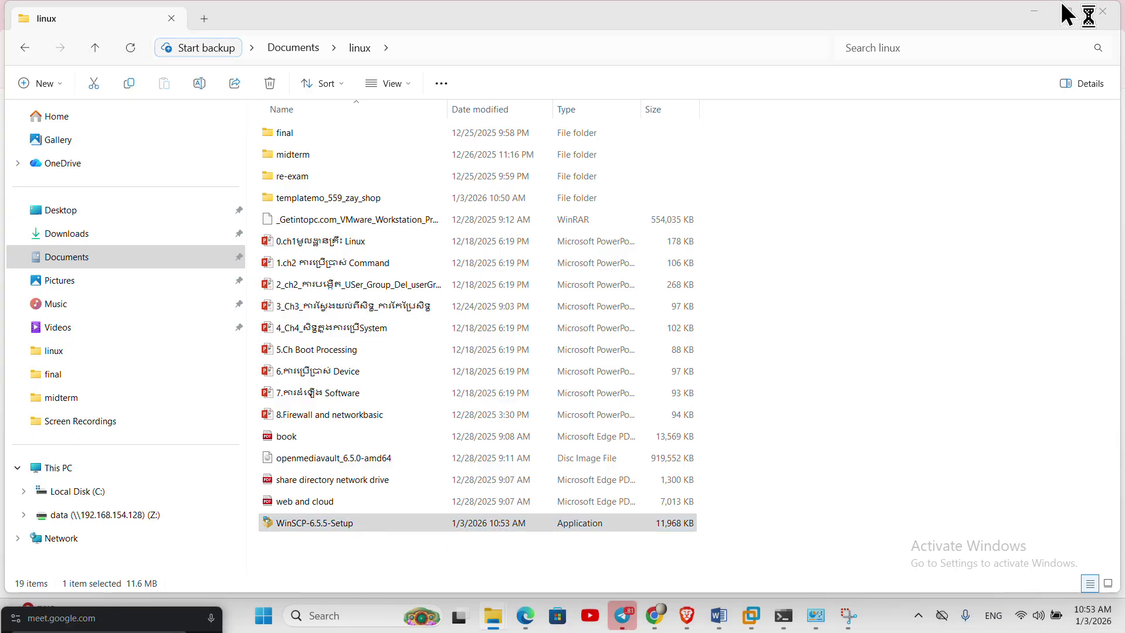
pyautogui.click(1034, 13)
# - Install WinSCP 6.5.5 for all users with the Typical setup, accepting the licence, then open WinSCP
pyautogui.click(1035, 13)
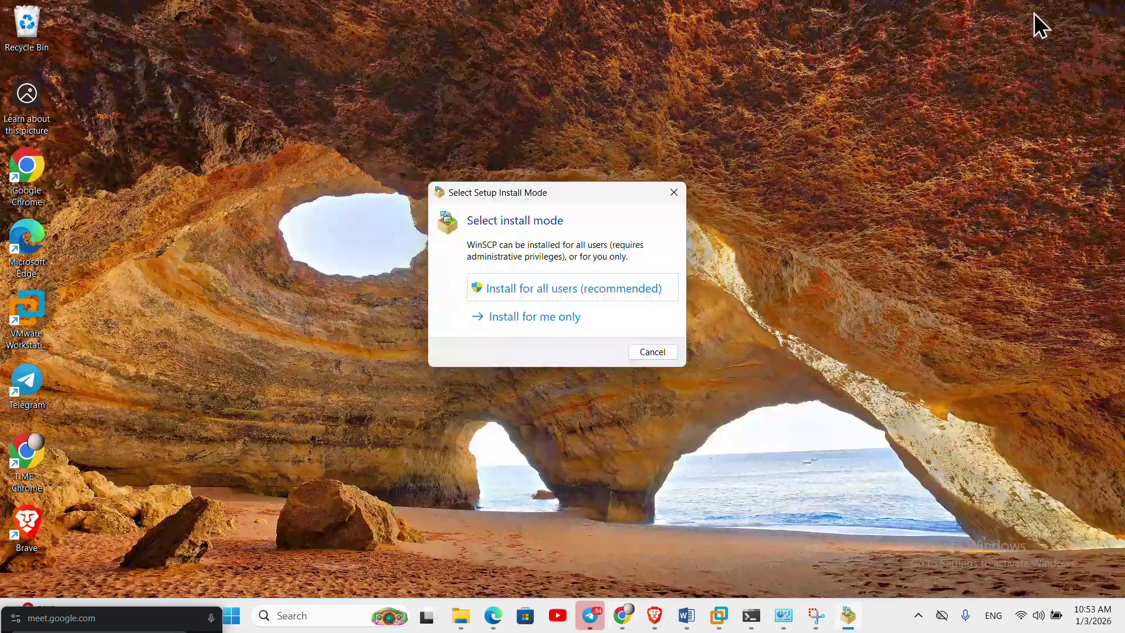
pyautogui.click(536, 296)
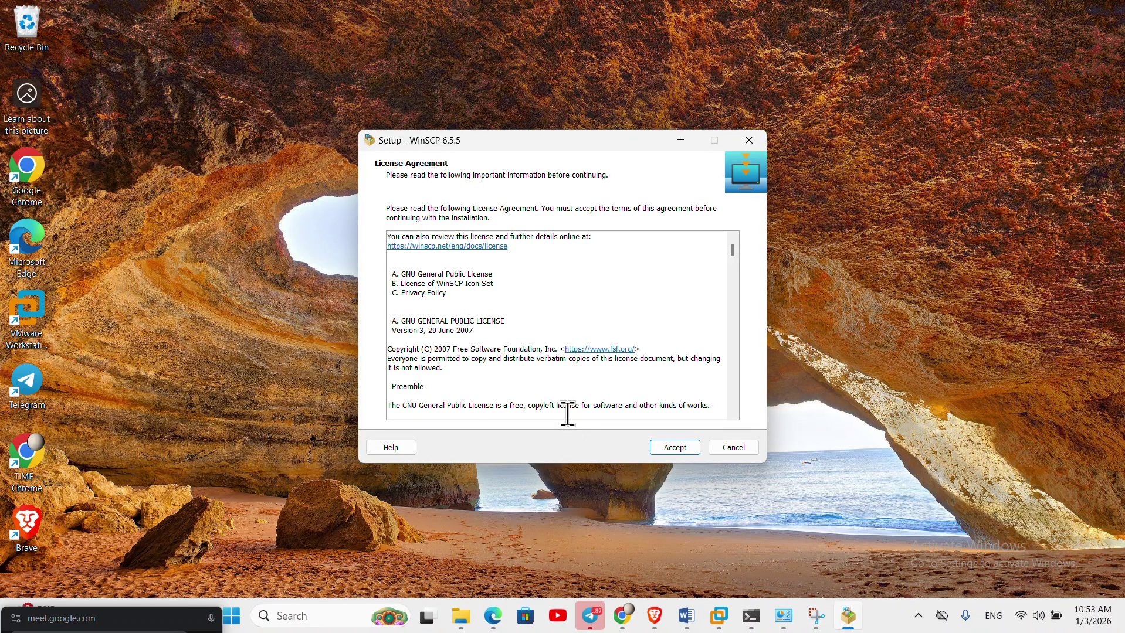
pyautogui.click(686, 448)
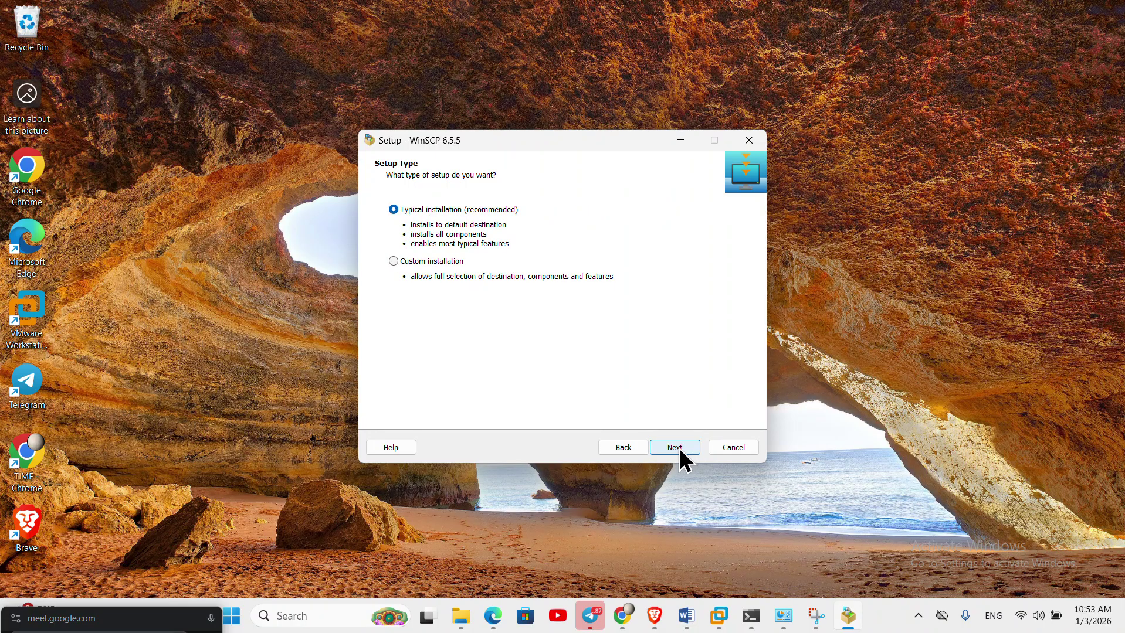
pyautogui.click(679, 448)
pyautogui.click(679, 448)
pyautogui.click(680, 449)
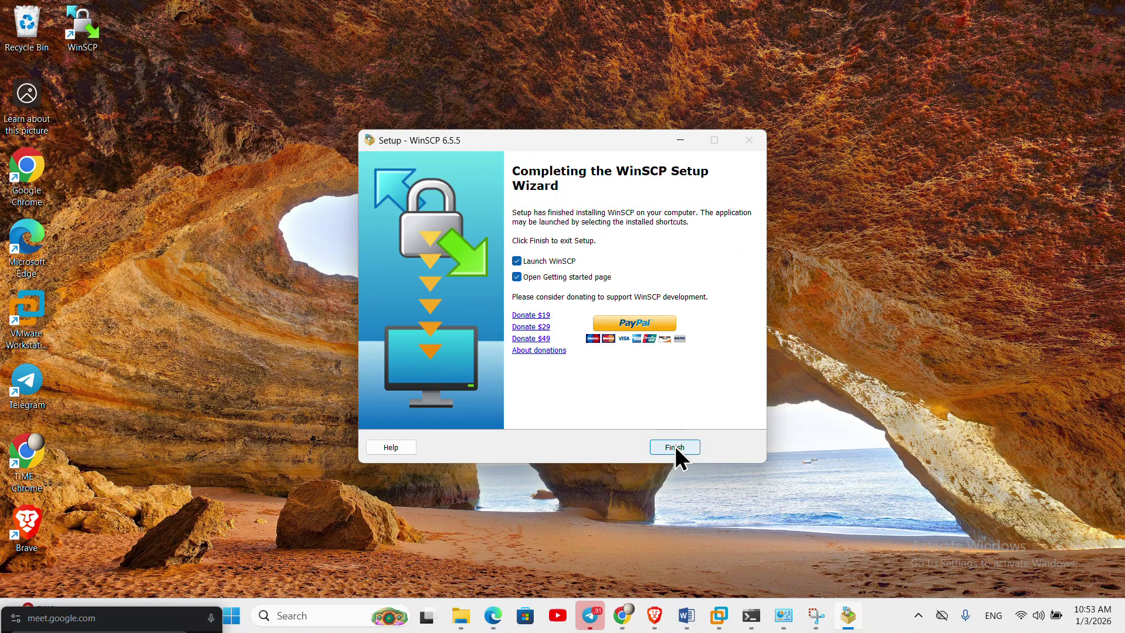
pyautogui.click(675, 449)
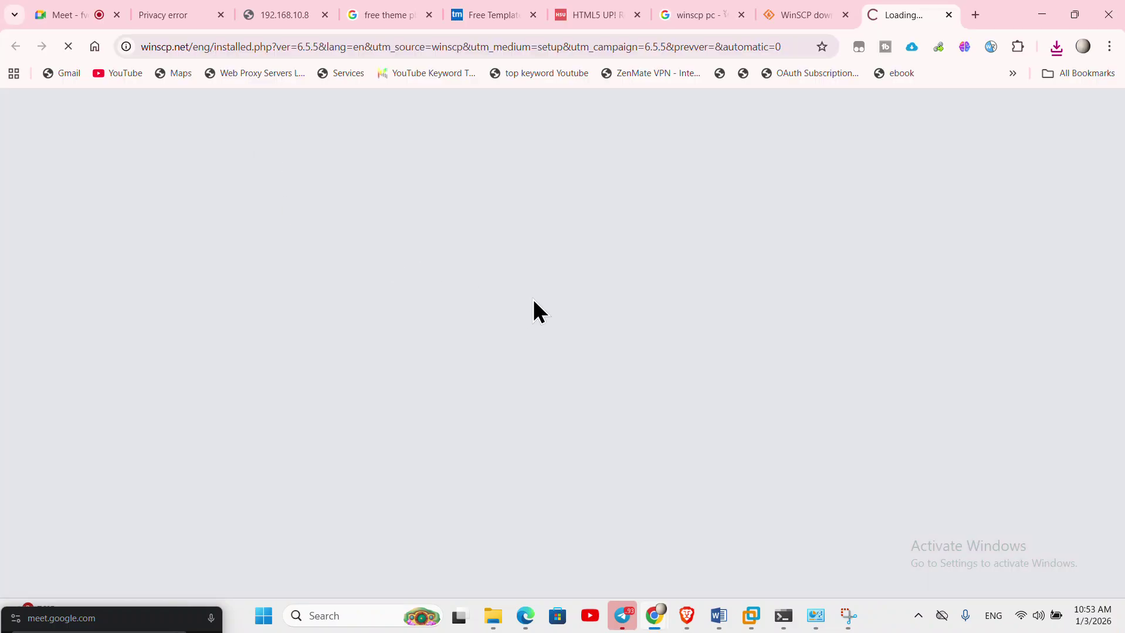
pyautogui.click(1030, 19)
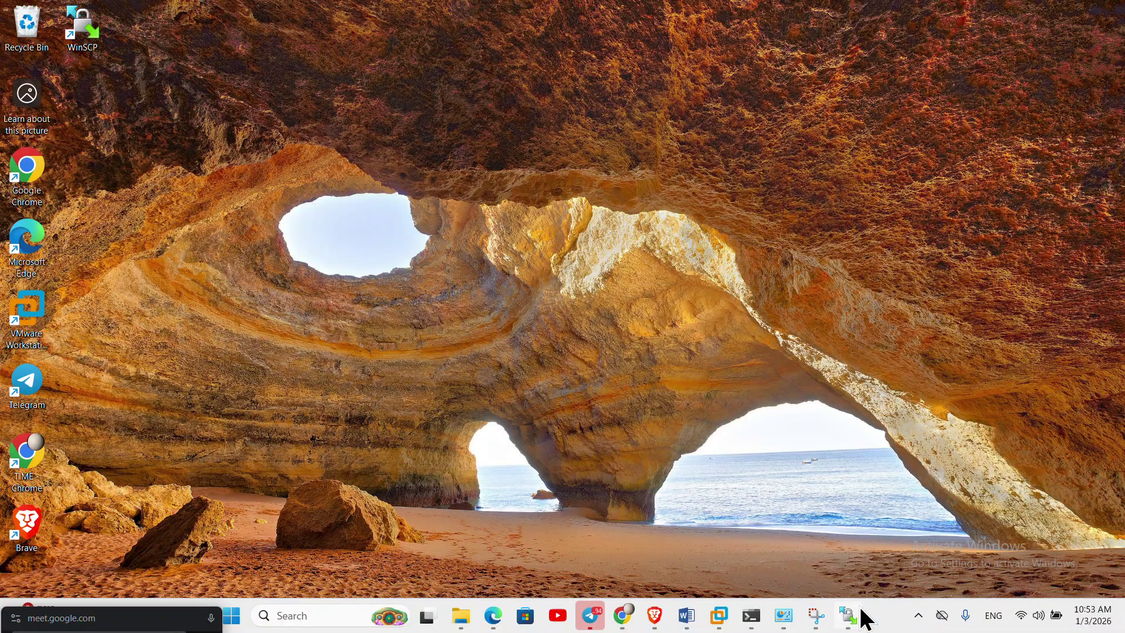
pyautogui.click(846, 621)
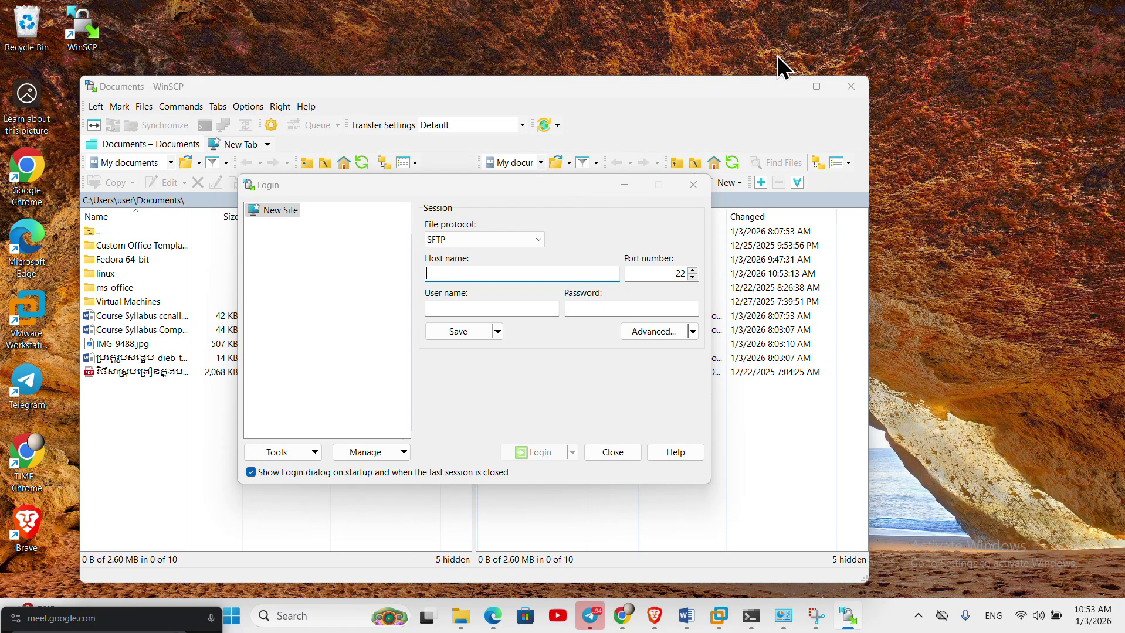
# - Set the login to SCP with host 192.168.10.8 and user name root
pyautogui.click(539, 241)
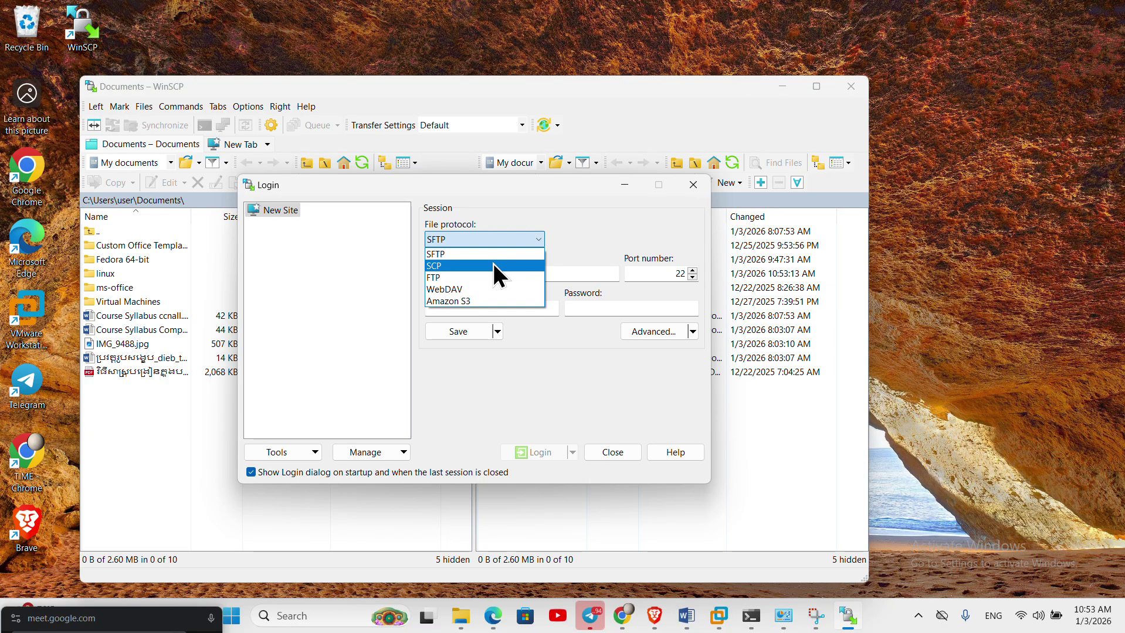
pyautogui.click(499, 267)
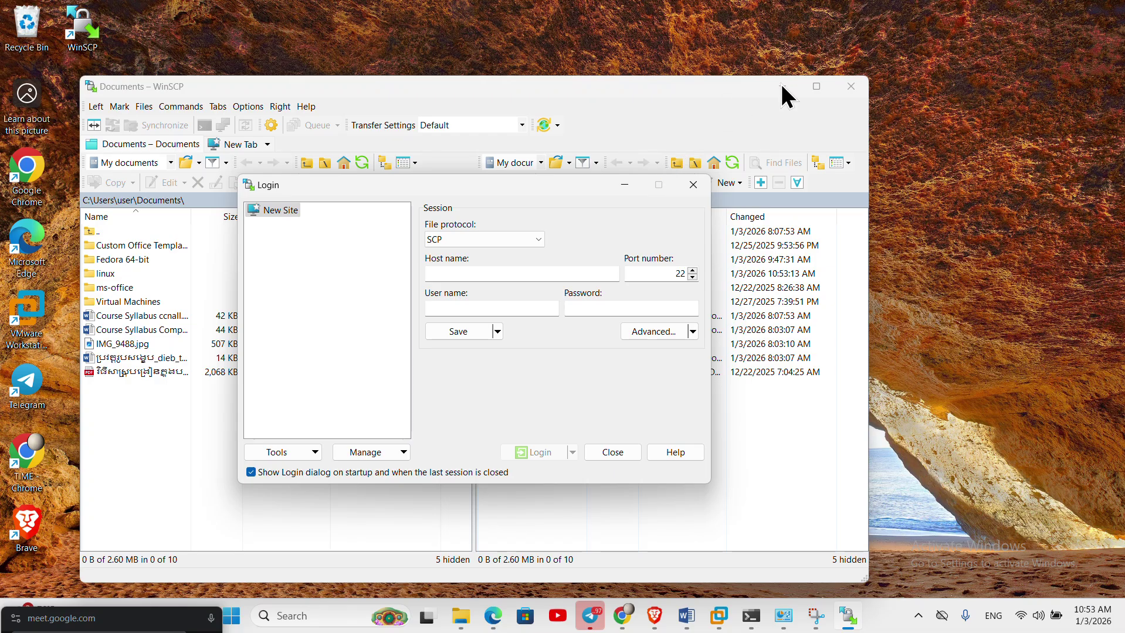
pyautogui.moveTo(559, 190); pyautogui.dragTo(649, 98)
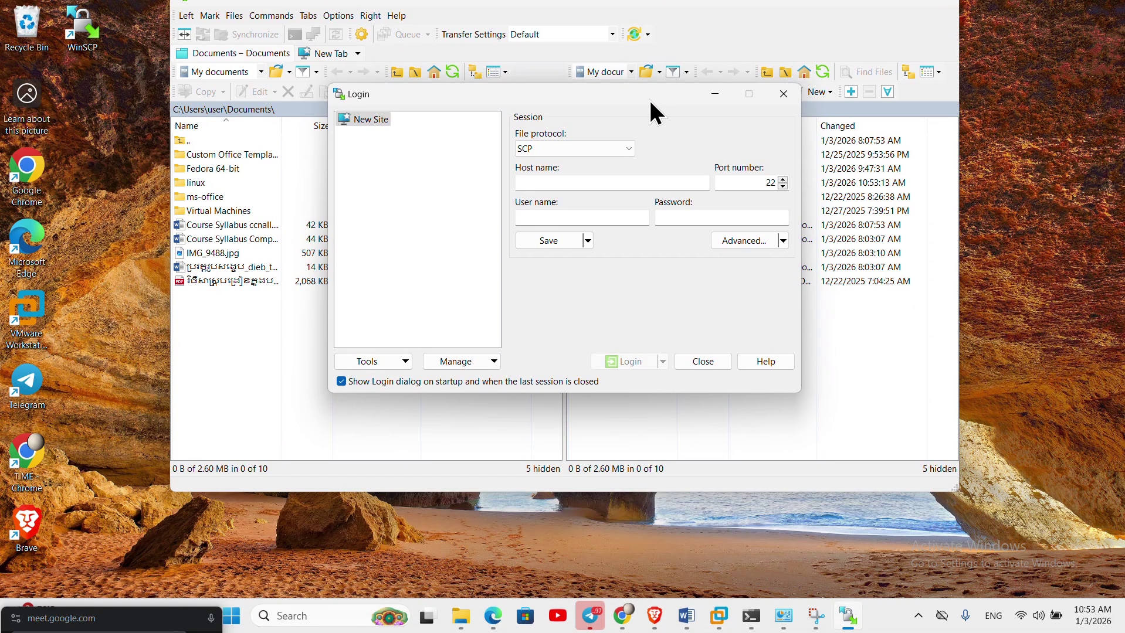
pyautogui.click(591, 183)
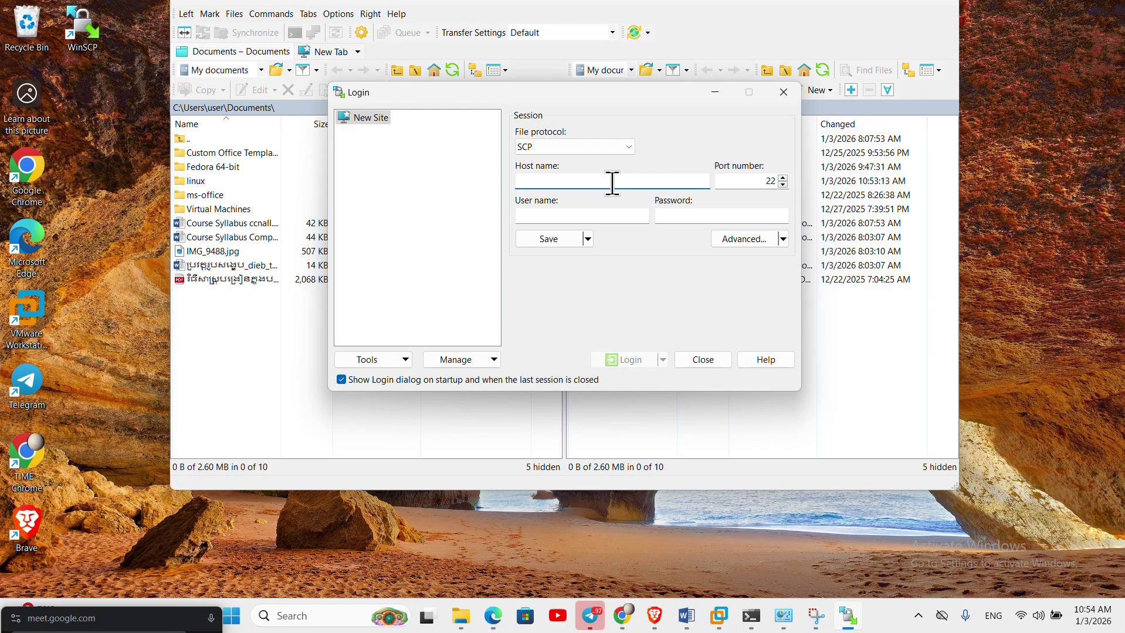
pyautogui.write('192.168.10.8')
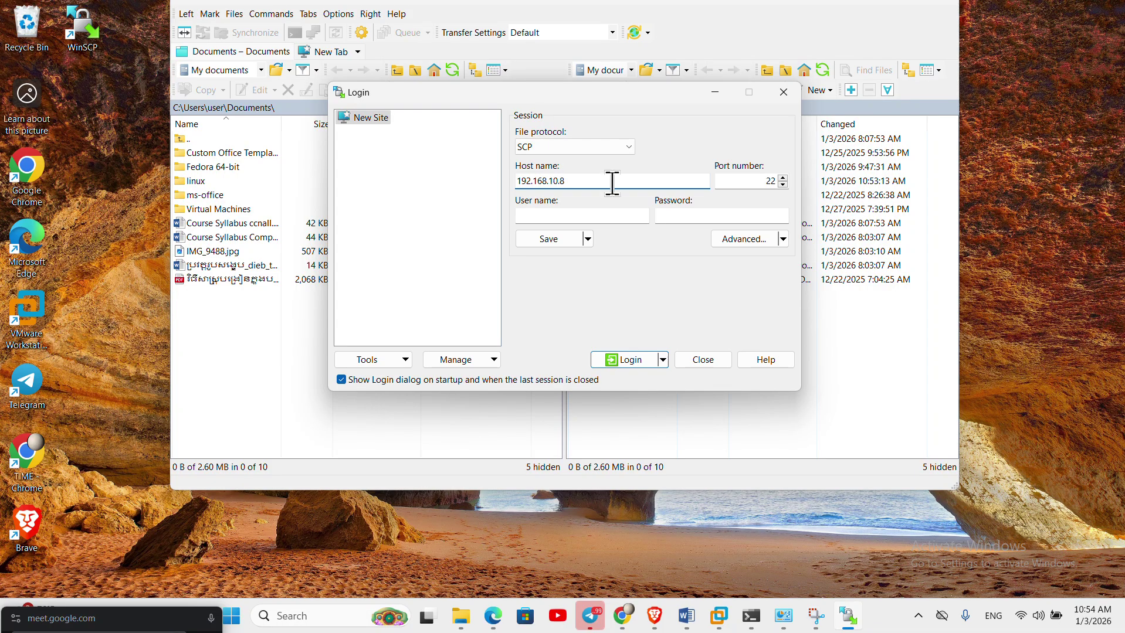
pyautogui.click(579, 220)
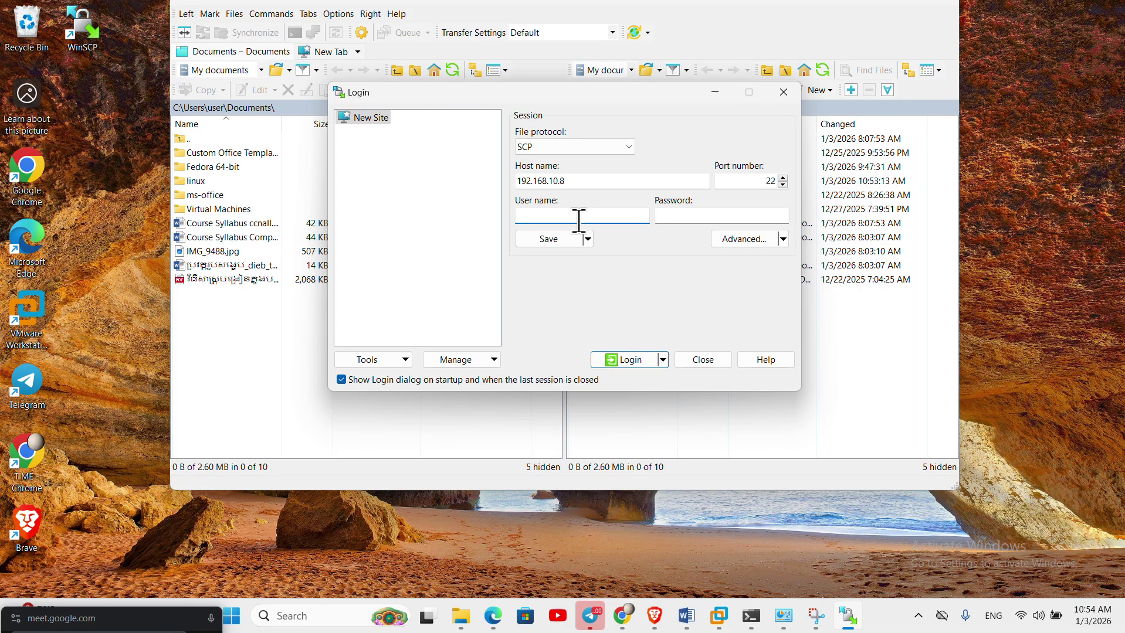
pyautogui.write('root')
pyautogui.press('Tab')
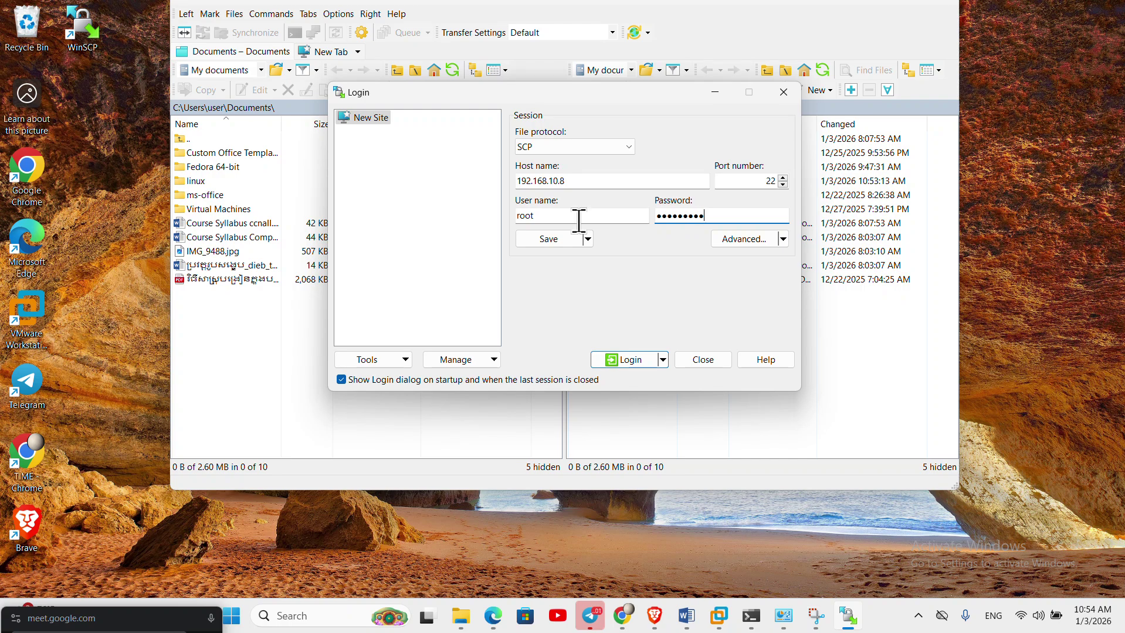
pyautogui.click(549, 240)
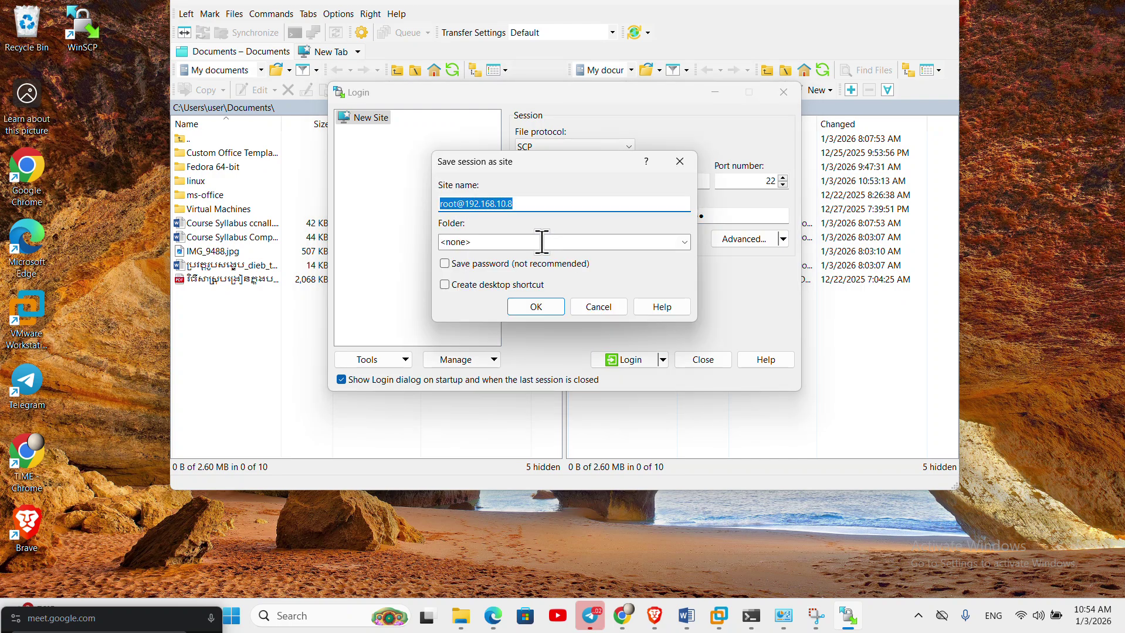
pyautogui.click(505, 242)
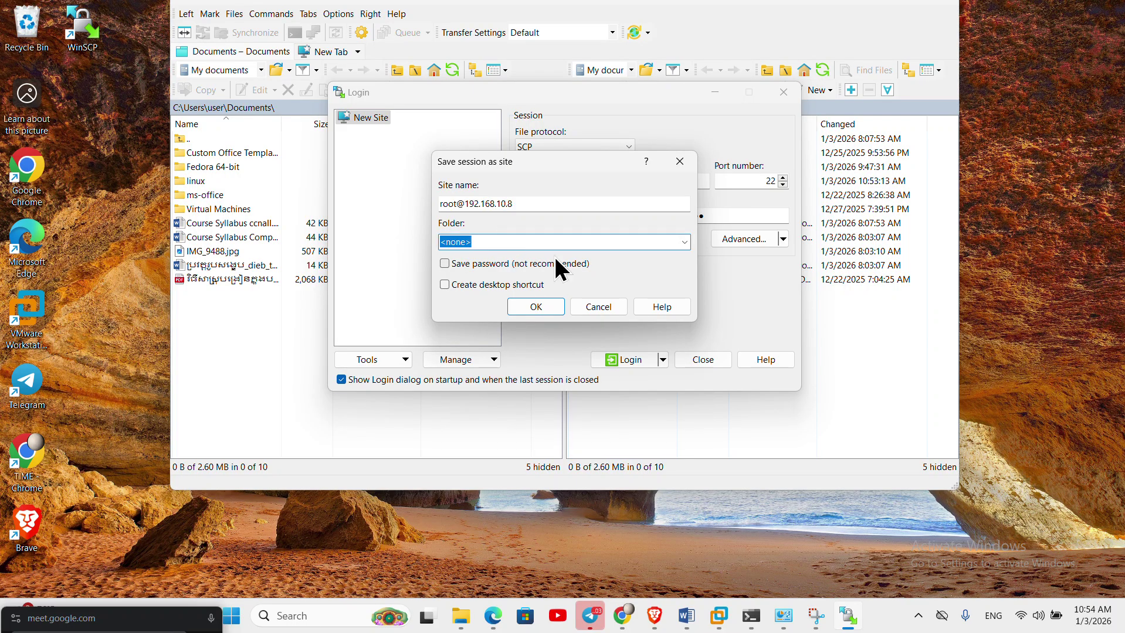
pyautogui.click(681, 241)
pyautogui.click(629, 257)
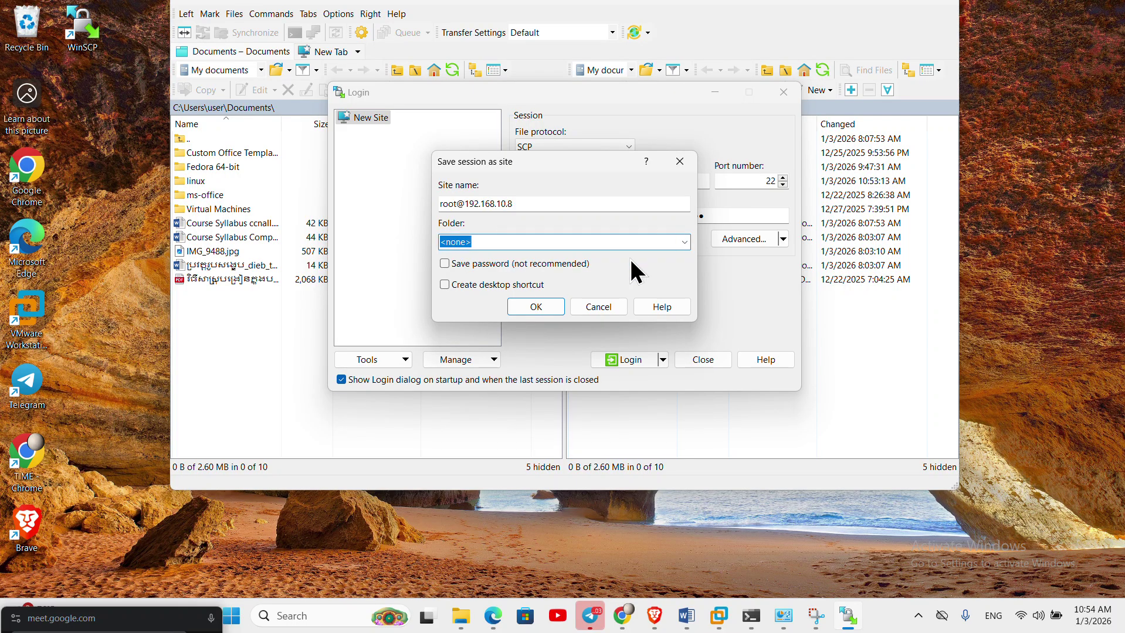
pyautogui.click(531, 307)
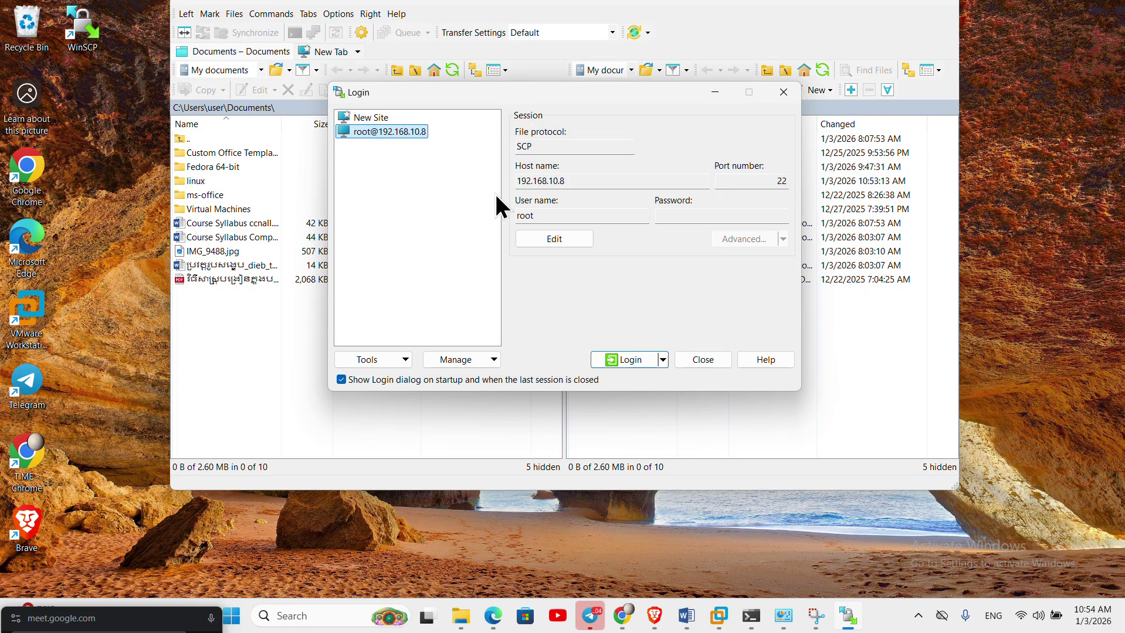
# - Log in to the saved site, trusting the host key and entering the root password
pyautogui.click(389, 135)
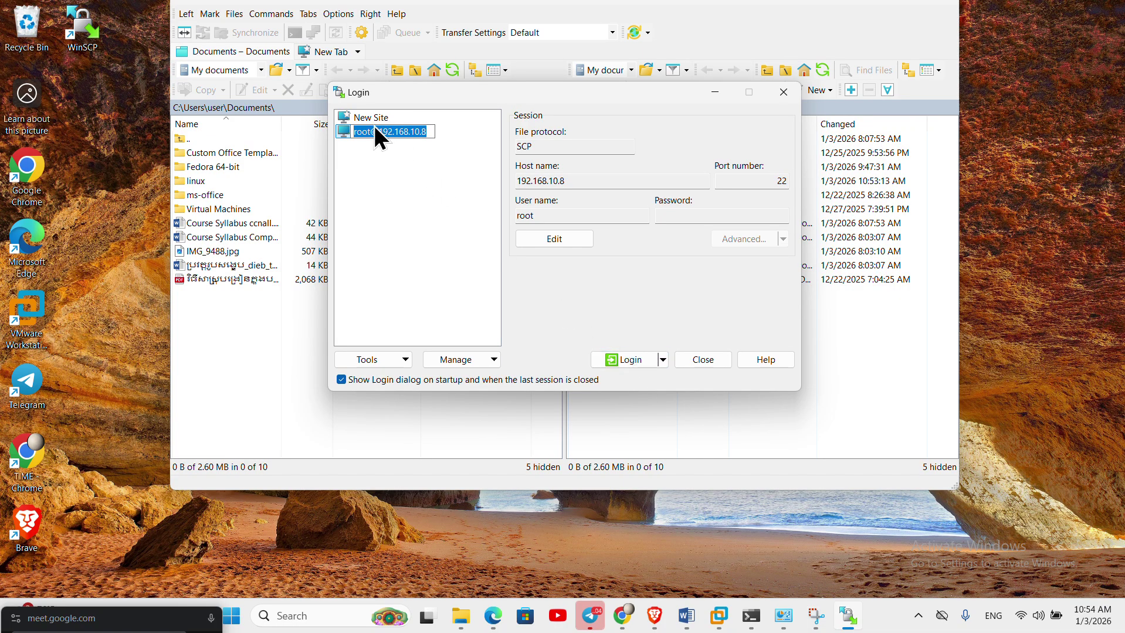
pyautogui.click(413, 194)
pyautogui.click(637, 360)
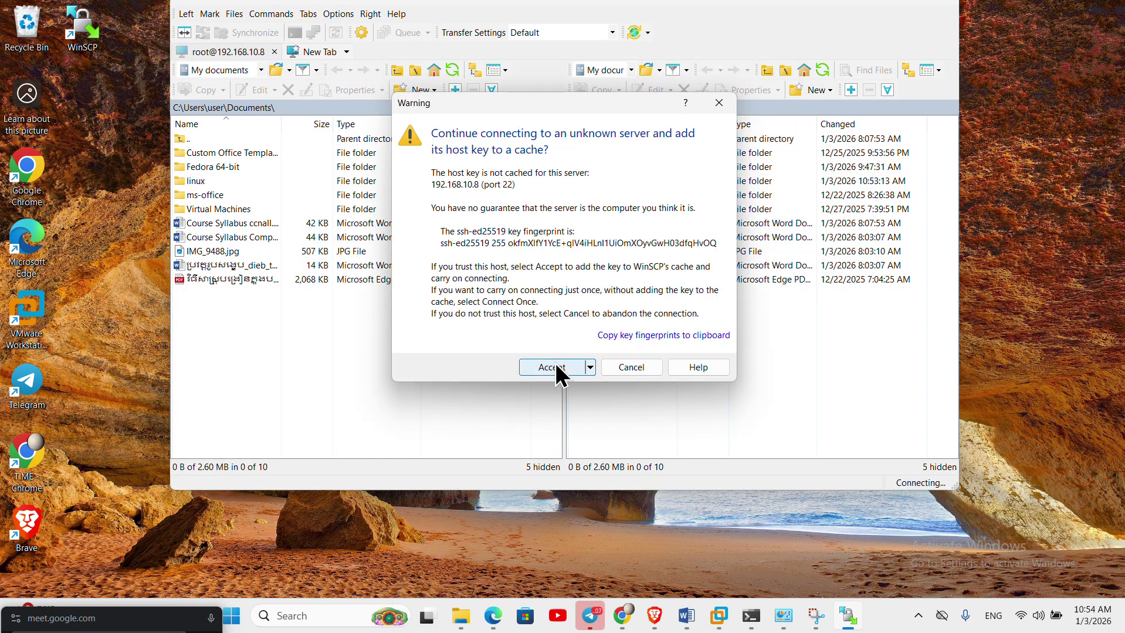
pyautogui.click(556, 365)
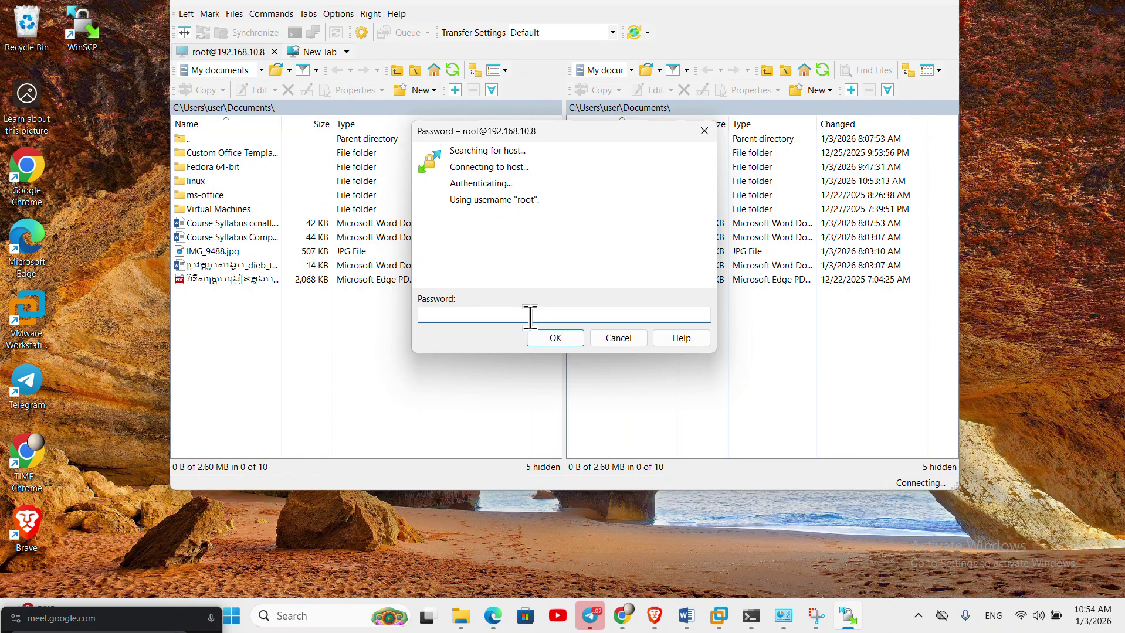
pyautogui.write('••••••••••')
pyautogui.click(566, 344)
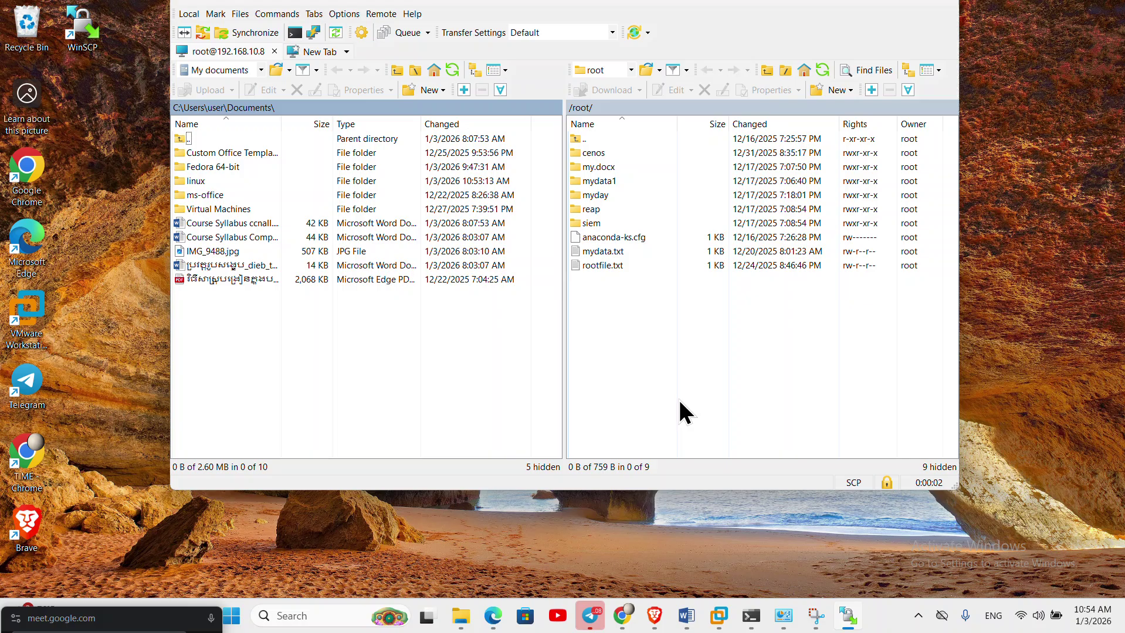
# - Jump the remote panel to the server's root folder /
pyautogui.doubleClick(575, 107)
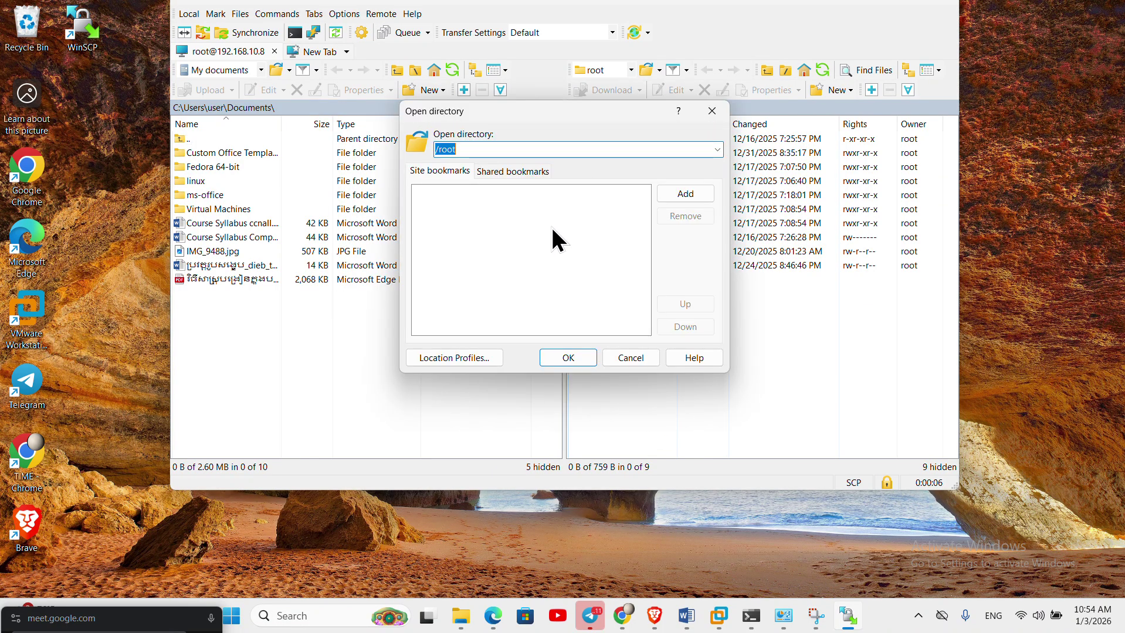
pyautogui.click(718, 150)
pyautogui.click(545, 165)
pyautogui.click(528, 150)
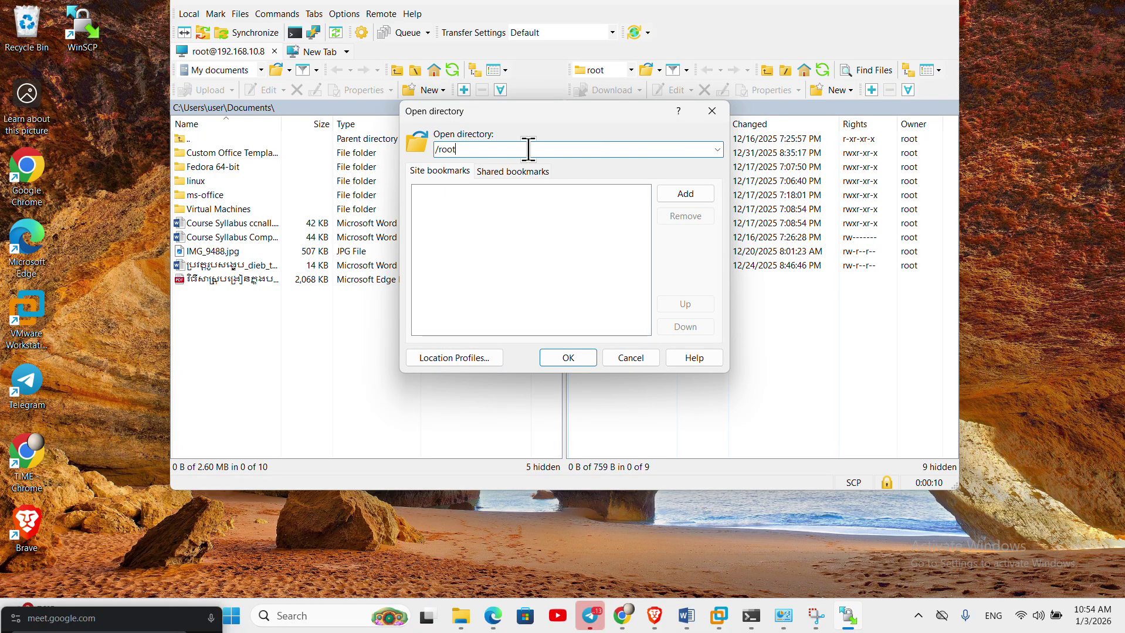
pyautogui.press('BackSpace')
pyautogui.press('BackSpace')
pyautogui.press('BackSpace')
pyautogui.press('Return')
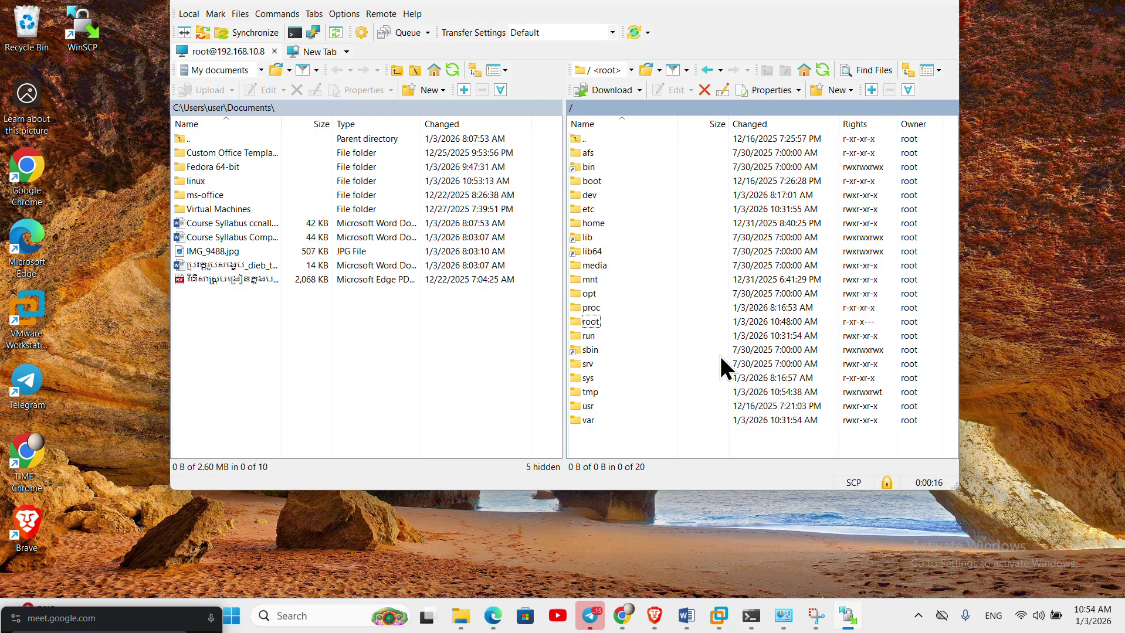
# - Browse into /var/www/html and open index.html in the built-in editor
pyautogui.doubleClick(582, 420)
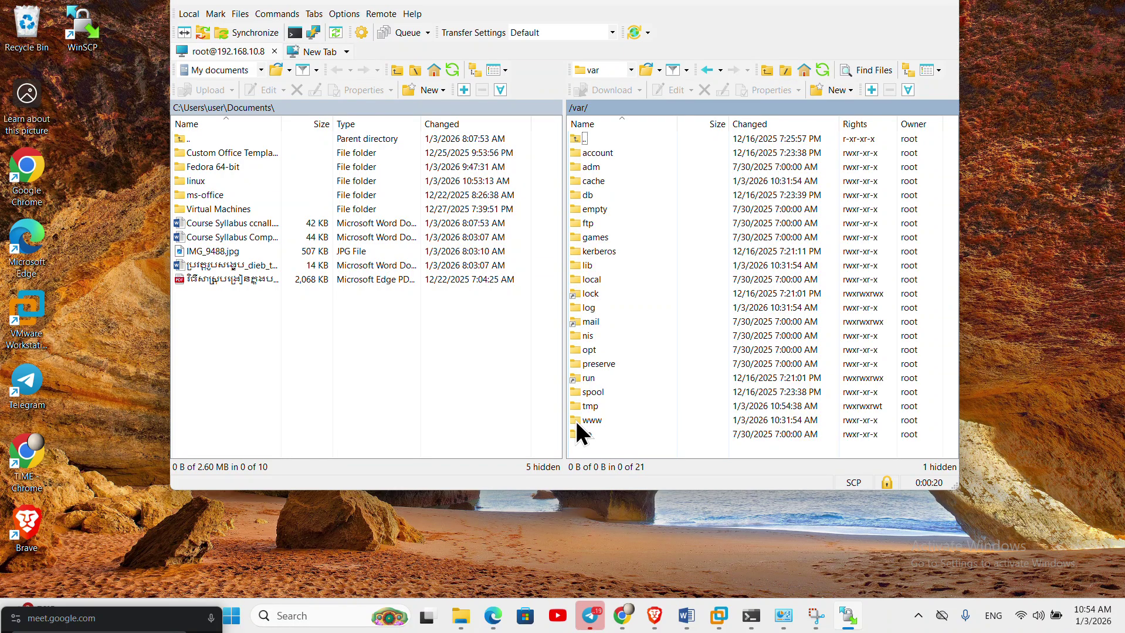
pyautogui.doubleClick(594, 420)
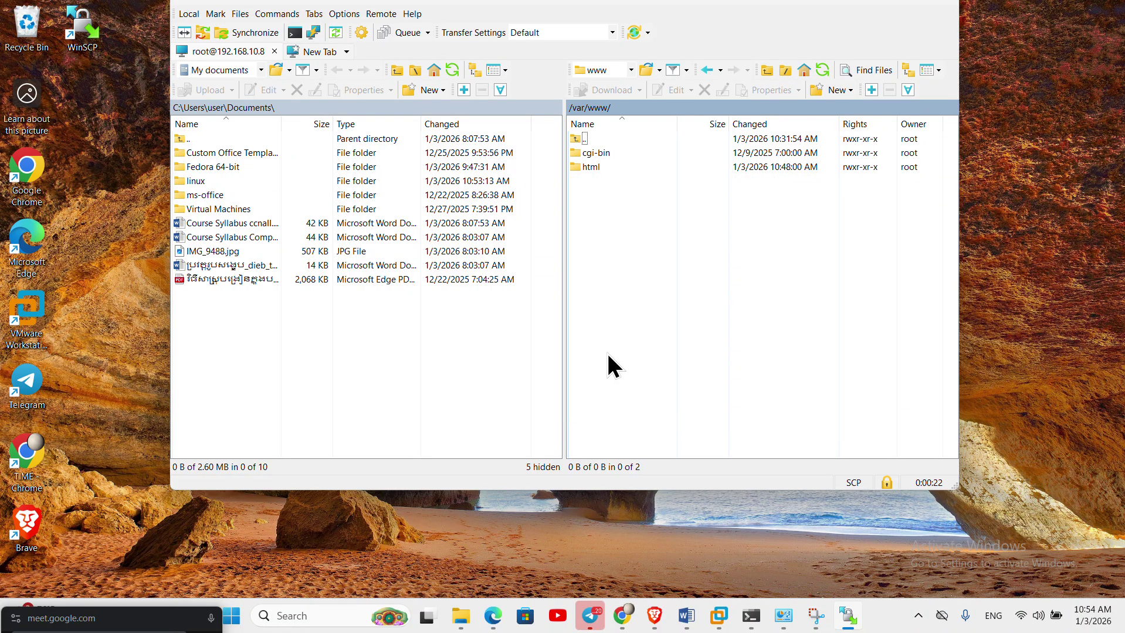
pyautogui.click(583, 170)
pyautogui.click(584, 170)
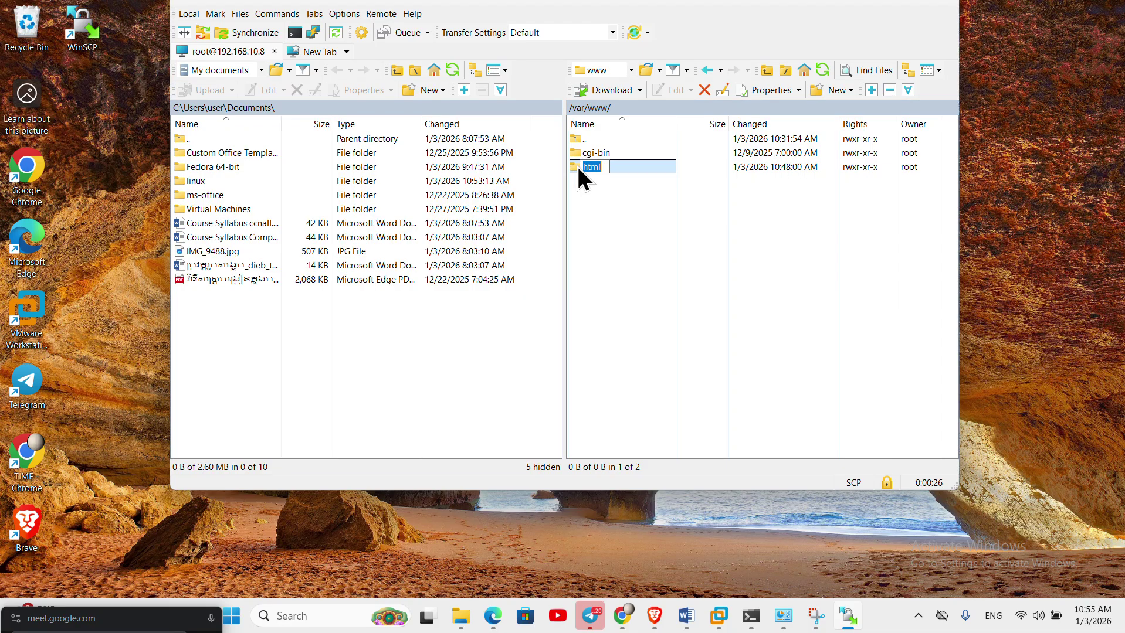
pyautogui.doubleClick(577, 167)
pyautogui.click(601, 153)
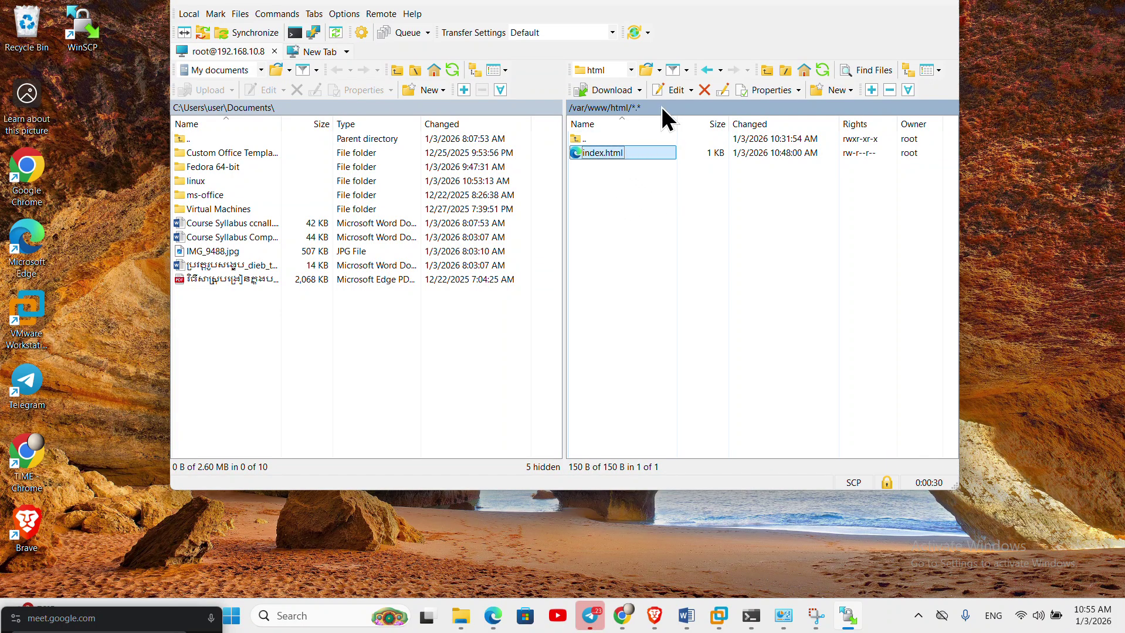
pyautogui.click(679, 90)
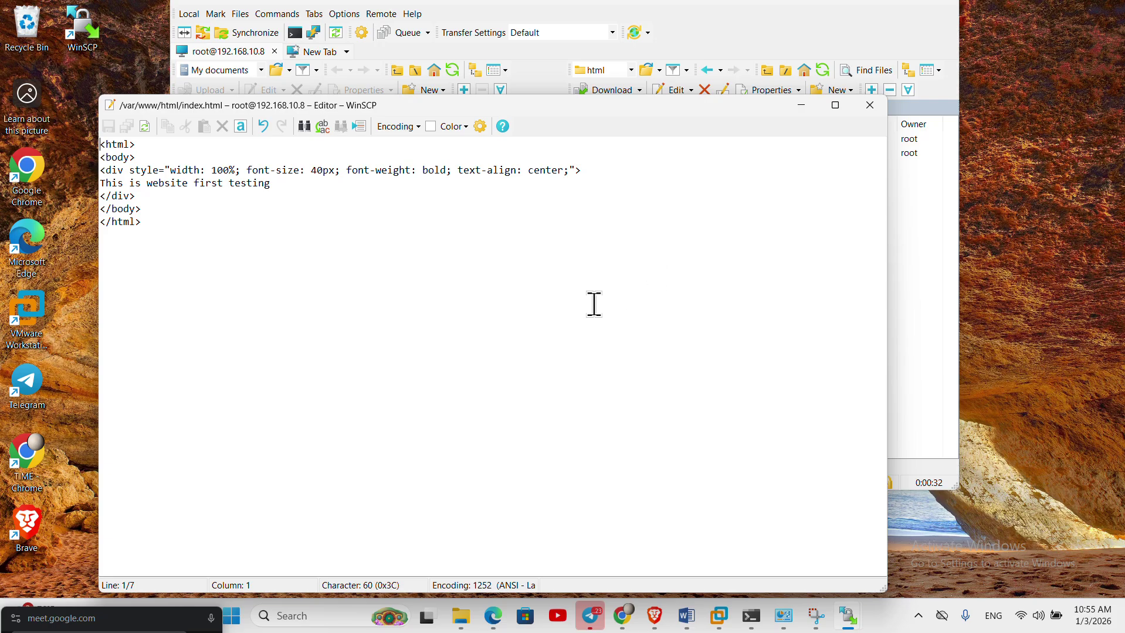
# - Replace the line 4 text 'This is website first testing' with 'samle website'
pyautogui.moveTo(279, 186); pyautogui.dragTo(101, 184)
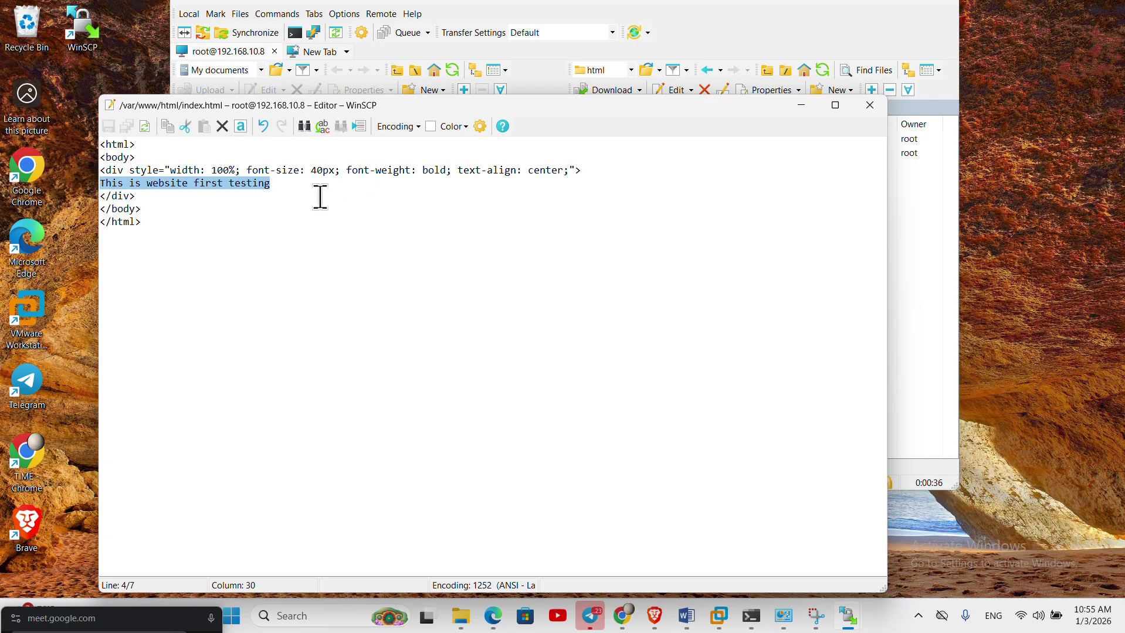
pyautogui.click(417, 125)
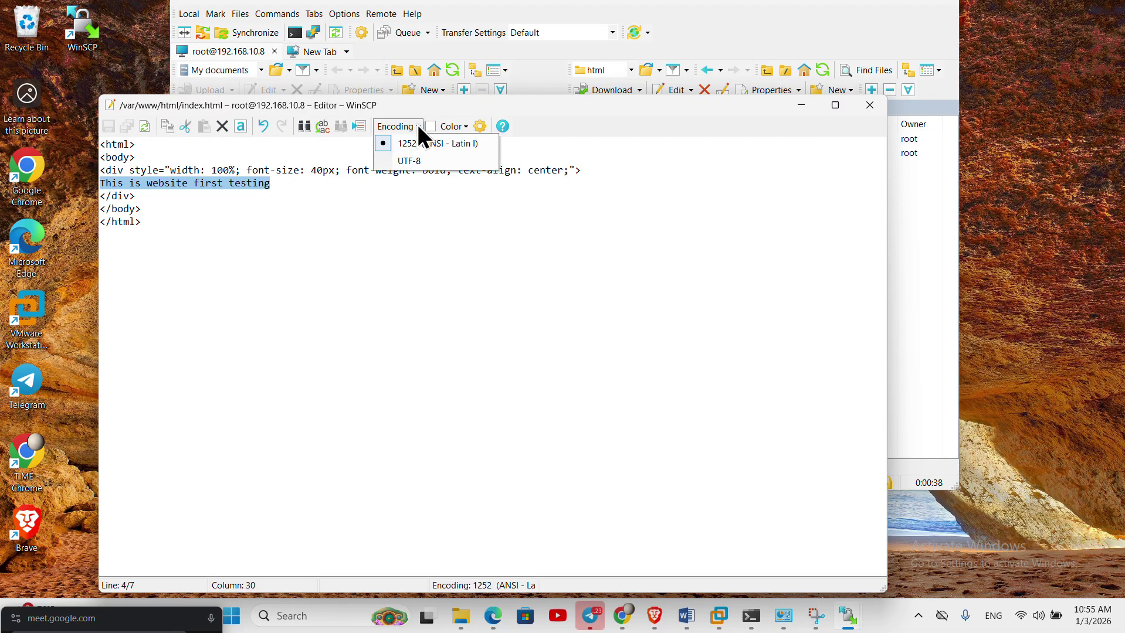
pyautogui.click(341, 225)
pyautogui.click(297, 184)
pyautogui.press('BackSpace')
pyautogui.press('BackSpace')
pyautogui.press('BackSpace')
pyautogui.press('BackSpace')
pyautogui.press('BackSpace')
pyautogui.press('BackSpace')
pyautogui.press('BackSpace')
pyautogui.press('BackSpace')
pyautogui.press('BackSpace')
pyautogui.press('BackSpace')
pyautogui.press('BackSpace')
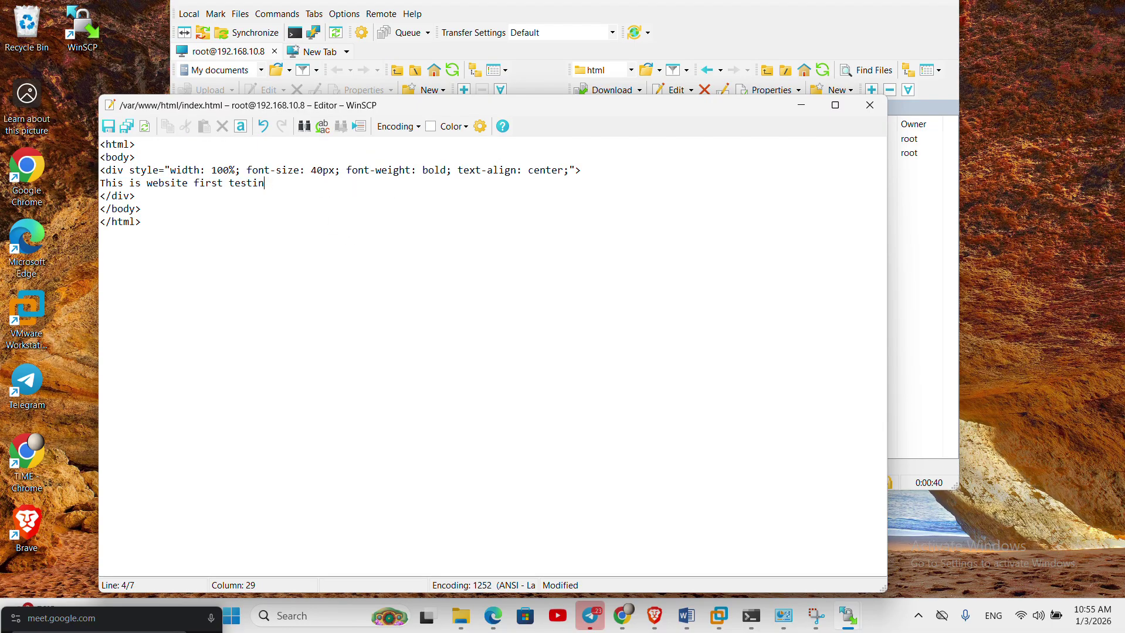
pyautogui.press('BackSpace')
pyautogui.press('BackSpace')
pyautogui.press('BackSpace')
pyautogui.press('BackSpace')
pyautogui.press('BackSpace')
pyautogui.press('BackSpace')
pyautogui.press('BackSpace')
pyautogui.press('BackSpace')
pyautogui.press('BackSpace')
pyautogui.press('BackSpace')
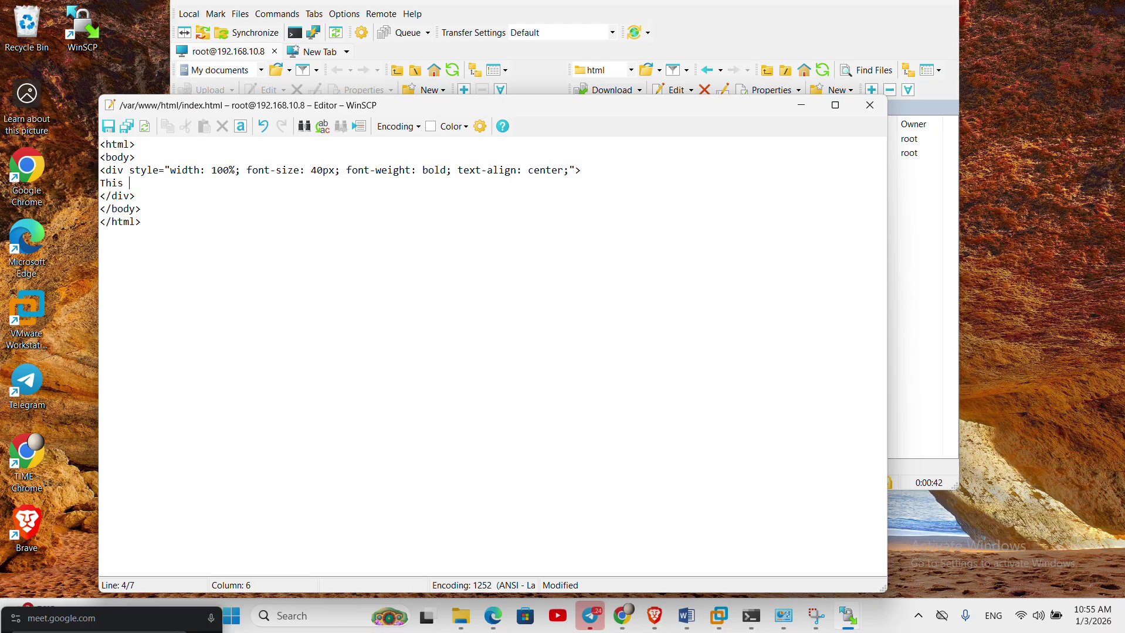
pyautogui.press('BackSpace')
pyautogui.press('BackSpace')
pyautogui.press('BackSpace')
pyautogui.press('BackSpace')
pyautogui.write('samle website')
# - Save index.html to the server and close the editor
pyautogui.hotkey('ctrl', 's')
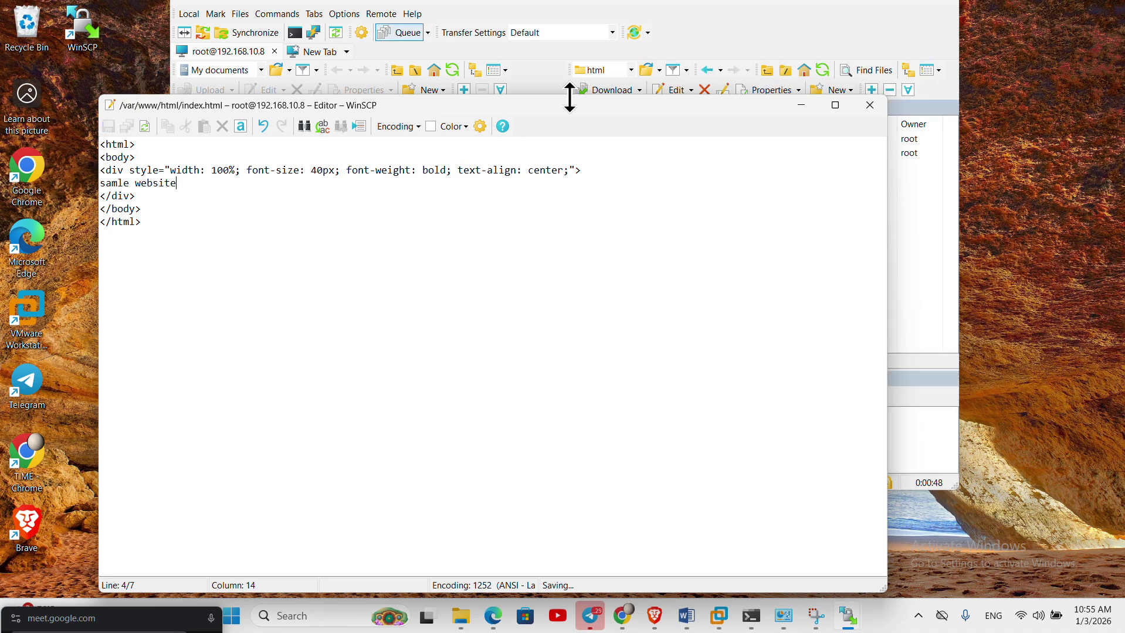
pyautogui.click(869, 107)
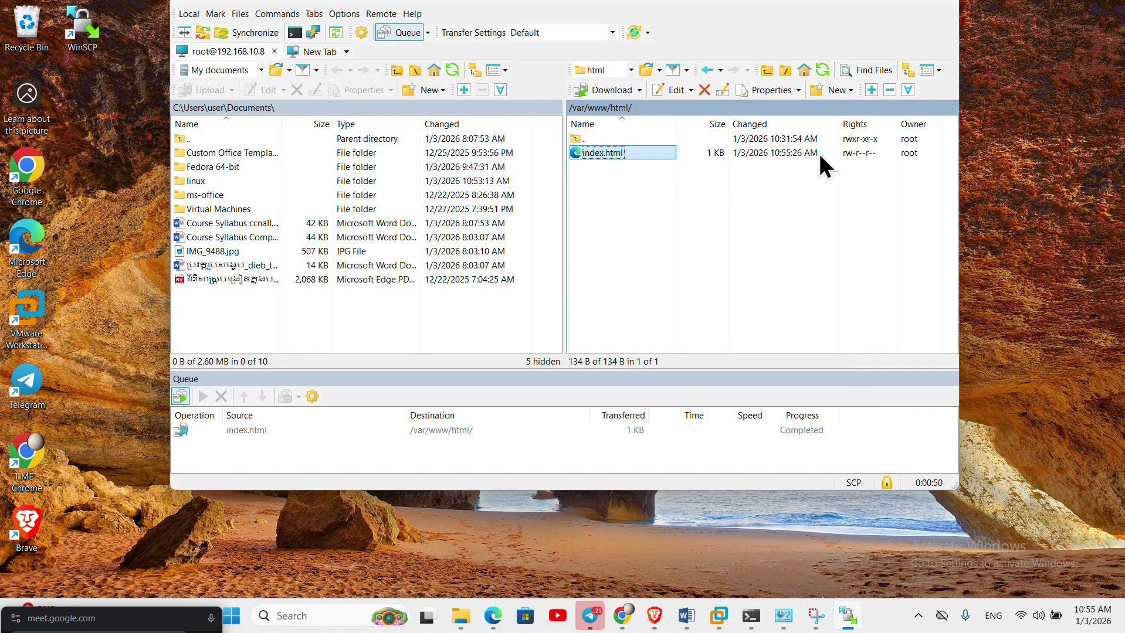
pyautogui.click(663, 227)
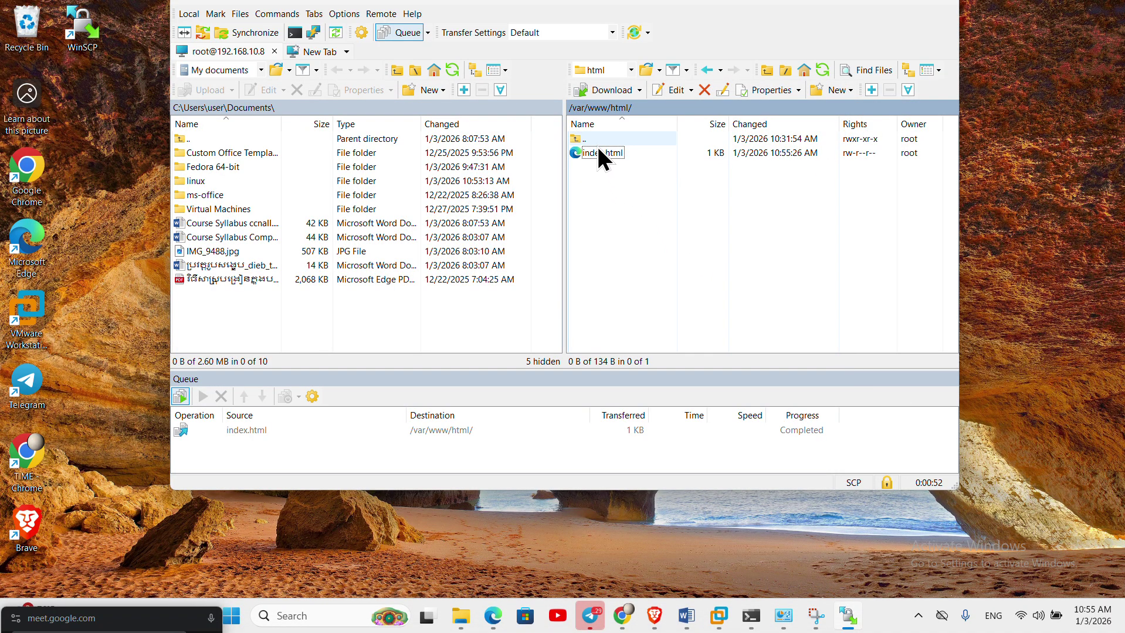
pyautogui.click(623, 616)
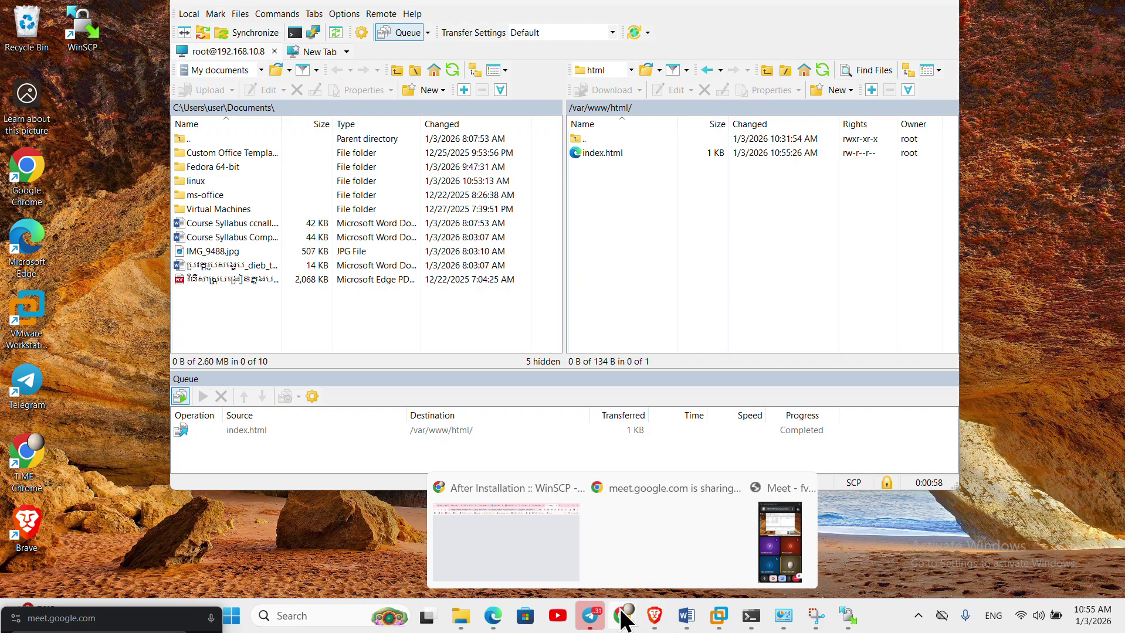
# - Reload the 192.168.10.8 tab in Chrome to confirm 'samle website', then minimise Chrome
pyautogui.moveTo(624, 545)
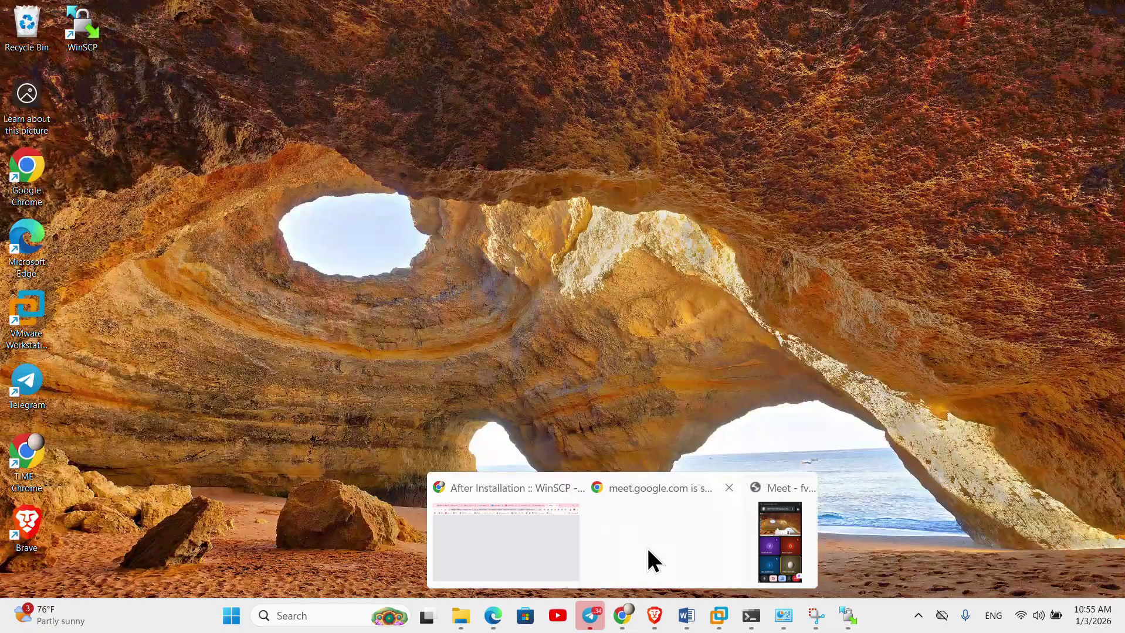
pyautogui.click(651, 550)
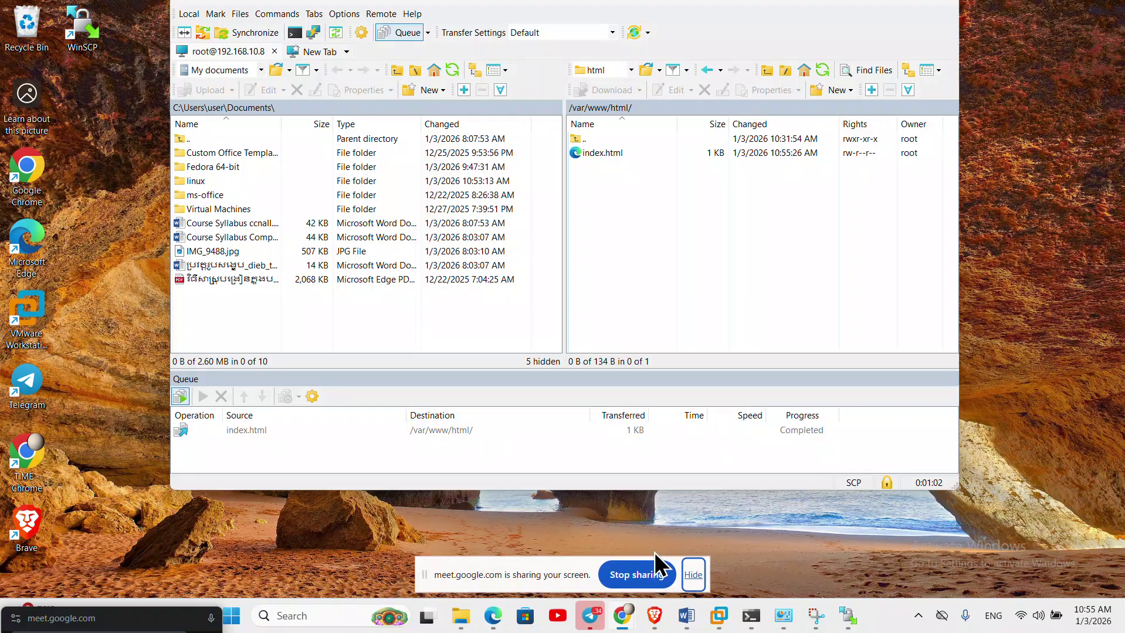
pyautogui.moveTo(621, 616)
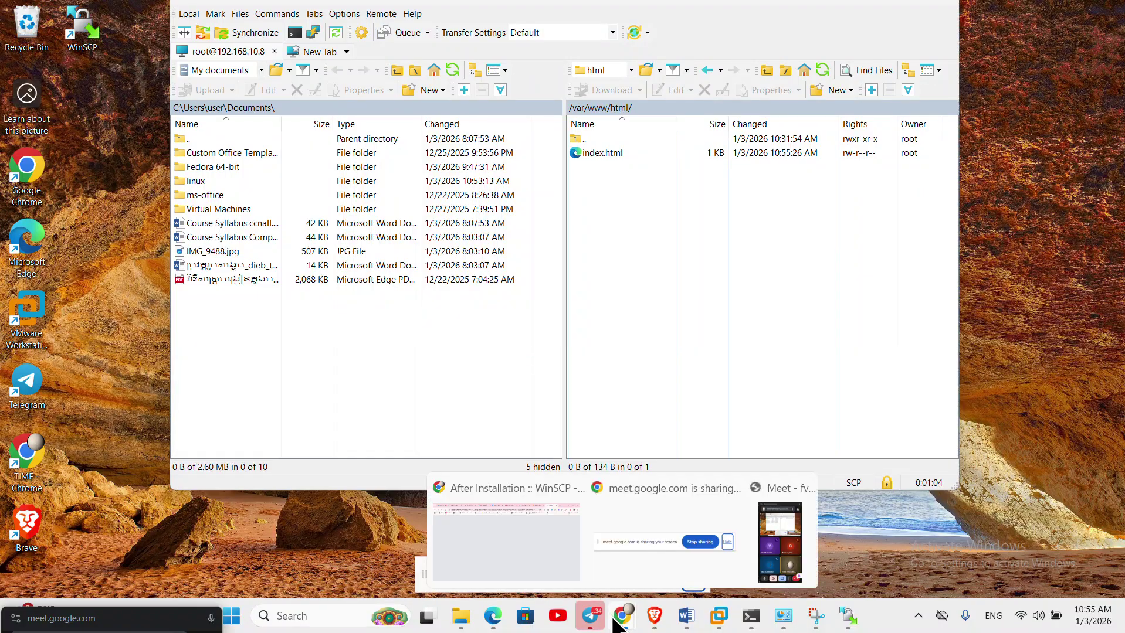
pyautogui.click(517, 548)
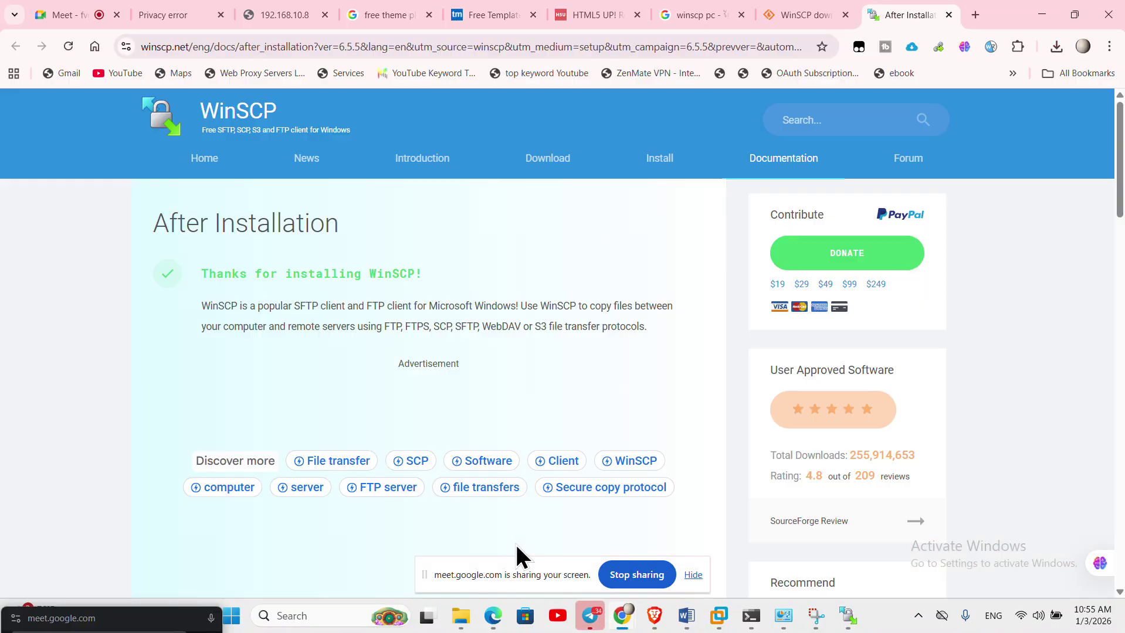
pyautogui.click(286, 16)
pyautogui.click(72, 47)
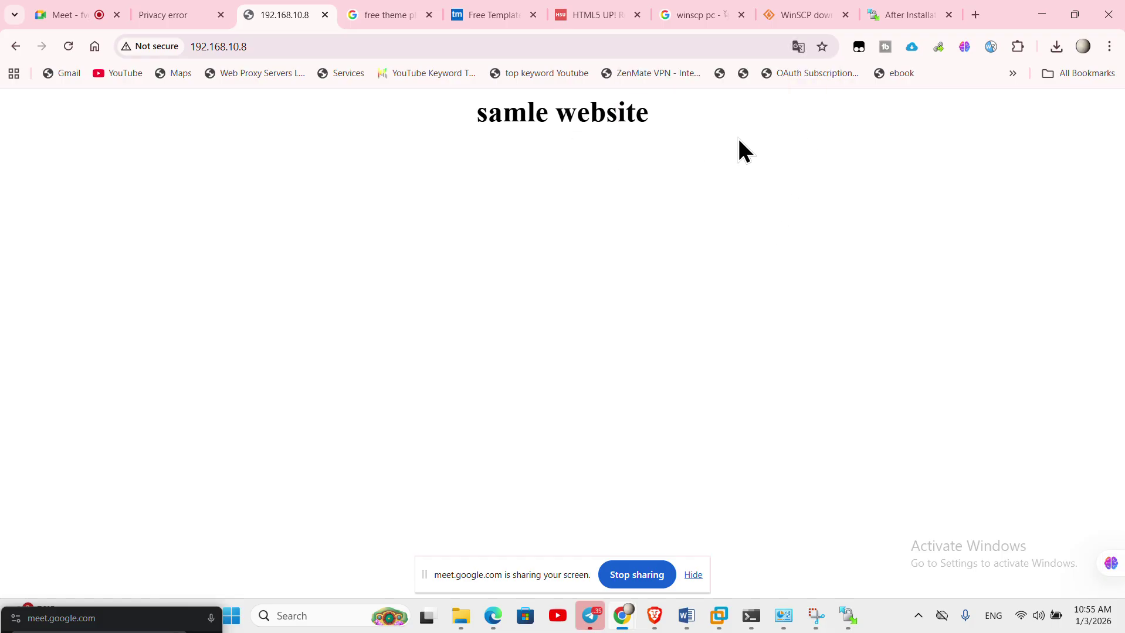
pyautogui.click(1032, 15)
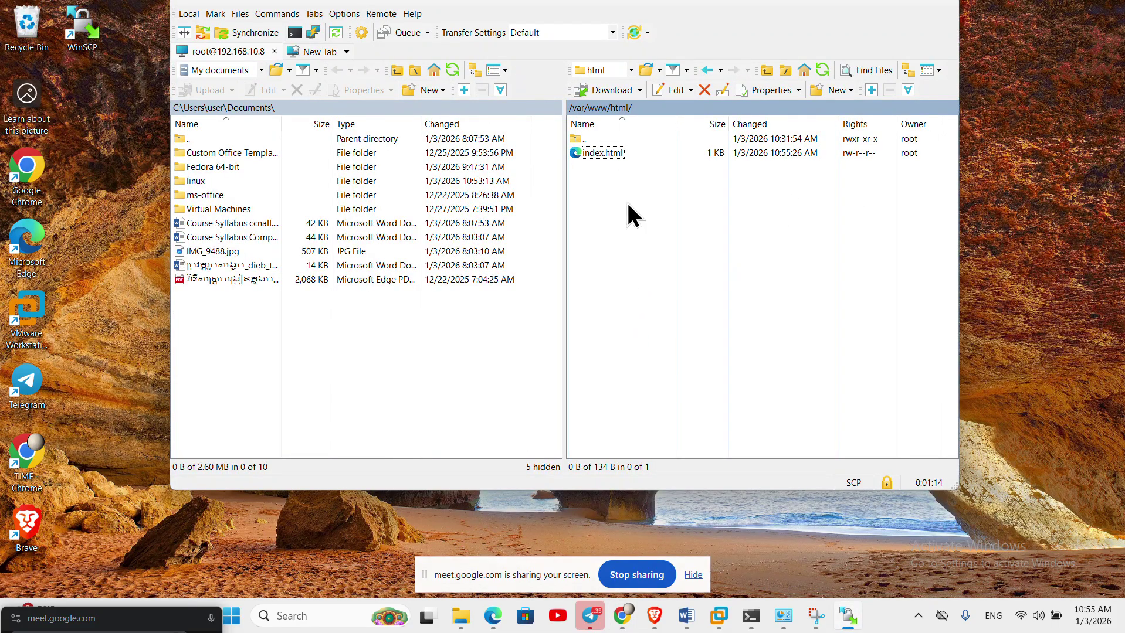
# - Delete the test index.html from /var/www/html on the server
pyautogui.click(582, 151)
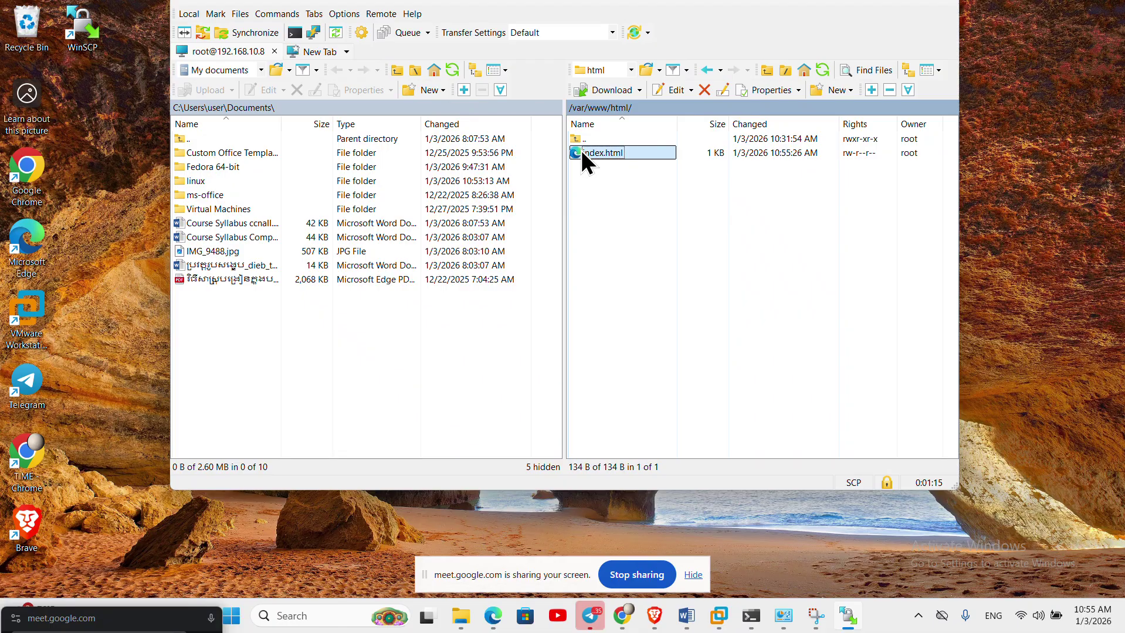
pyautogui.click(705, 89)
pyautogui.click(568, 268)
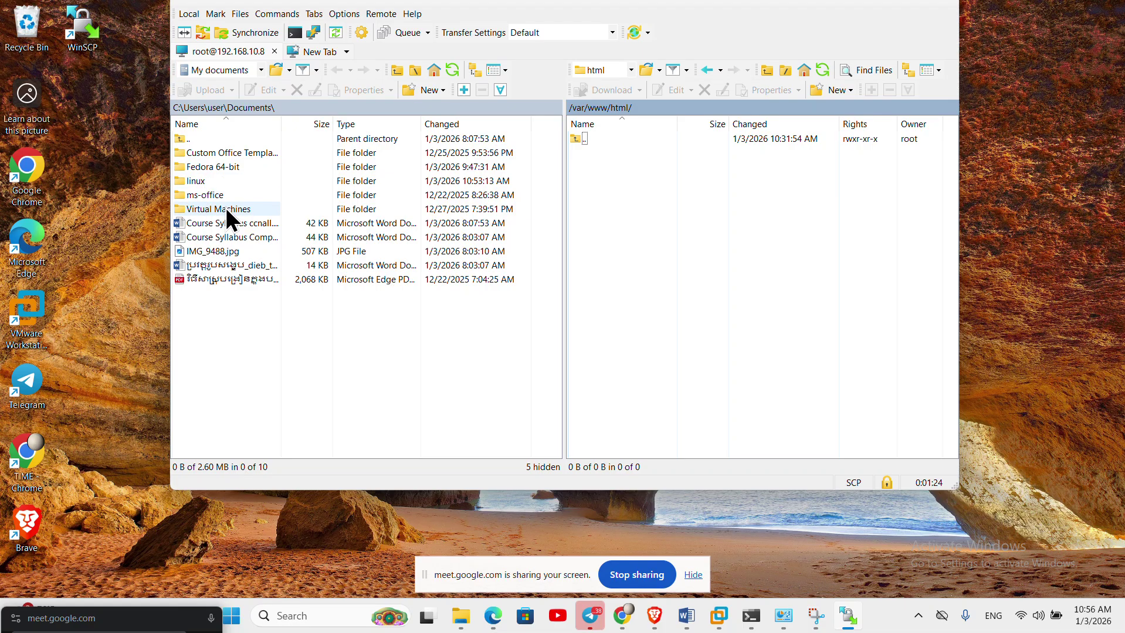
# - Upload all six items from local linux\templatemo_559_zay_shop, including assets, into /var/www/html
pyautogui.click(181, 181)
pyautogui.doubleClick(180, 181)
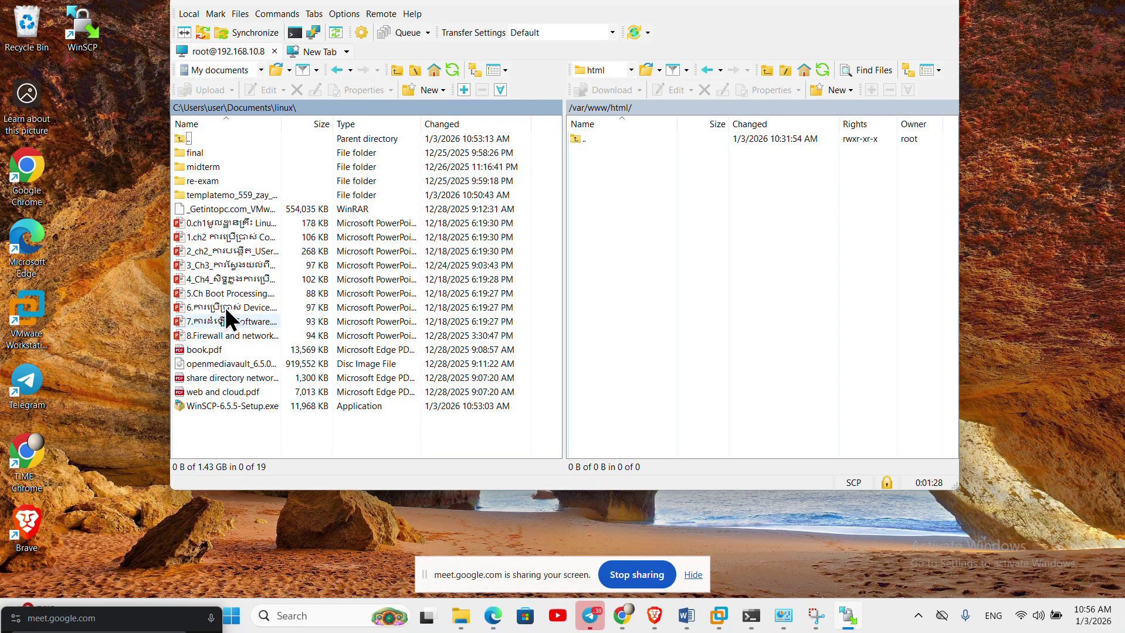
pyautogui.click(233, 195)
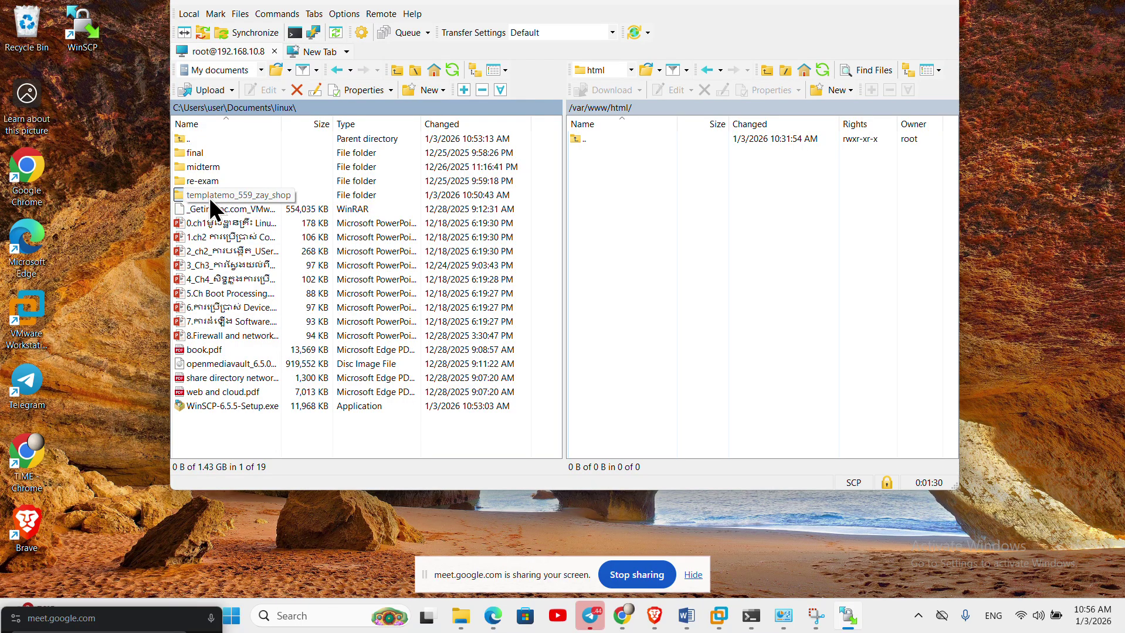
pyautogui.doubleClick(208, 197)
pyautogui.moveTo(246, 282); pyautogui.dragTo(186, 151)
pyautogui.moveTo(231, 183); pyautogui.dragTo(649, 273)
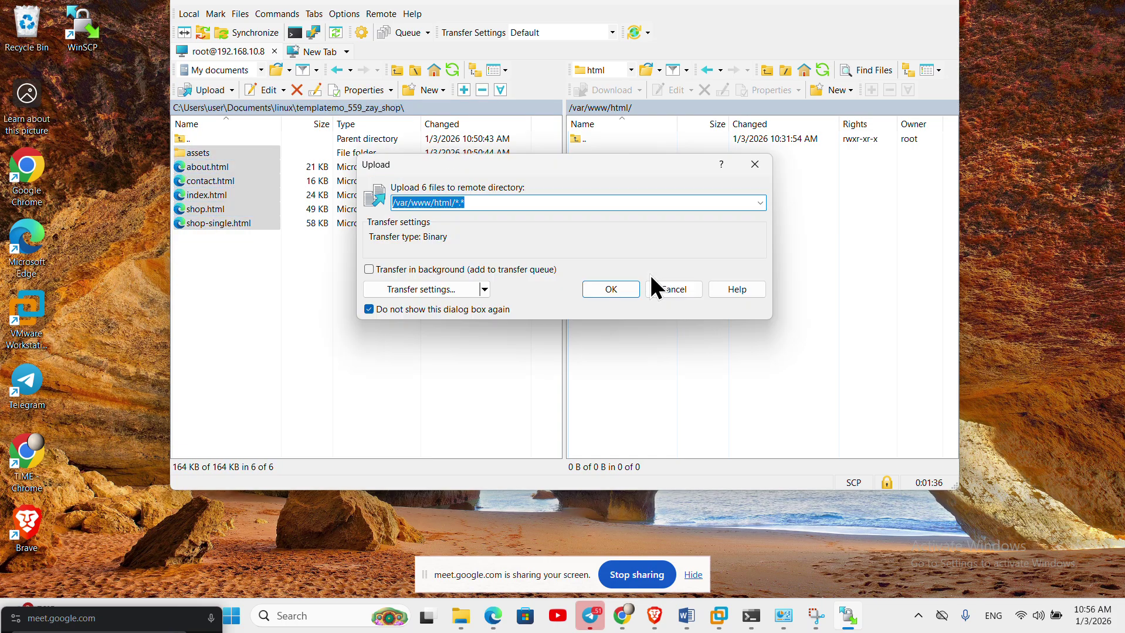
pyautogui.click(618, 289)
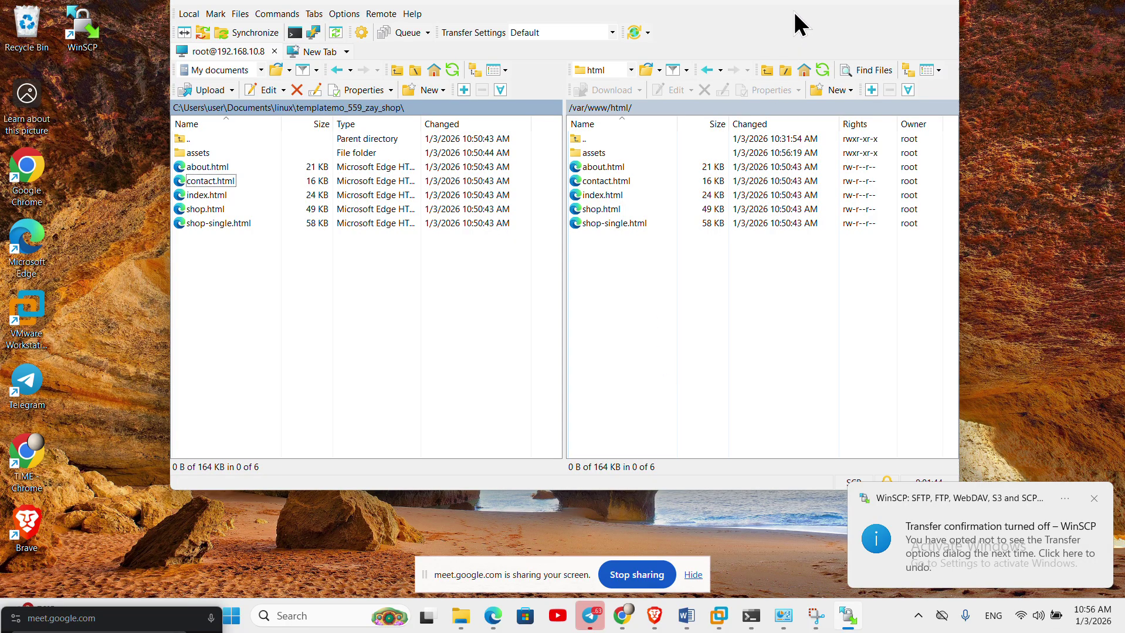
pyautogui.moveTo(655, 21); pyautogui.dragTo(603, 28)
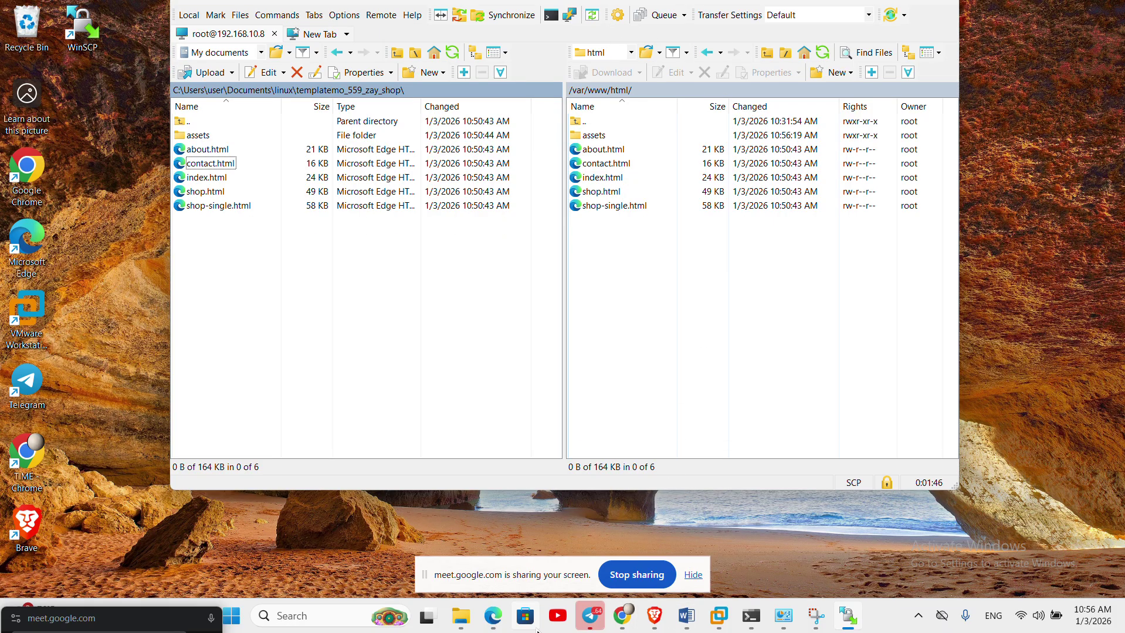
pyautogui.click(487, 620)
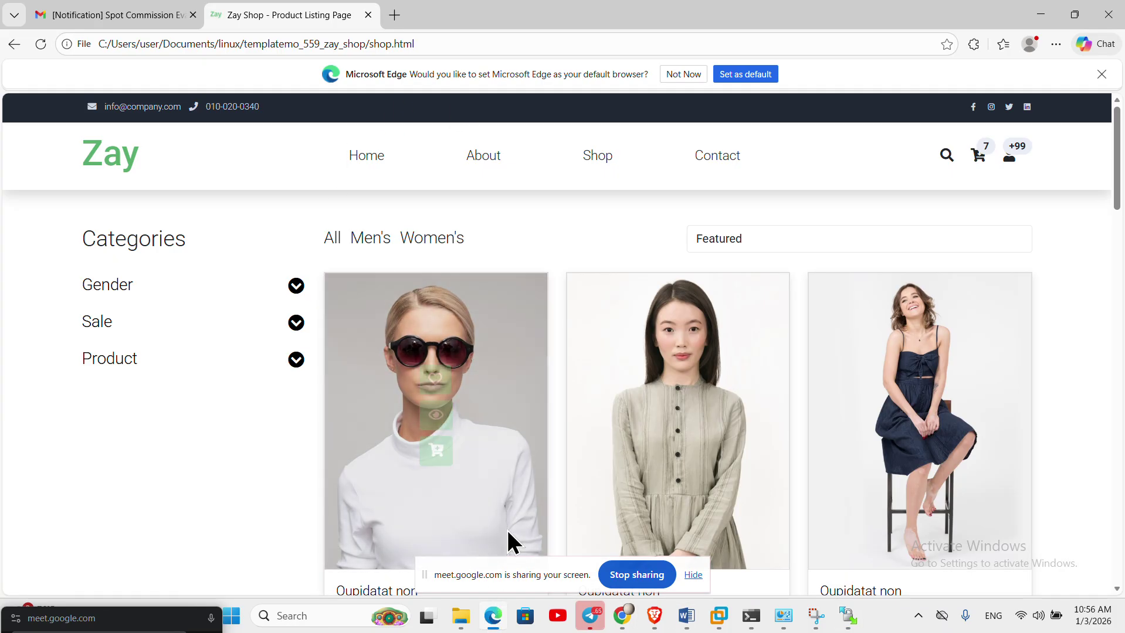
# - Reload 192.168.10.8 in Chrome so it serves the Zay Shop template
pyautogui.click(1040, 18)
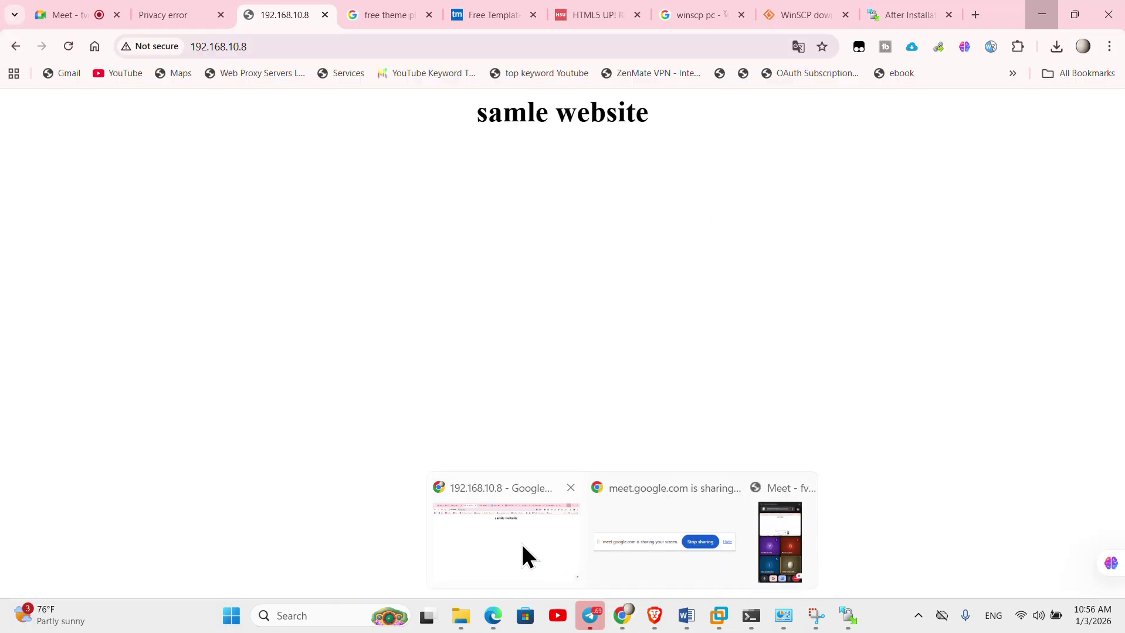
pyautogui.click(522, 554)
pyautogui.click(294, 46)
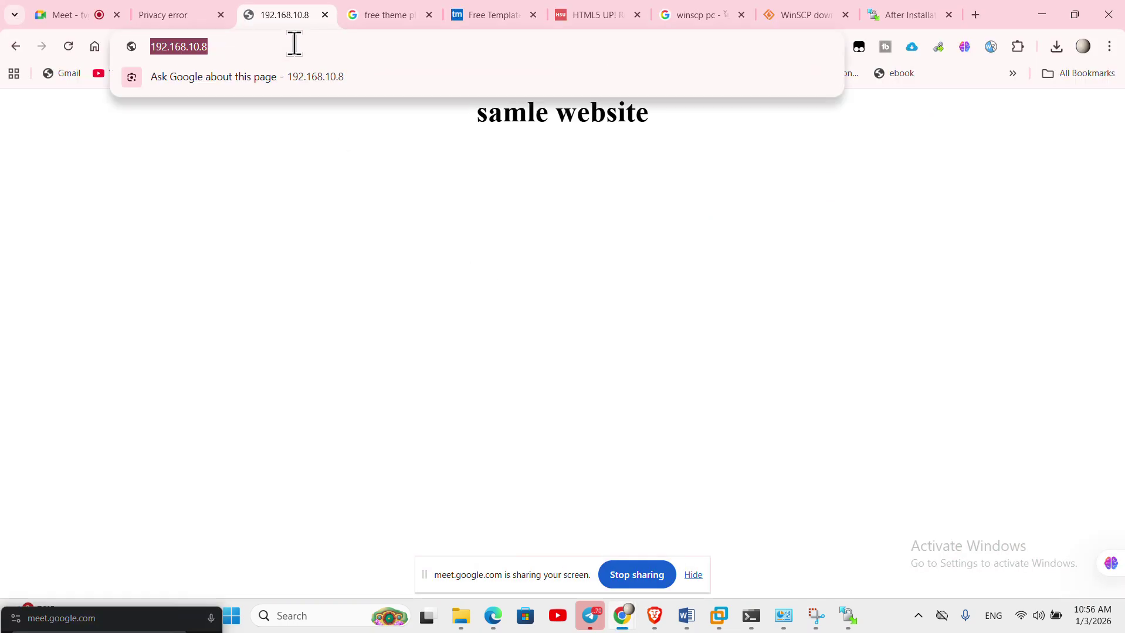
pyautogui.press('Return')
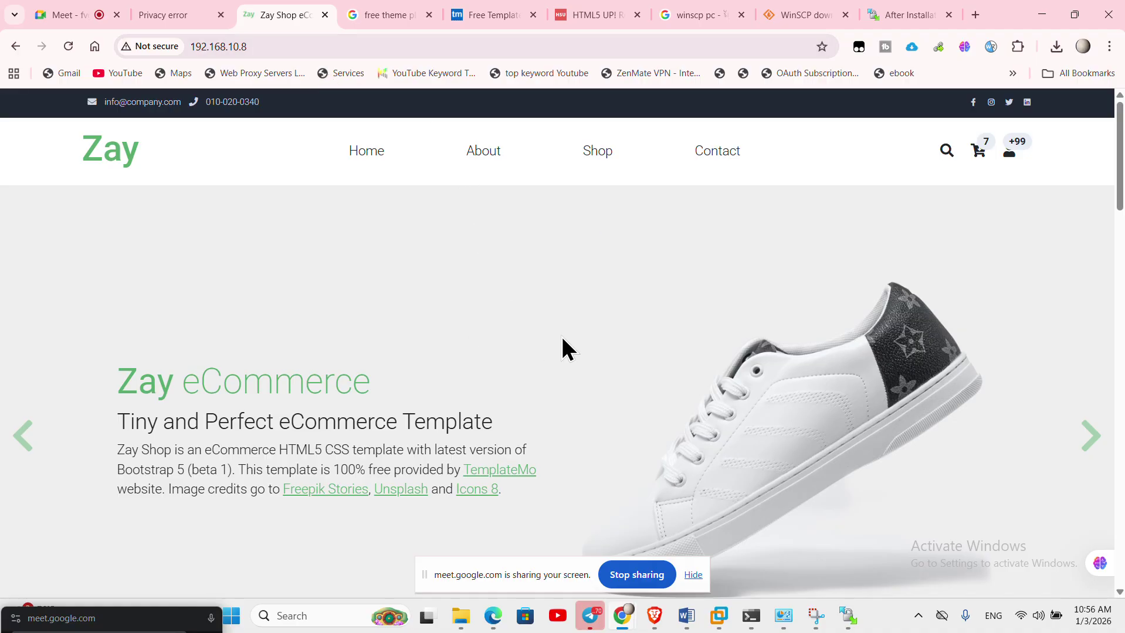
# - Cycle repeatedly through the Home, About, Shop and Contact pages, ending on Contact
pyautogui.click(353, 162)
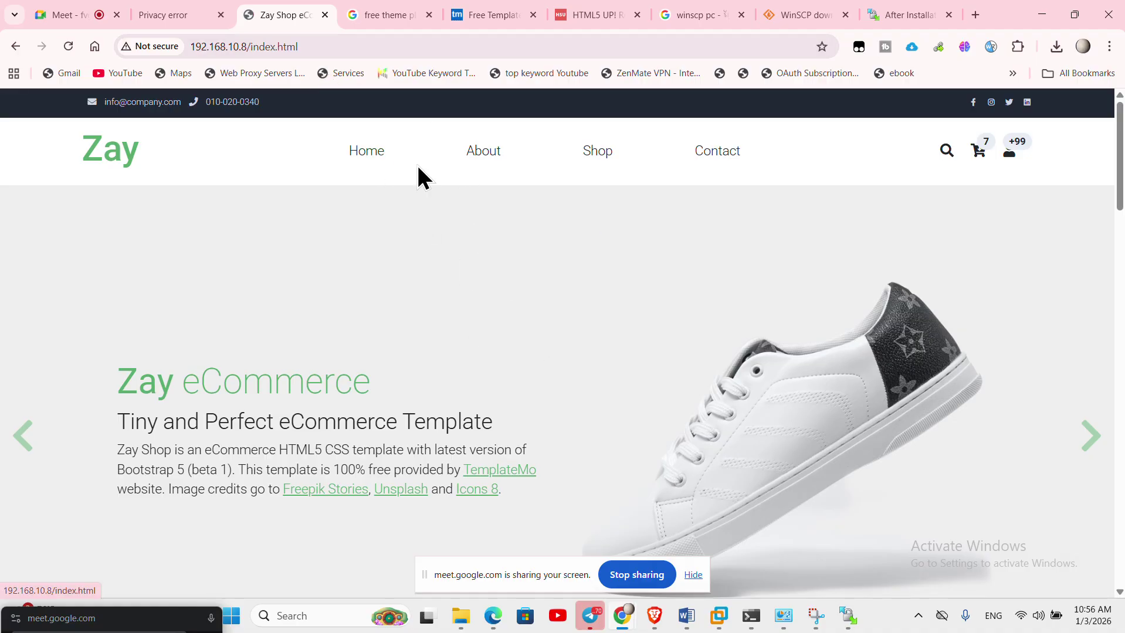
pyautogui.click(493, 162)
pyautogui.click(603, 158)
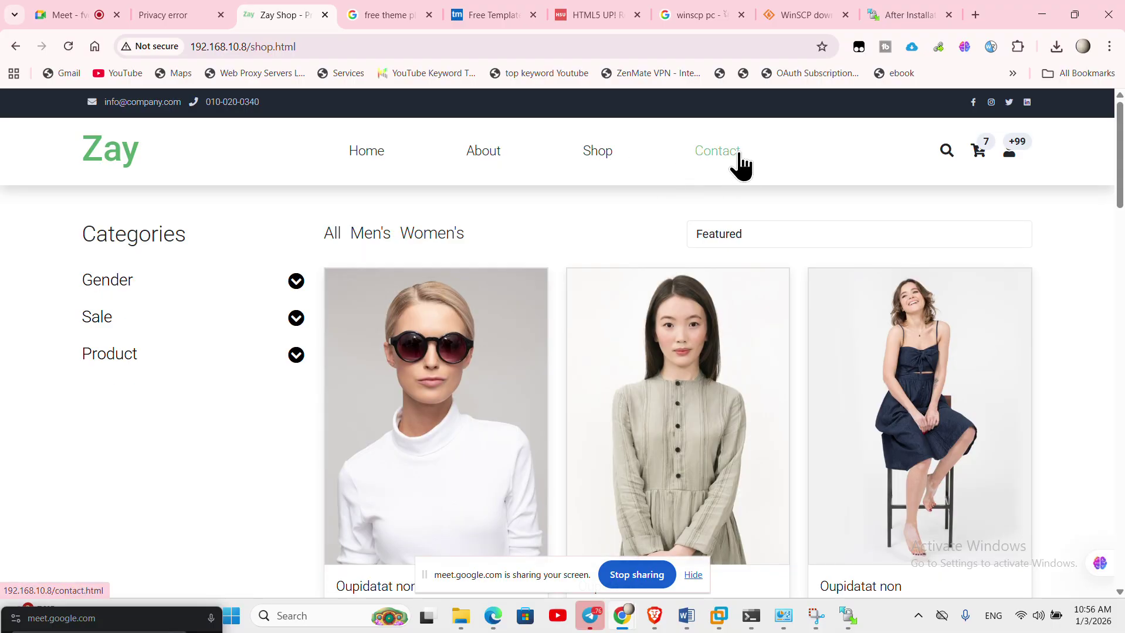
pyautogui.click(716, 166)
pyautogui.click(596, 169)
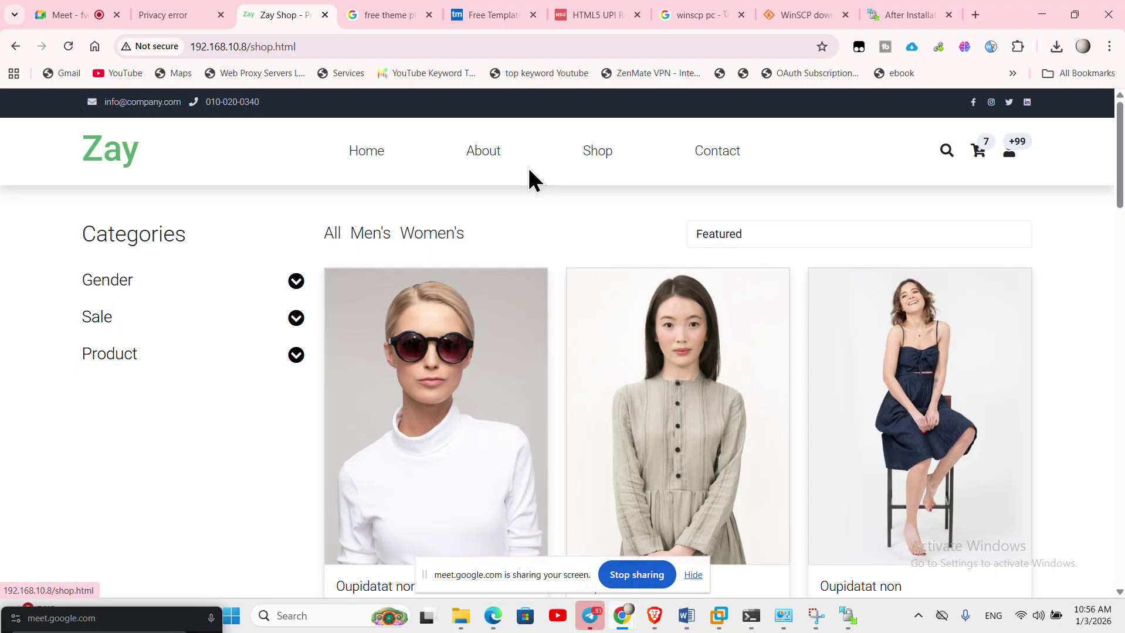
pyautogui.click(478, 164)
pyautogui.click(380, 165)
pyautogui.click(485, 163)
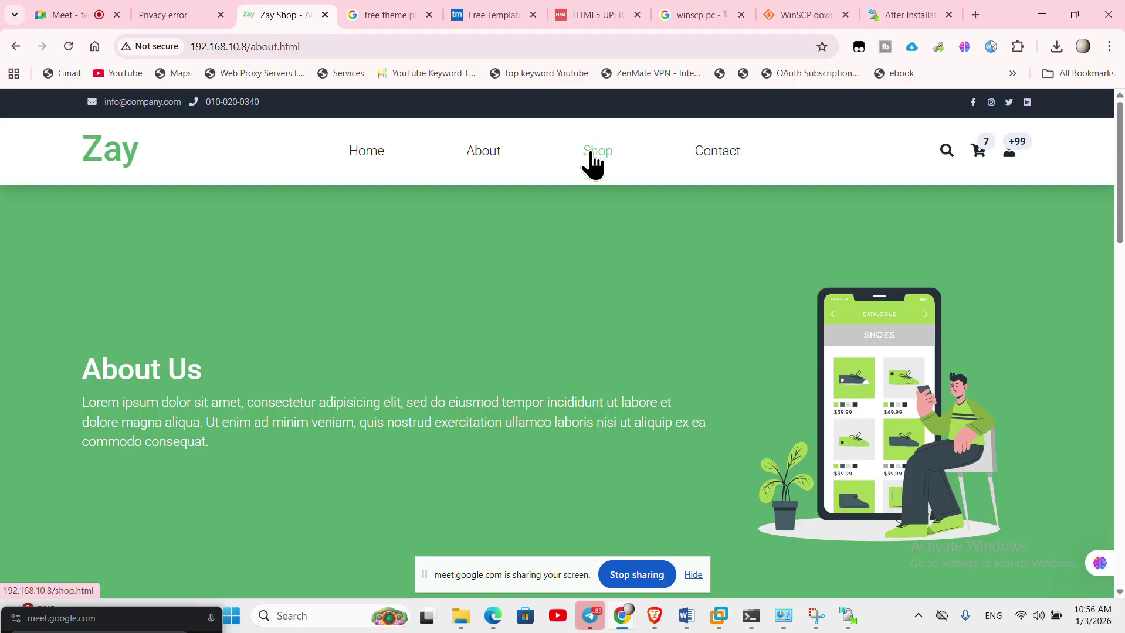
pyautogui.click(594, 162)
pyautogui.click(721, 157)
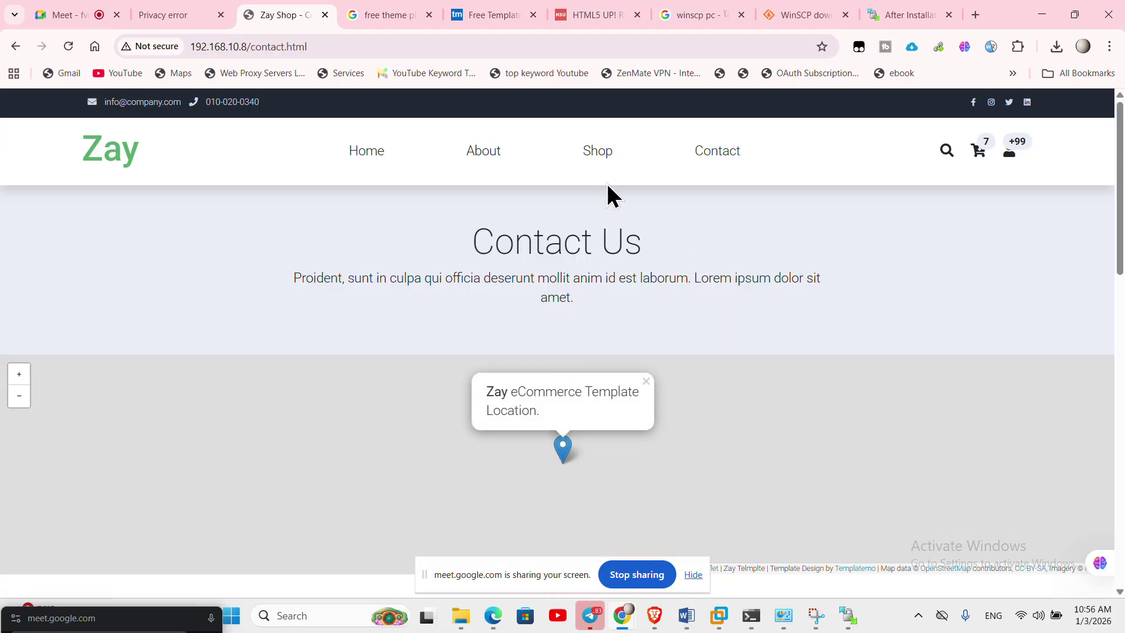
pyautogui.click(586, 165)
pyautogui.click(483, 162)
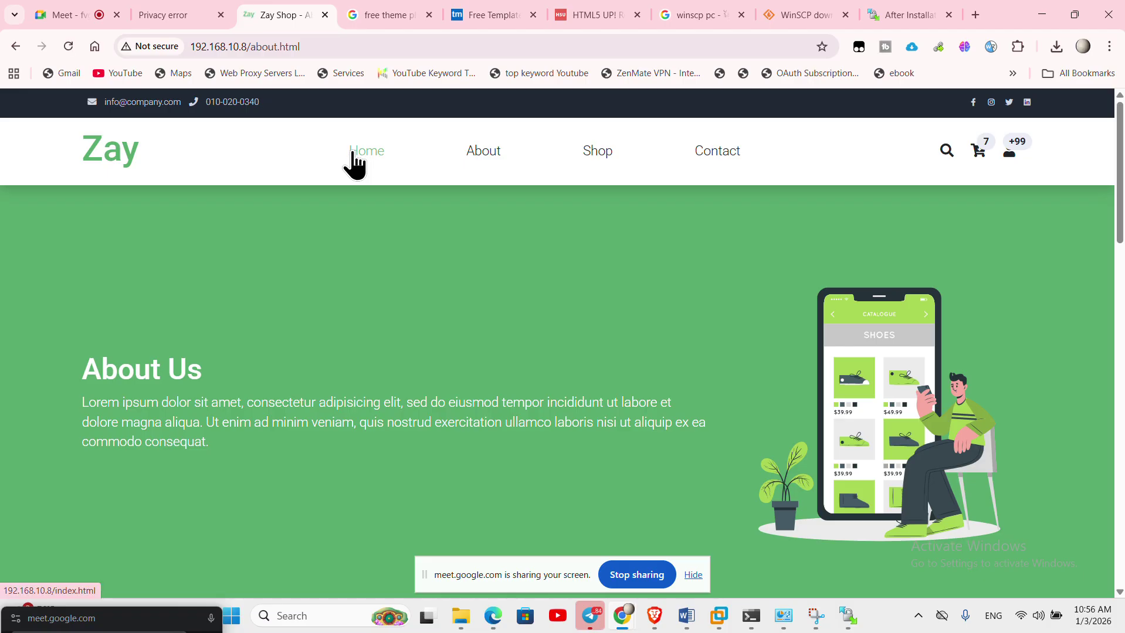
pyautogui.click(354, 160)
pyautogui.click(583, 159)
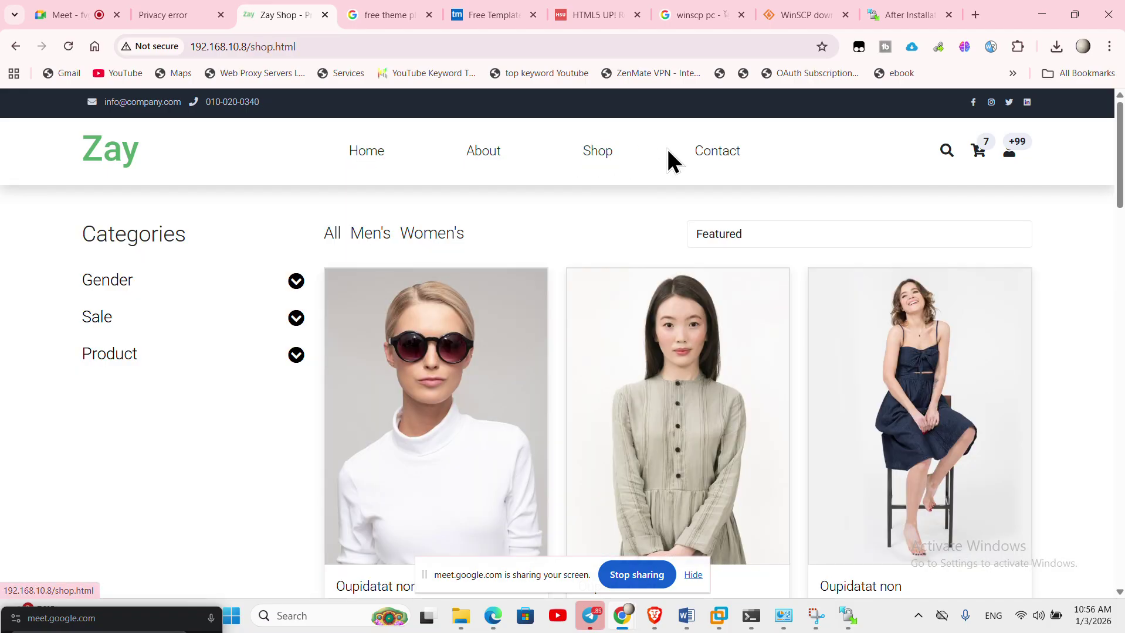
pyautogui.click(696, 156)
pyautogui.scroll(-15, 780, 294)
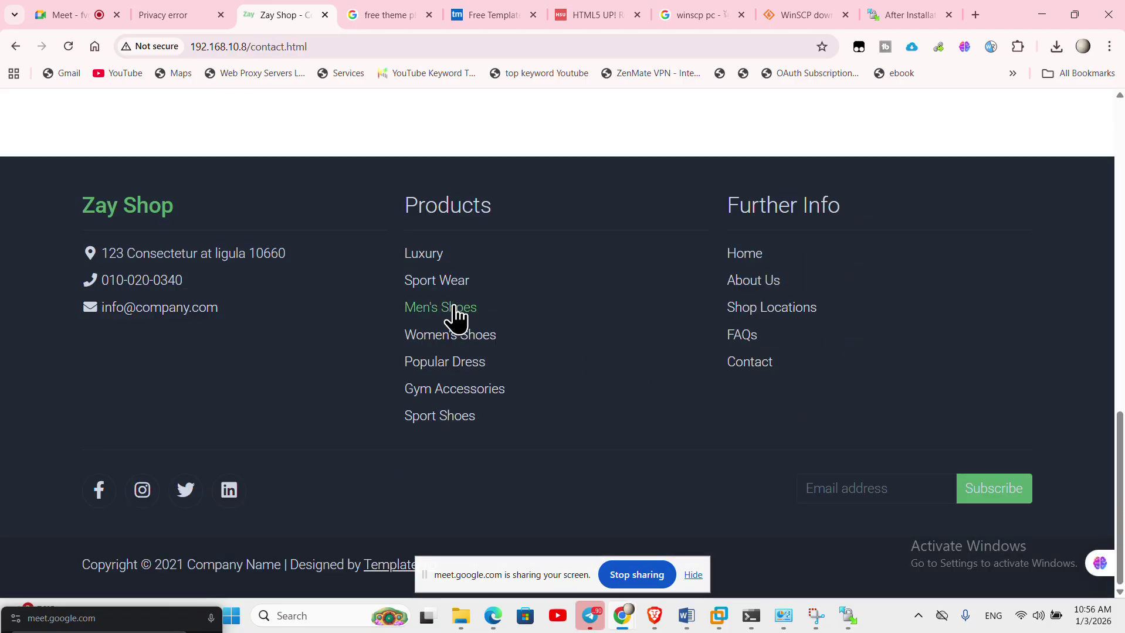
pyautogui.scroll(15, 745, 315)
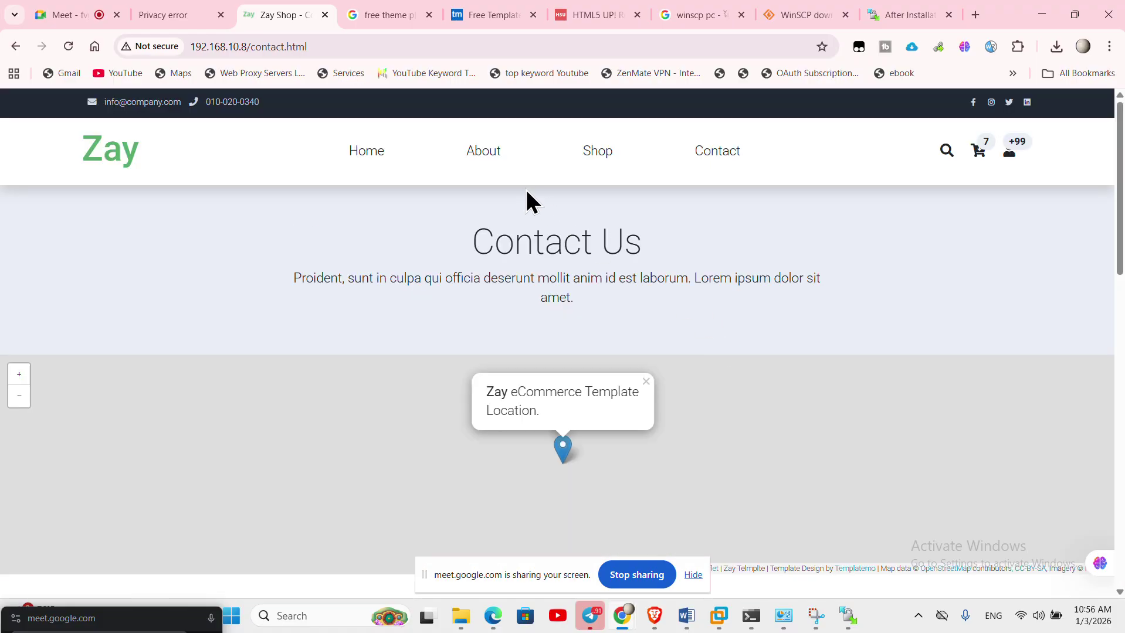
pyautogui.click(484, 153)
pyautogui.click(601, 155)
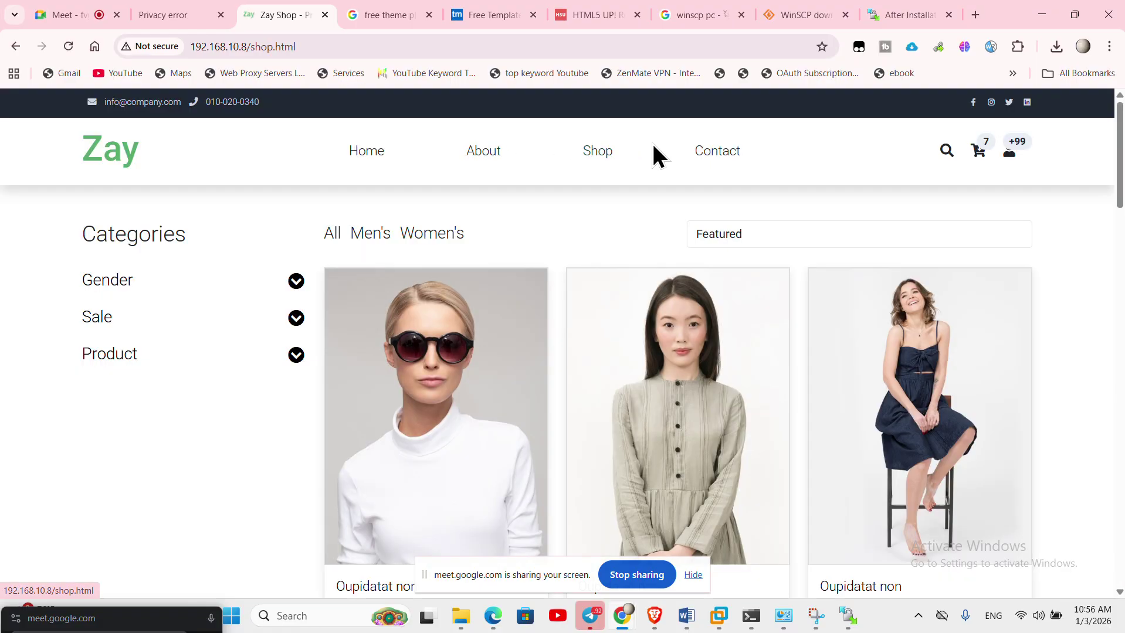
pyautogui.click(695, 164)
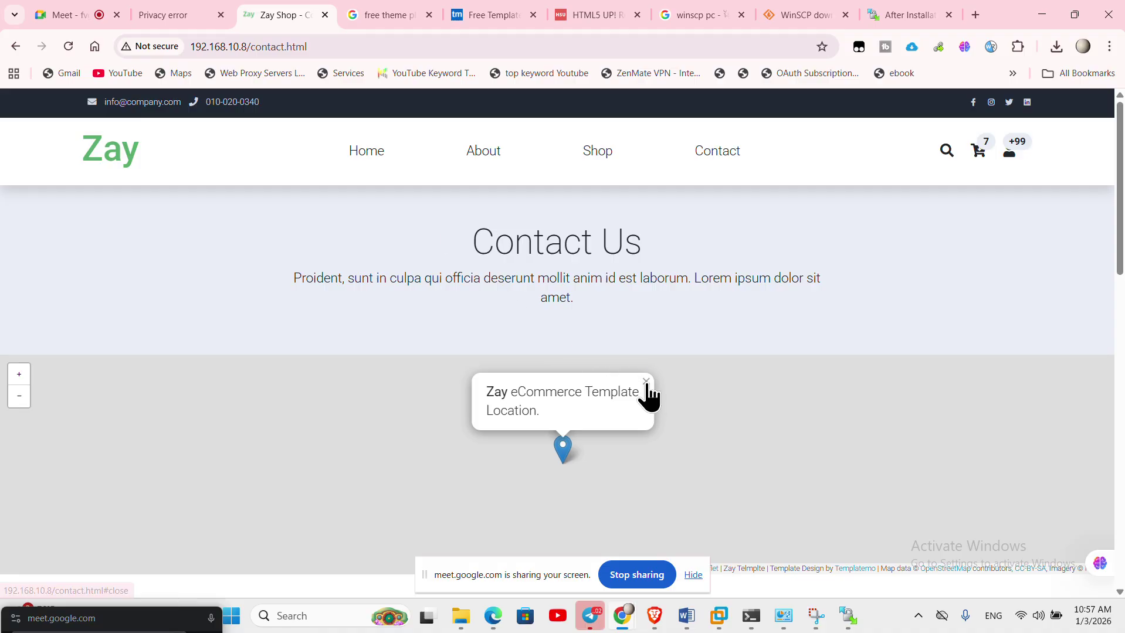
# - Open the G4,Y4, IT (Sat-Sun) group chat in Telegram and clear the message-box notice
pyautogui.click(589, 623)
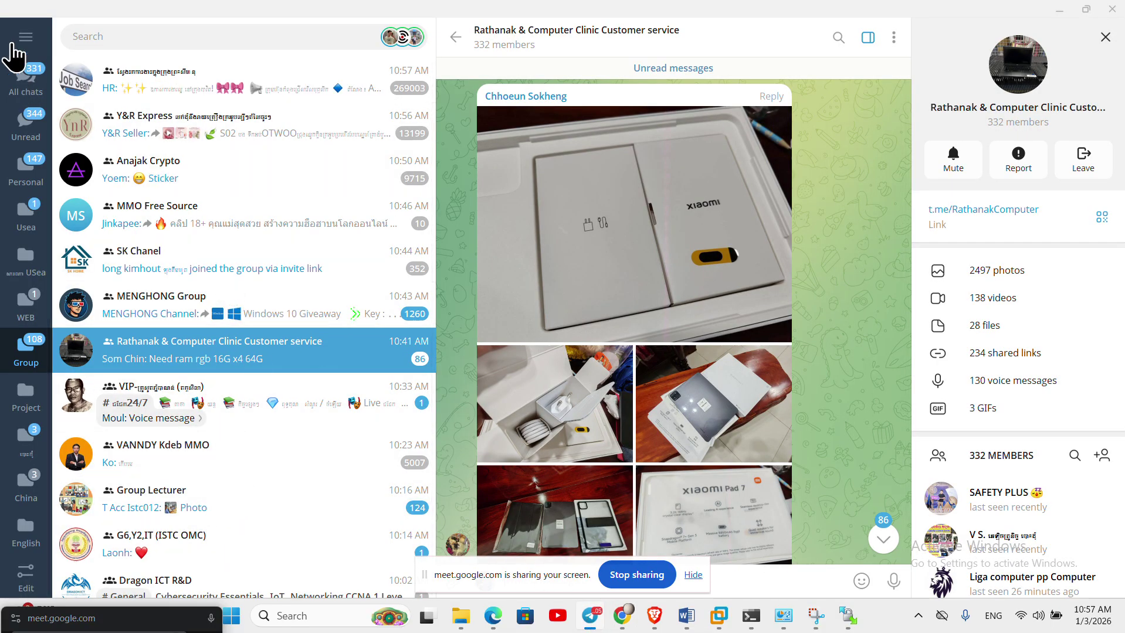
pyautogui.scroll(-2, 118, 176)
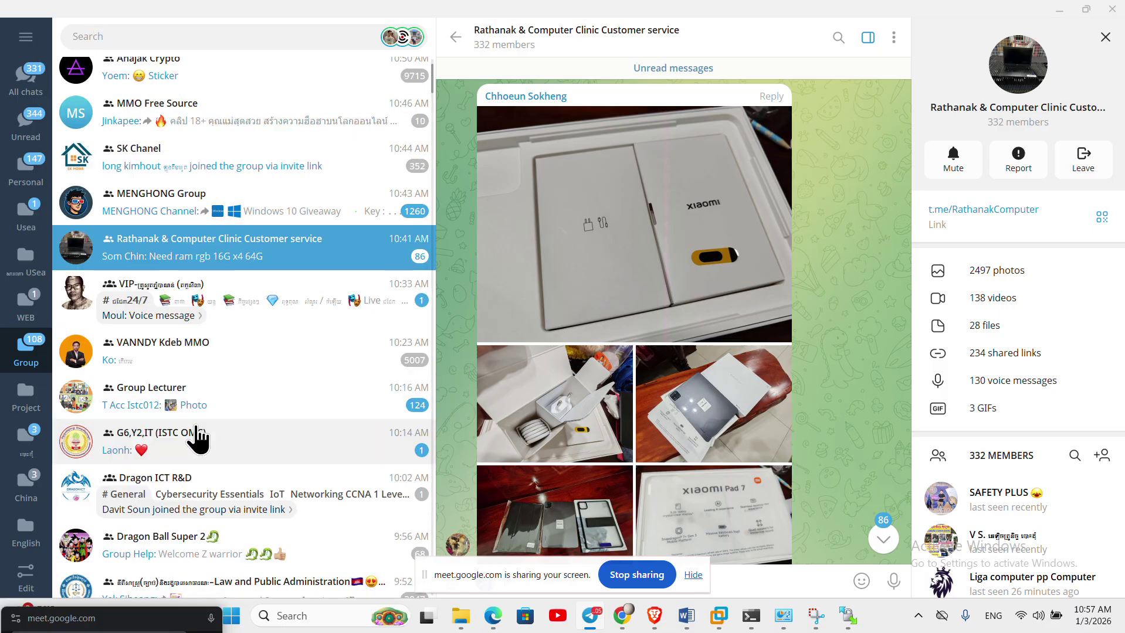
pyautogui.scroll(-4, 198, 439)
pyautogui.scroll(6, 198, 434)
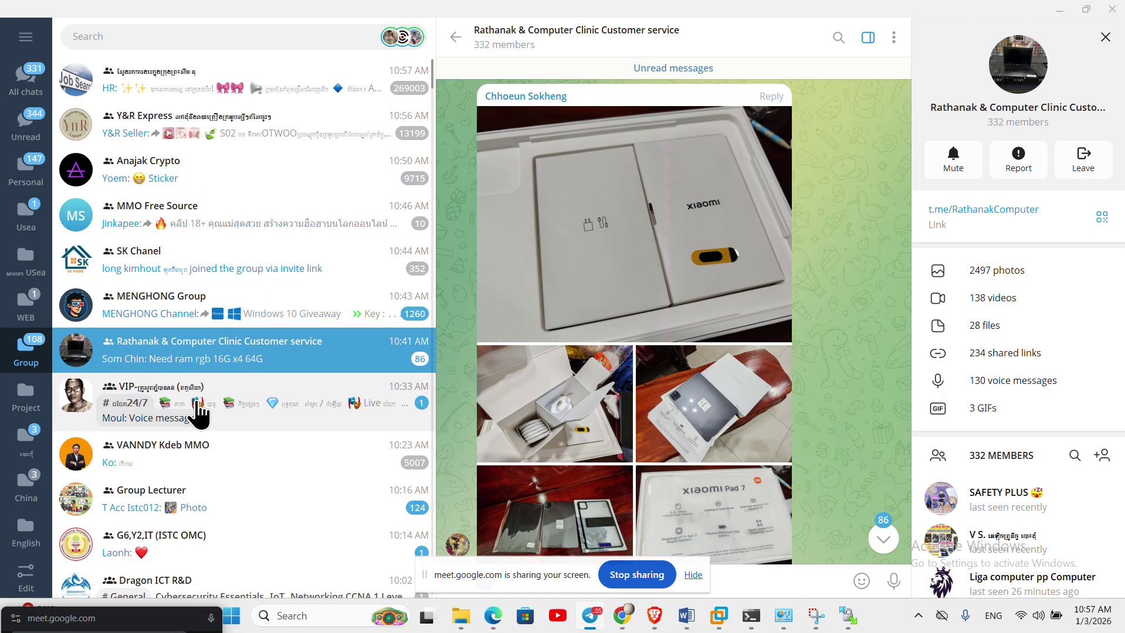
pyautogui.click(180, 36)
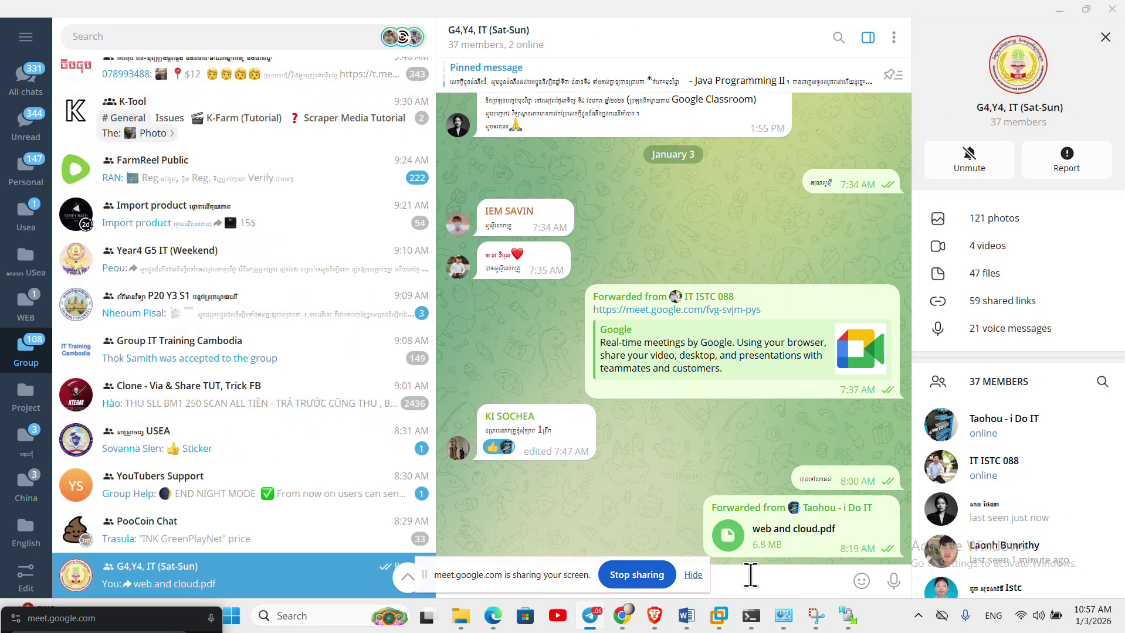
pyautogui.click(693, 575)
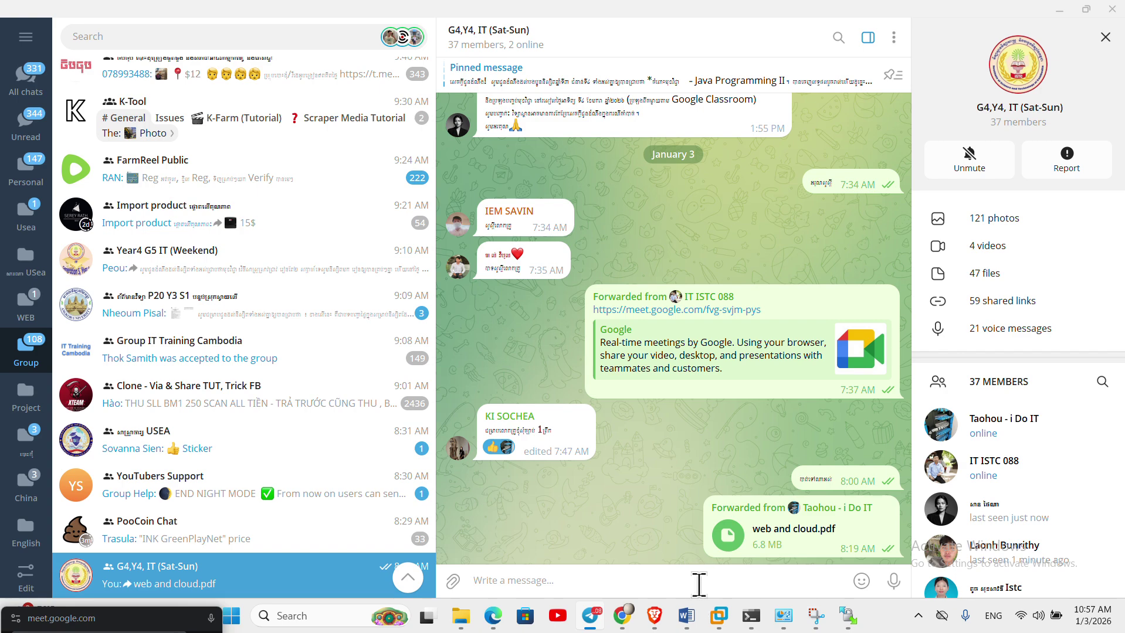
# - Send 'Assigment : install website static webserver' and 'file website static' to the group
pyautogui.write('Assigment : i')
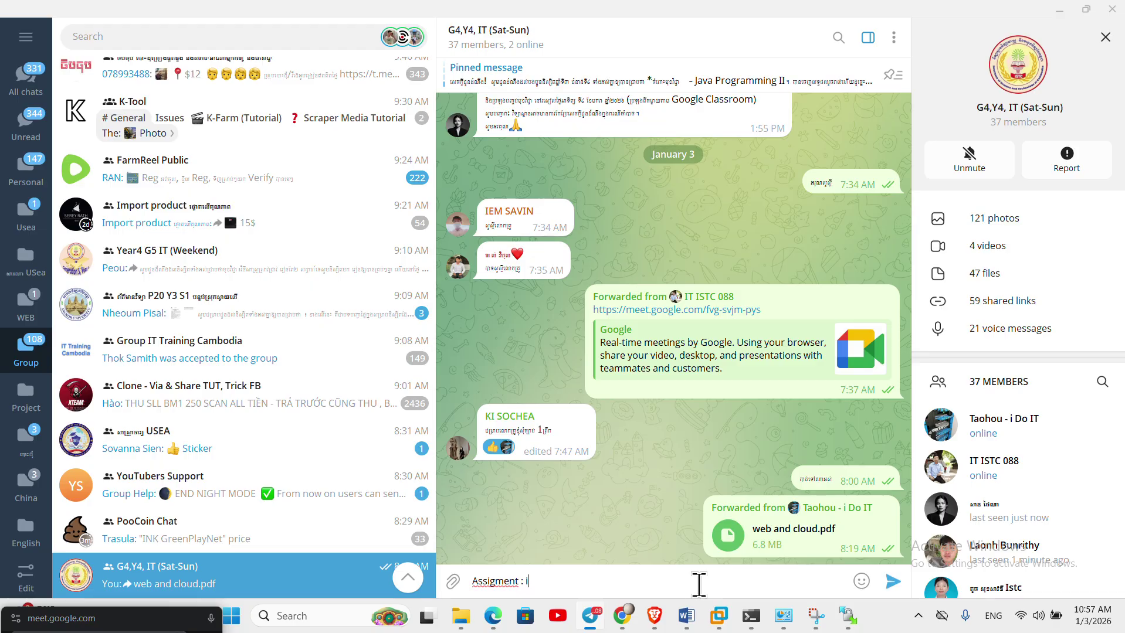
pyautogui.write('nstall website stat')
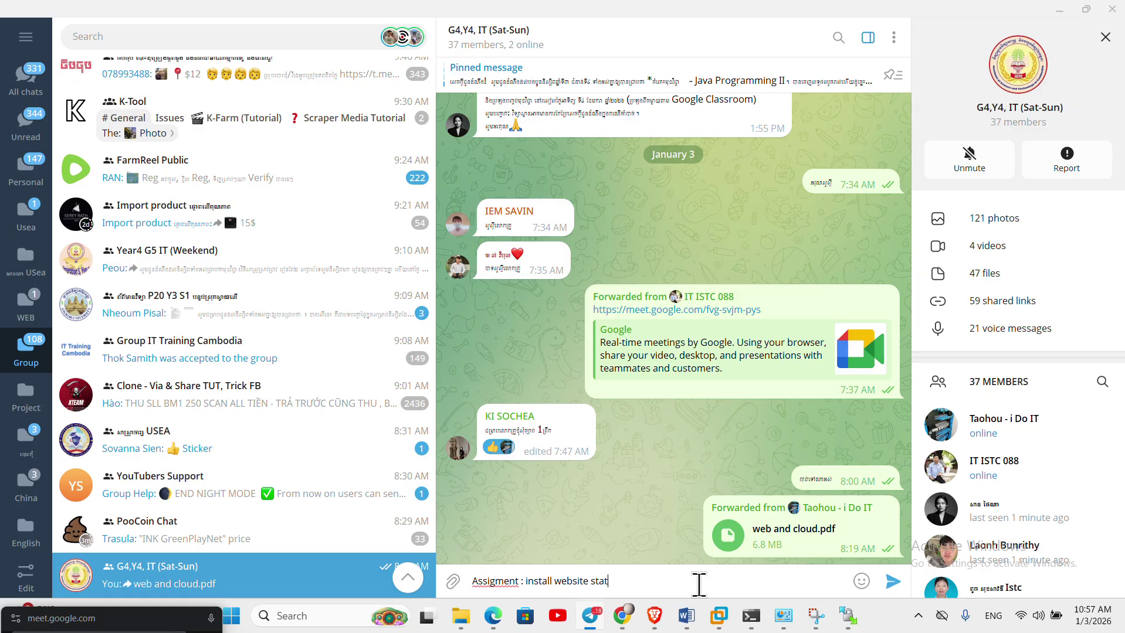
pyautogui.write('ic webserver')
pyautogui.press('Return')
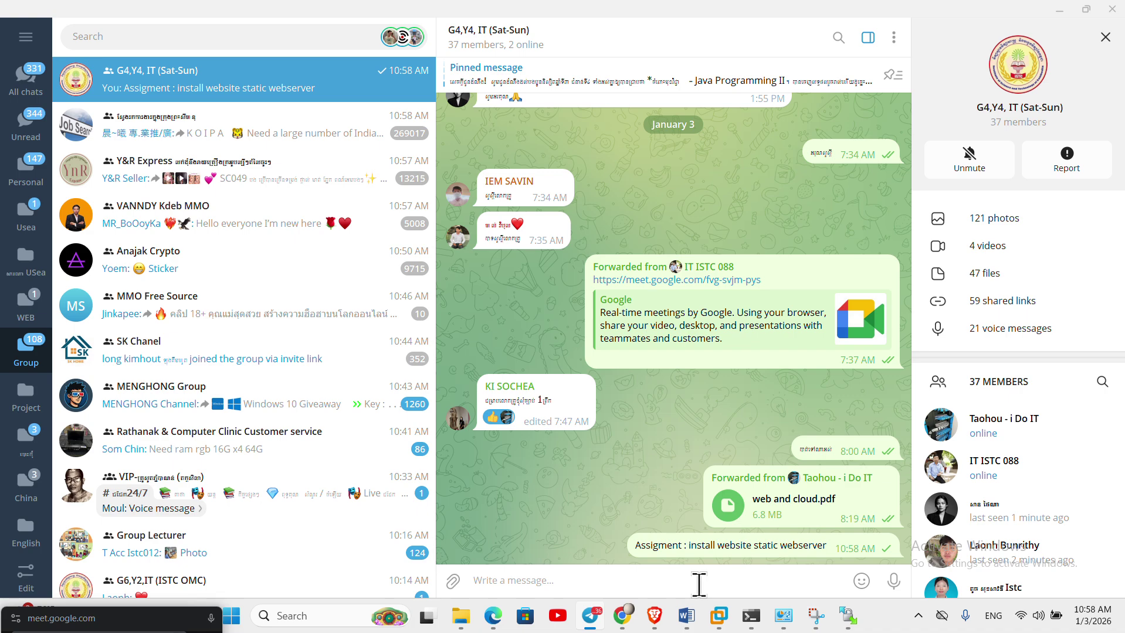
pyautogui.write('file wr')
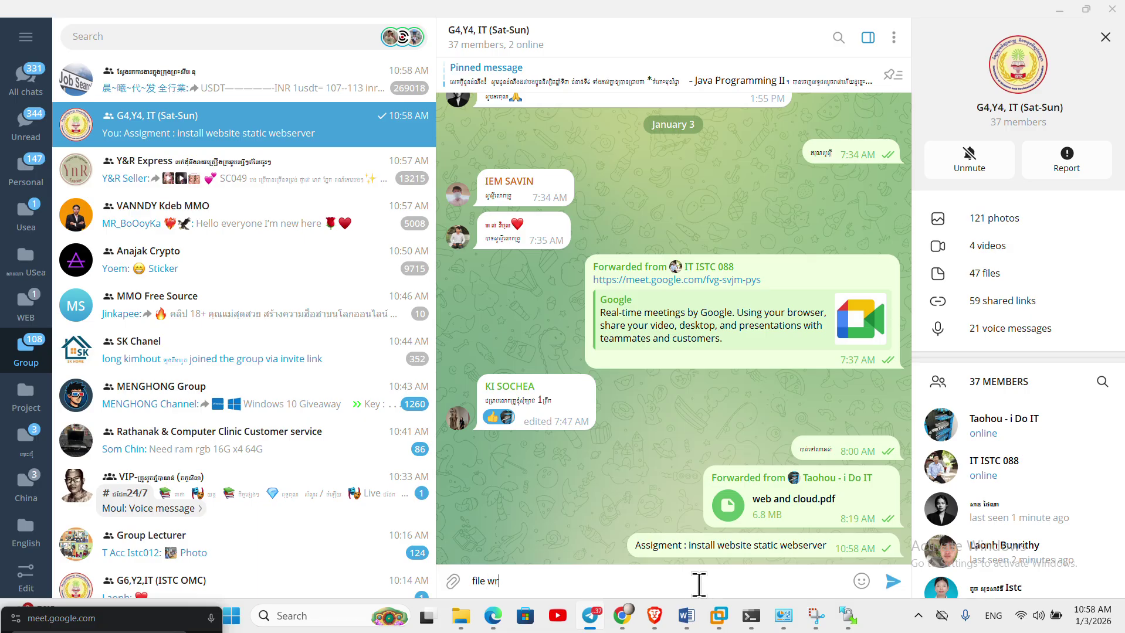
pyautogui.press('BackSpace')
pyautogui.write('ebsite static')
pyautogui.press('Return')
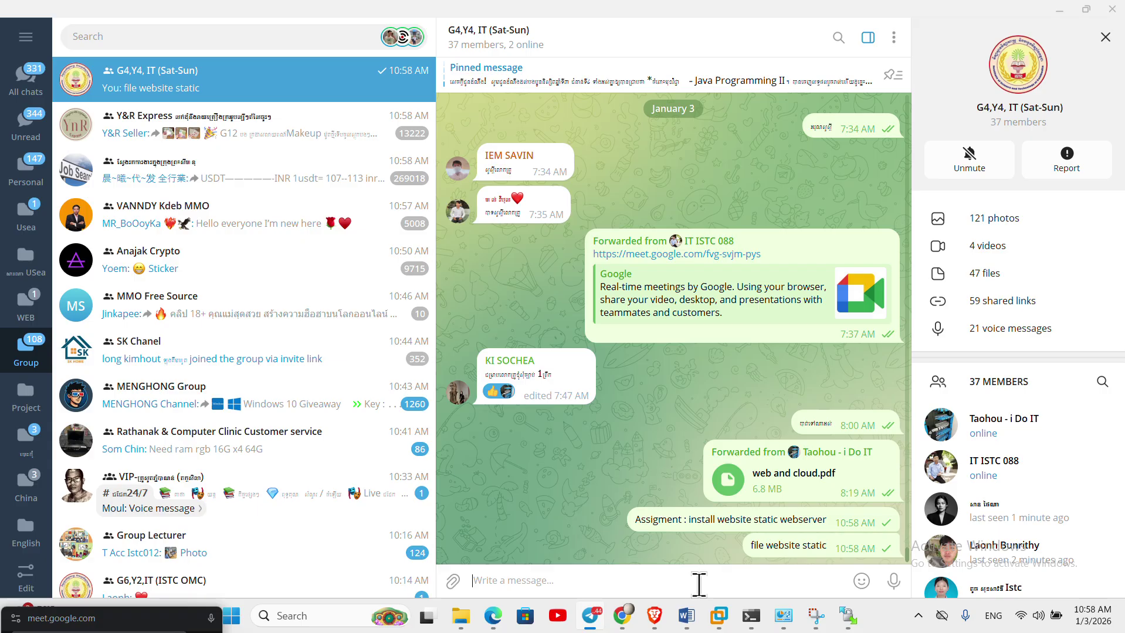
# - Drag templatemo_559_zay_shop.zip from the Downloads folder onto the Telegram group chat
pyautogui.moveTo(461, 616)
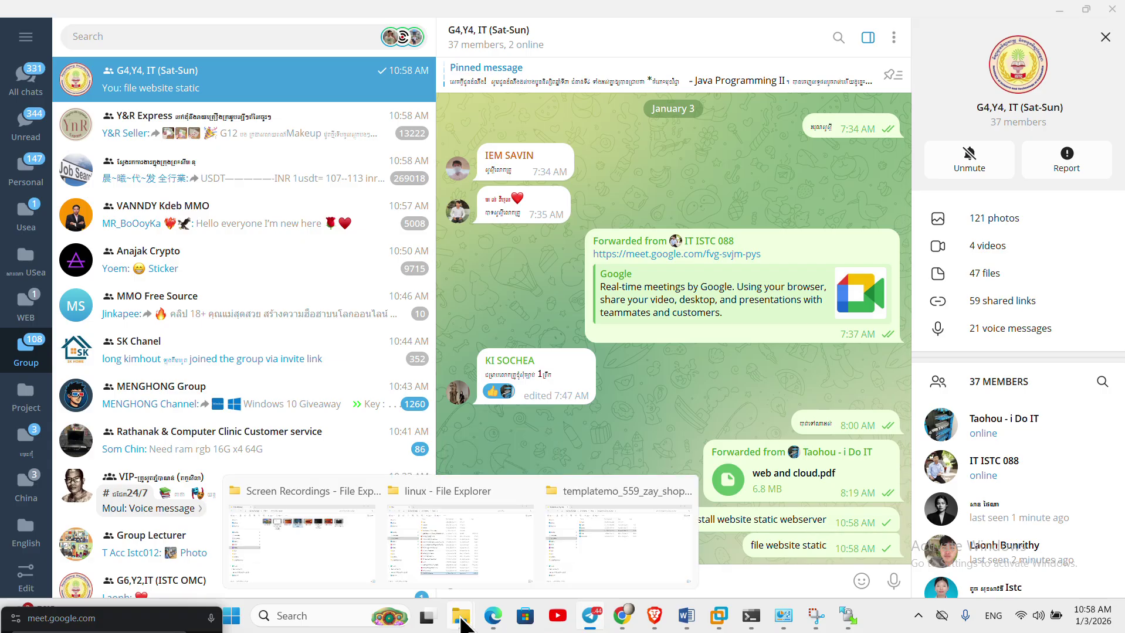
pyautogui.click(596, 497)
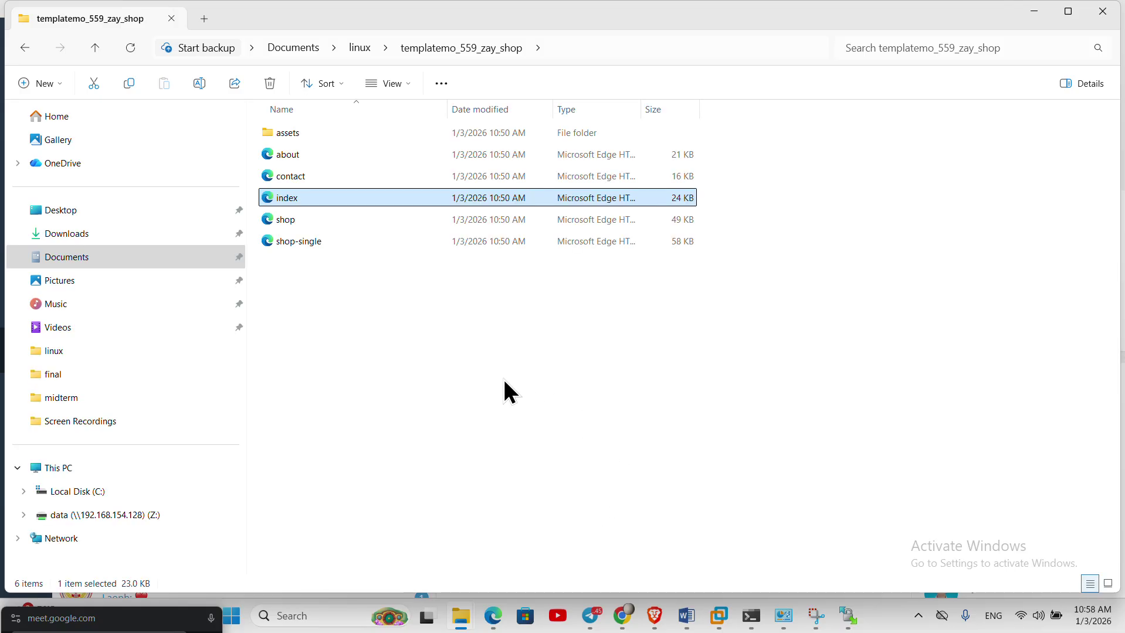
pyautogui.click(358, 49)
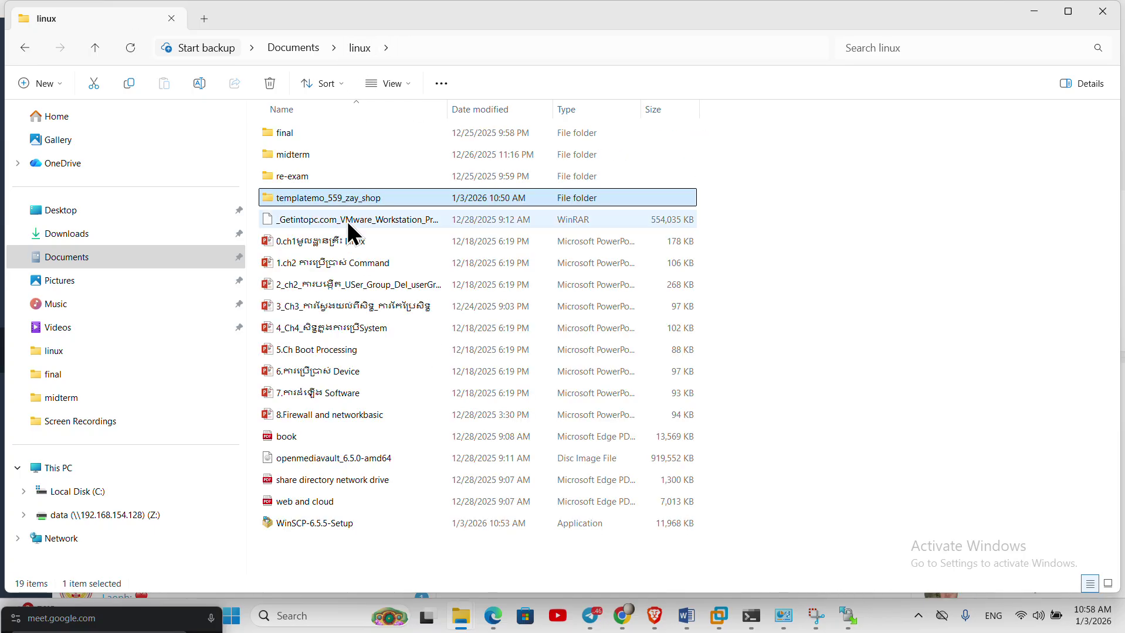
pyautogui.click(63, 234)
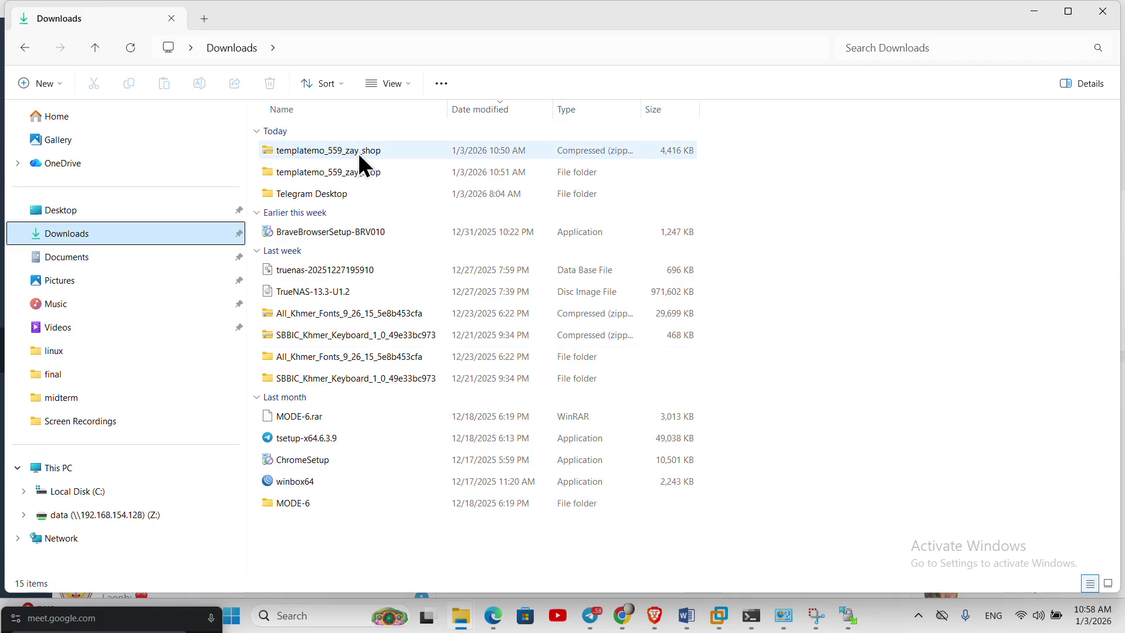
pyautogui.moveTo(356, 153); pyautogui.dragTo(684, 513)
# - Send templatemo_559_zay_shop.zip as a file to the group, then minimise Telegram
pyautogui.click(666, 368)
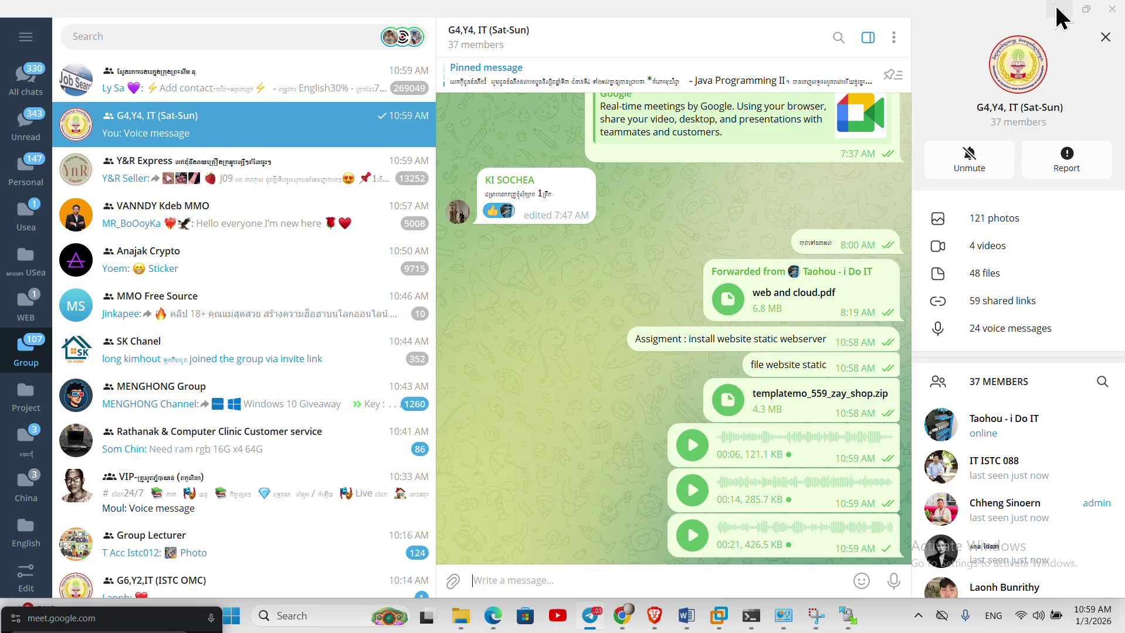
pyautogui.click(1059, 11)
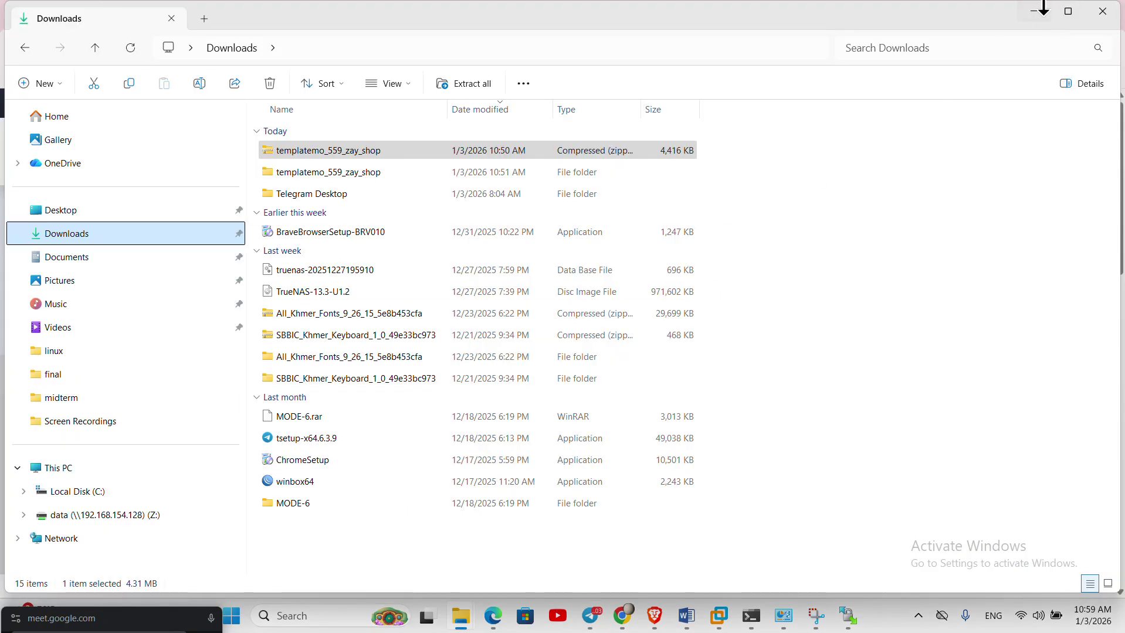
# - Browse the Zay Shop Shop, About, Contact pages in Chrome and return to Home
pyautogui.click(1031, 11)
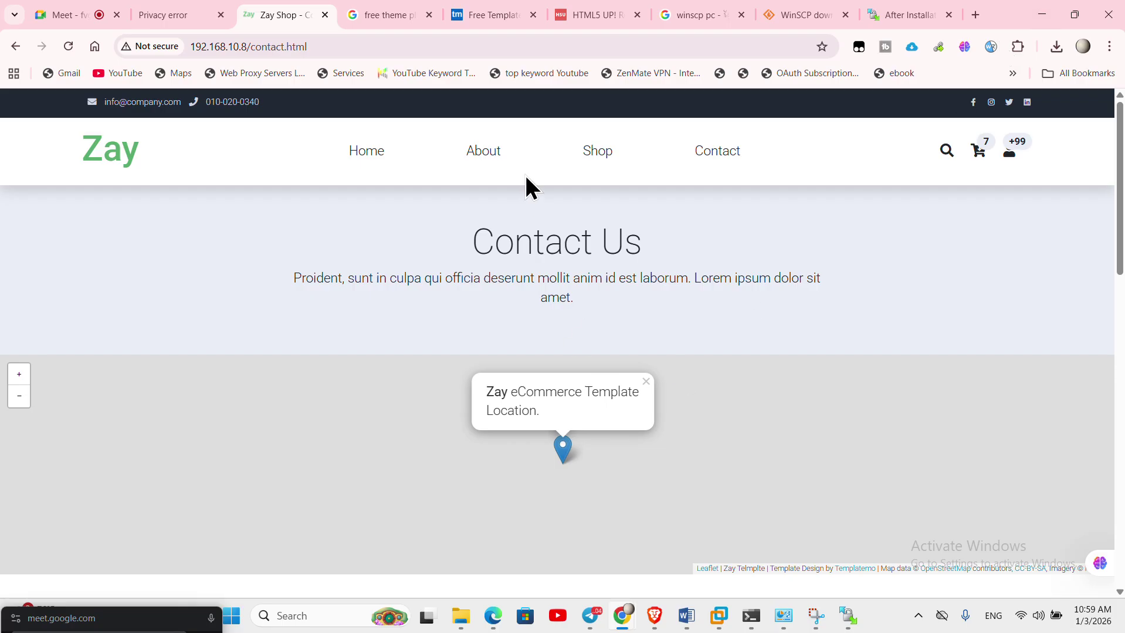
pyautogui.click(600, 154)
pyautogui.click(483, 155)
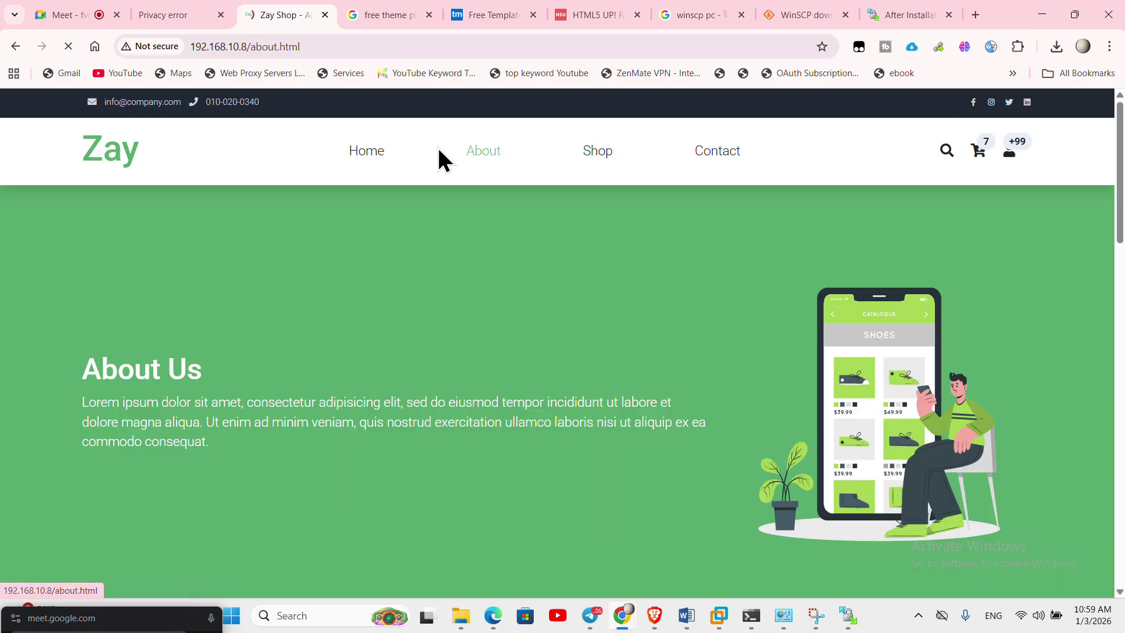
pyautogui.click(368, 156)
pyautogui.click(716, 154)
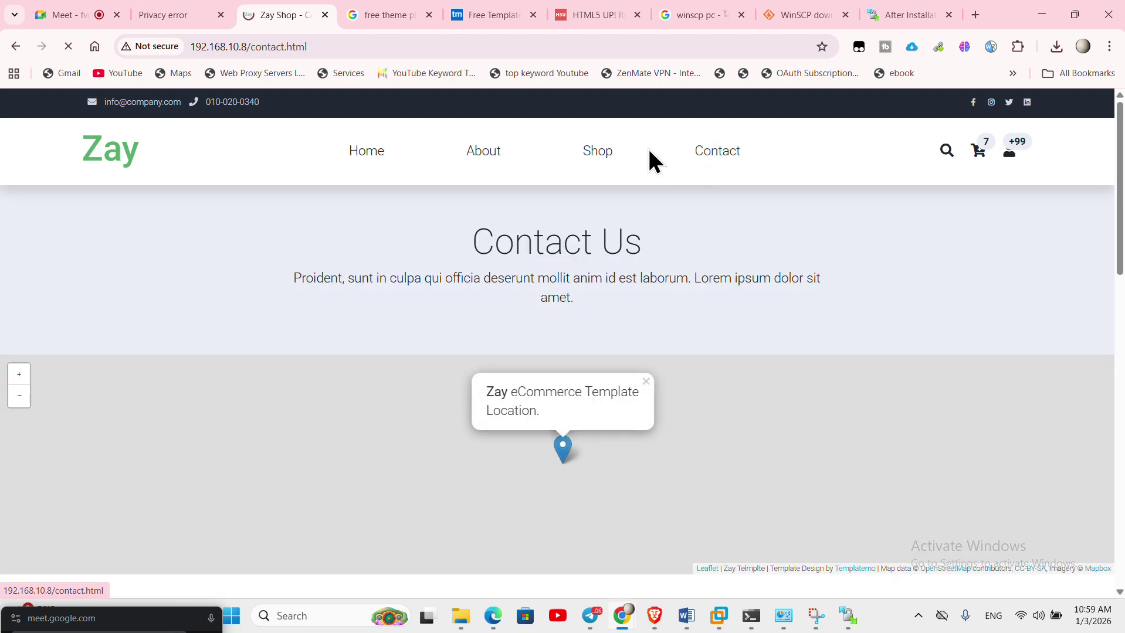
pyautogui.click(596, 155)
pyautogui.click(475, 154)
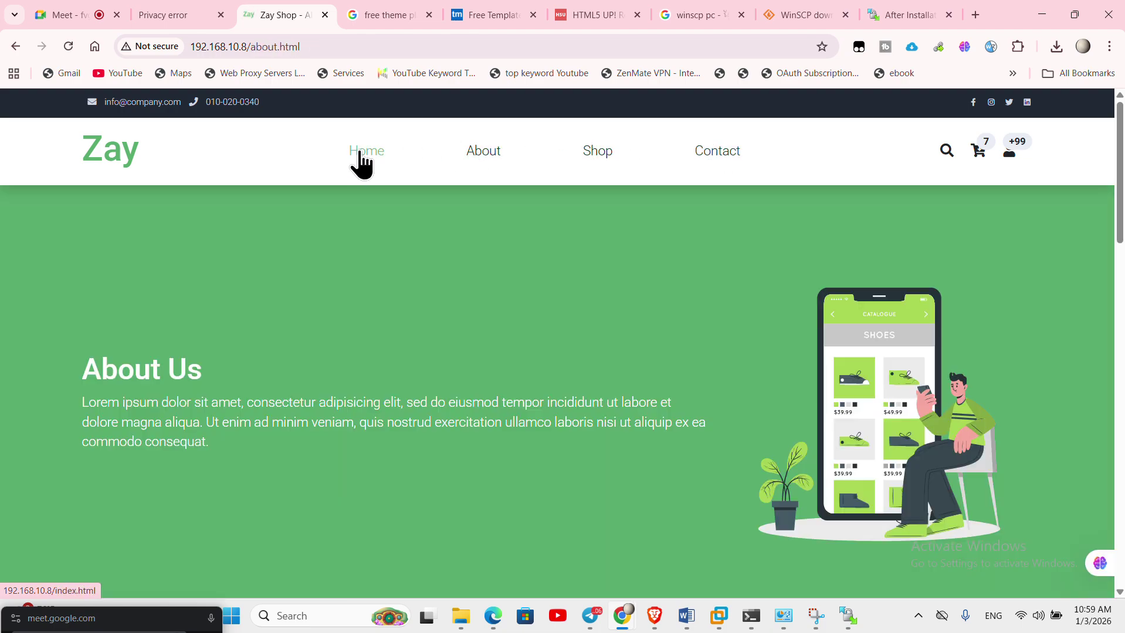
pyautogui.click(364, 153)
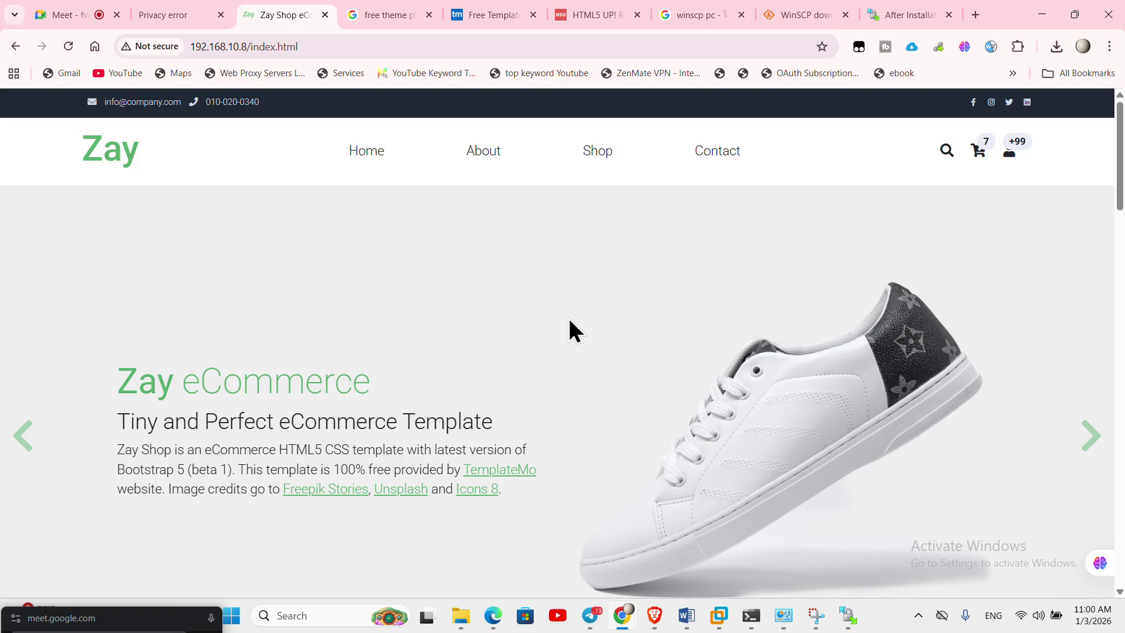
# - Scroll the Zay Shop home page down to the footer and back up
pyautogui.scroll(-5, 446, 464)
pyautogui.scroll(-10, 458, 472)
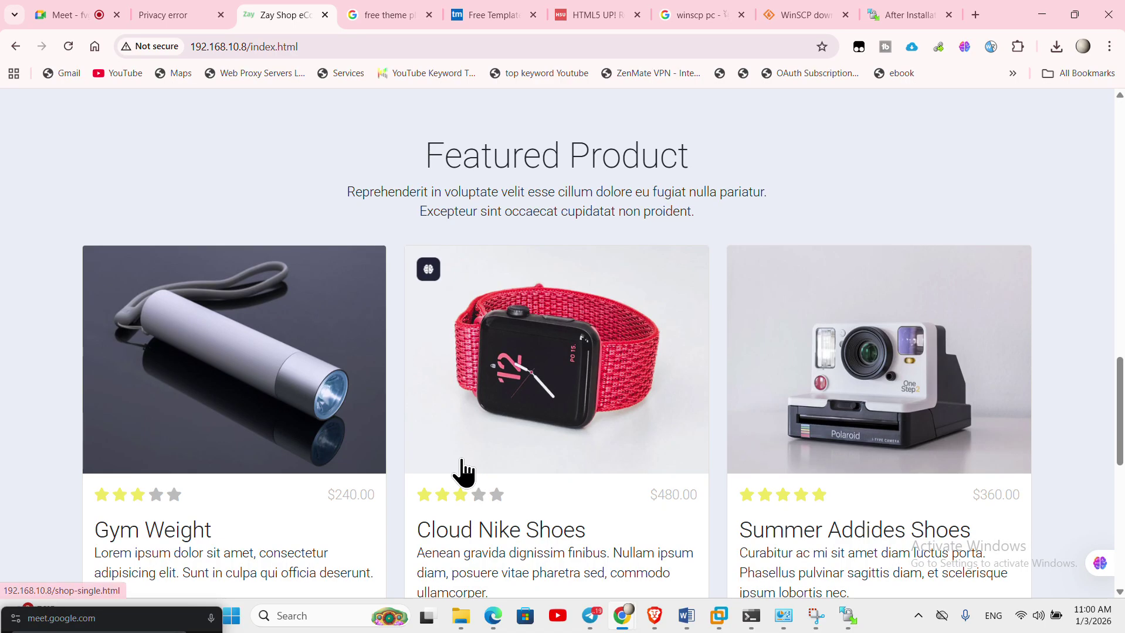
pyautogui.scroll(-2, 467, 467)
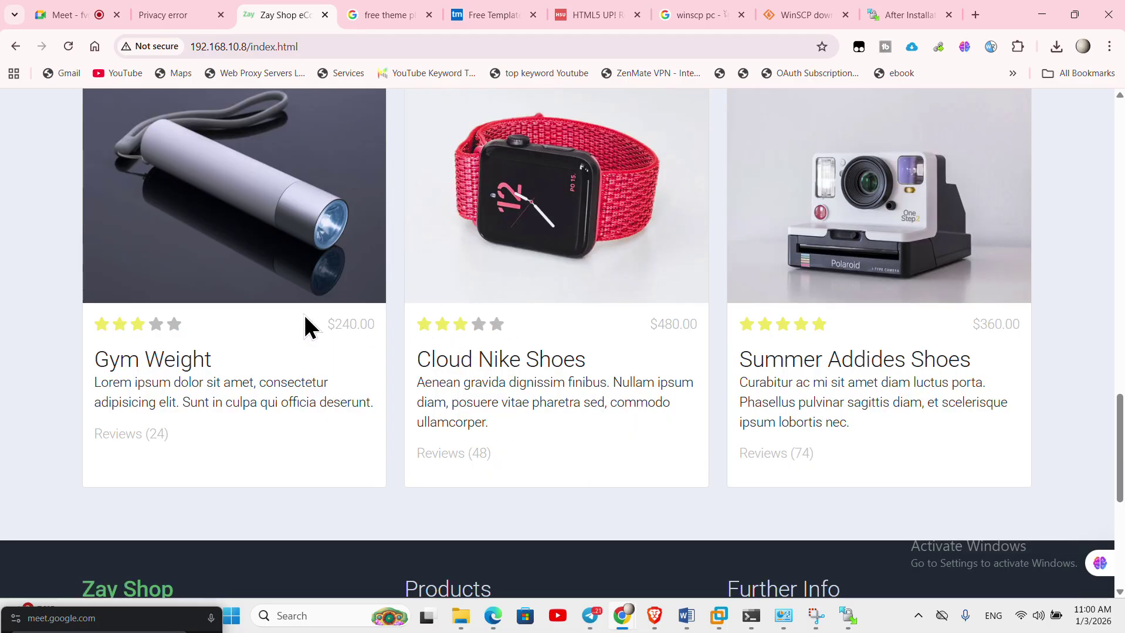
pyautogui.scroll(3, 478, 469)
pyautogui.scroll(5, 479, 469)
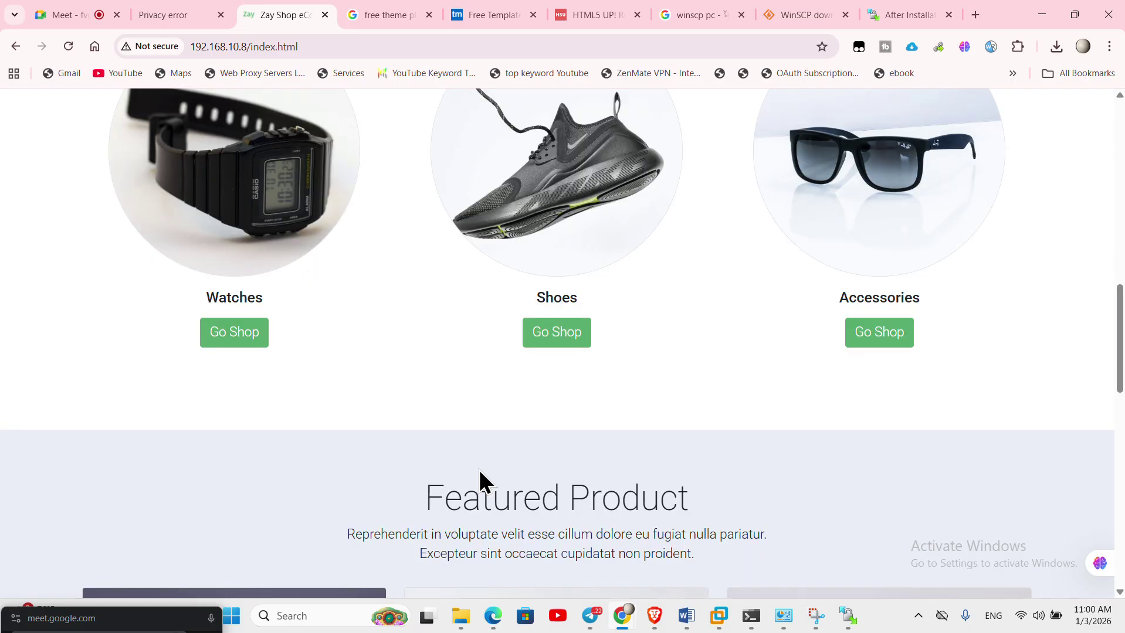
pyautogui.scroll(-13, 480, 467)
pyautogui.scroll(20, 482, 469)
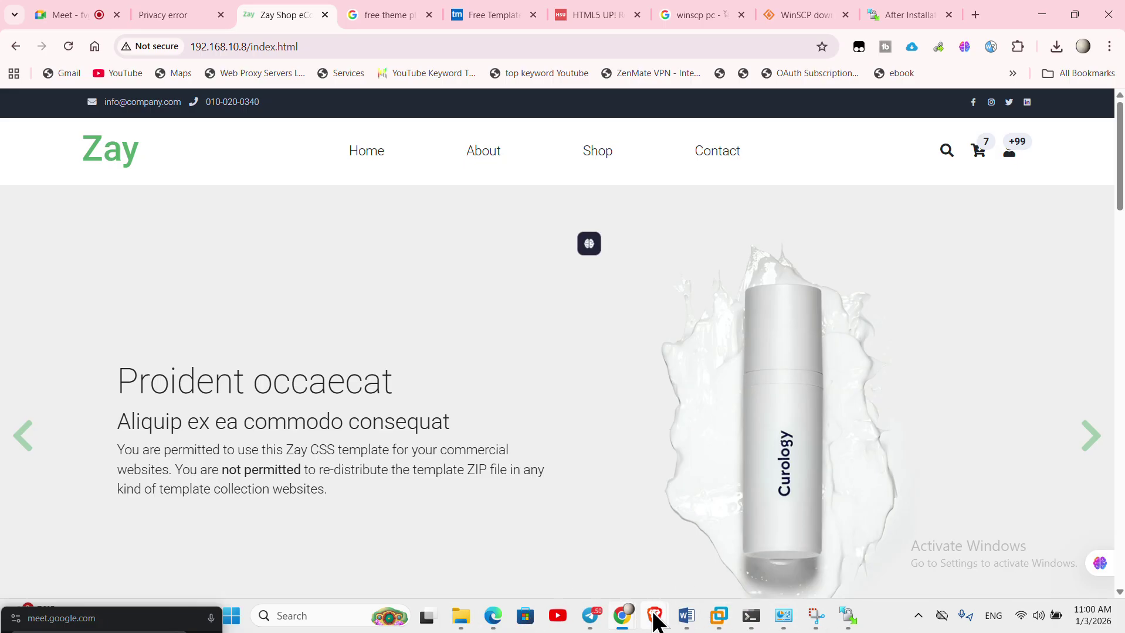
pyautogui.moveTo(655, 618)
pyautogui.moveTo(551, 539)
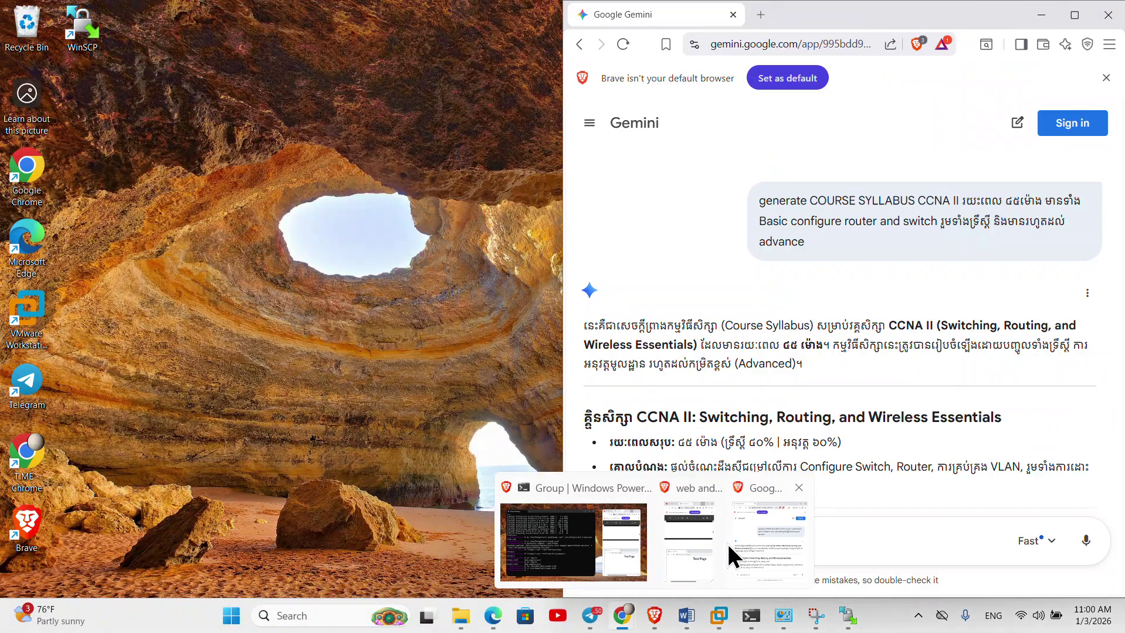
# - Maximise Brave's web and cloud PDF window and scroll through it
pyautogui.moveTo(702, 545)
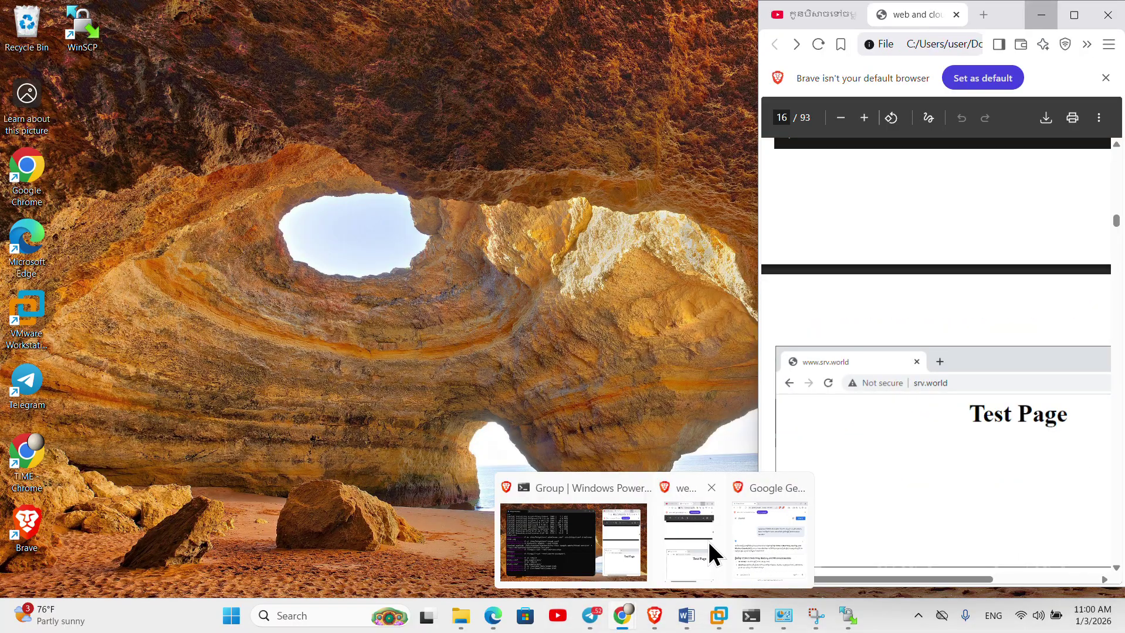
pyautogui.click(707, 539)
pyautogui.click(1073, 14)
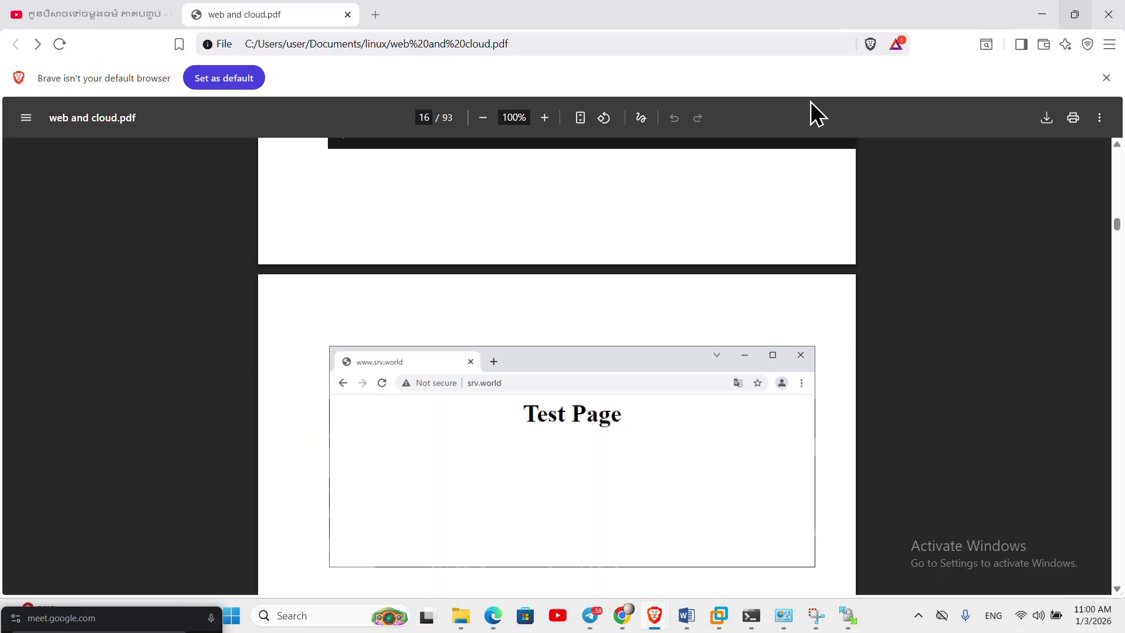
pyautogui.scroll(-6, 628, 431)
pyautogui.scroll(3, 622, 378)
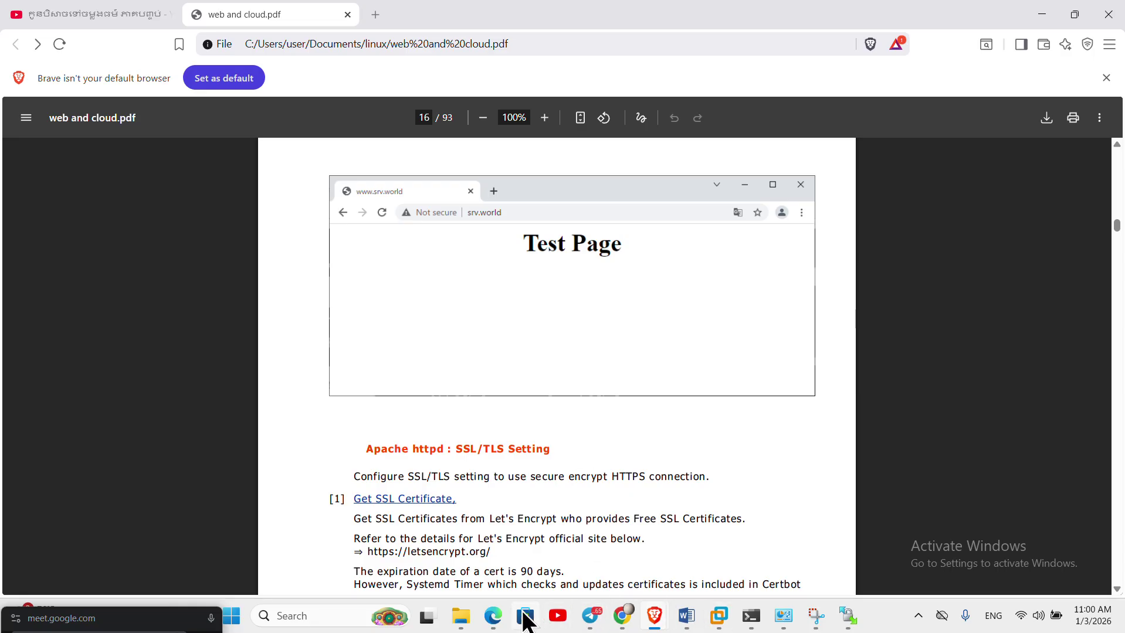
# - Close Edge's local Zay Shop tab, minimise Edge, and bring Chrome's Zay Shop page forward
pyautogui.click(493, 536)
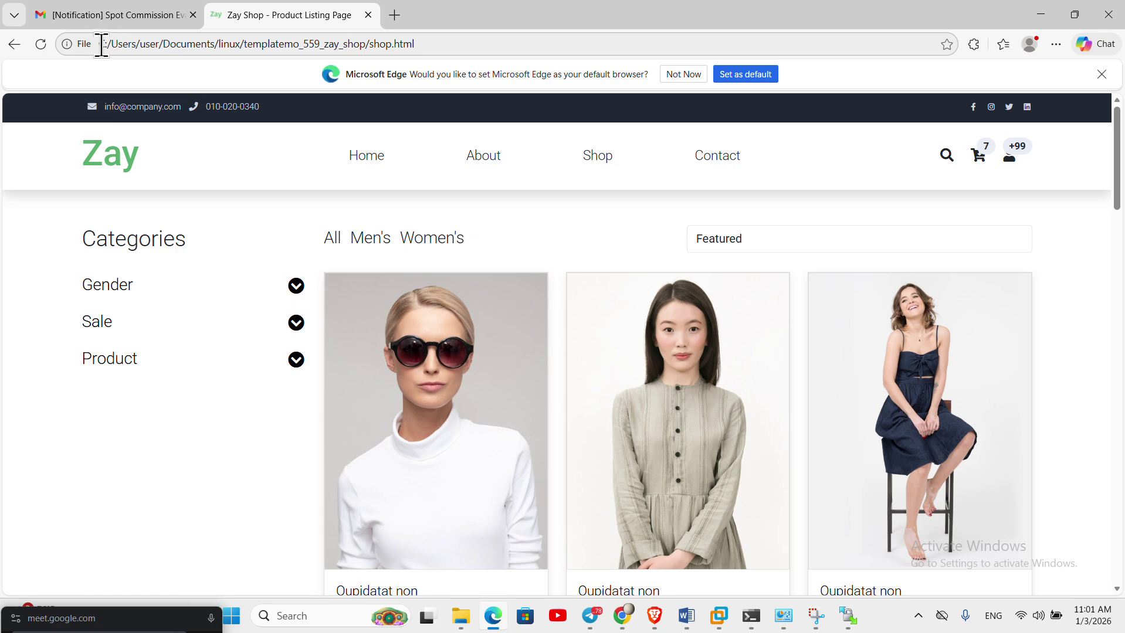
pyautogui.click(368, 14)
pyautogui.click(1041, 14)
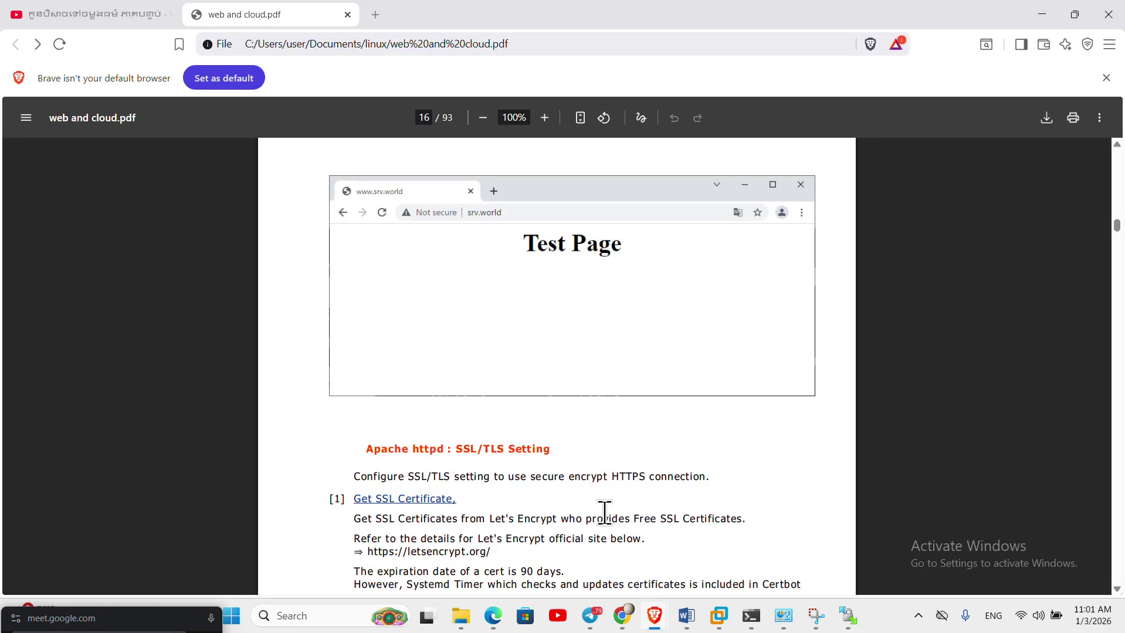
pyautogui.moveTo(624, 616)
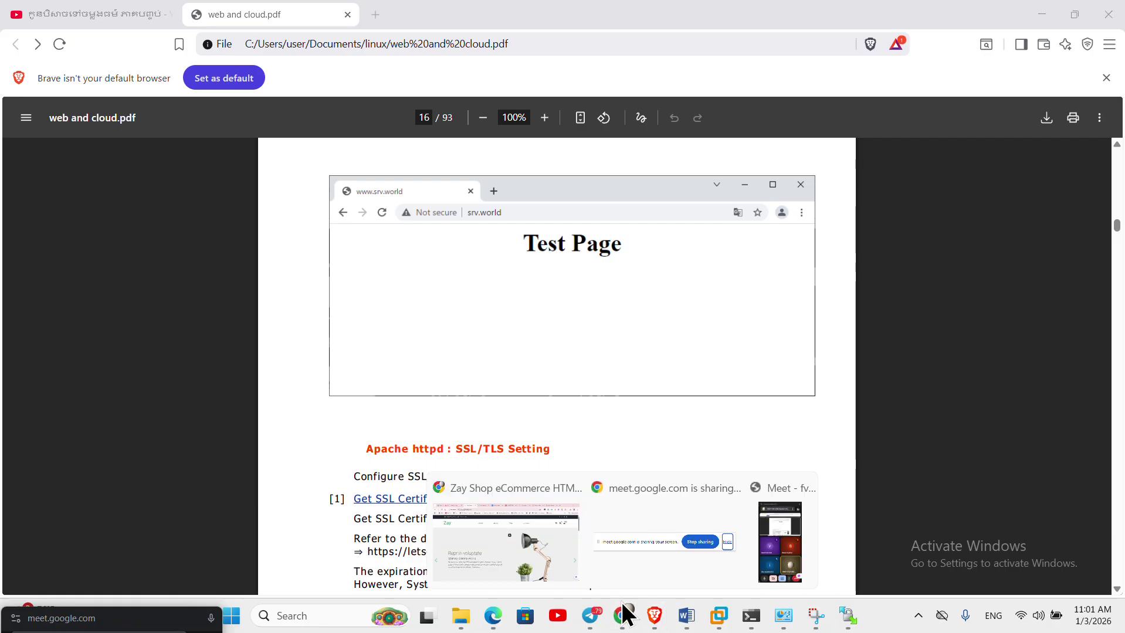
pyautogui.click(504, 535)
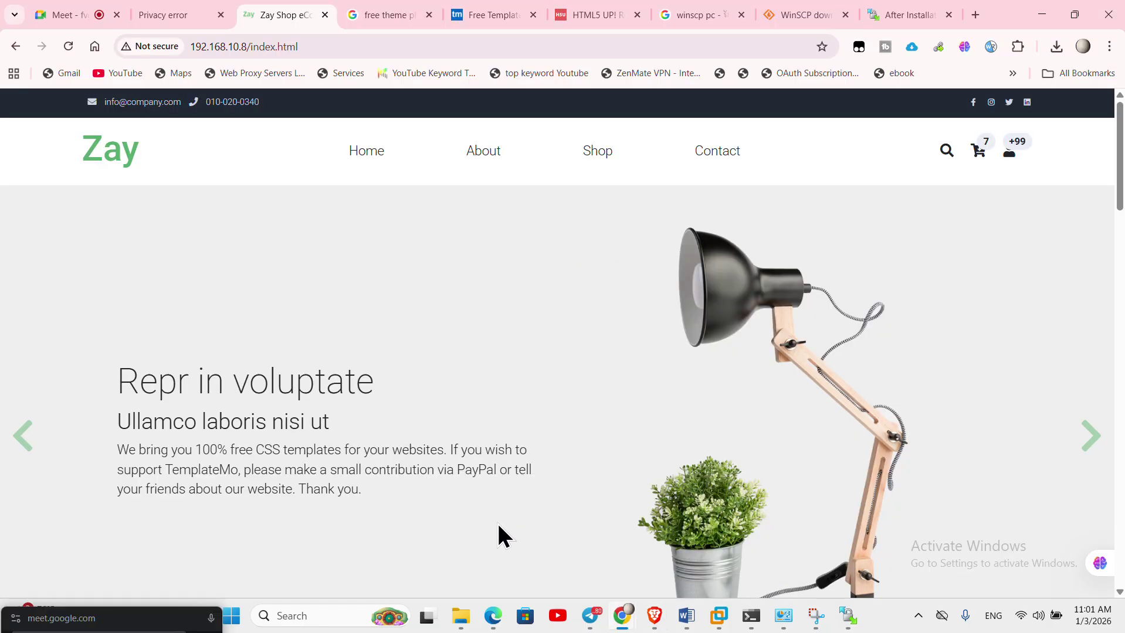
pyautogui.click(324, 46)
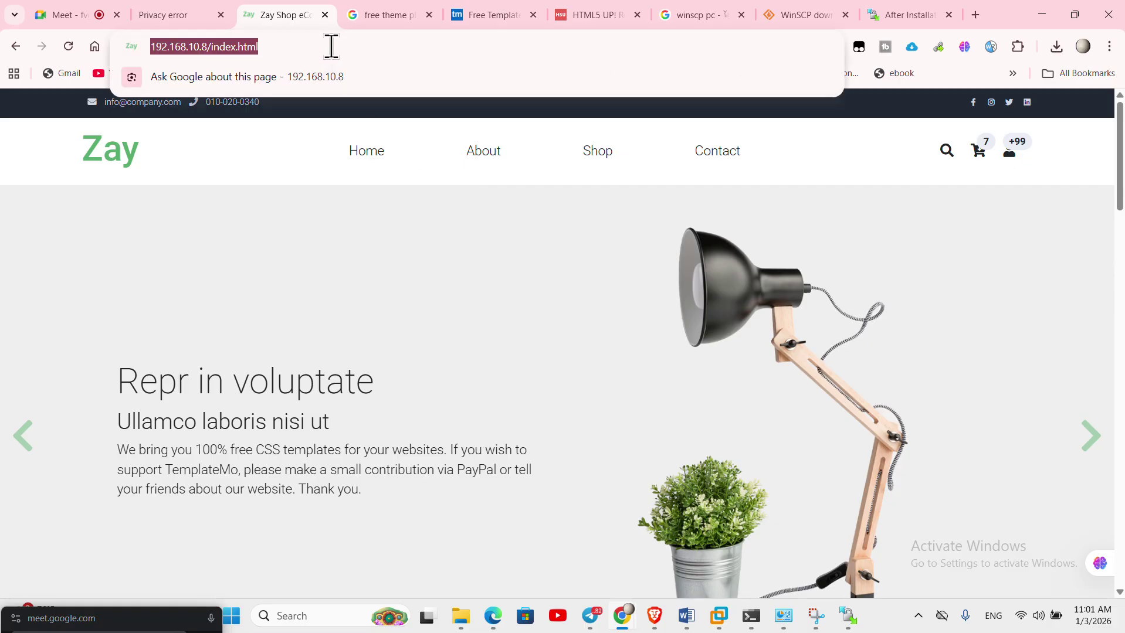
pyautogui.click(85, 222)
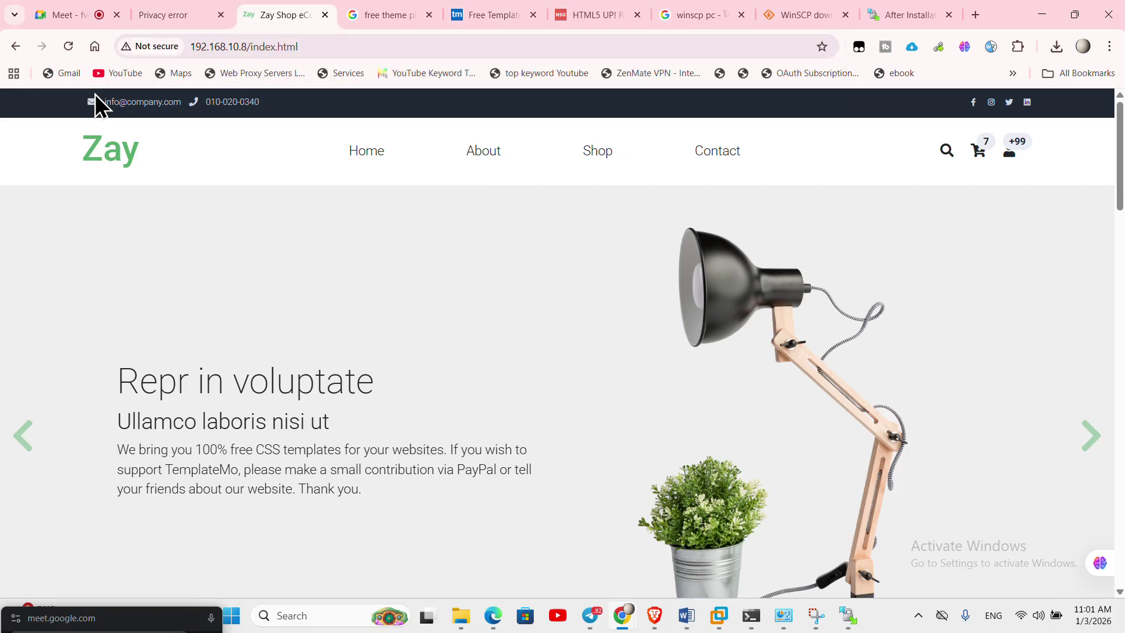
pyautogui.click(145, 42)
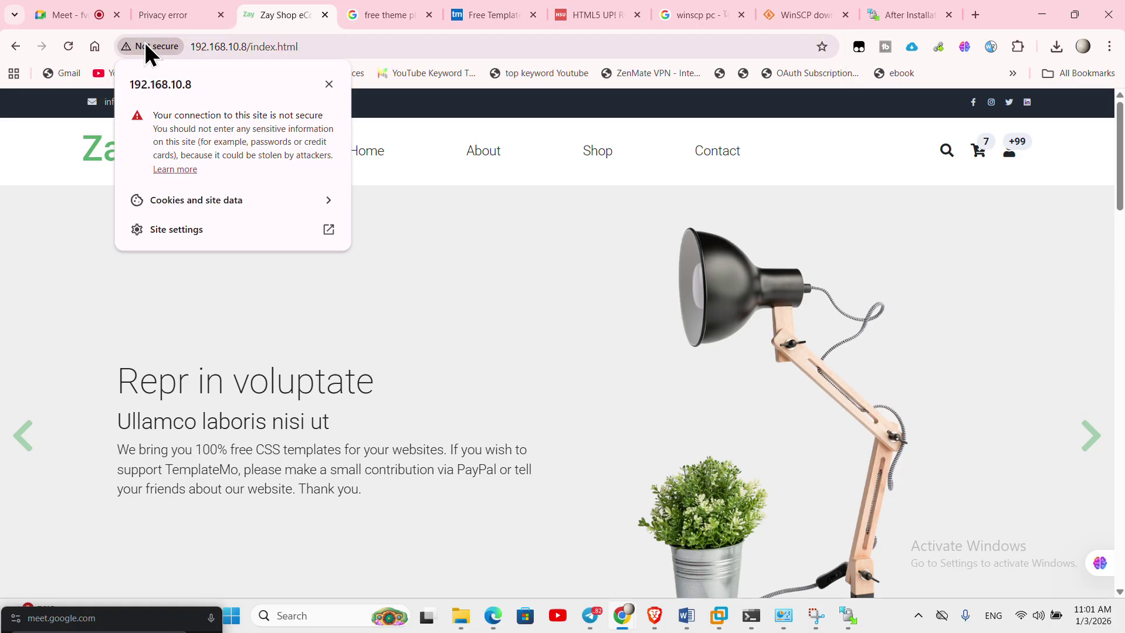
pyautogui.click(185, 232)
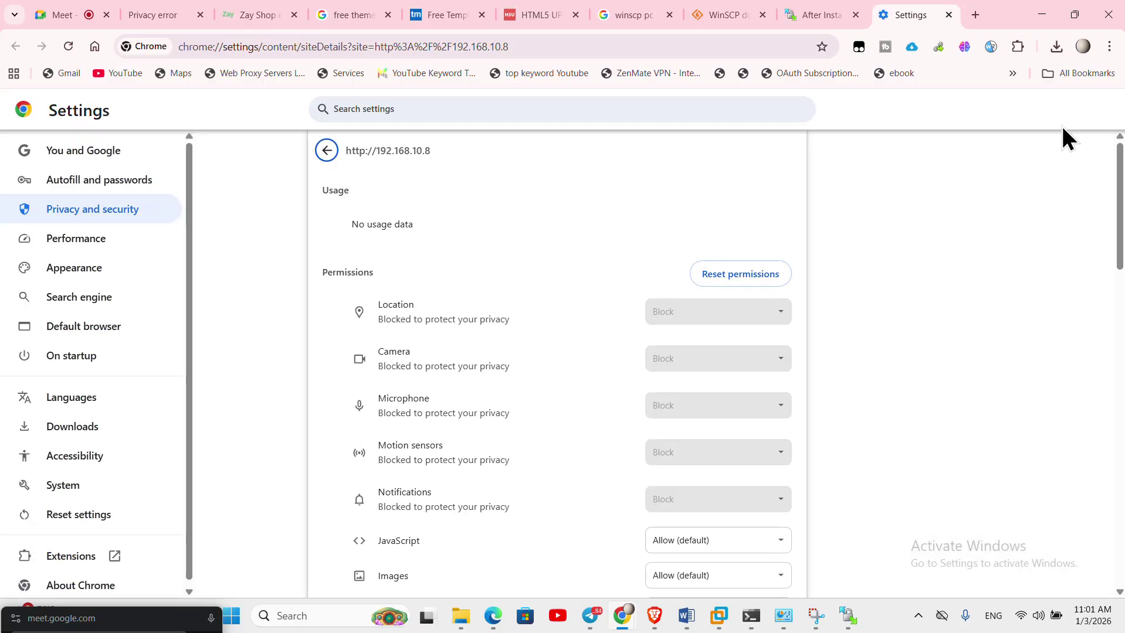
pyautogui.click(949, 15)
pyautogui.click(330, 45)
pyautogui.hotkey('ctrl', 'c')
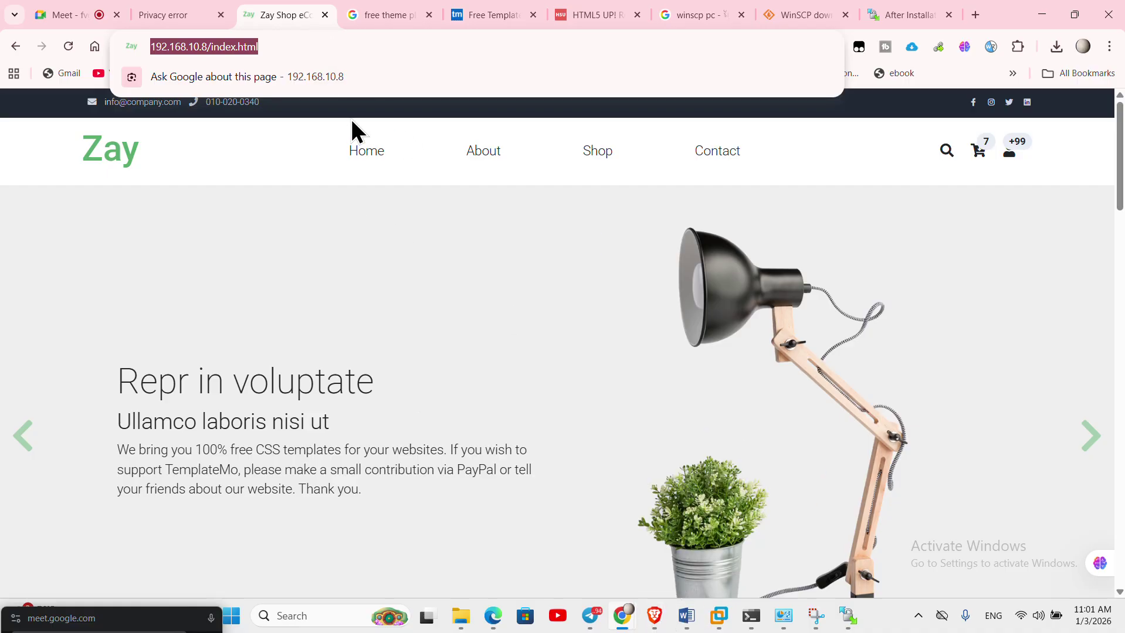
pyautogui.click(654, 616)
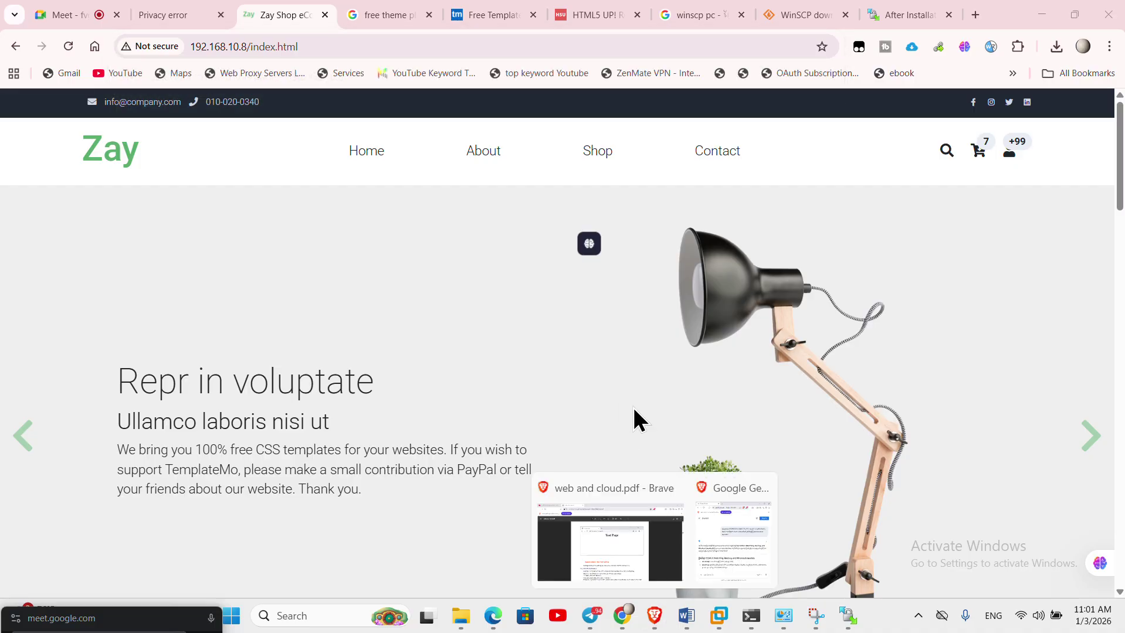
pyautogui.click(632, 537)
pyautogui.click(374, 11)
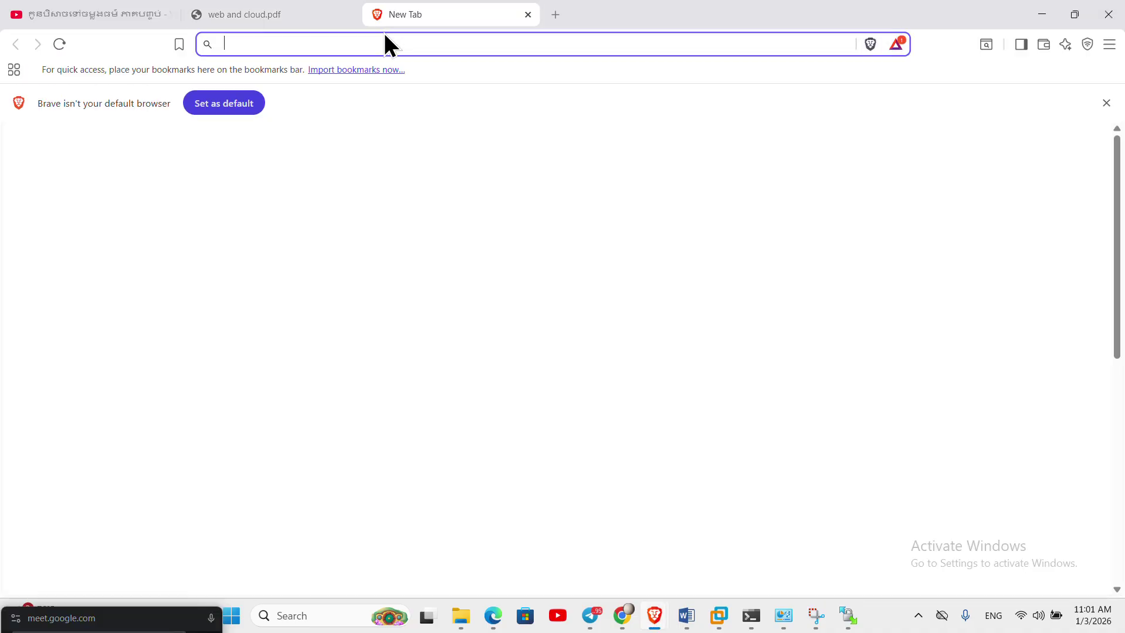
pyautogui.hotkey('ctrl', 'v')
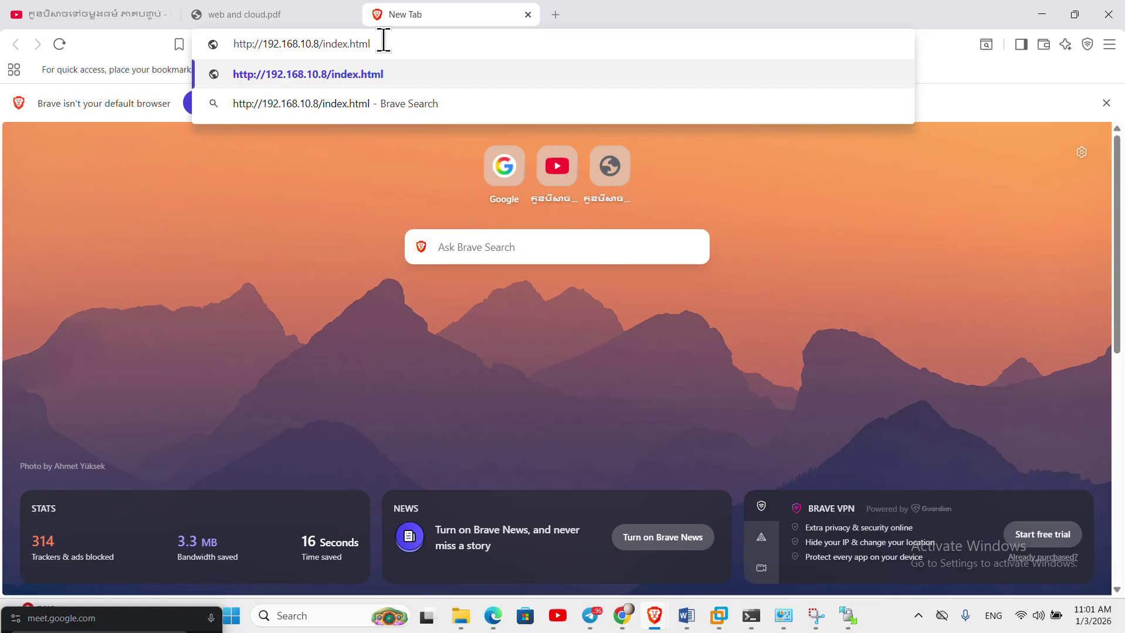
pyautogui.press('Return')
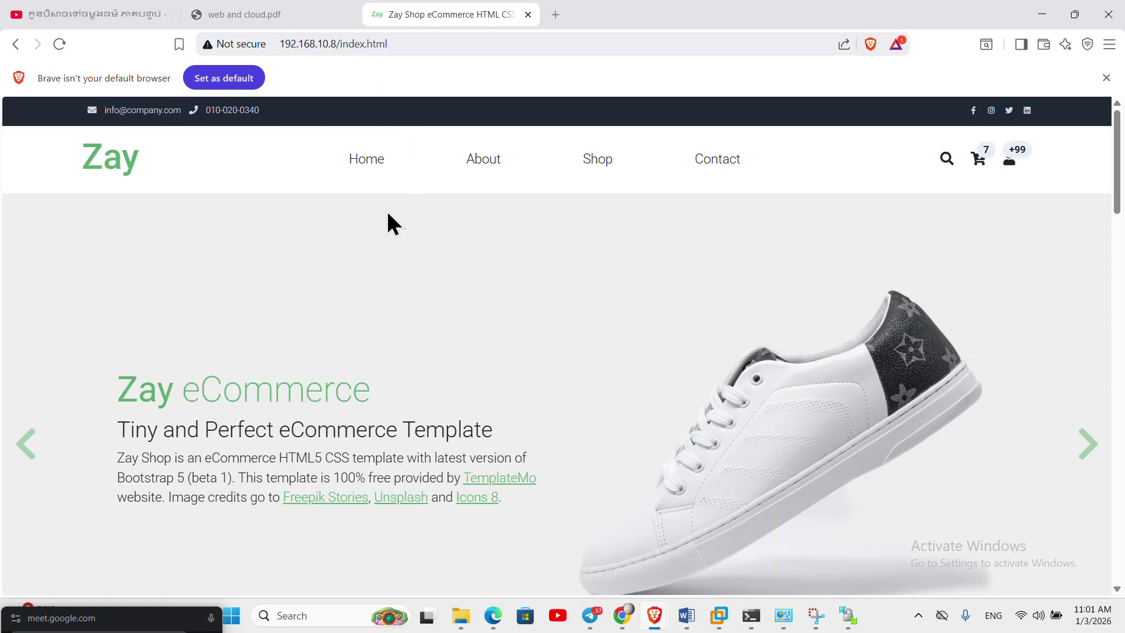
pyautogui.click(412, 44)
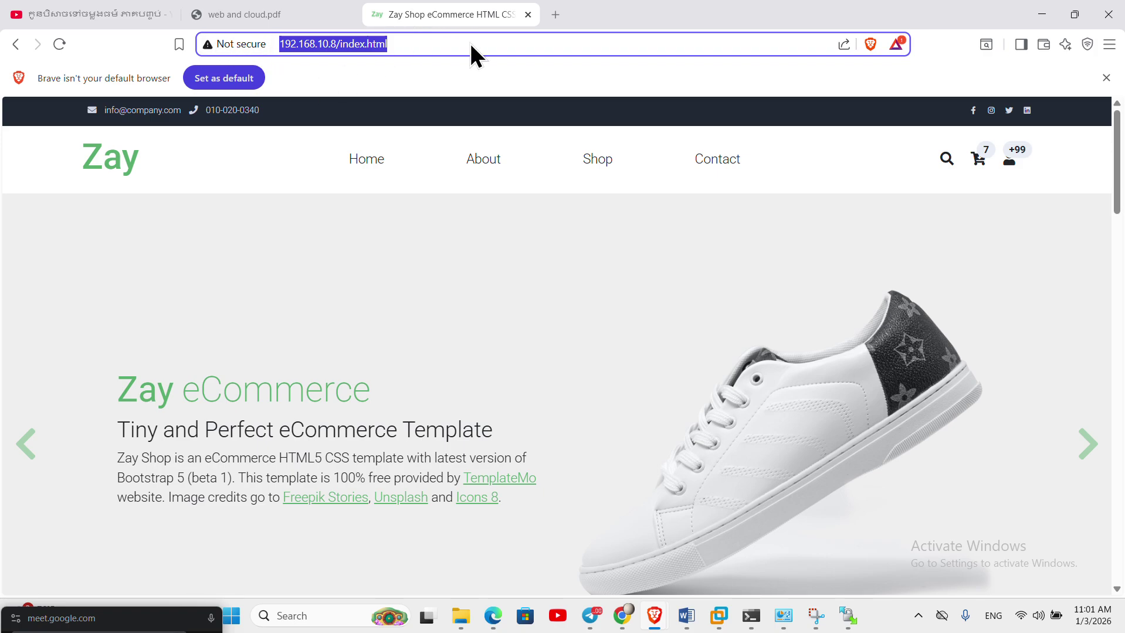
pyautogui.moveTo(444, 15); pyautogui.dragTo(646, 221)
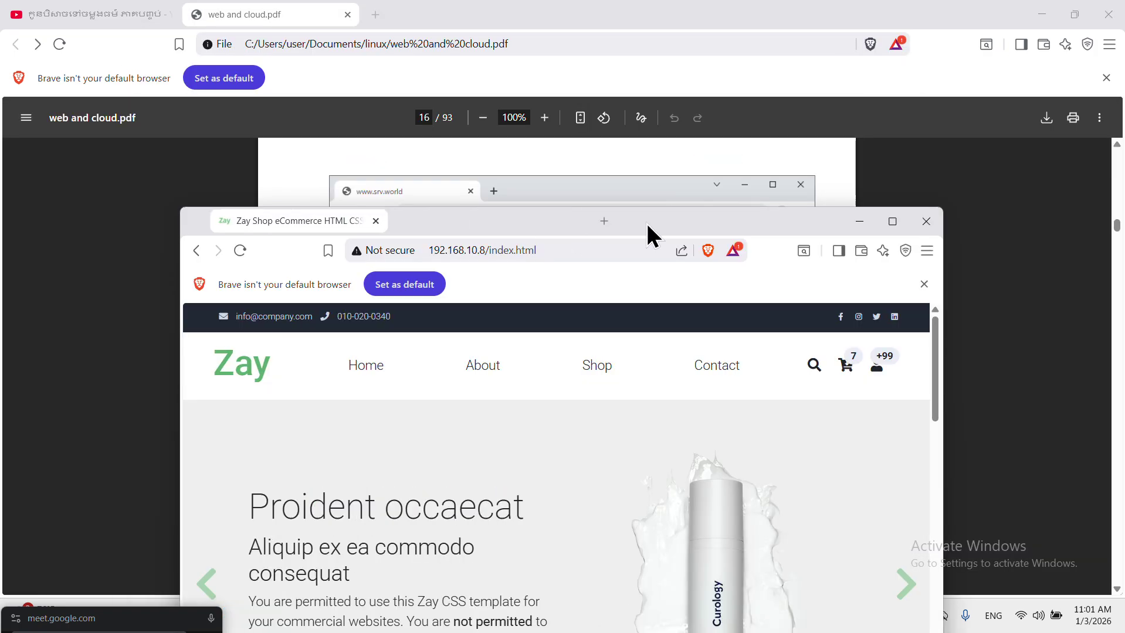
# - Close the detached window, search 'firefox' in a new Brave tab and open the Firefox download page
pyautogui.click(916, 220)
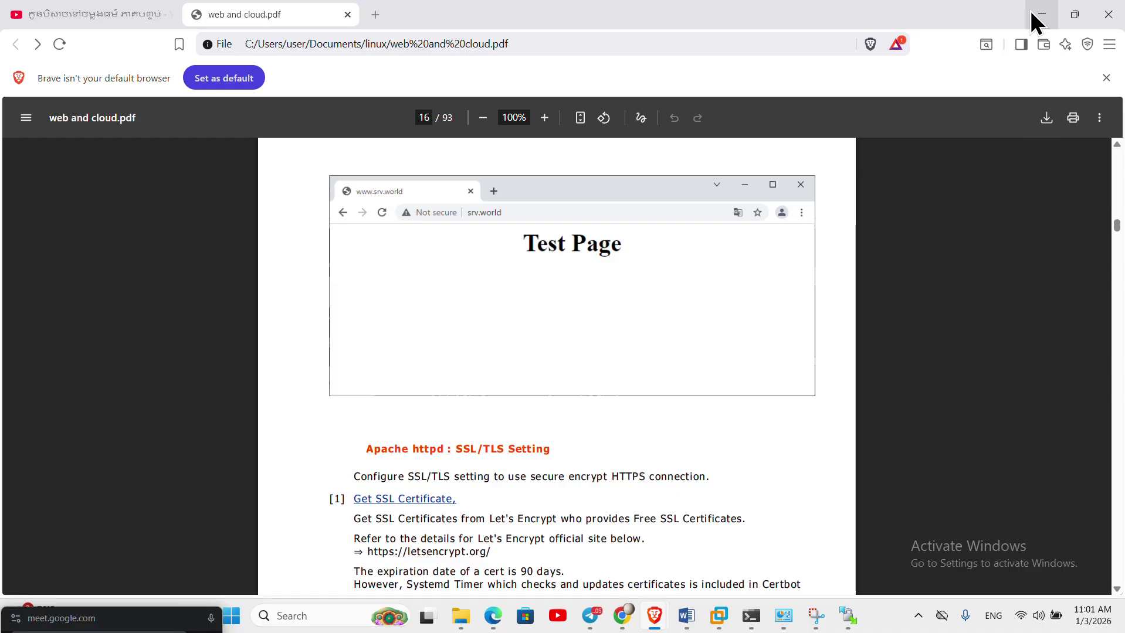
pyautogui.click(376, 15)
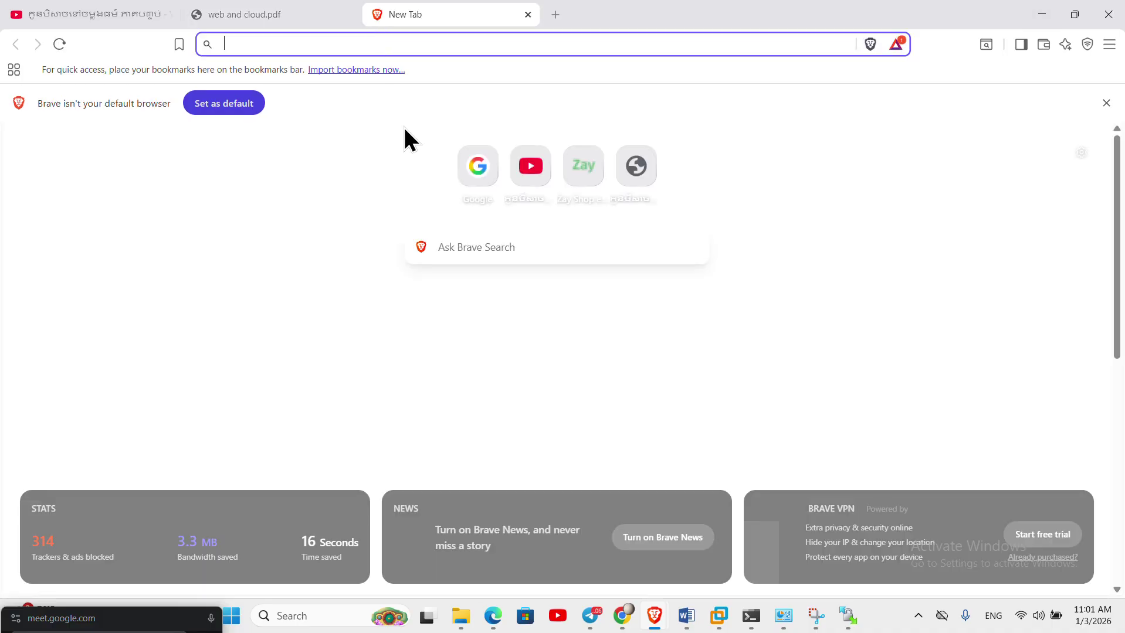
pyautogui.click(394, 39)
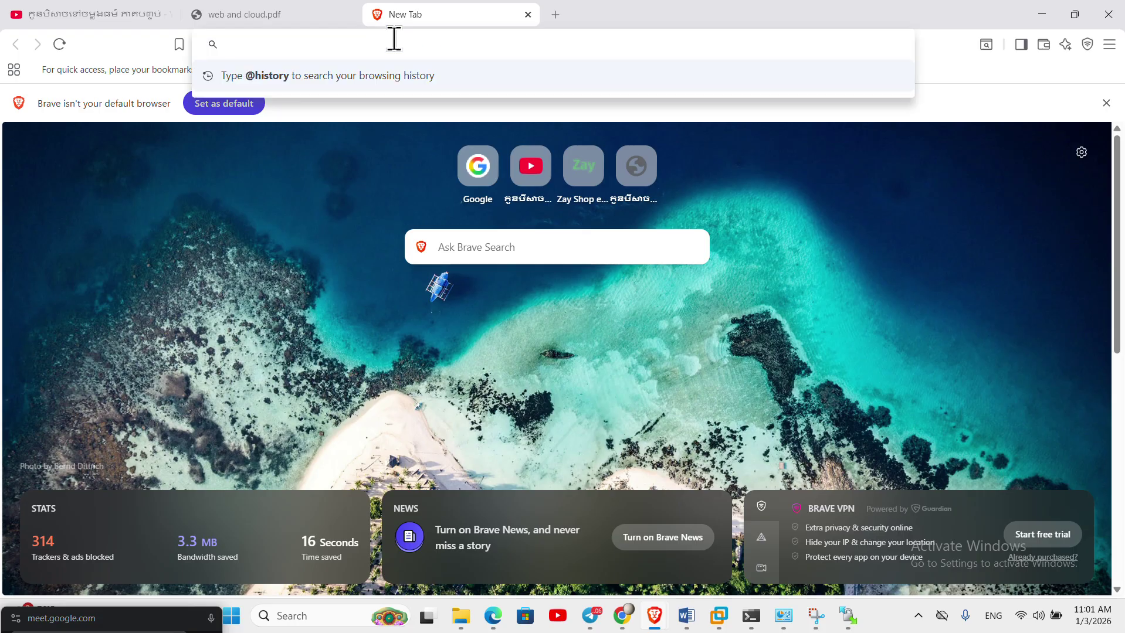
pyautogui.write('firefox')
pyautogui.press('Return')
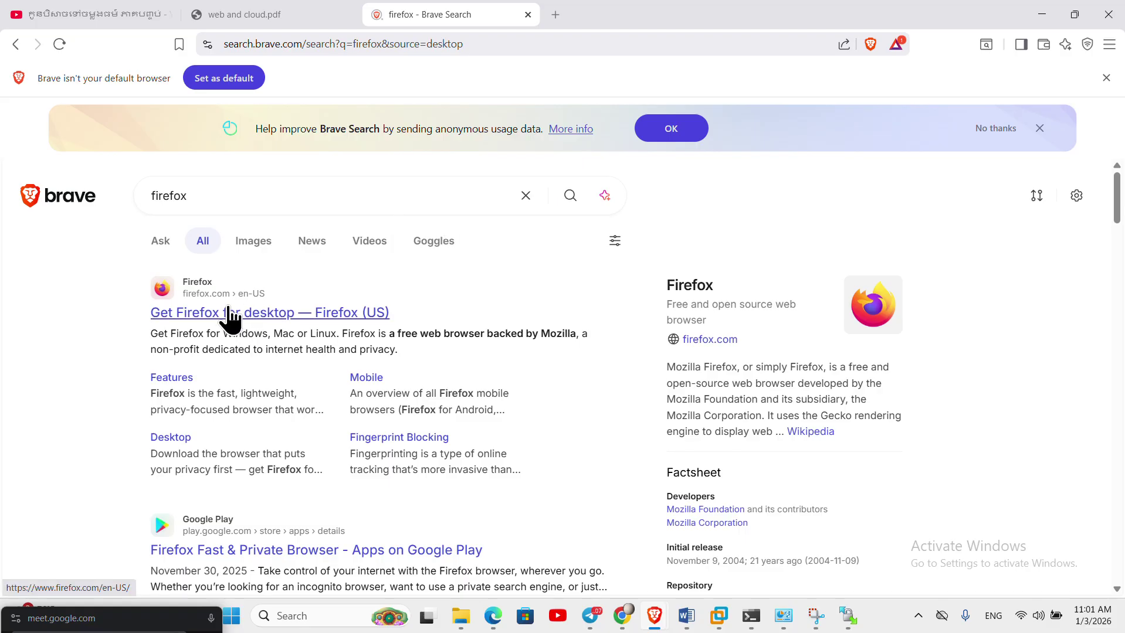
pyautogui.click(228, 317)
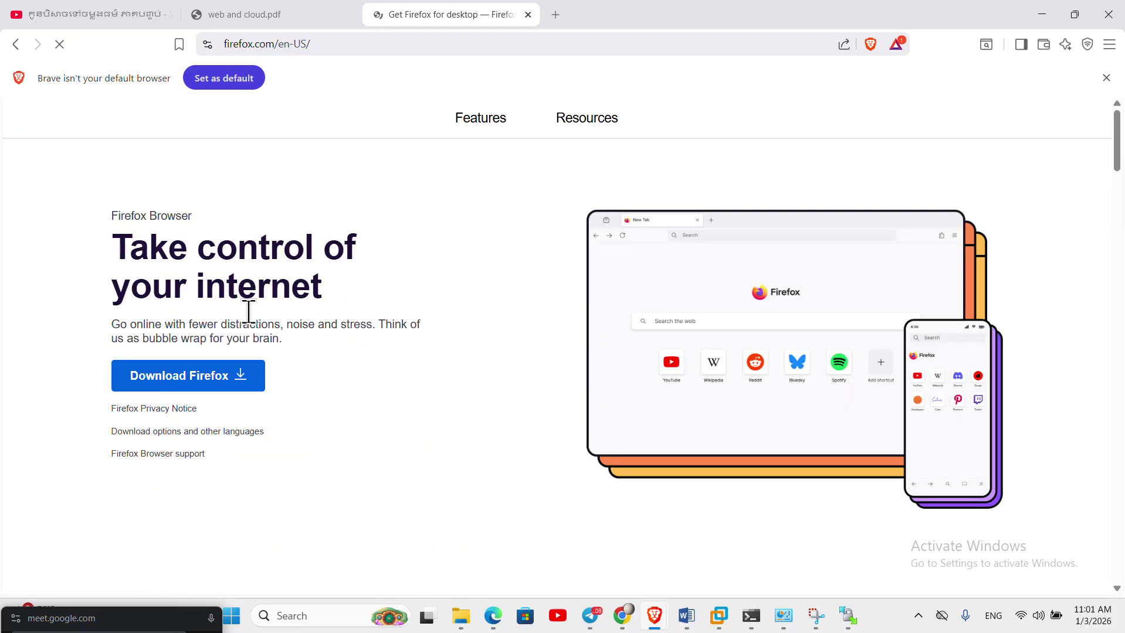
# - Download and save the Firefox Installer, launch it, and minimise Brave
pyautogui.click(212, 400)
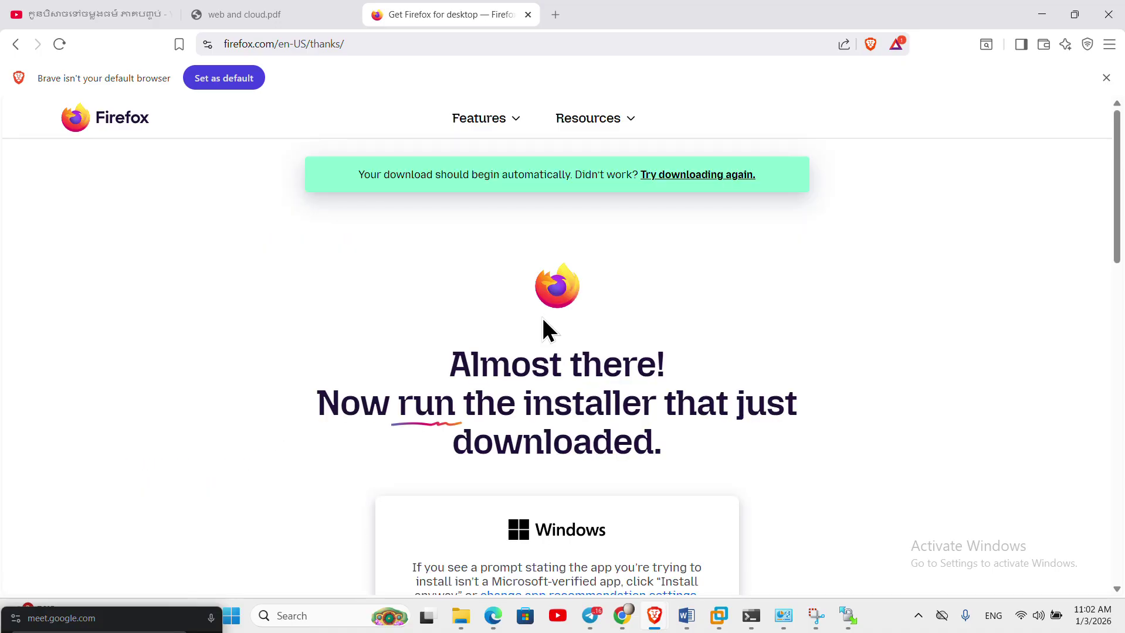
pyautogui.click(697, 180)
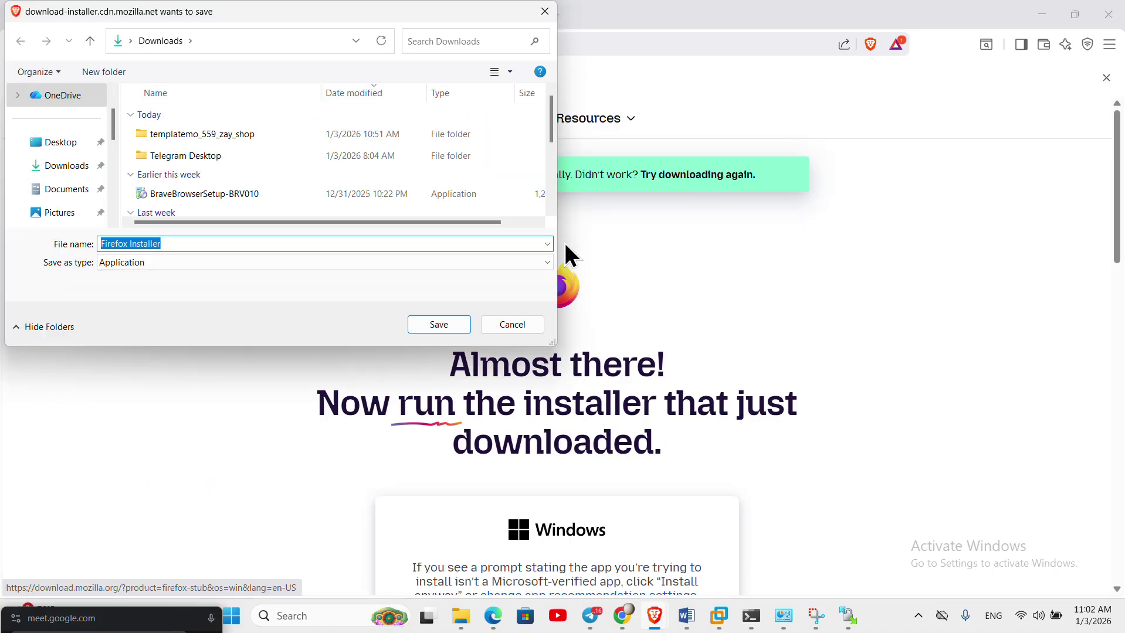
pyautogui.click(438, 327)
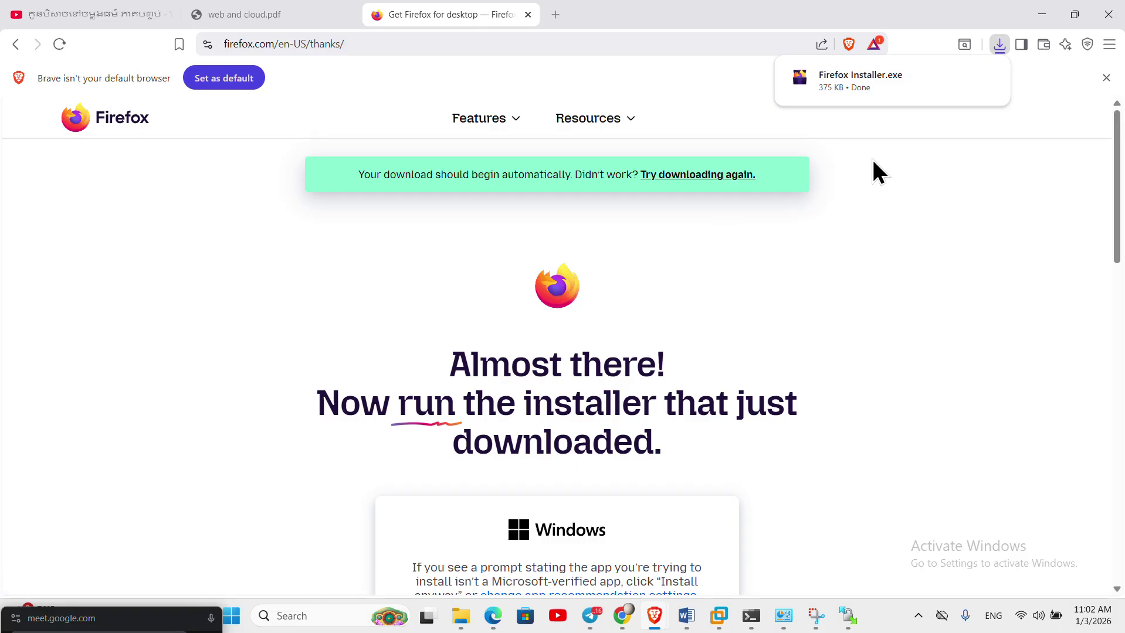
pyautogui.click(879, 74)
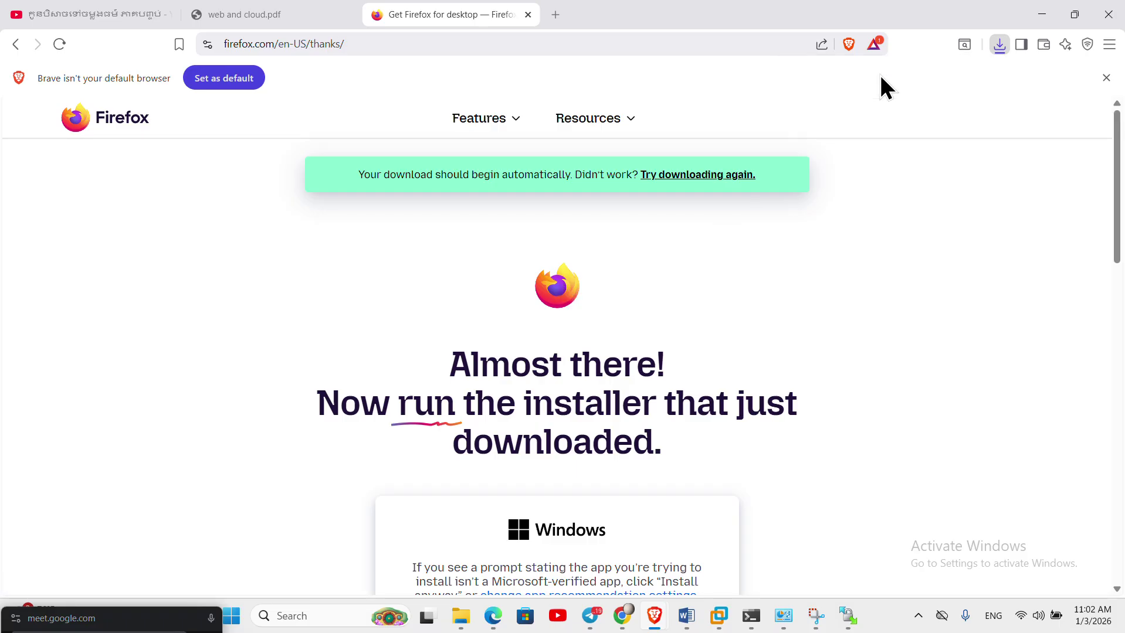
pyautogui.click(1041, 14)
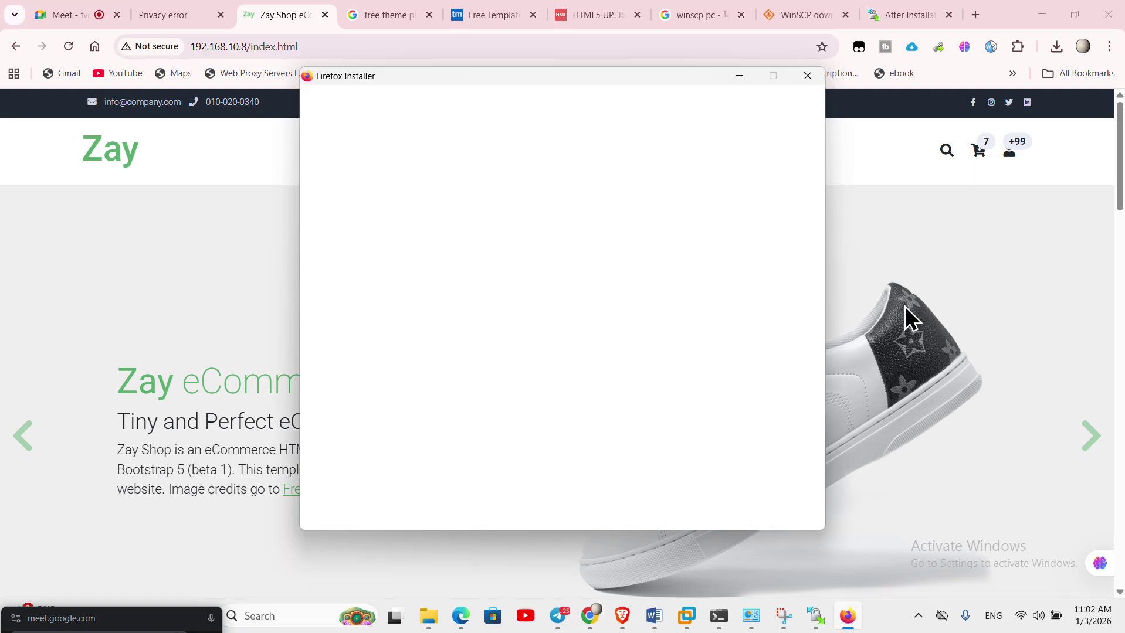
# - Minimise Chrome and WinSCP and move the Firefox Installer aside while it installs
pyautogui.click(1042, 13)
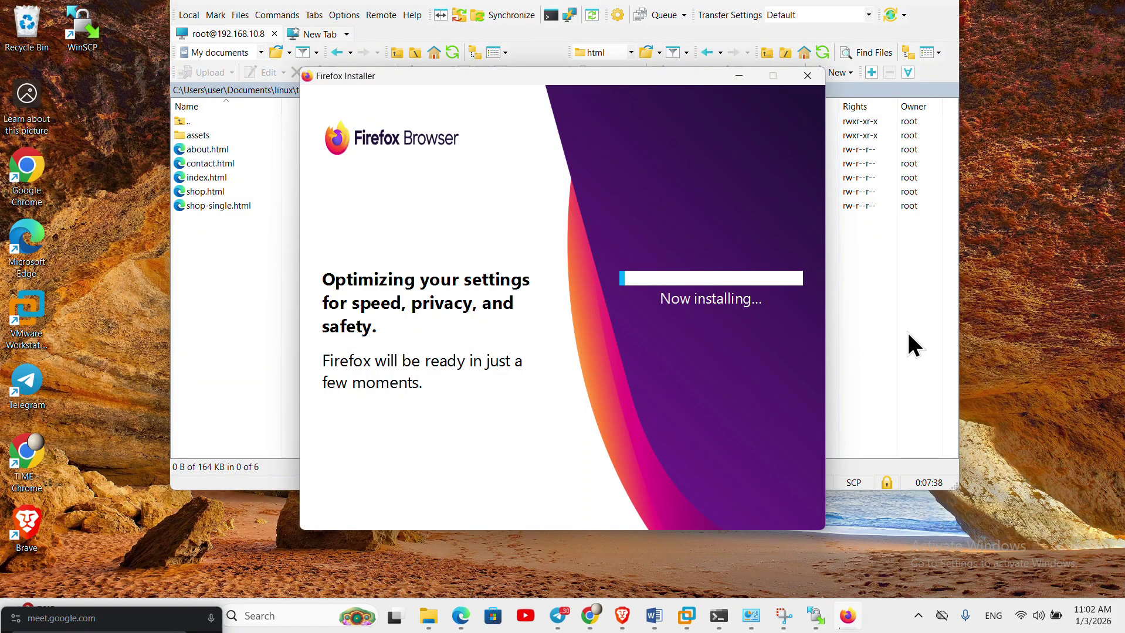
pyautogui.moveTo(333, 3); pyautogui.dragTo(218, 119)
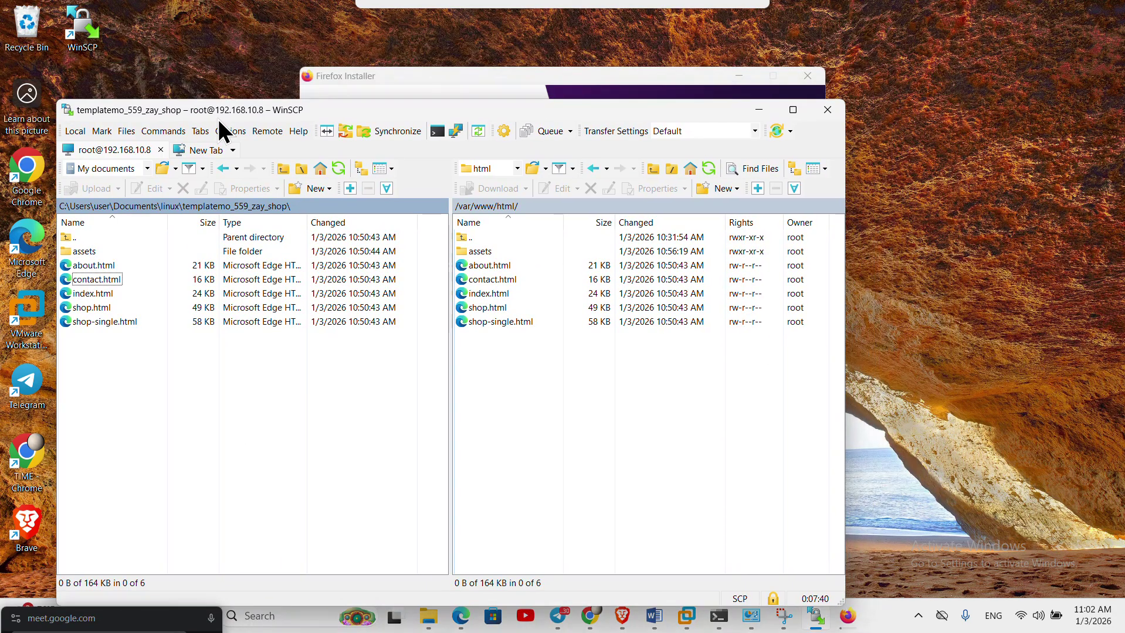
pyautogui.click(759, 112)
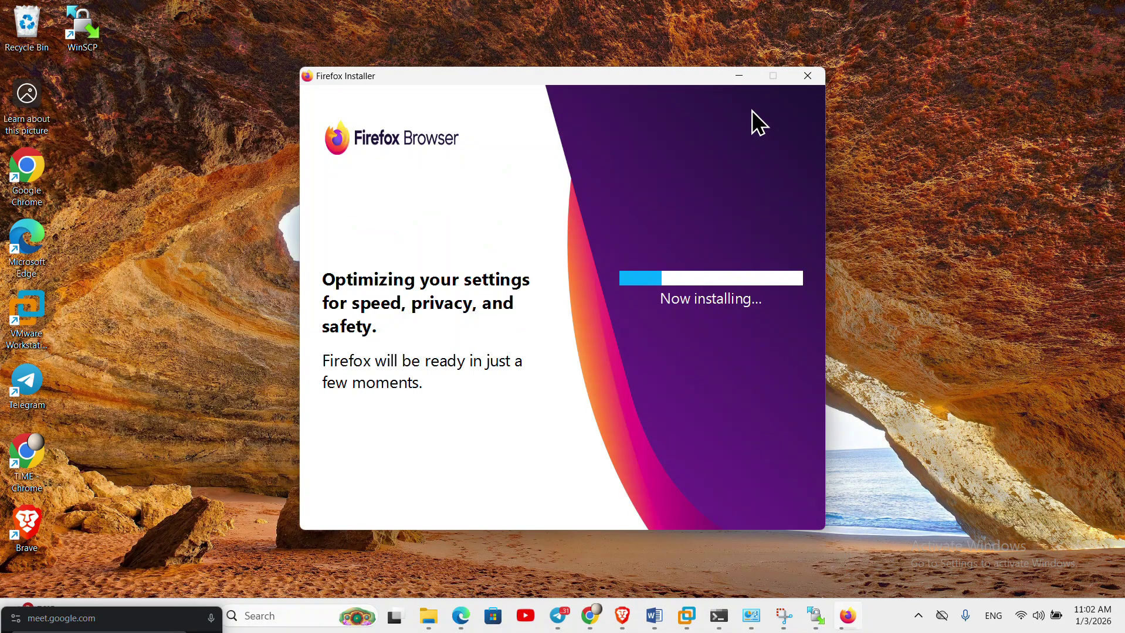
pyautogui.moveTo(598, 88); pyautogui.dragTo(760, 91)
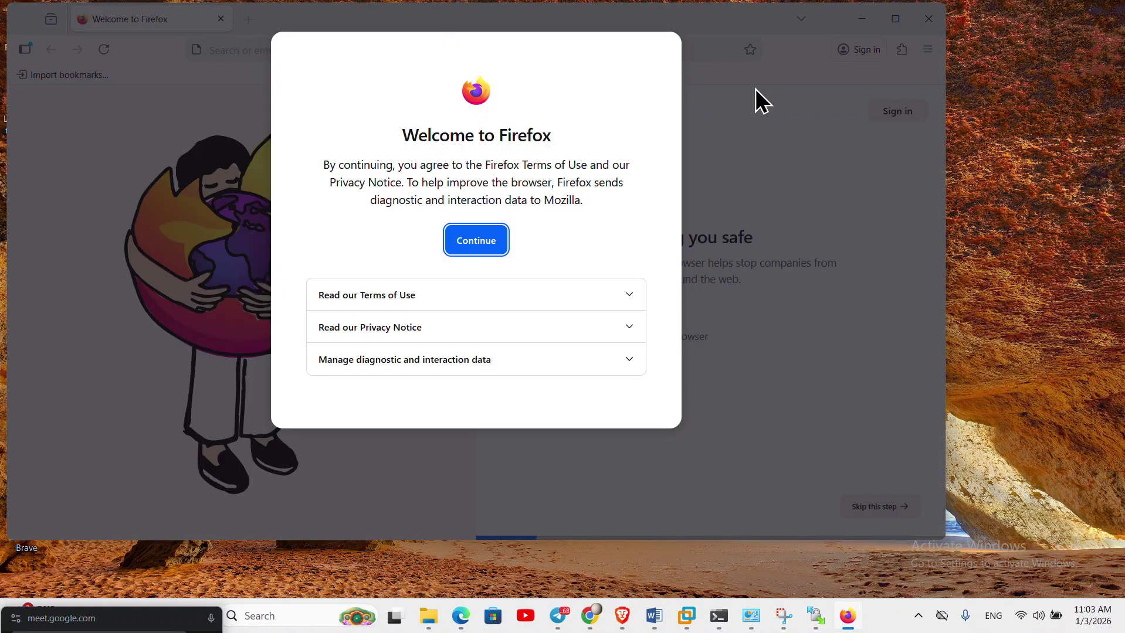
# - Accept Firefox's terms and skip the default-browser, import, questions and extensions pages to start browsing
pyautogui.click(490, 242)
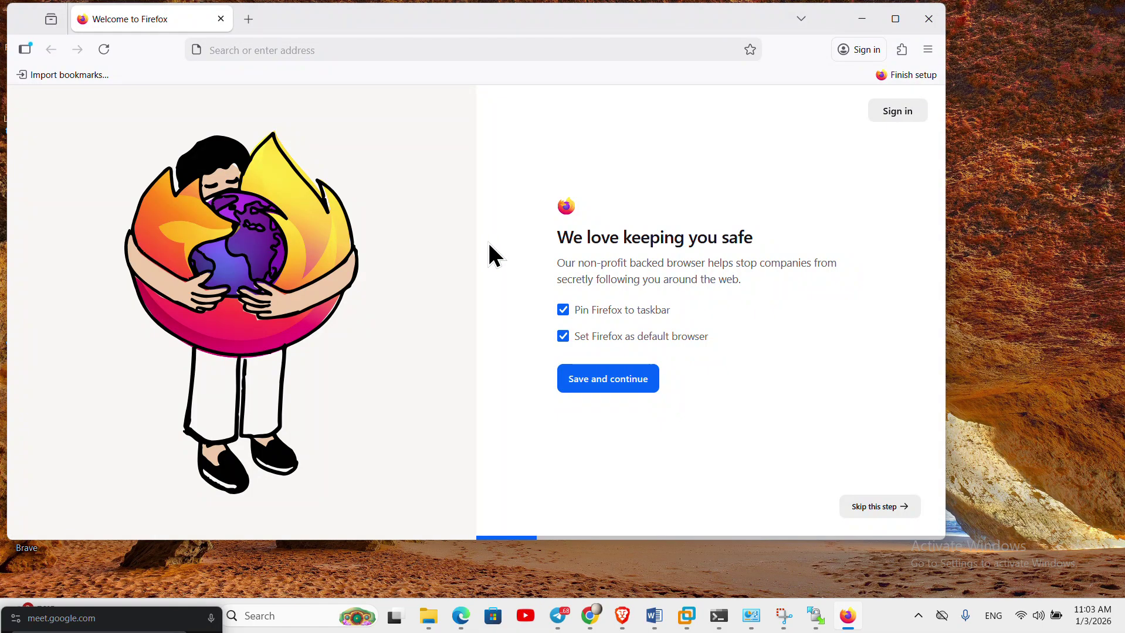
pyautogui.click(888, 508)
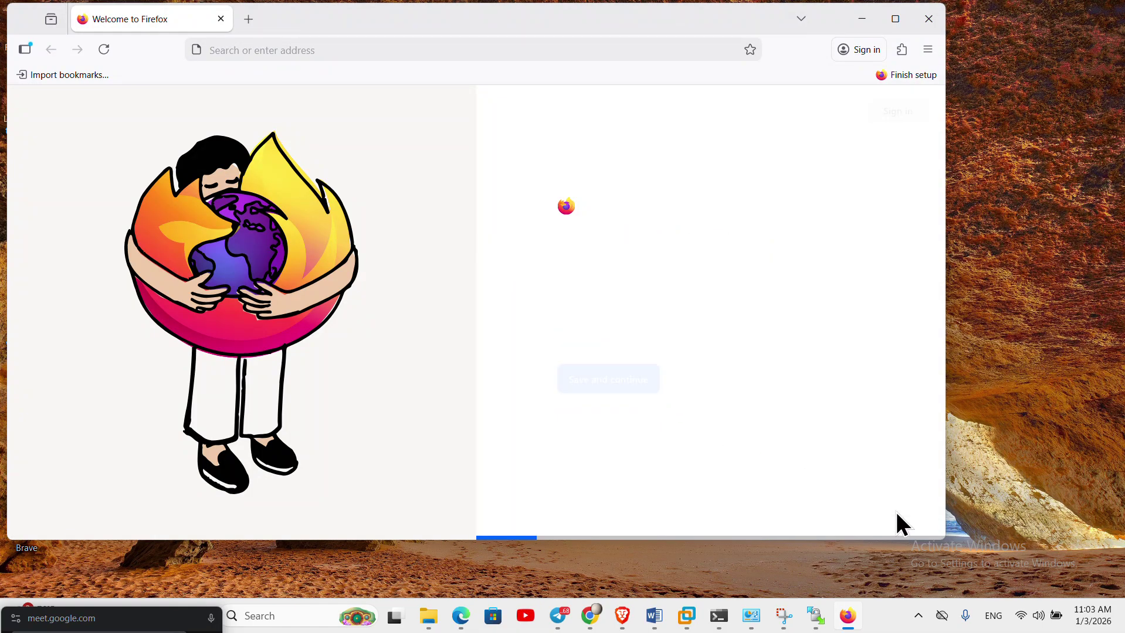
pyautogui.click(885, 502)
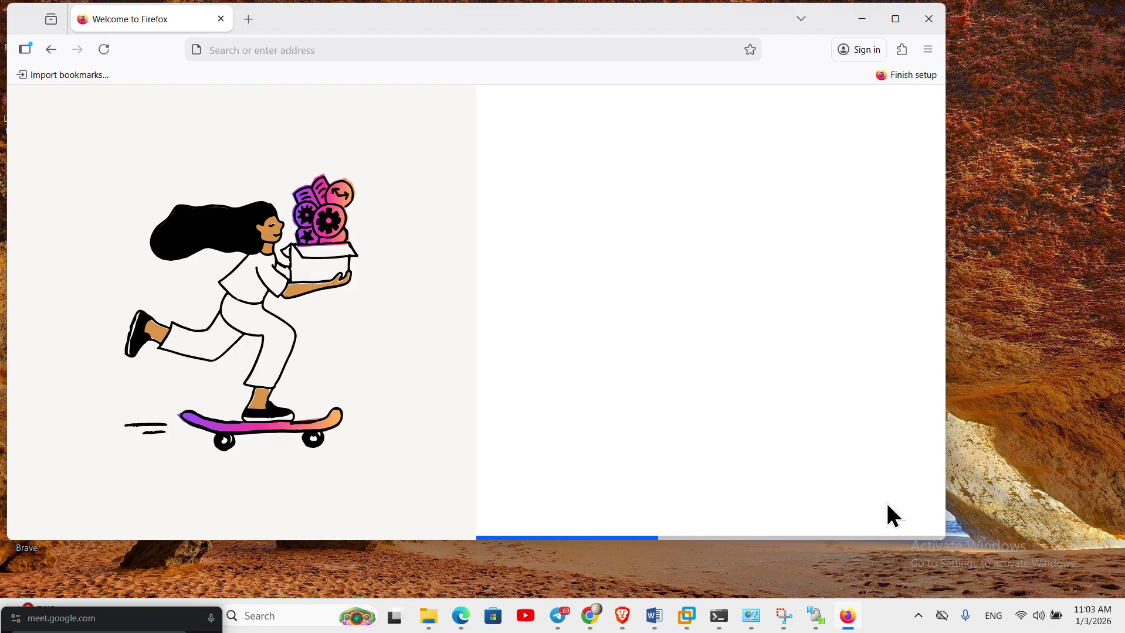
pyautogui.scroll(-2, 737, 458)
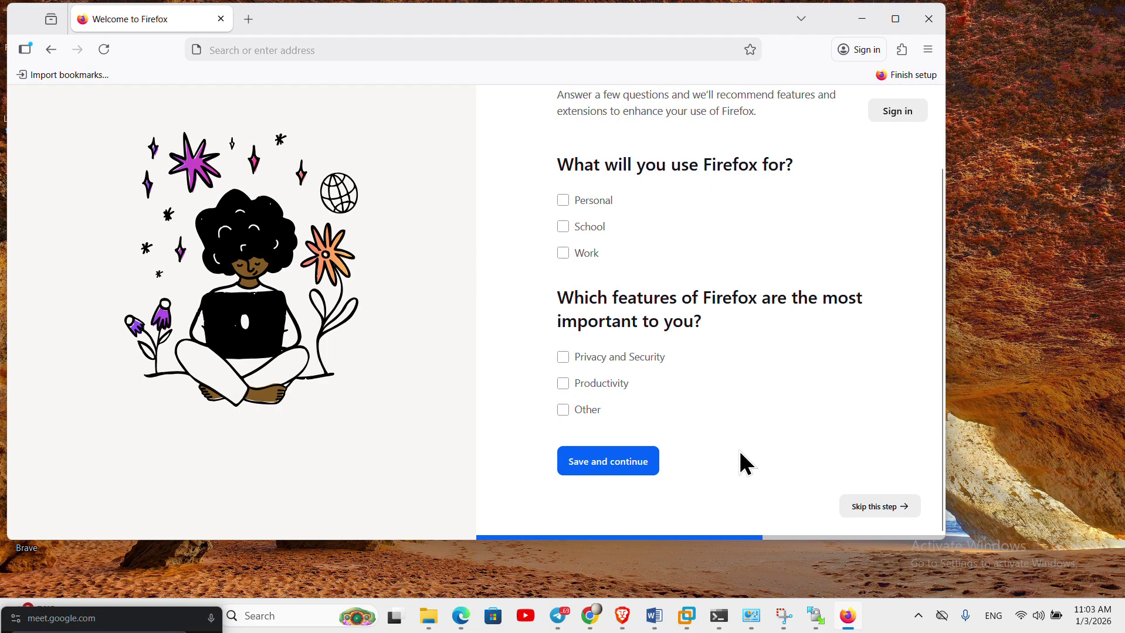
pyautogui.click(878, 506)
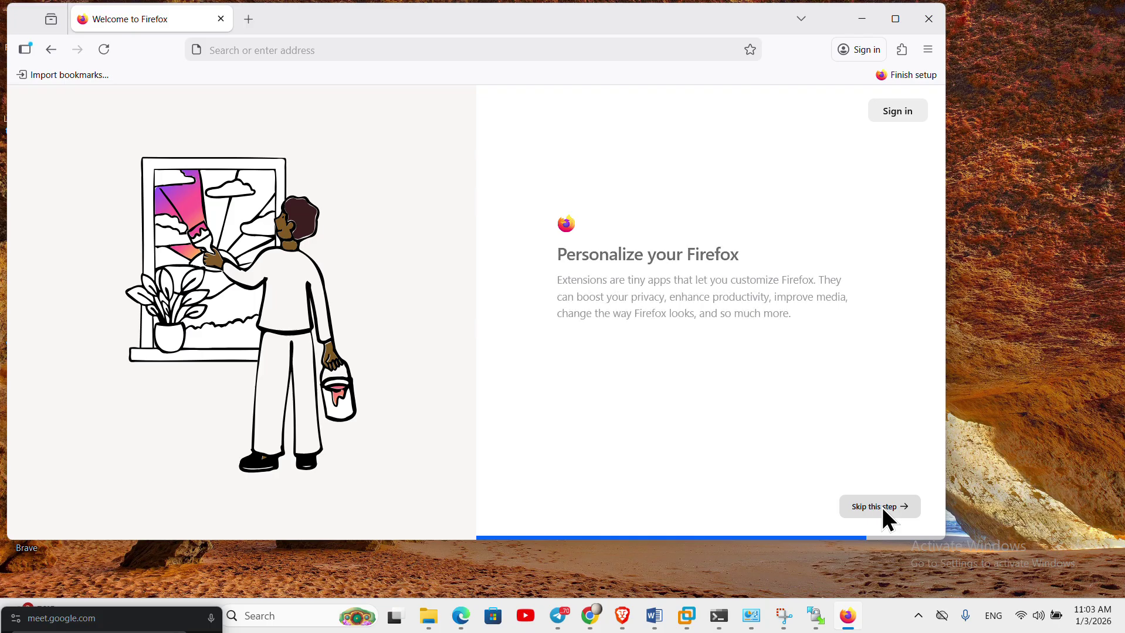
pyautogui.click(884, 505)
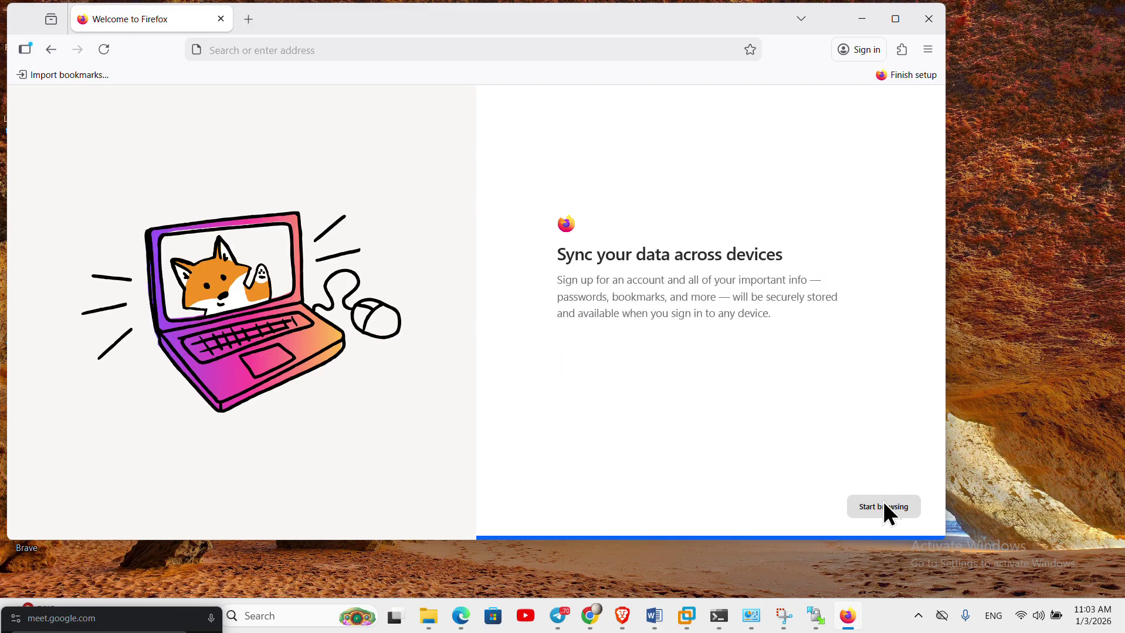
pyautogui.click(883, 502)
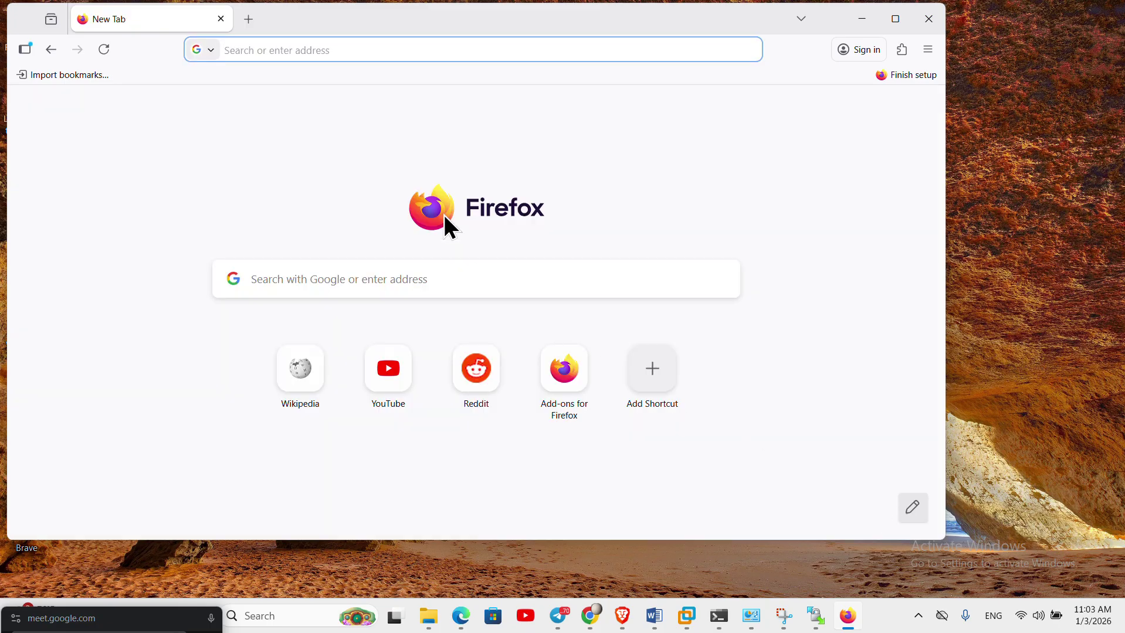
pyautogui.click(329, 49)
# - Paste the Zay Shop address, trim it to 192.168.10.8, load it and close the sidebar tip
pyautogui.write('http://192.168.10.8/index.html')
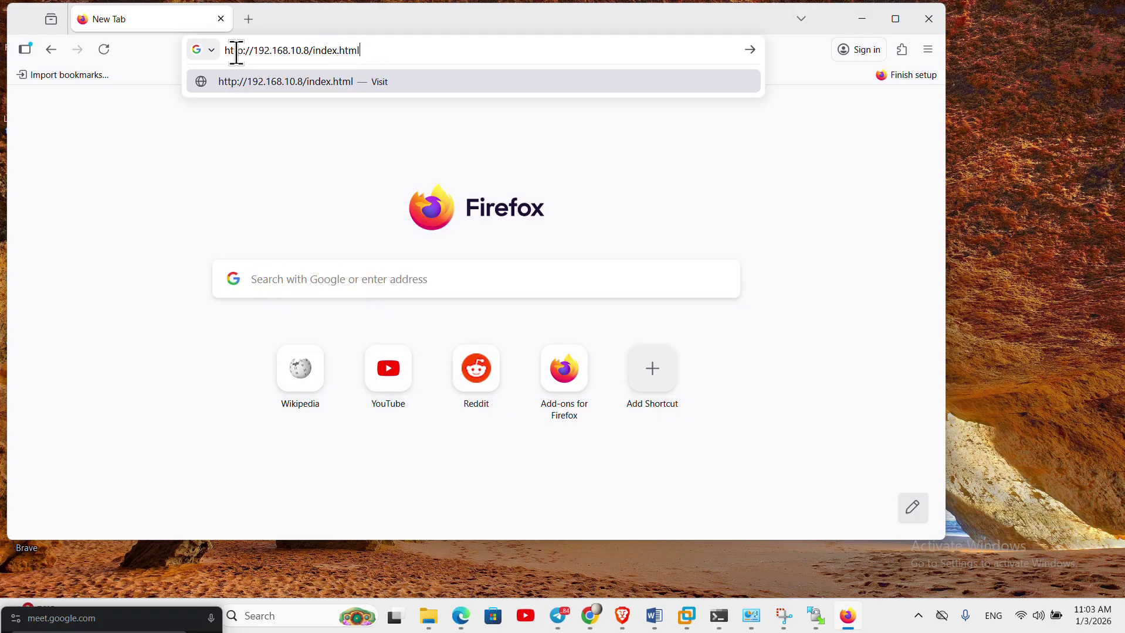
pyautogui.moveTo(244, 50); pyautogui.dragTo(177, 53)
pyautogui.moveTo(259, 50); pyautogui.dragTo(147, 50)
pyautogui.press('BackSpace')
pyautogui.write('1')
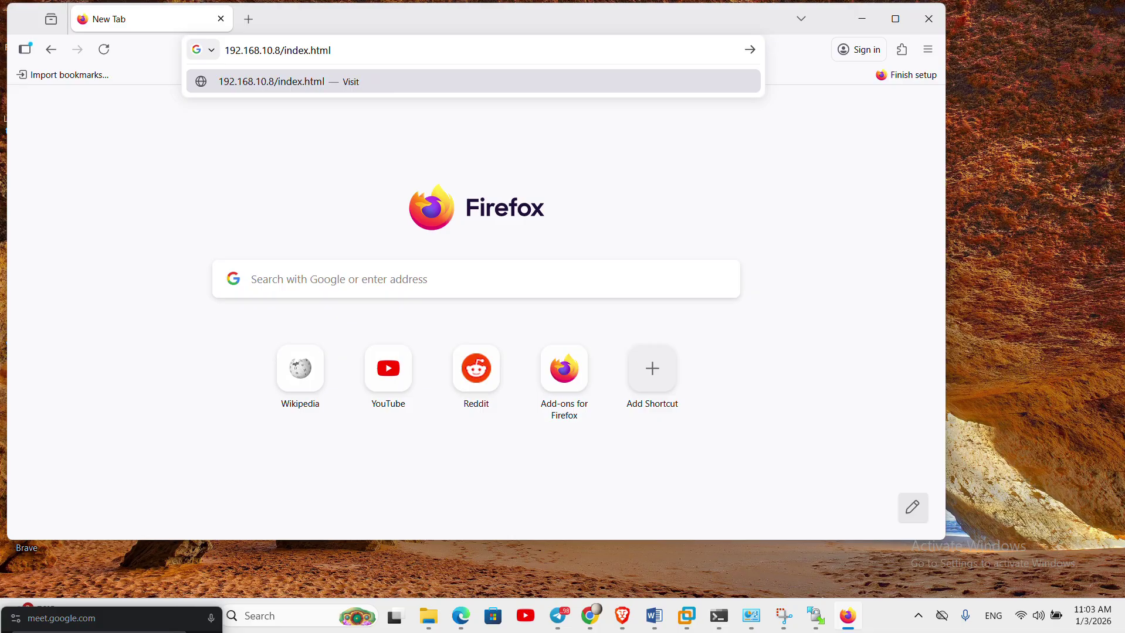
pyautogui.press('BackSpace')
pyautogui.press('BackSpace')
pyautogui.press('BackSpace')
pyautogui.press('BackSpace')
pyautogui.press('BackSpace')
pyautogui.press('BackSpace')
pyautogui.press('BackSpace')
pyautogui.press('BackSpace')
pyautogui.press('BackSpace')
pyautogui.press('BackSpace')
pyautogui.press('BackSpace')
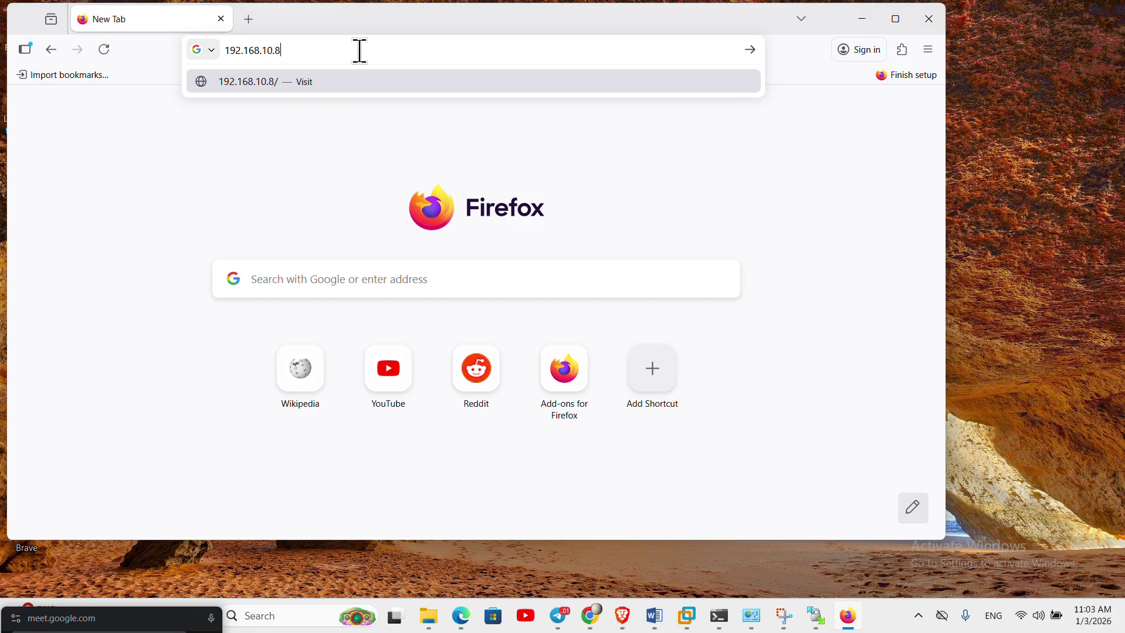
pyautogui.press('Return')
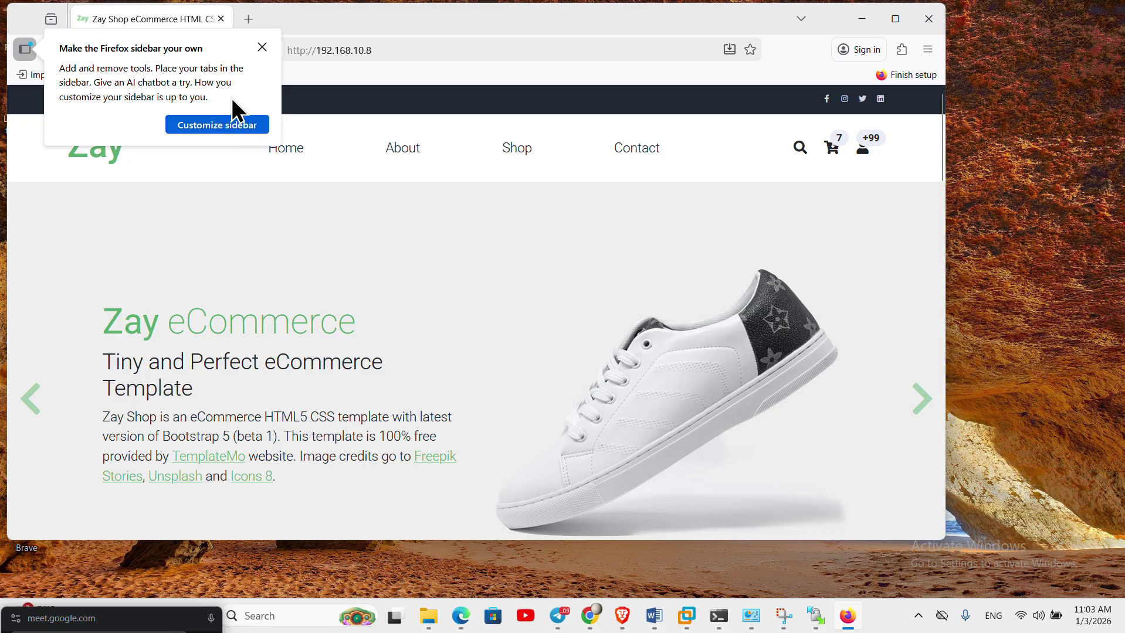
pyautogui.click(262, 46)
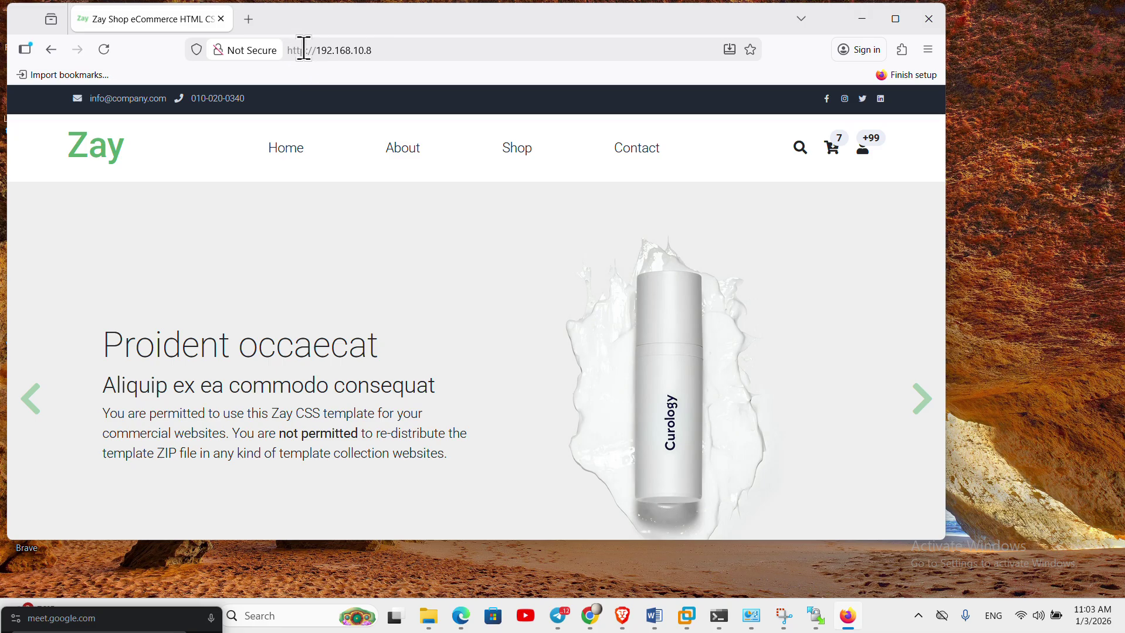
# - Maximize Firefox and load youtube.com in a new tab
pyautogui.doubleClick(737, 27)
pyautogui.click(215, 16)
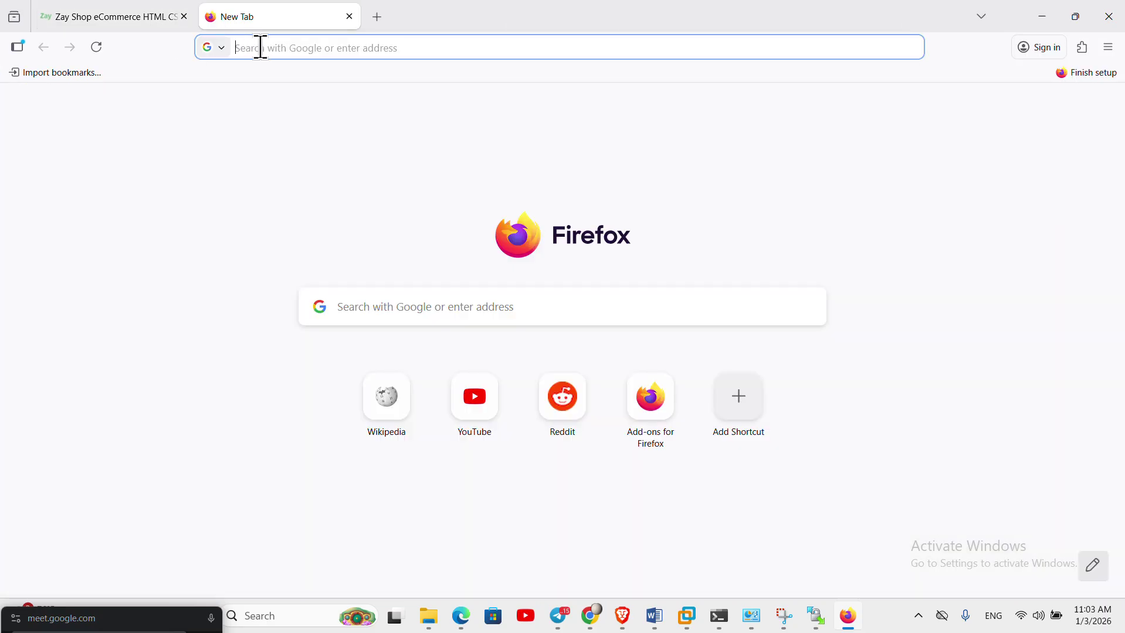
pyautogui.click(276, 50)
pyautogui.write('youtube.com')
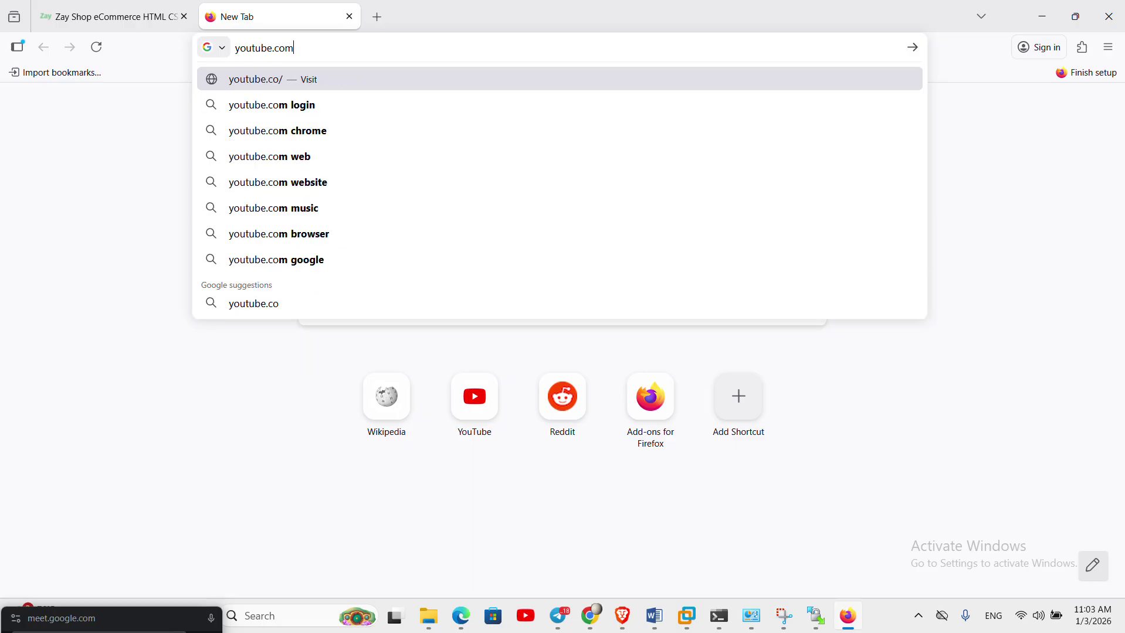
pyautogui.press('Return')
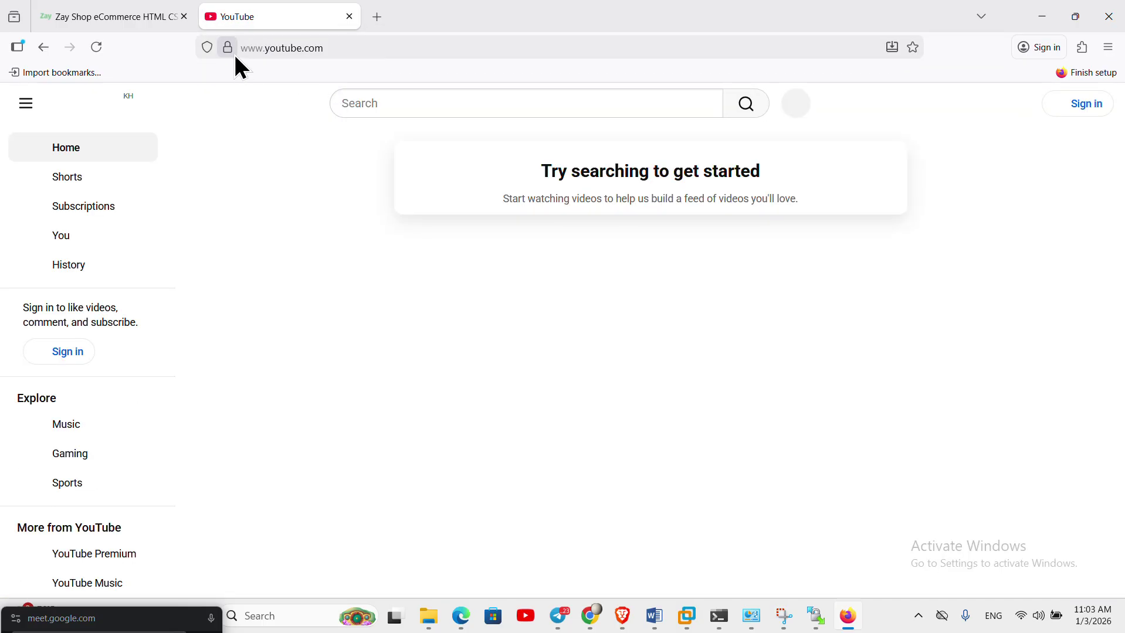
# - Check YouTube's full https address, then return to the Zay Shop tab
pyautogui.click(358, 54)
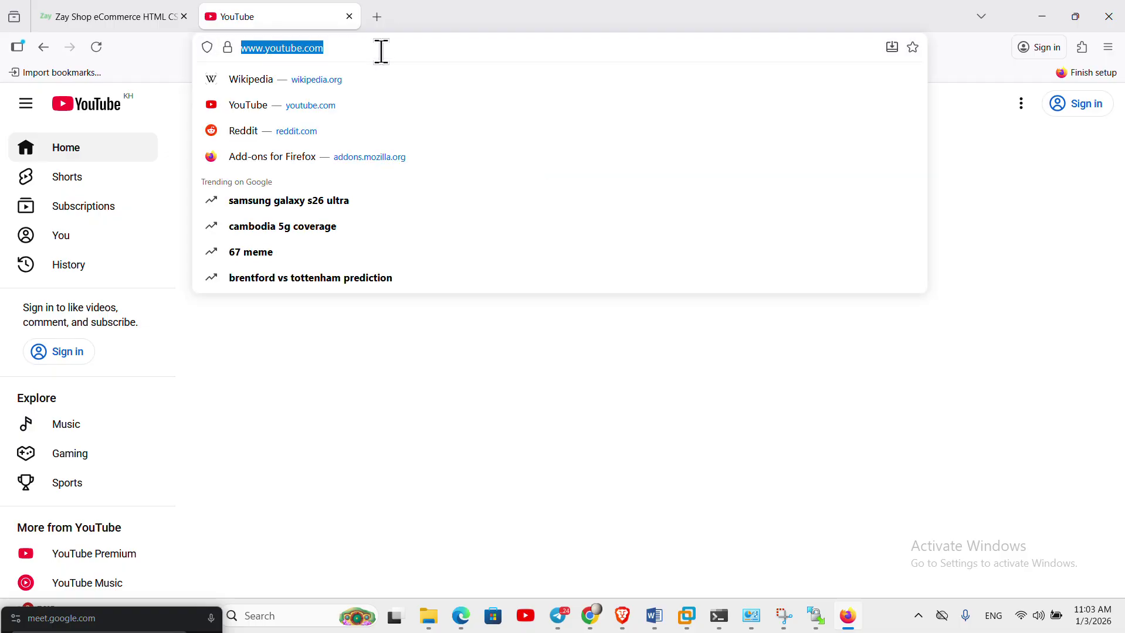
pyautogui.click(383, 50)
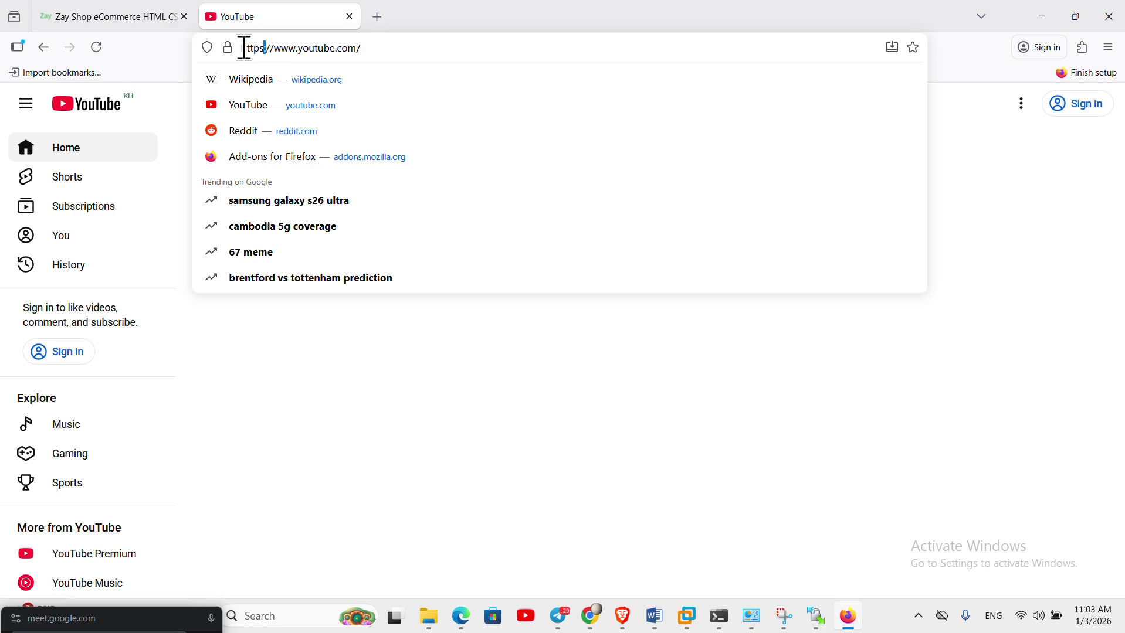
pyautogui.moveTo(245, 48)
pyautogui.mouseDown()
pyautogui.moveTo(382, 53)
pyautogui.moveTo(265, 49)
pyautogui.mouseUp()
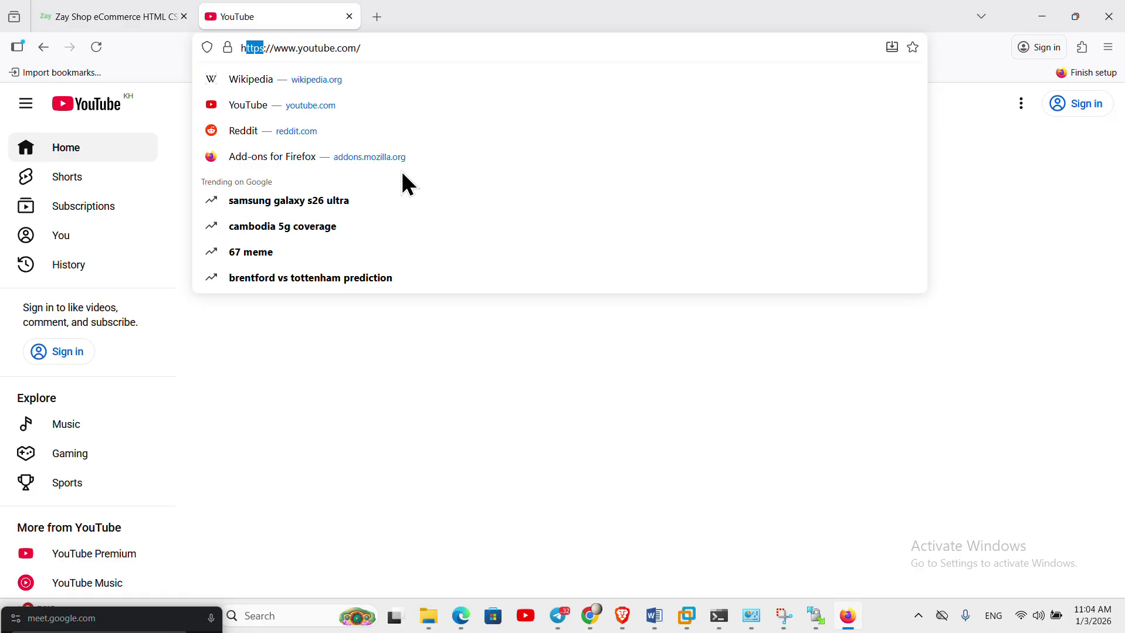
pyautogui.click(108, 19)
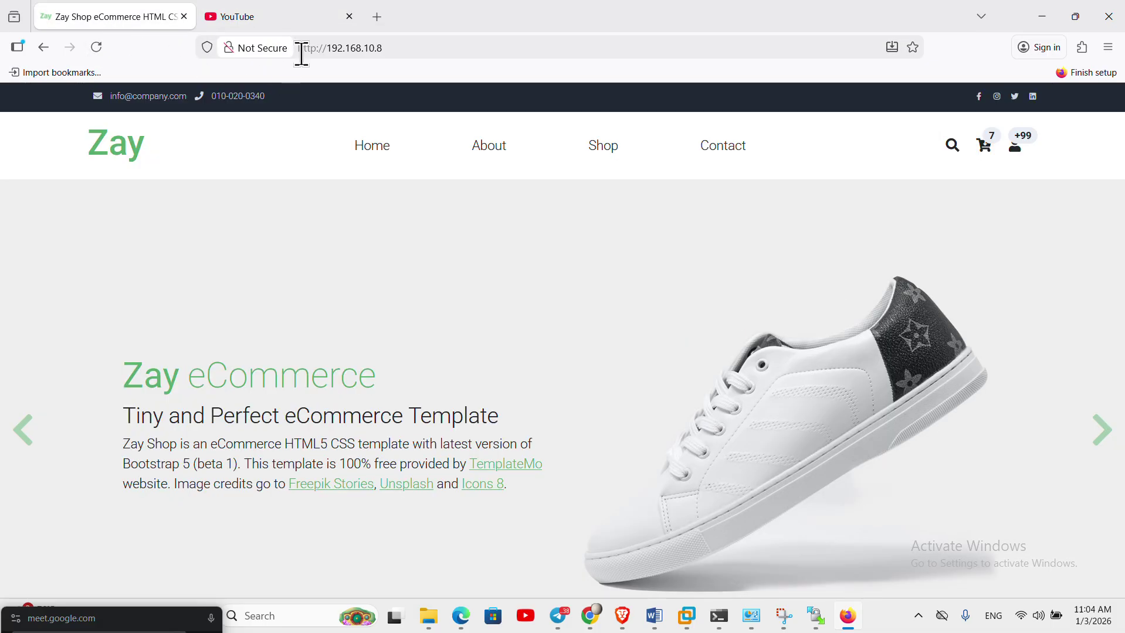
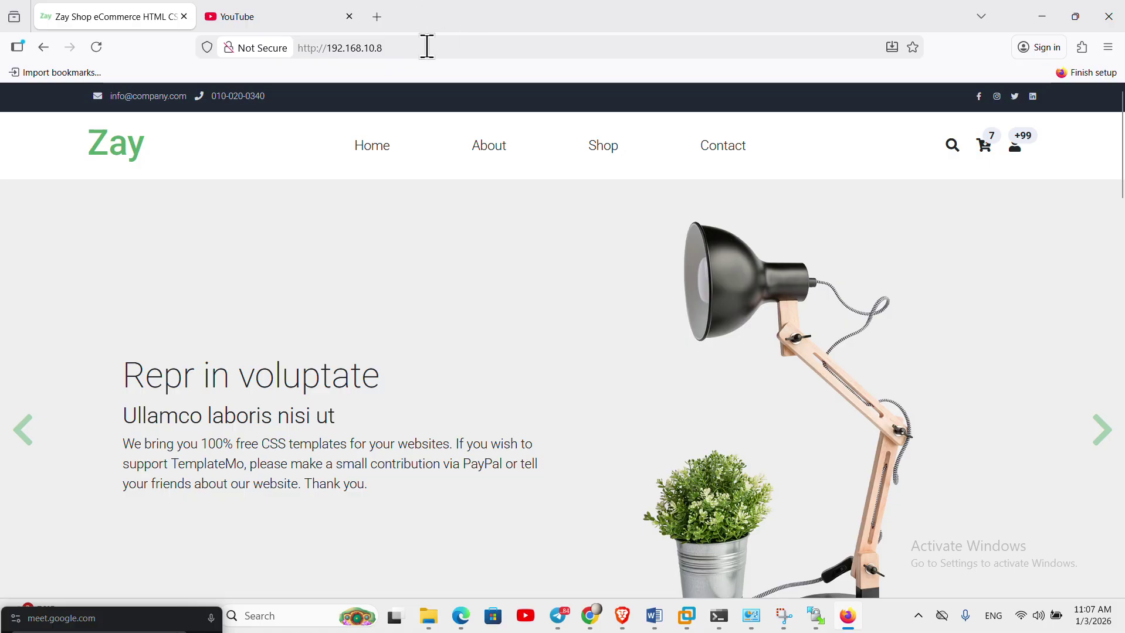
# - In a new tab on google.com, search for 'encryption decryption'
pyautogui.click(377, 17)
pyautogui.click(477, 308)
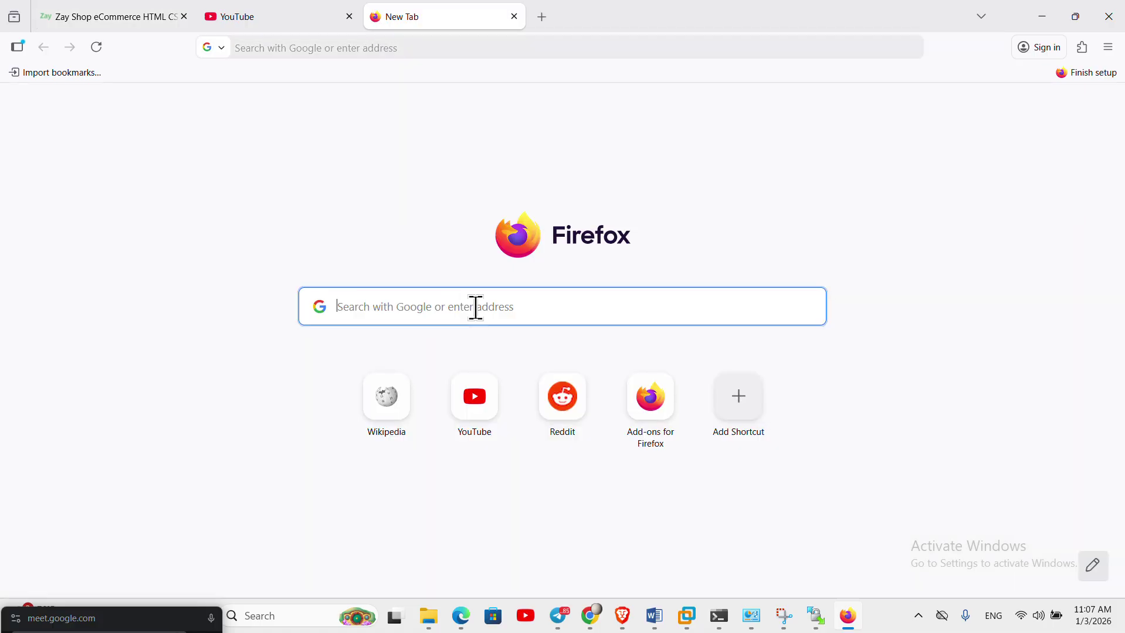
pyautogui.write('goog')
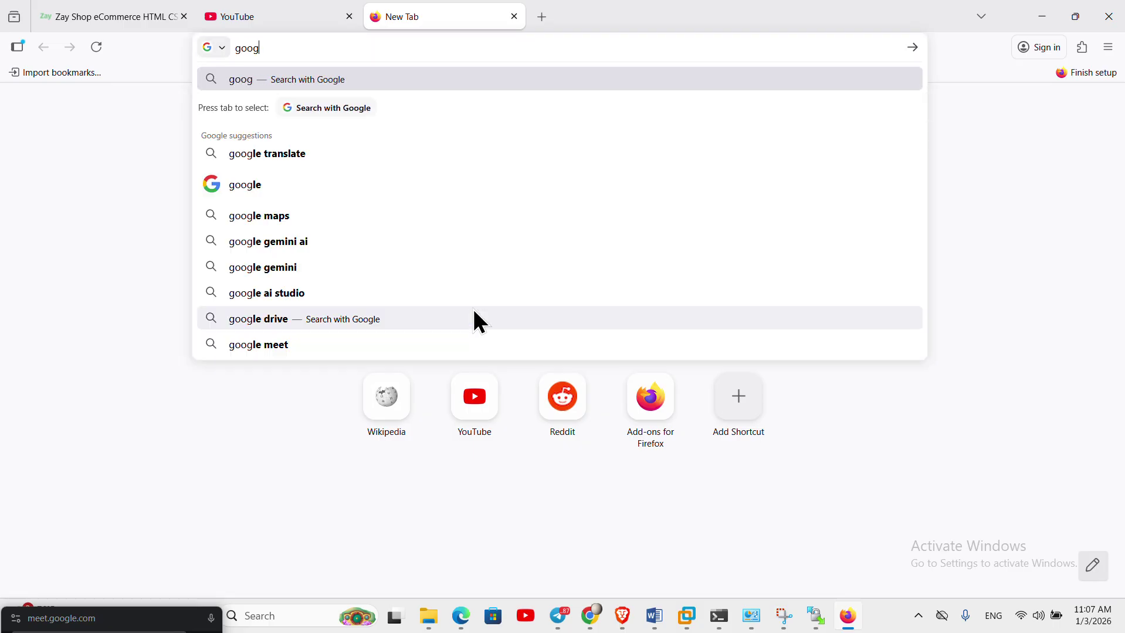
pyautogui.write('le.com')
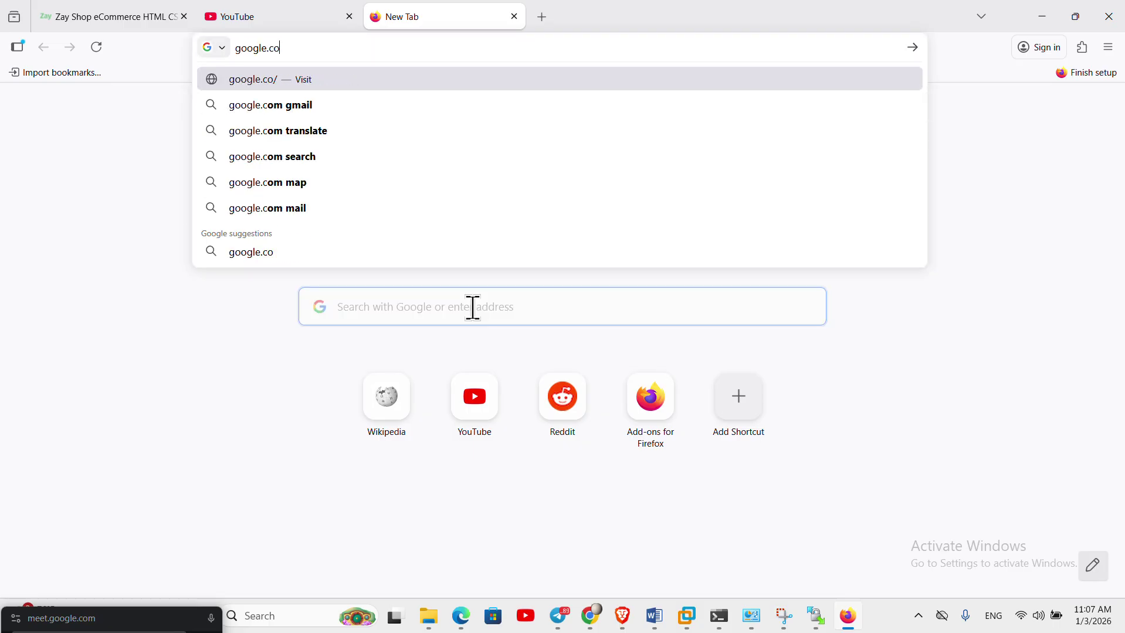
pyautogui.press('Return')
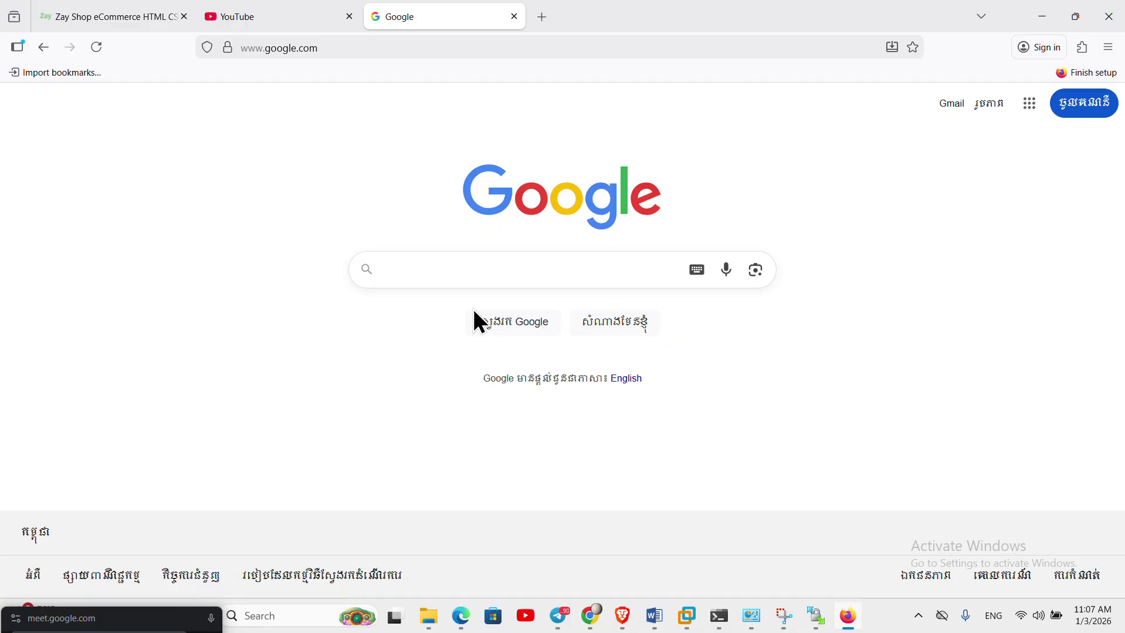
pyautogui.write('enc')
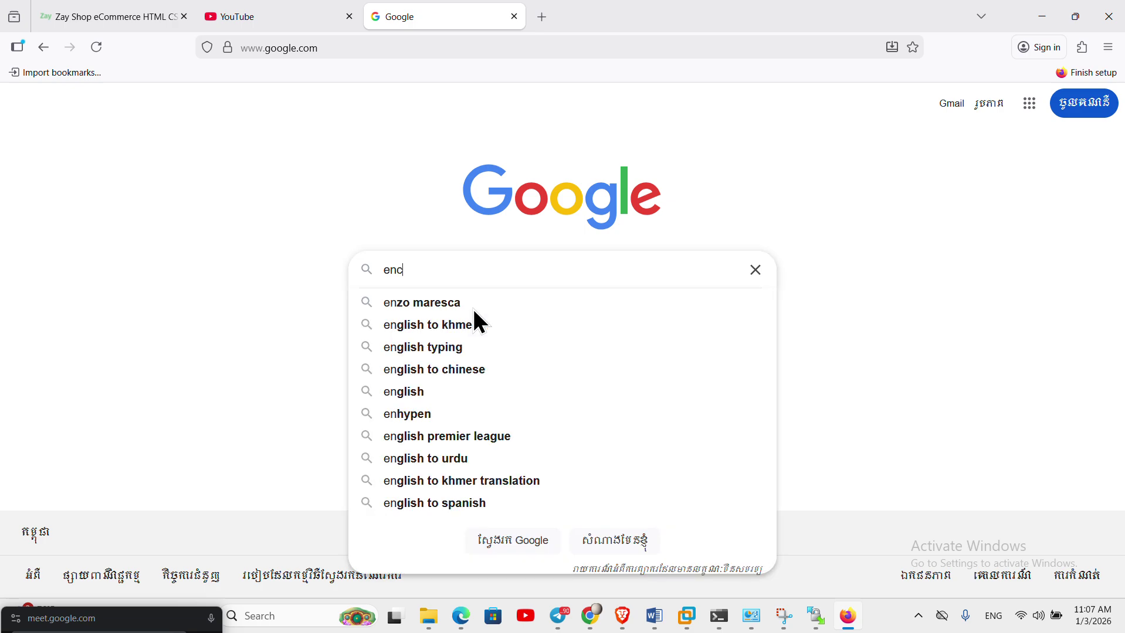
pyautogui.write('ription ')
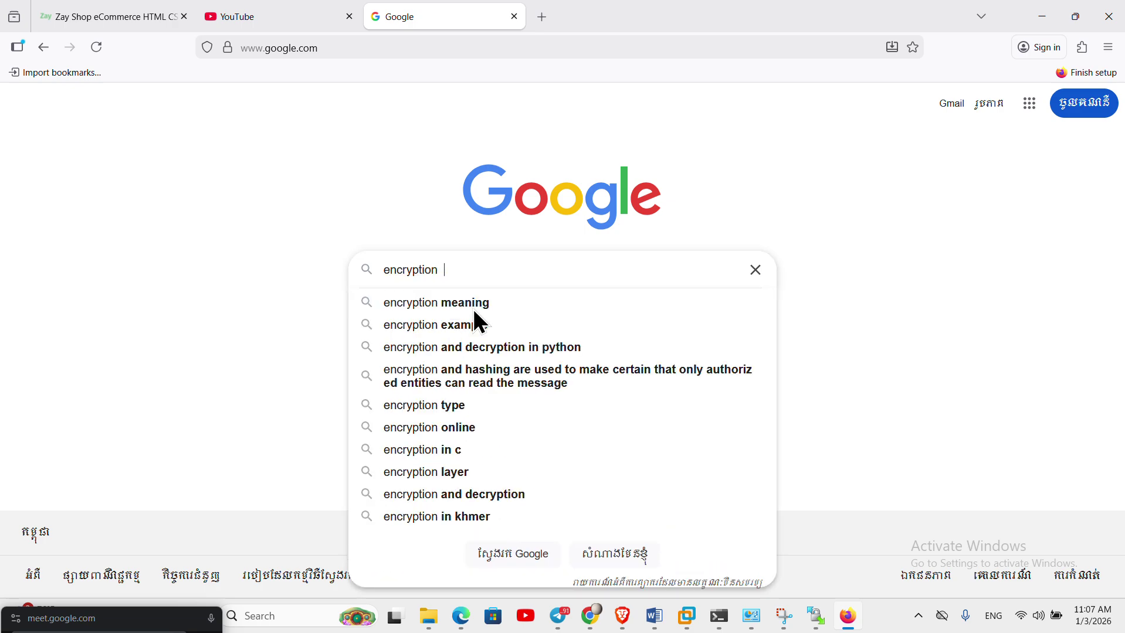
pyautogui.write(' de')
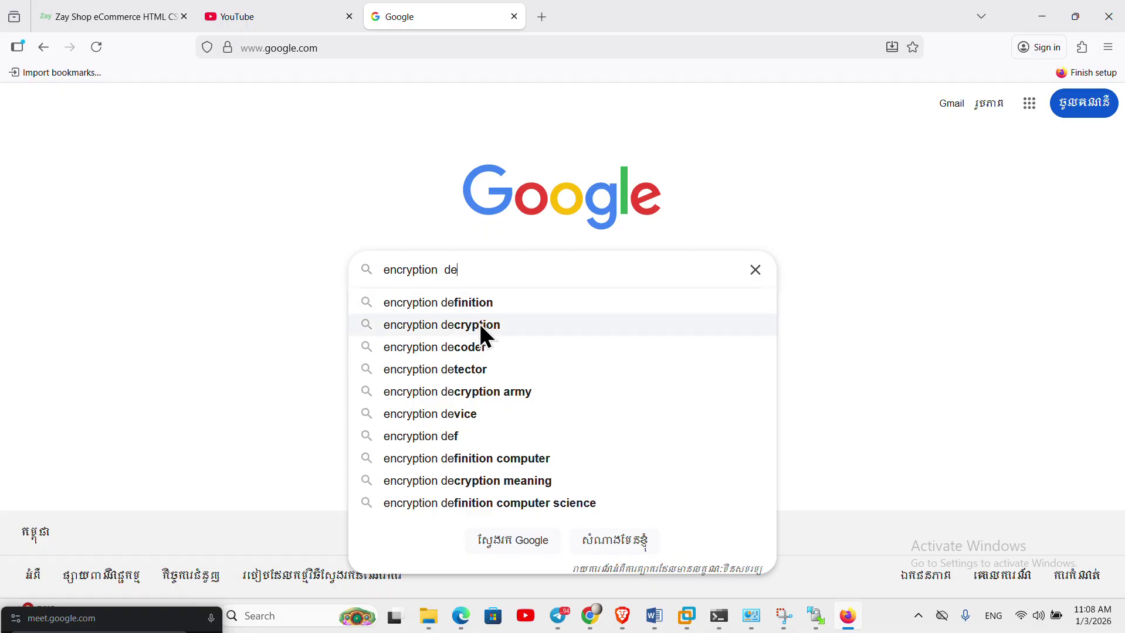
pyautogui.click(479, 323)
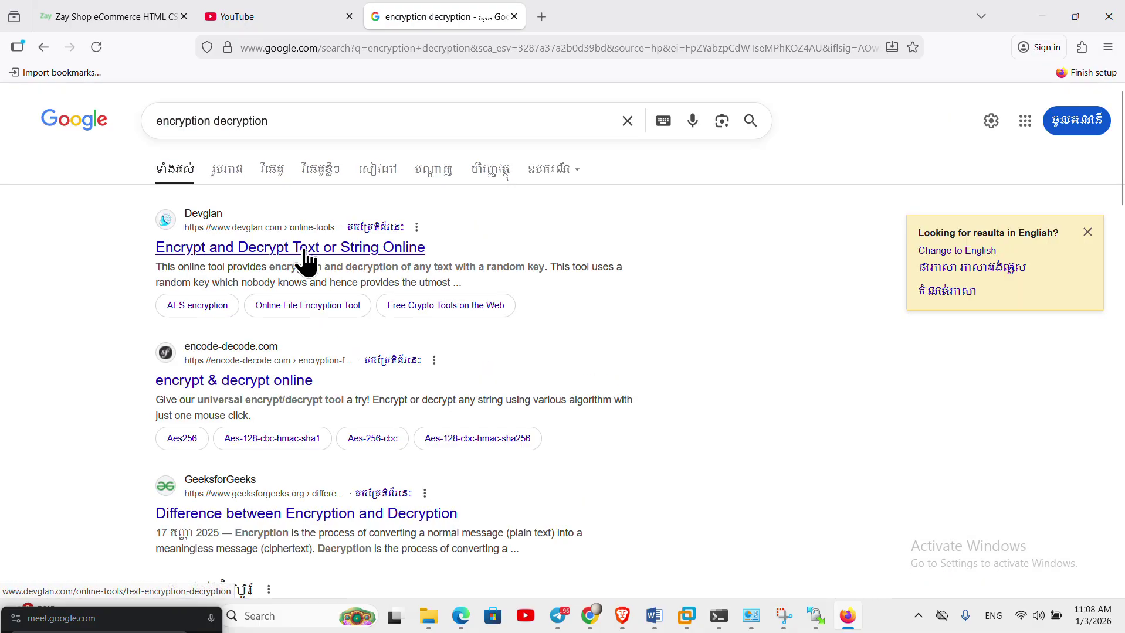
# - Open the Devglan and encode-decode.com results in background tabs and switch to encode-decode.com
pyautogui.rightClick(305, 248)
pyautogui.click(398, 271)
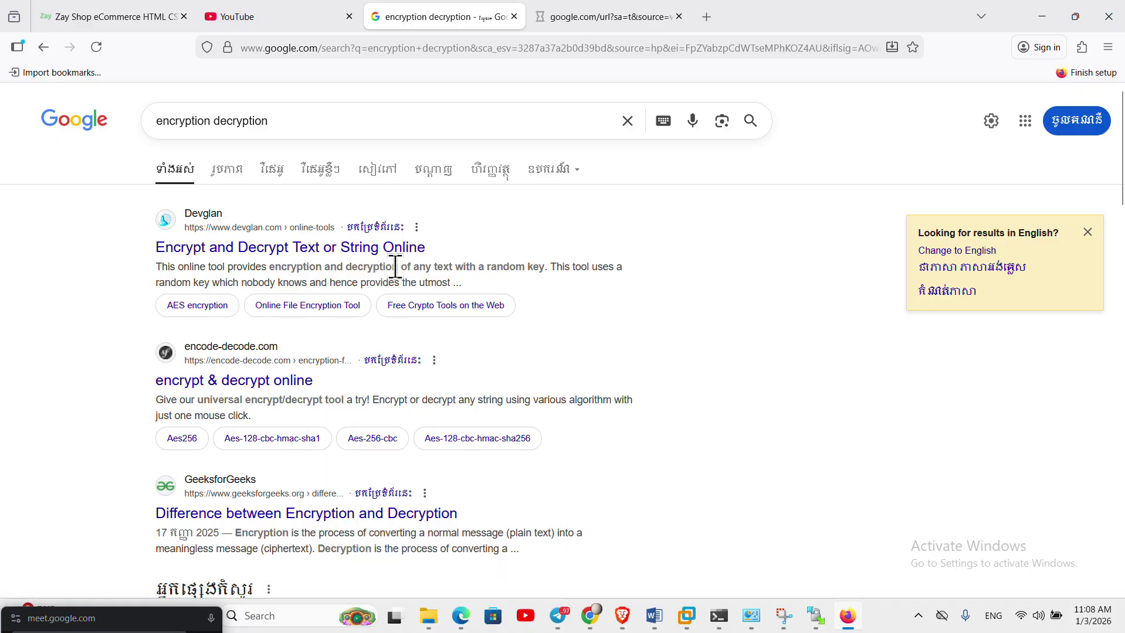
pyautogui.rightClick(279, 380)
pyautogui.click(377, 98)
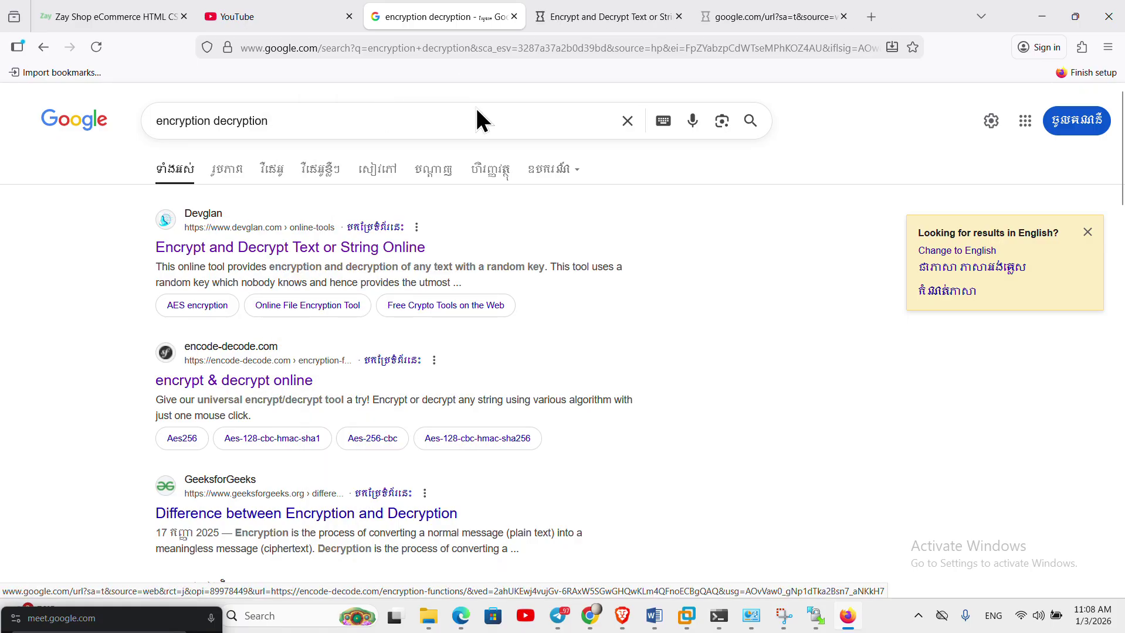
pyautogui.click(739, 18)
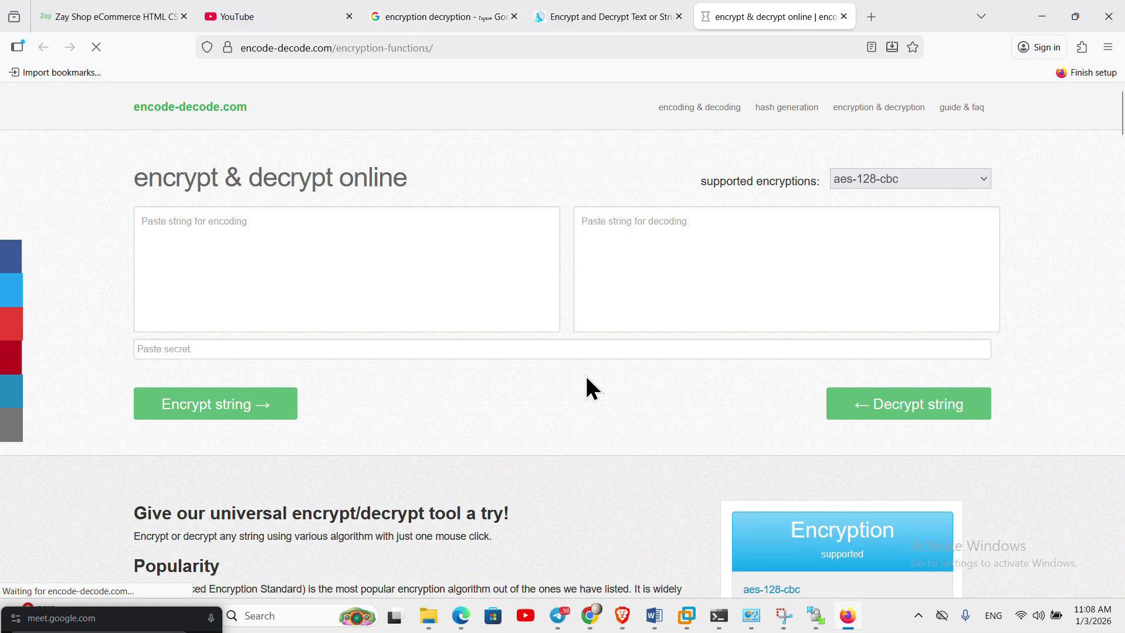
# - Type the two-line note 'mypassworld : telegram' plus its password into the encoding box
pyautogui.click(396, 254)
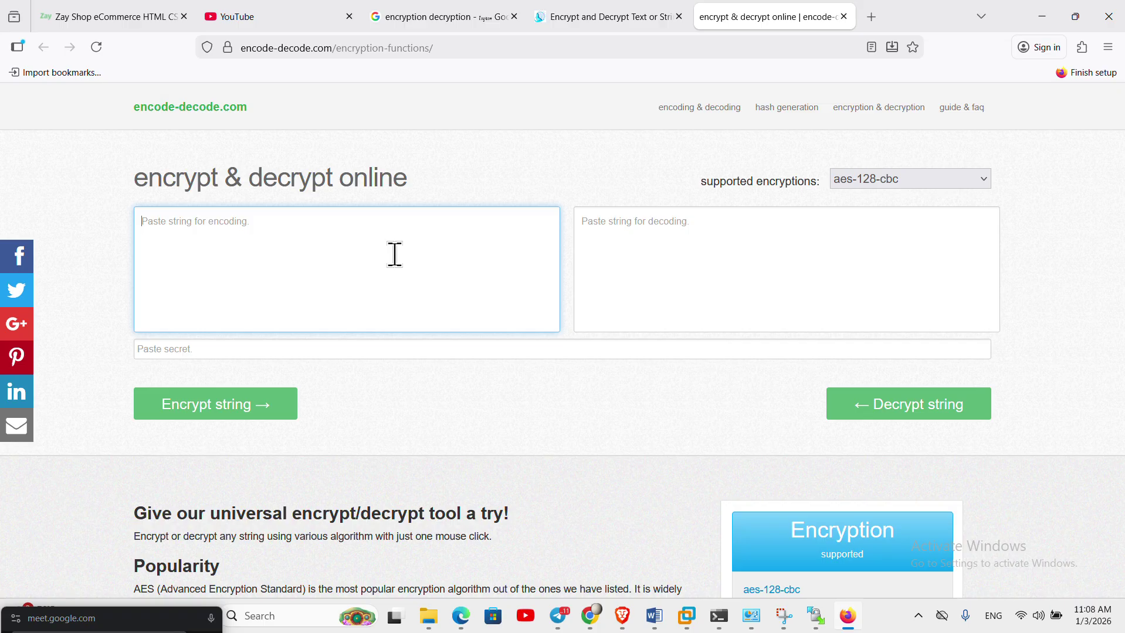
pyautogui.write('pmap')
pyautogui.press('BackSpace')
pyautogui.press('BackSpace')
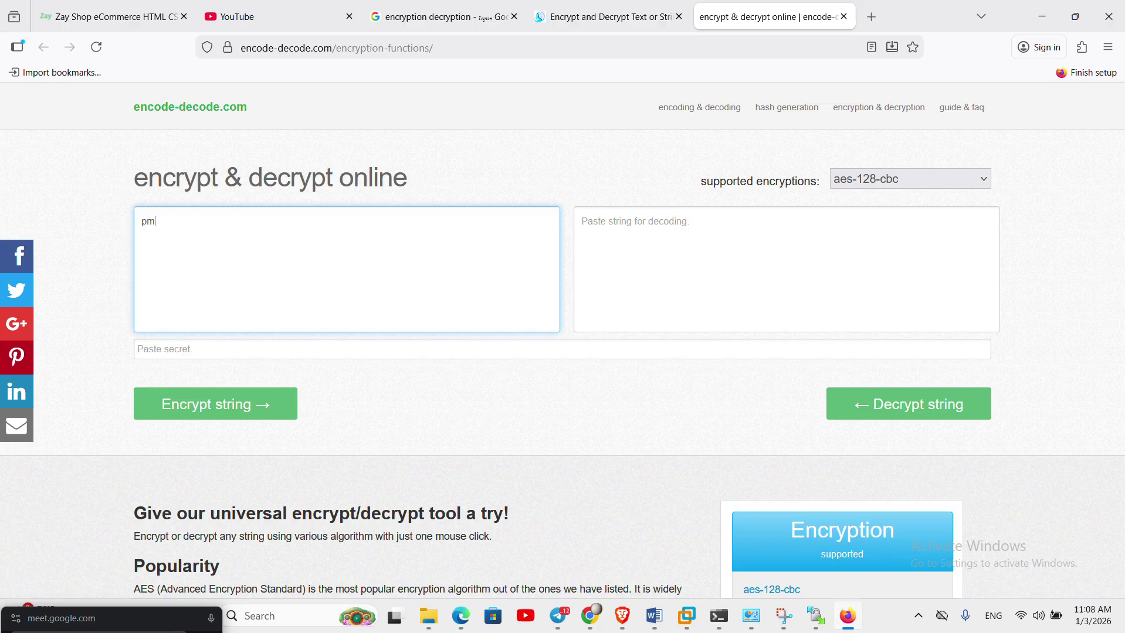
pyautogui.press('BackSpace')
pyautogui.press('BackSpace')
pyautogui.write('mypass')
pyautogui.write('worl')
pyautogui.write('d ')
pyautogui.write(': ')
pyautogui.write('teleg')
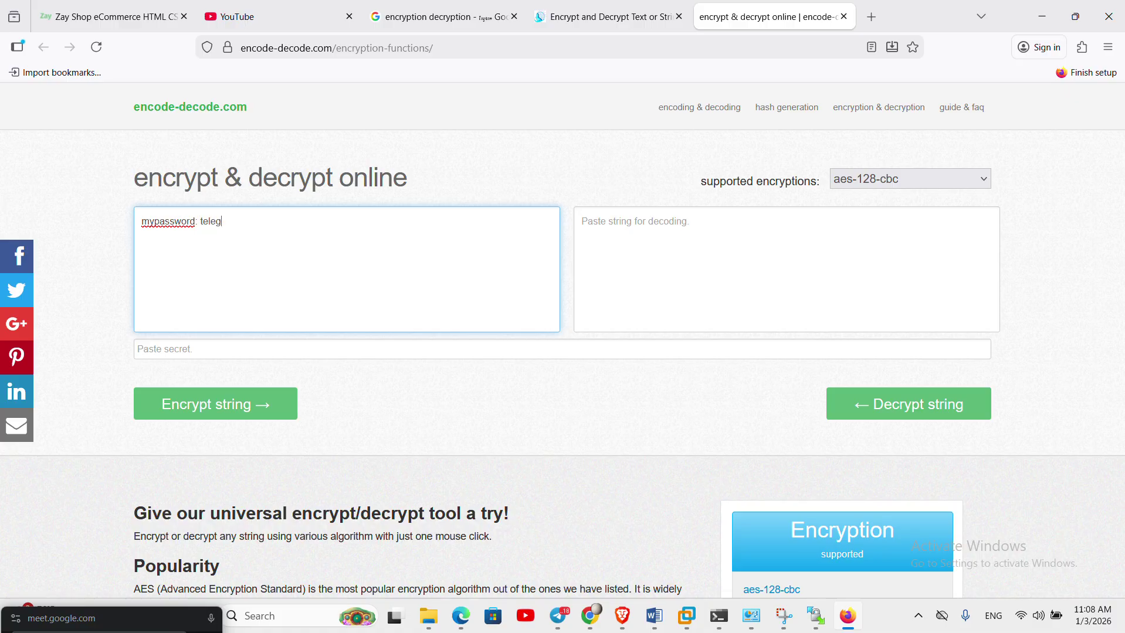
pyautogui.write('ram')
pyautogui.press('Left')
pyautogui.press('Left')
pyautogui.press('Left')
pyautogui.press('Left')
pyautogui.press('Left')
pyautogui.press('BackSpace')
pyautogui.press('BackSpace')
pyautogui.write('1234!@#')
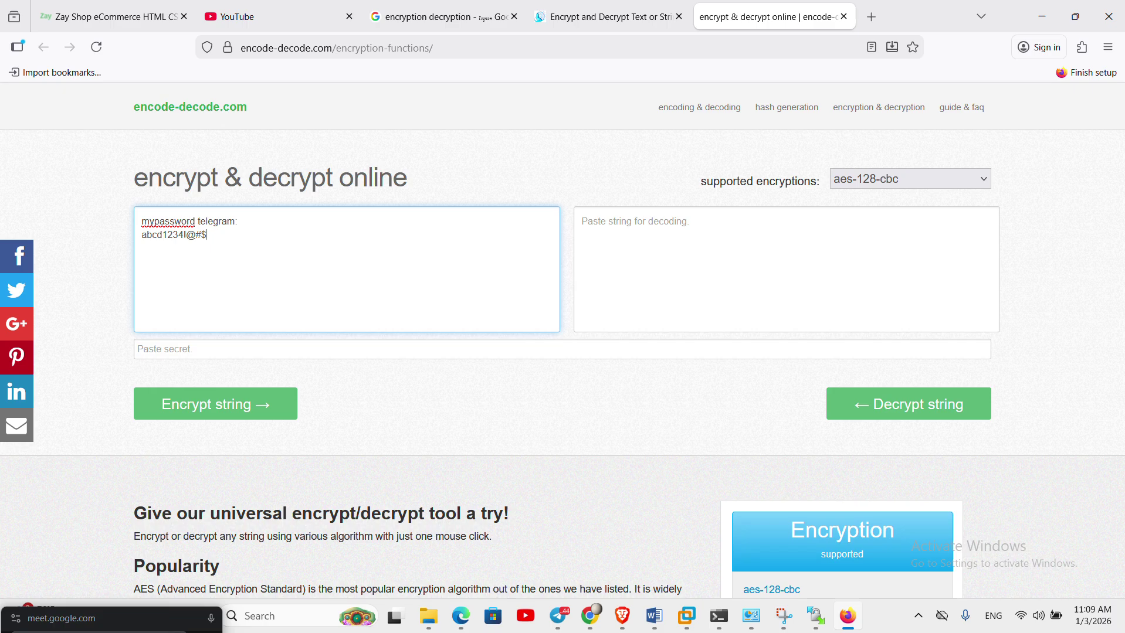
# - Enter a one-character secret key, encrypt the note with aes-128-cbc, and select the ciphertext
pyautogui.click(265, 349)
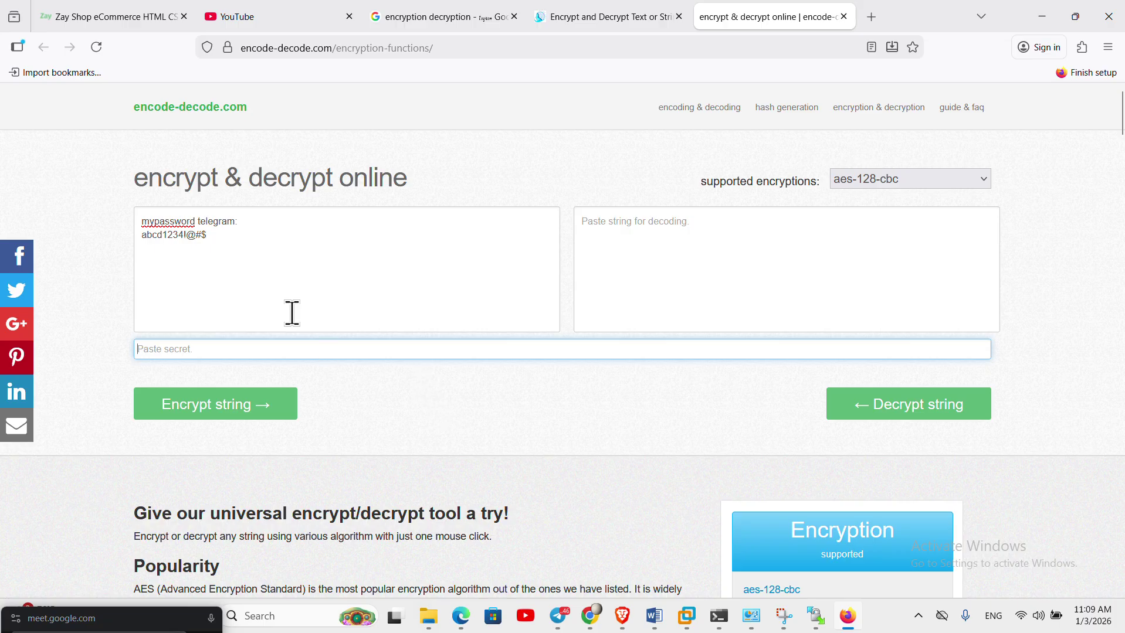
pyautogui.click(198, 240)
pyautogui.moveTo(198, 240); pyautogui.dragTo(100, 231)
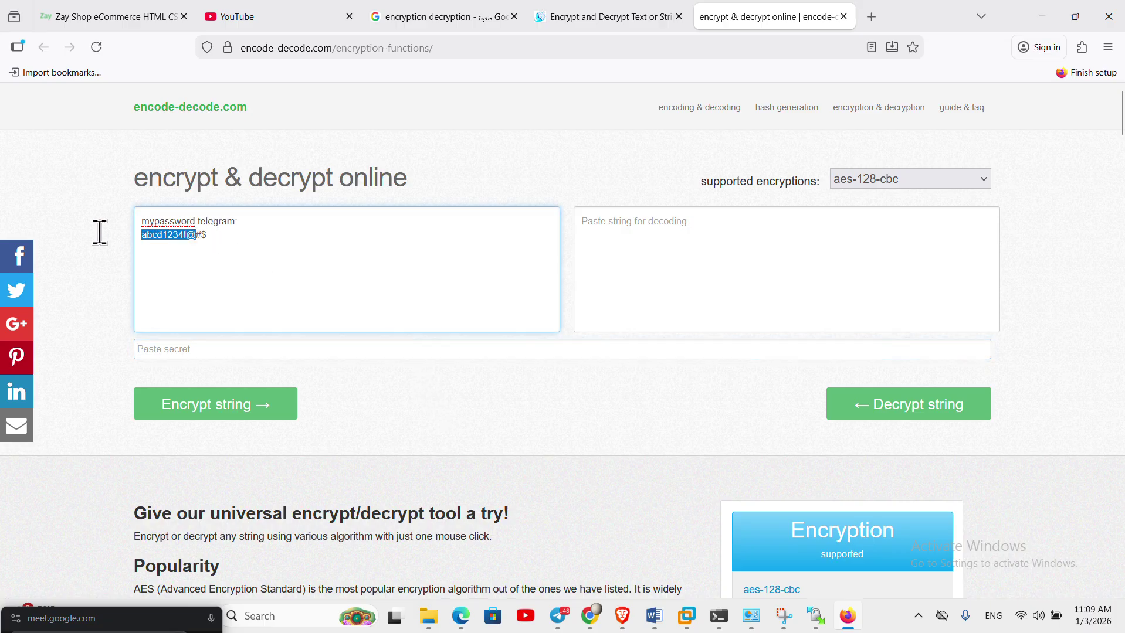
pyautogui.click(196, 351)
pyautogui.write('abc')
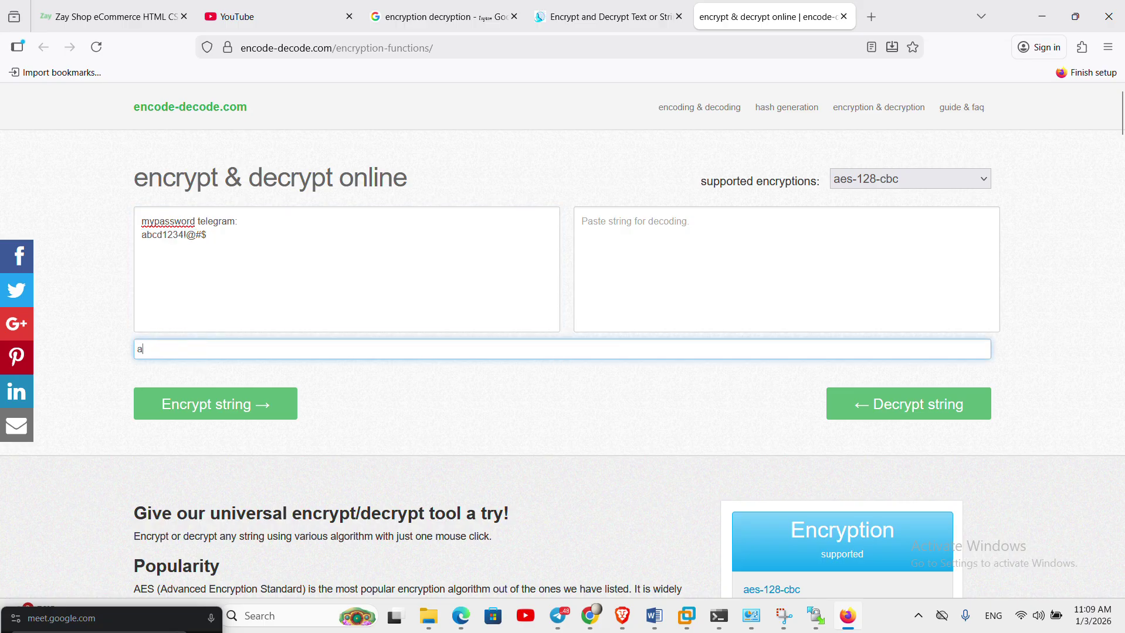
pyautogui.click(227, 414)
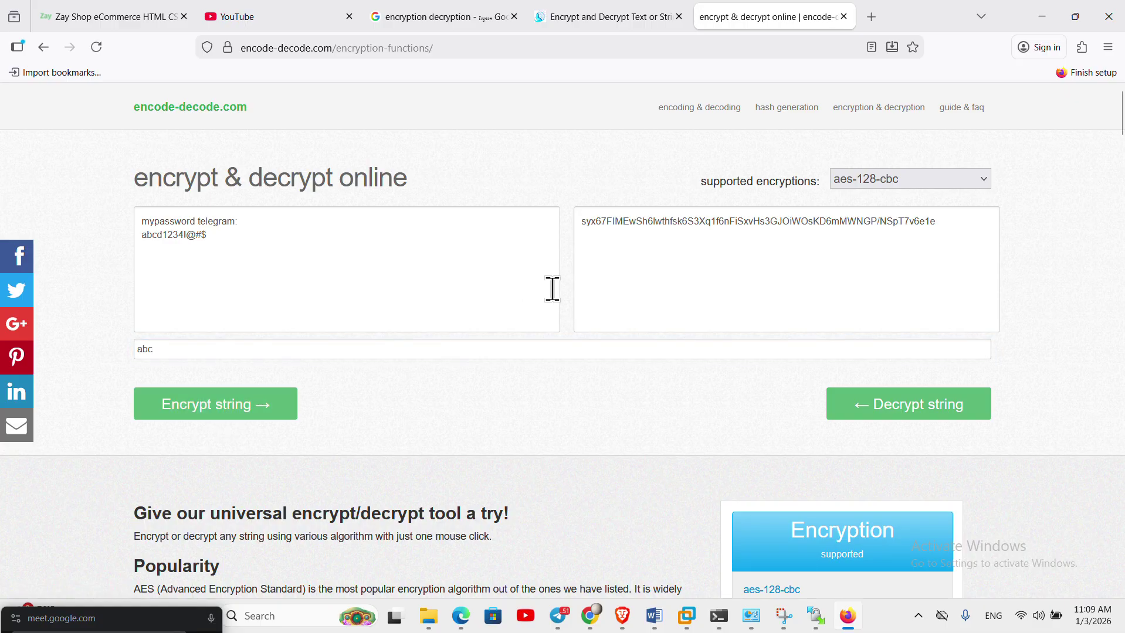
pyautogui.moveTo(957, 221); pyautogui.dragTo(559, 191)
pyautogui.hotkey('ctrl', 'c')
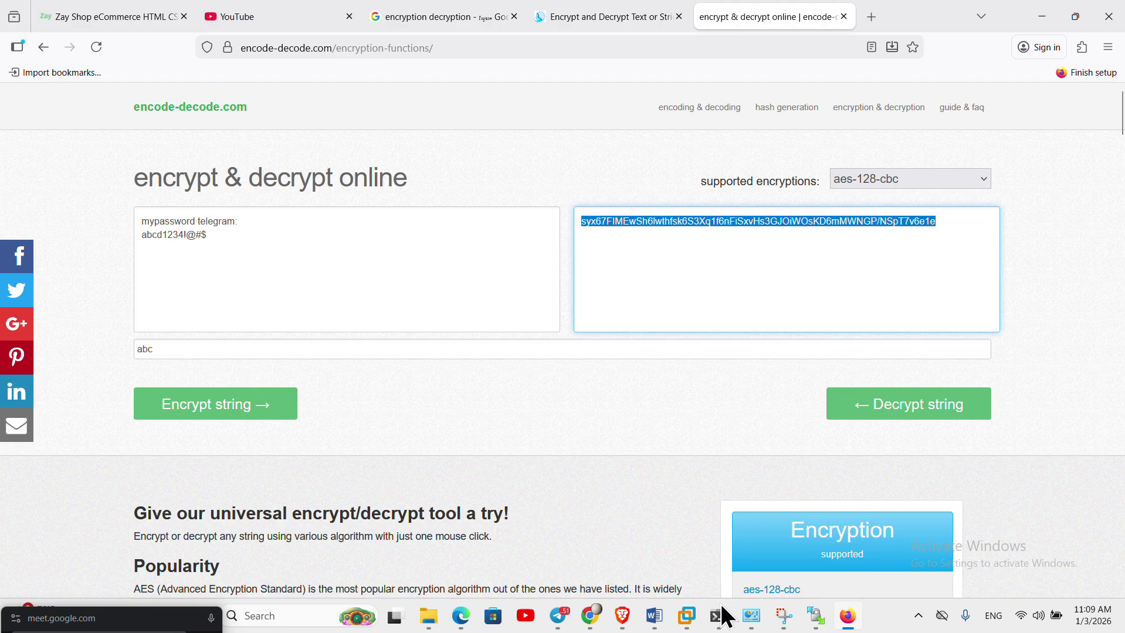
# - Paste the aes-128-cbc ciphertext into a new Notepad tab and move the window aside
pyautogui.press('super')
pyautogui.write('not')
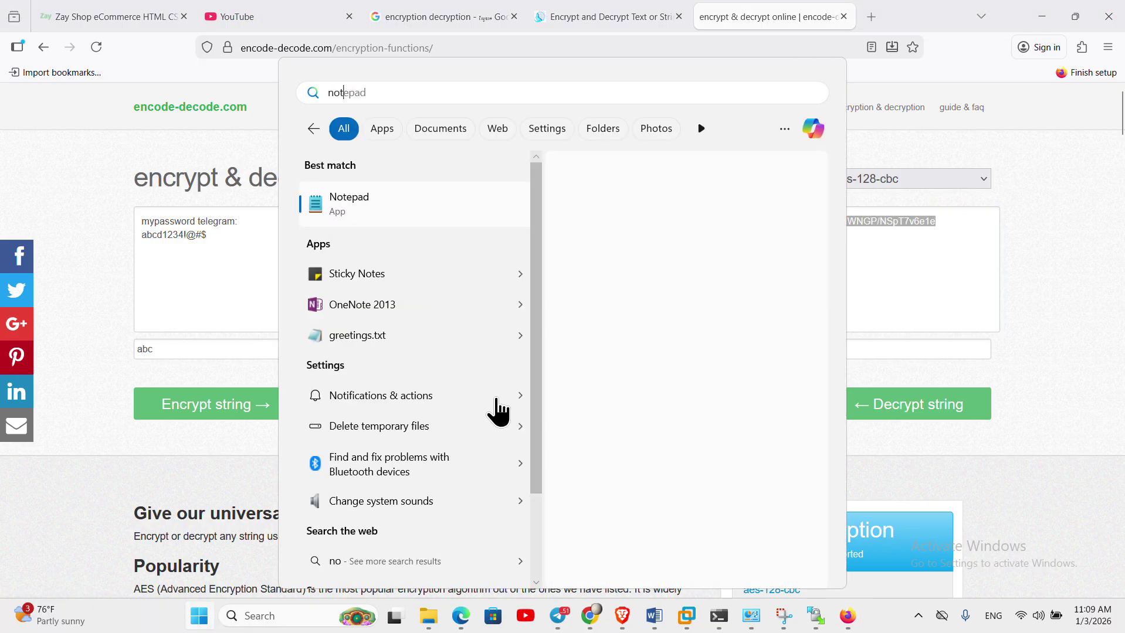
pyautogui.click(354, 220)
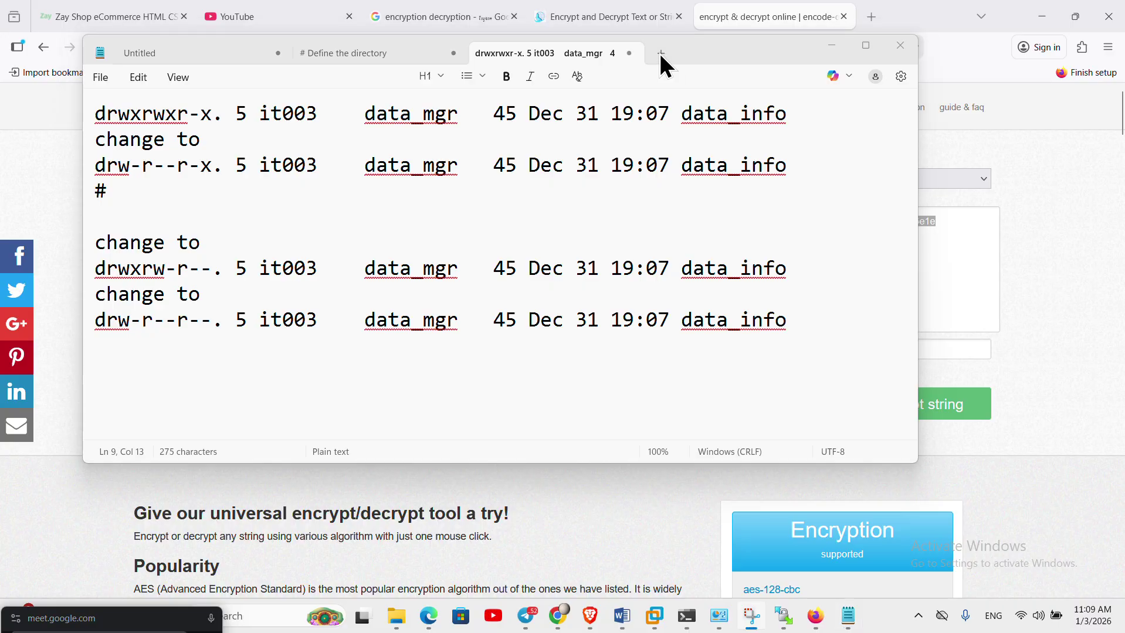
pyautogui.click(661, 53)
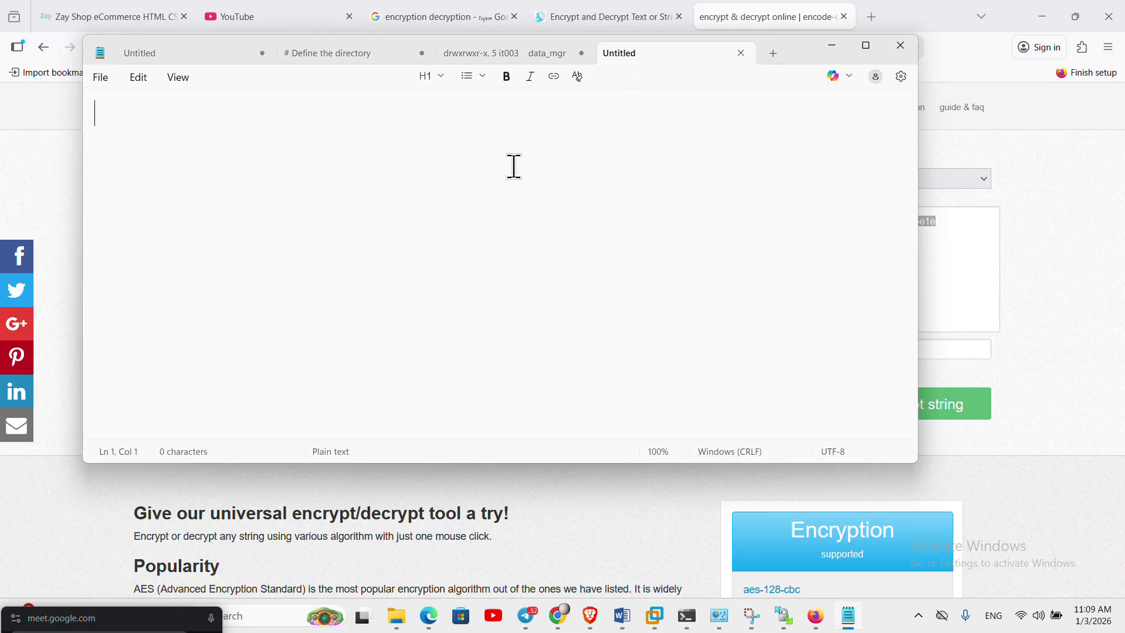
pyautogui.hotkey('ctrl', 'v')
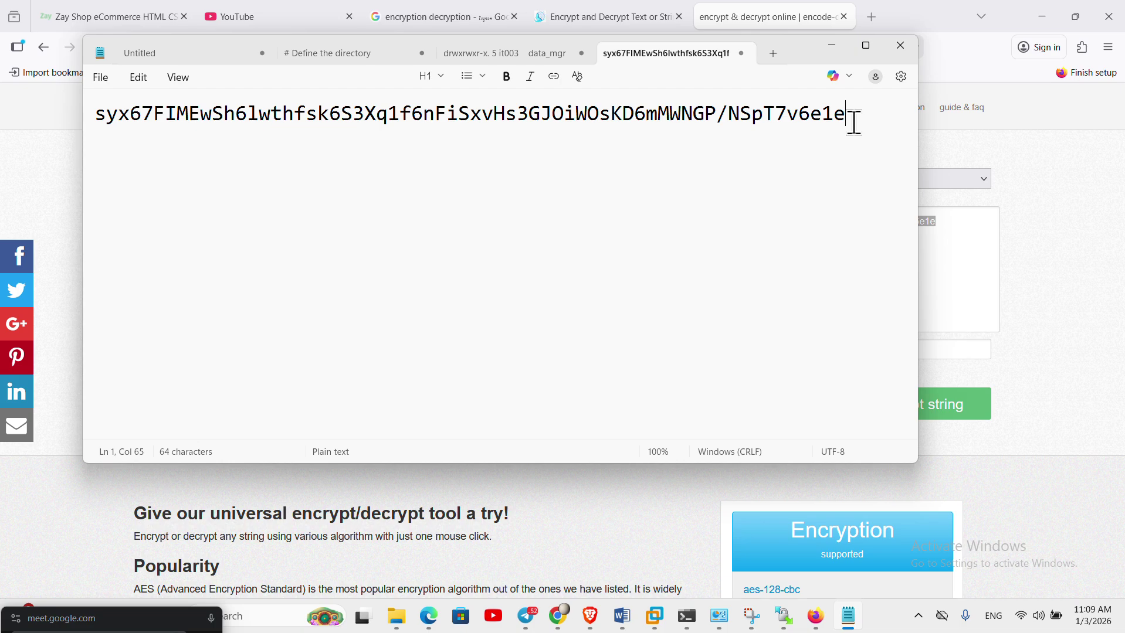
pyautogui.moveTo(848, 115); pyautogui.dragTo(93, 113)
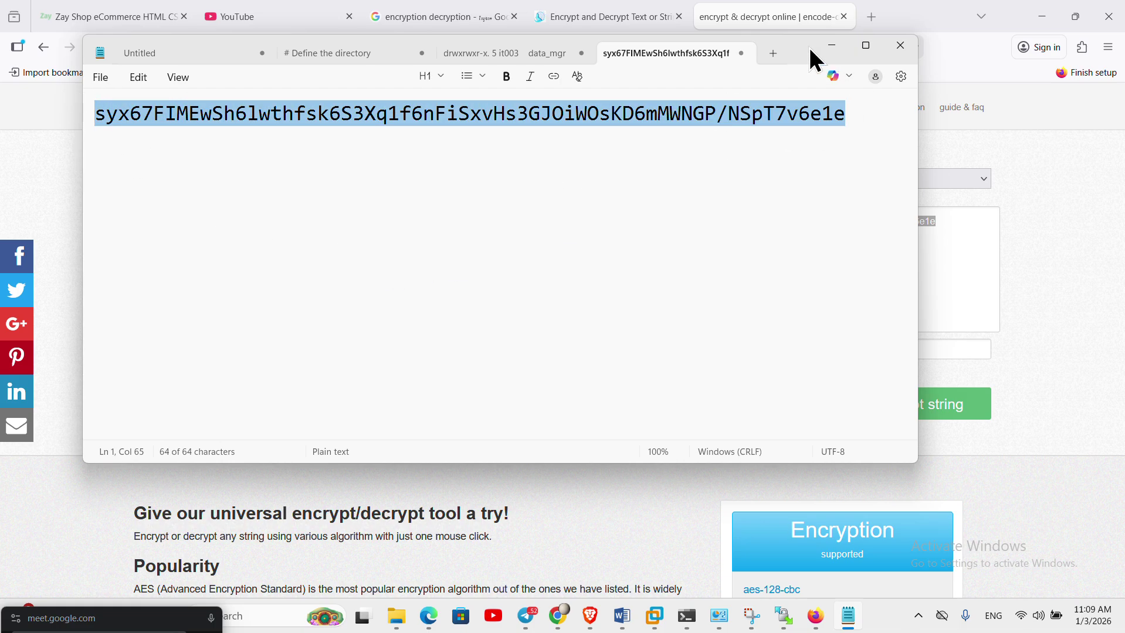
pyautogui.moveTo(809, 49); pyautogui.dragTo(903, 290)
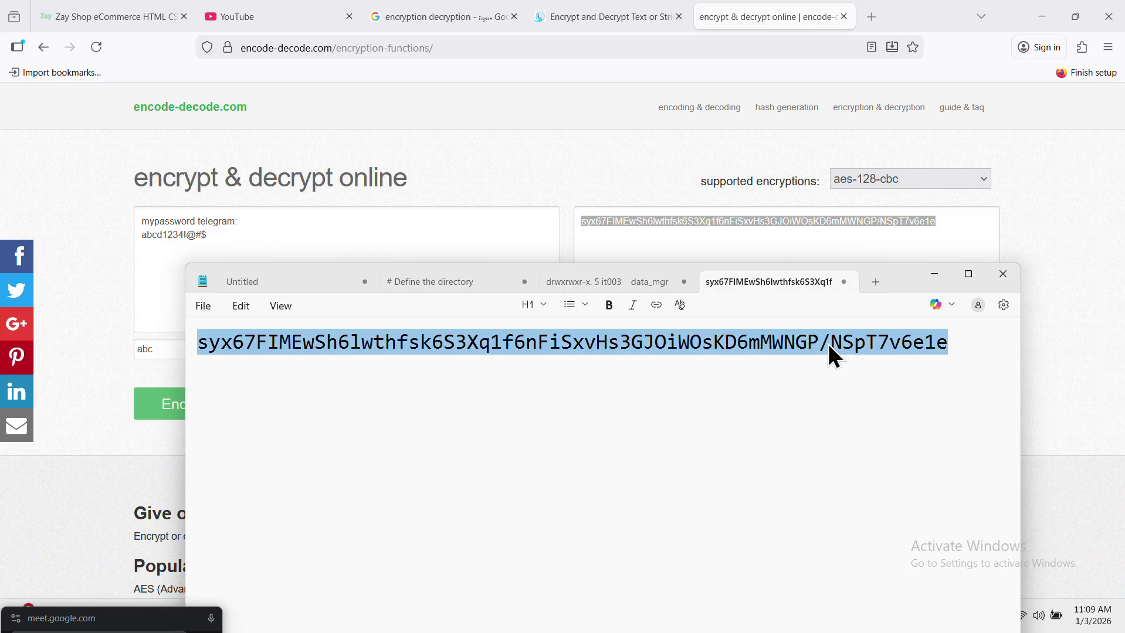
# - Back on encode-decode.com, clear the secret key field and the original note
pyautogui.click(937, 274)
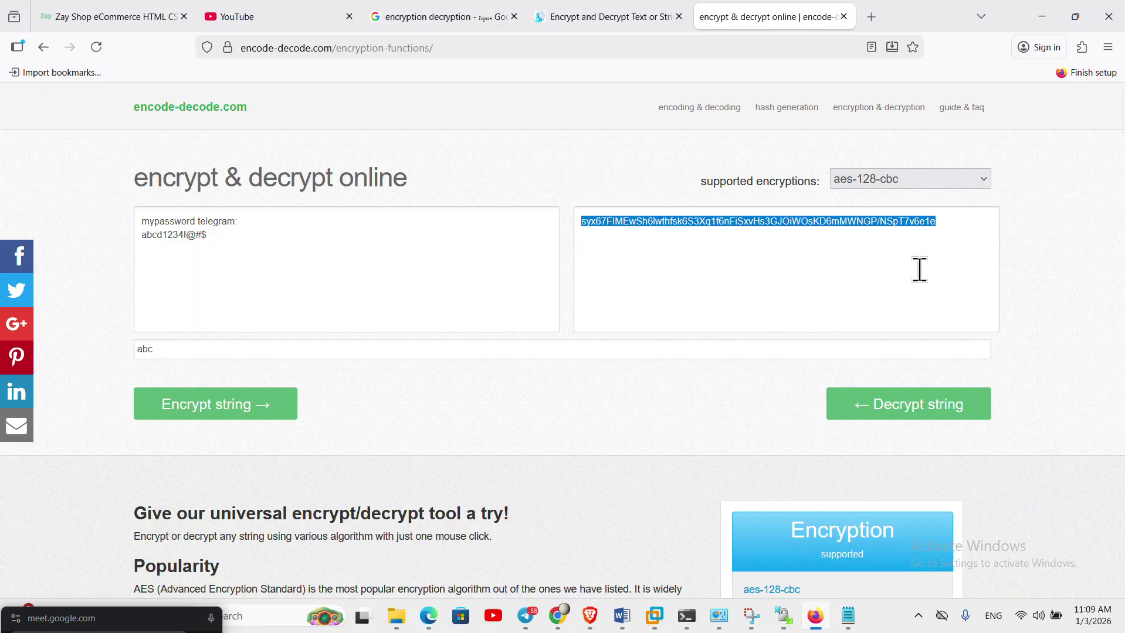
pyautogui.click(821, 250)
pyautogui.moveTo(949, 229); pyautogui.dragTo(530, 201)
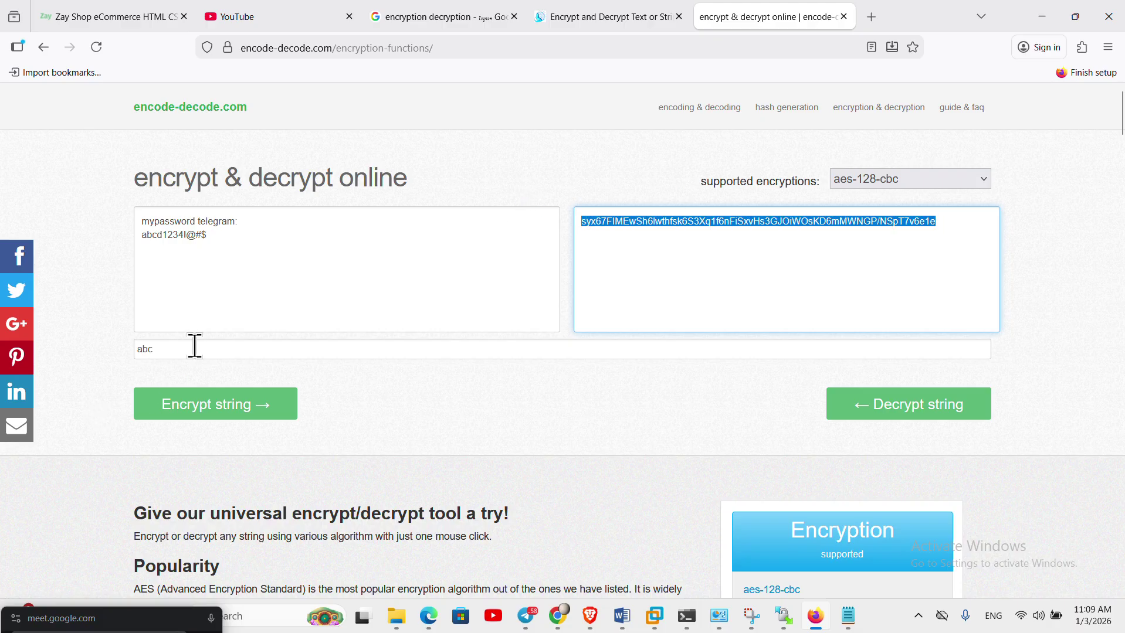
pyautogui.moveTo(193, 350); pyautogui.dragTo(110, 350)
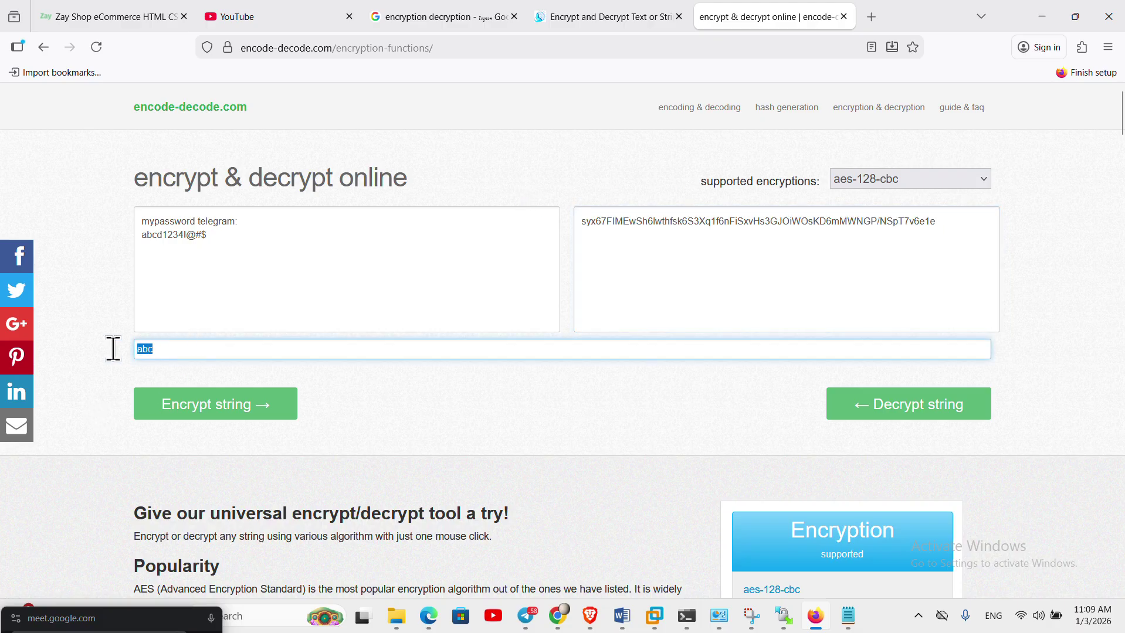
pyautogui.click(171, 345)
pyautogui.moveTo(187, 346); pyautogui.dragTo(23, 328)
pyautogui.press('BackSpace')
pyautogui.click(171, 343)
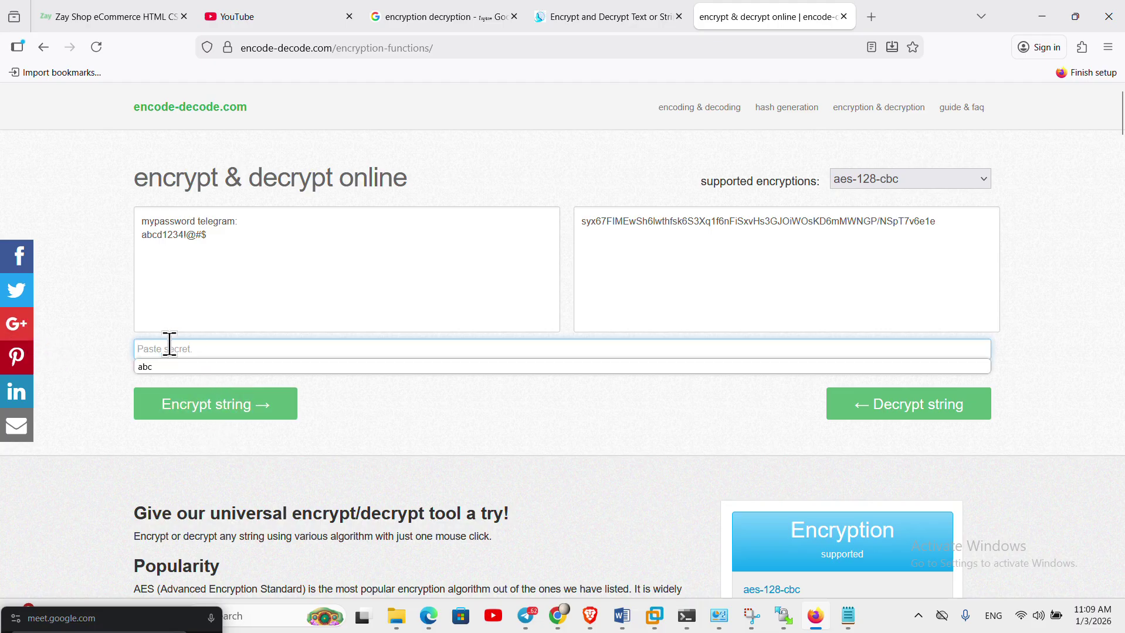
pyautogui.moveTo(938, 222); pyautogui.dragTo(529, 242)
pyautogui.click(174, 351)
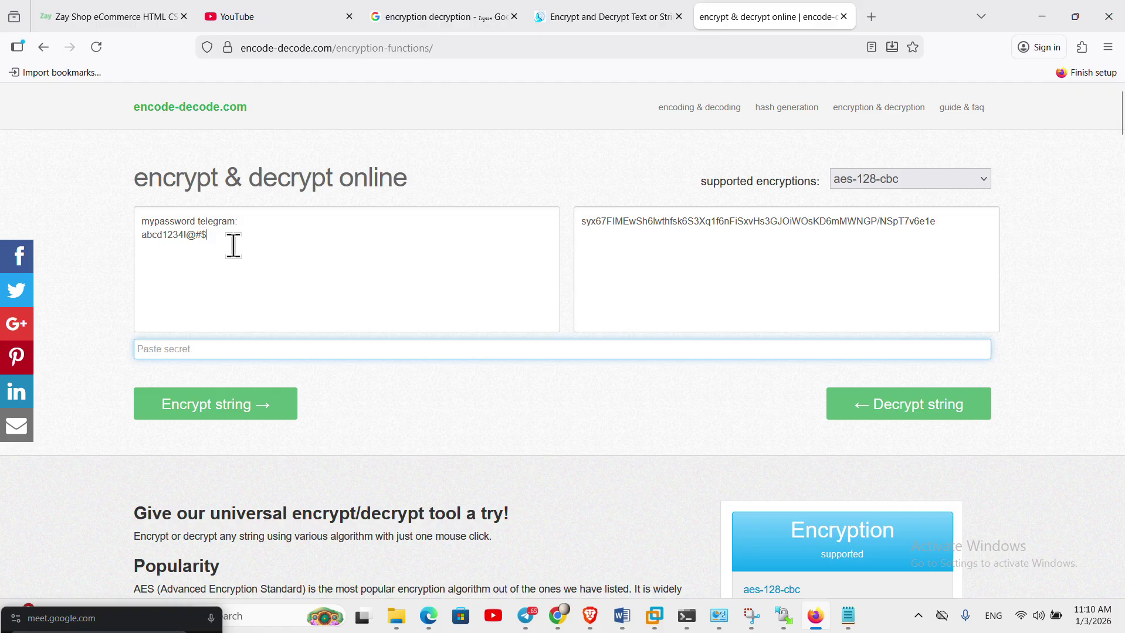
pyautogui.moveTo(234, 247); pyautogui.dragTo(6, 176)
pyautogui.press('BackSpace')
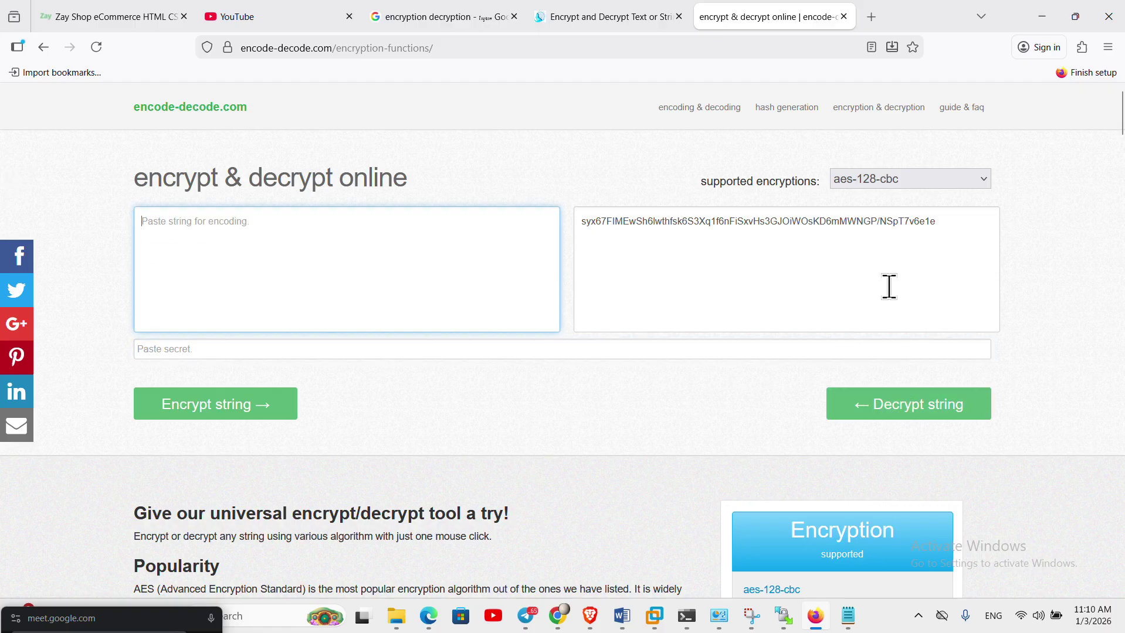
# - Try decrypting with a wrong three-letter secret key and see that no plaintext returns
pyautogui.click(941, 427)
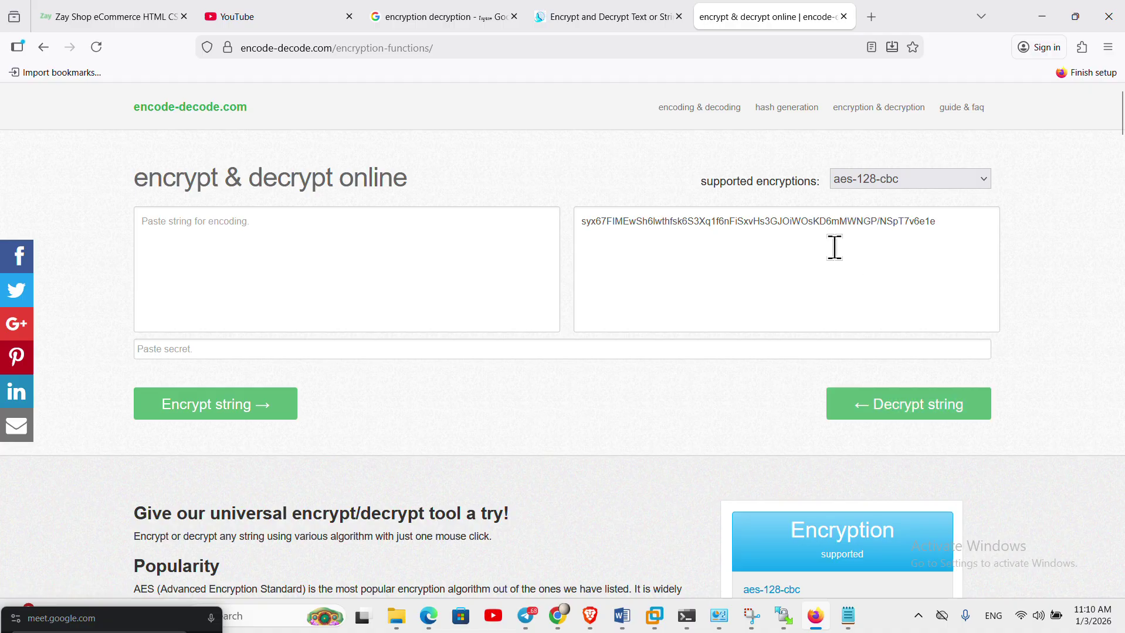
pyautogui.click(384, 355)
pyautogui.write('a')
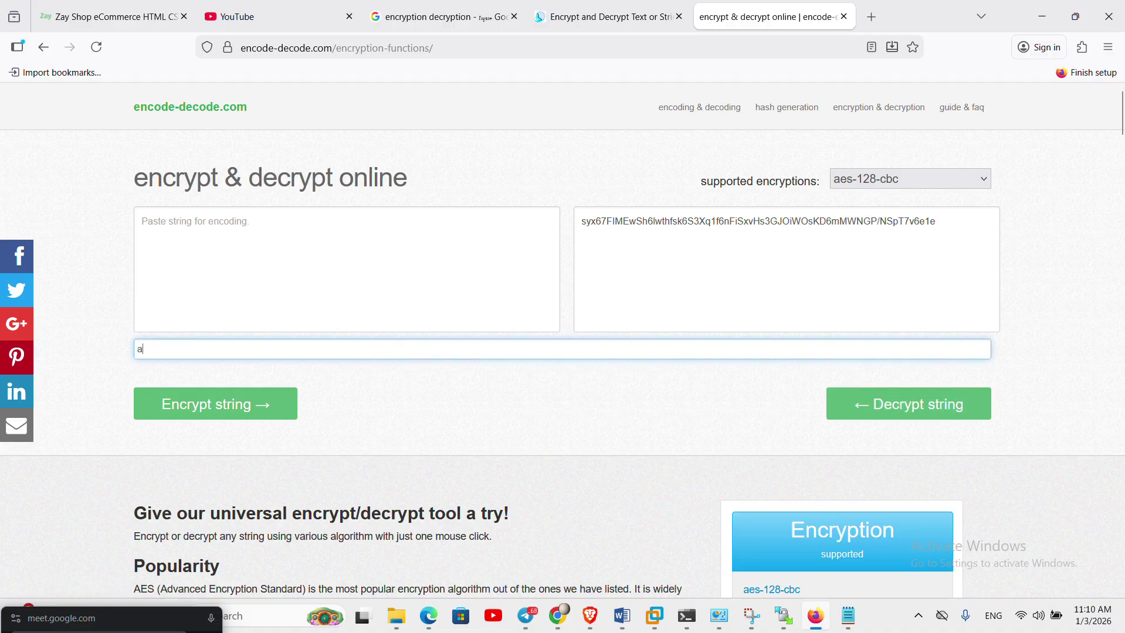
pyautogui.write('vc')
pyautogui.press('BackSpace')
pyautogui.press('BackSpace')
pyautogui.press('BackSpace')
pyautogui.write('aas')
pyautogui.click(913, 406)
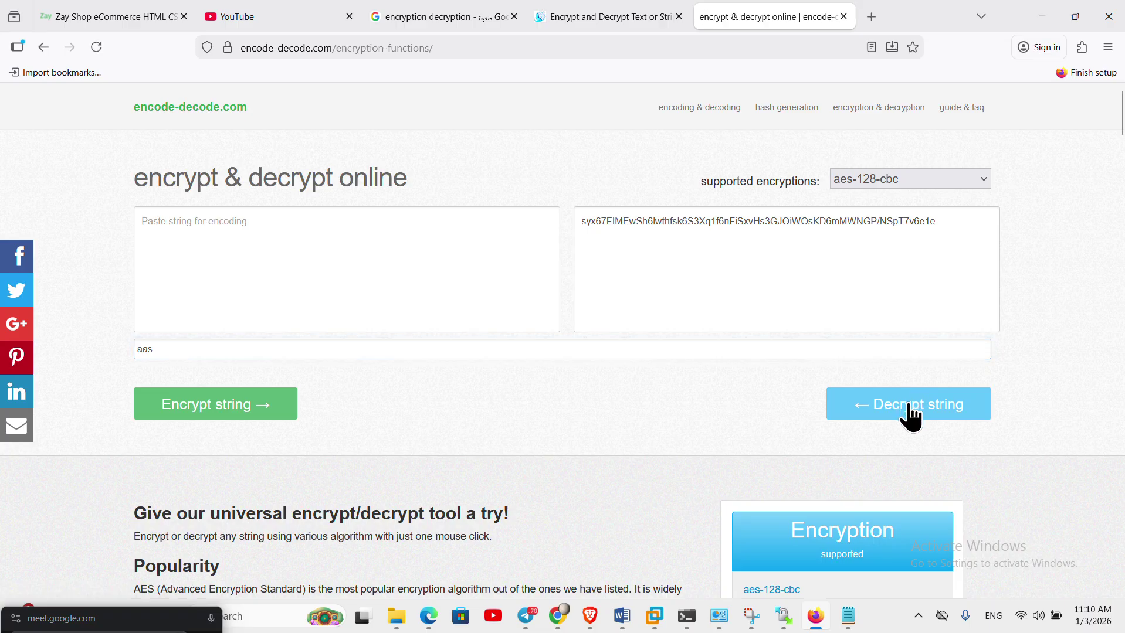
pyautogui.click(912, 406)
pyautogui.scroll(-5, 1035, 441)
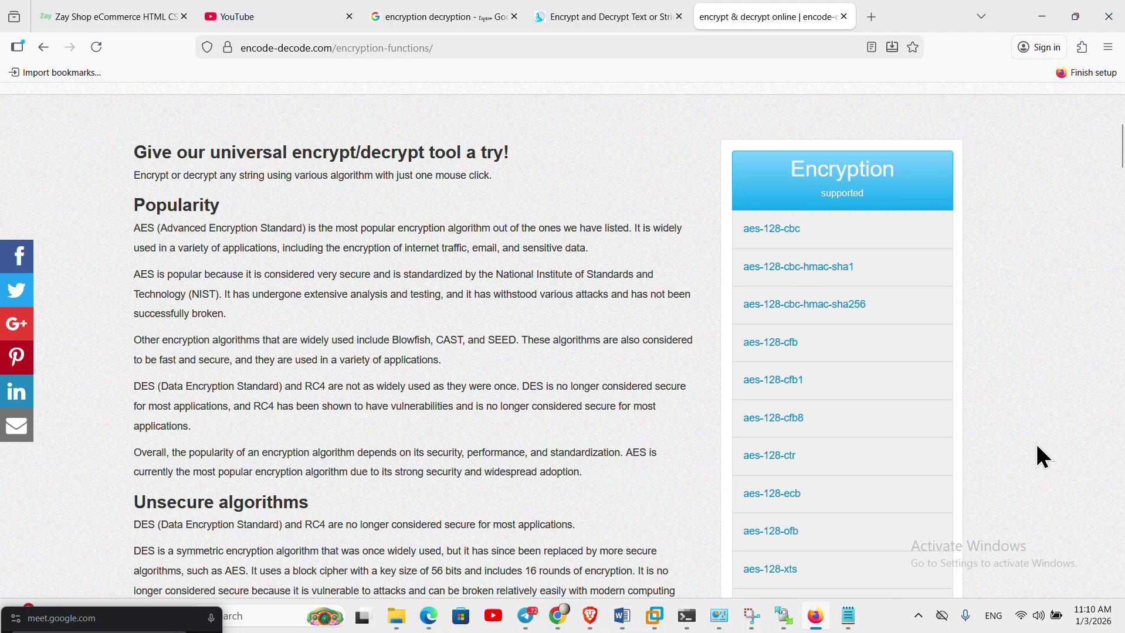
pyautogui.scroll(-5, 1034, 446)
pyautogui.scroll(10, 1033, 463)
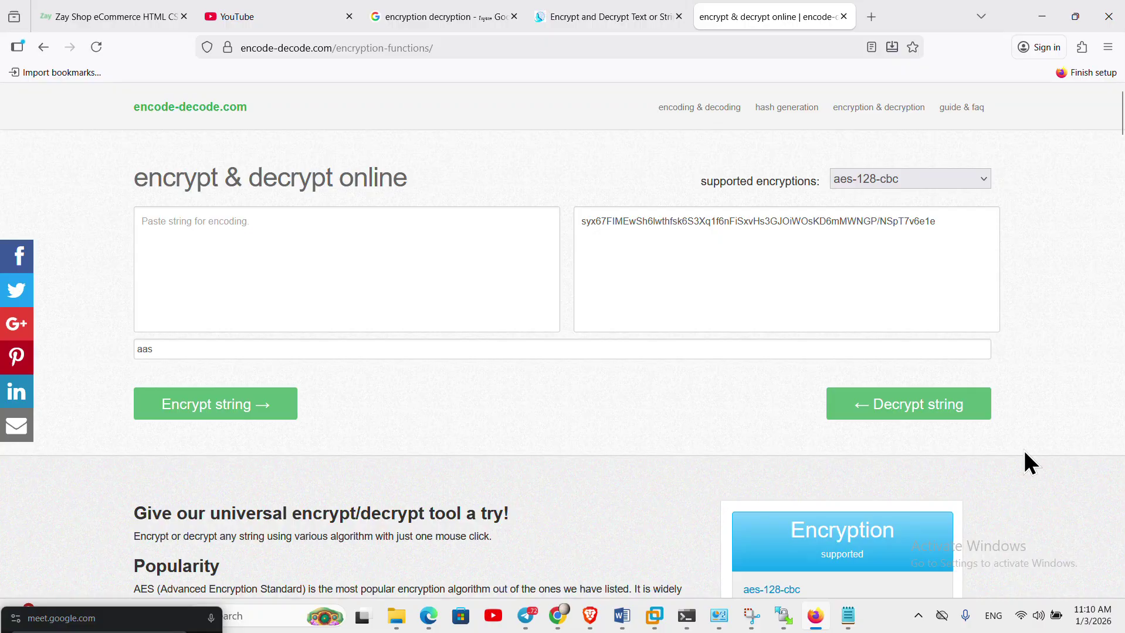
# - Move the ciphertext from the decoding box into the encoding box and retry decryption
pyautogui.click(579, 351)
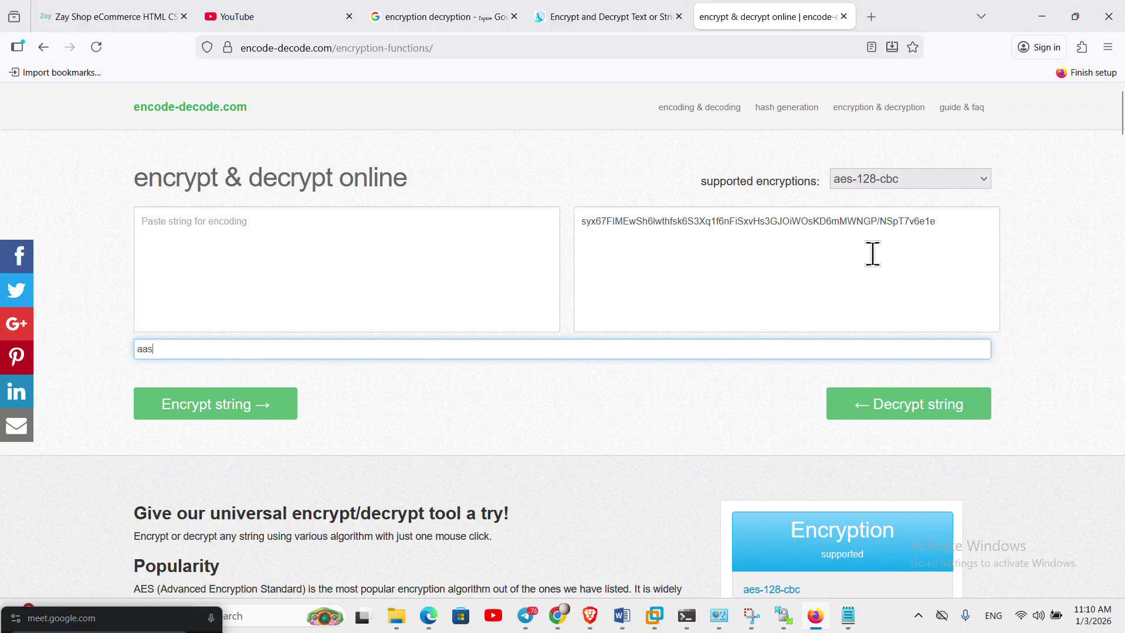
pyautogui.moveTo(972, 225); pyautogui.dragTo(445, 212)
pyautogui.hotkey('ctrl', 'x')
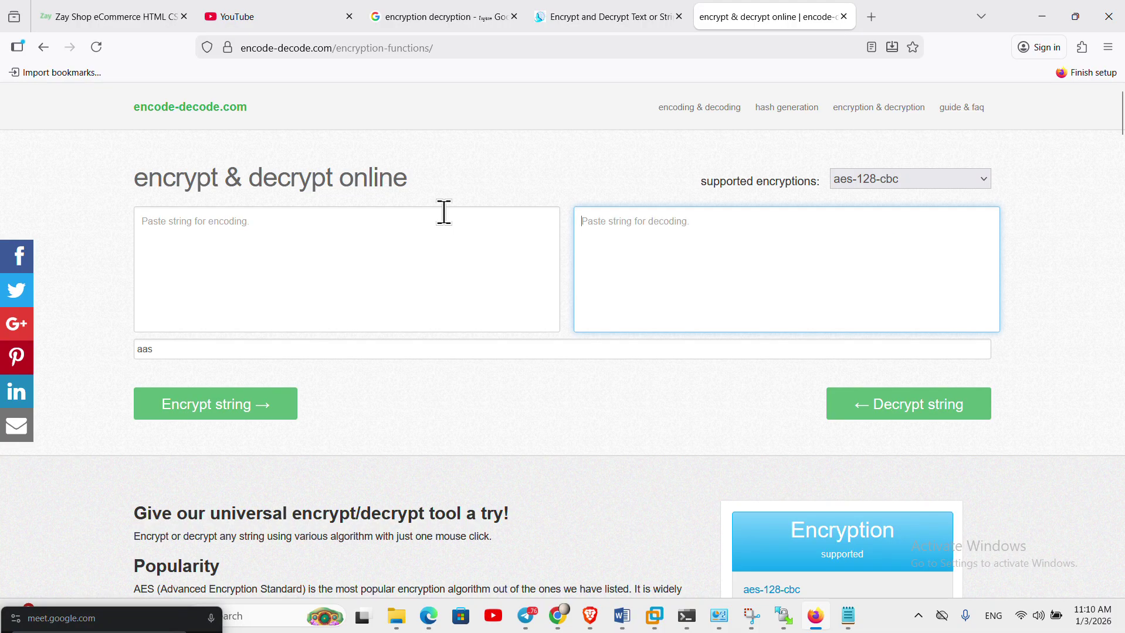
pyautogui.click(325, 243)
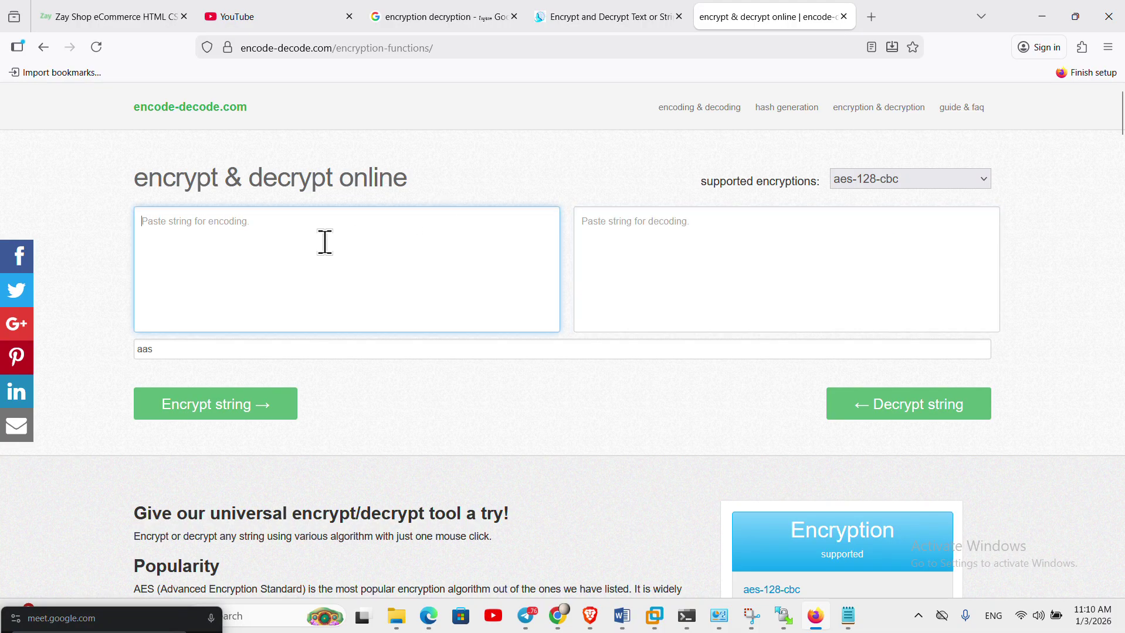
pyautogui.hotkey('ctrl', 'v')
pyautogui.click(883, 417)
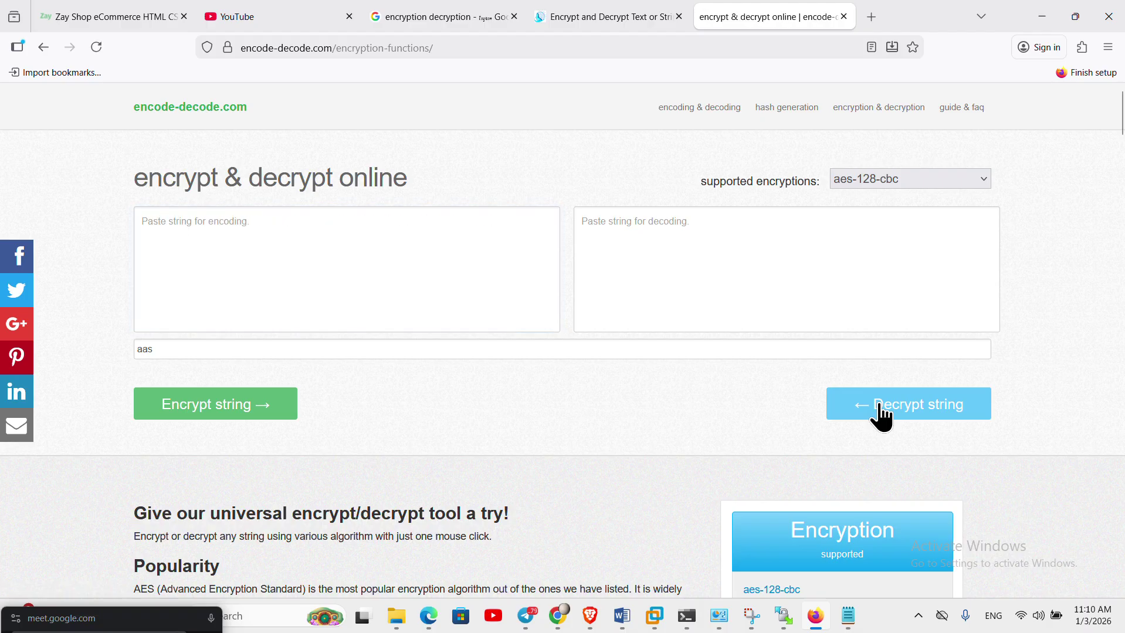
pyautogui.click(881, 406)
# - Reload the page, paste the ciphertext back in, and delete the old secret key
pyautogui.click(97, 47)
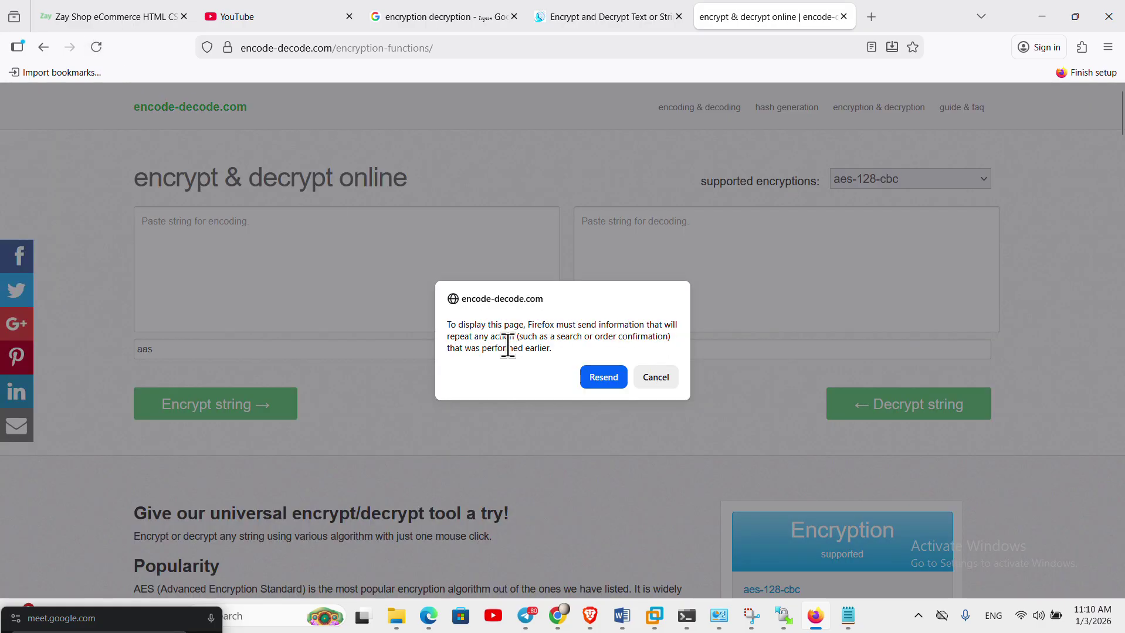
pyautogui.click(604, 378)
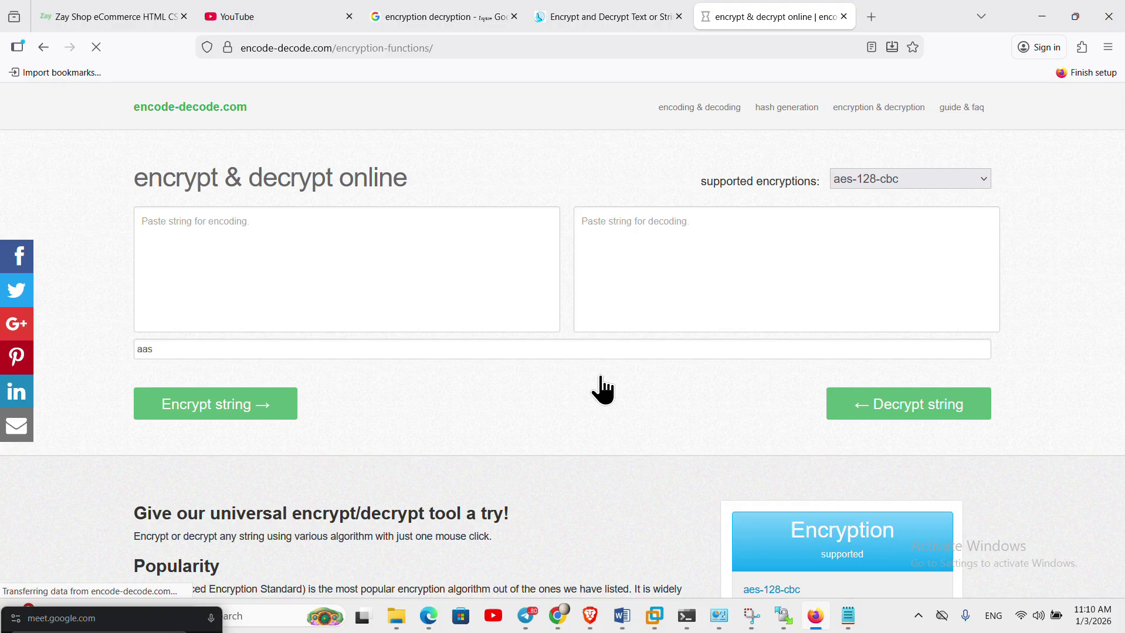
pyautogui.click(427, 258)
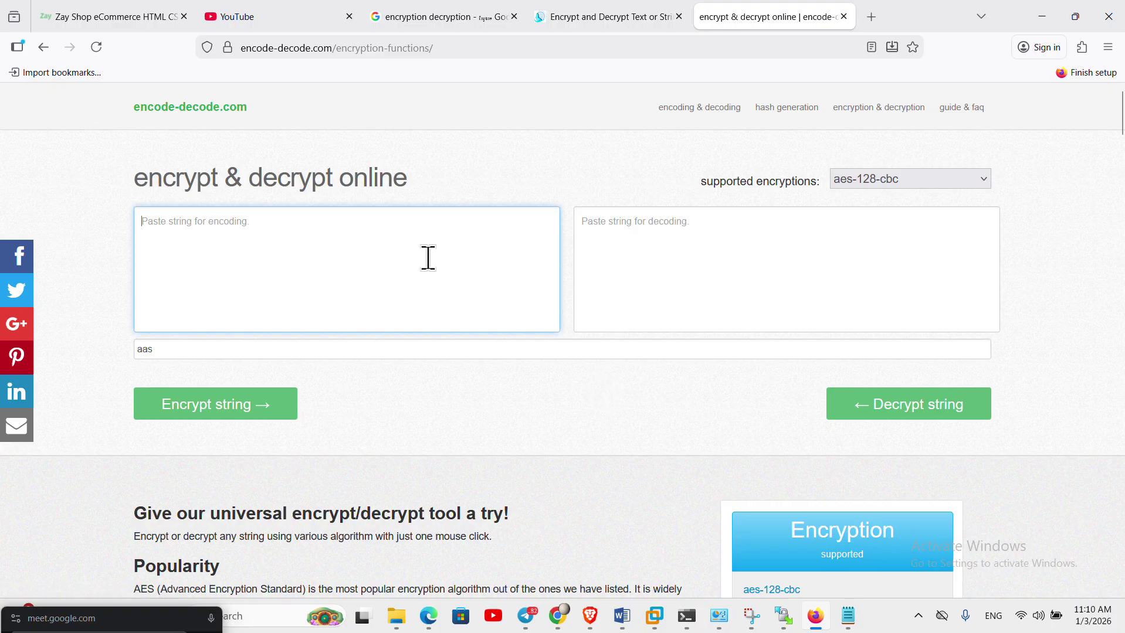
pyautogui.hotkey('ctrl', 'v')
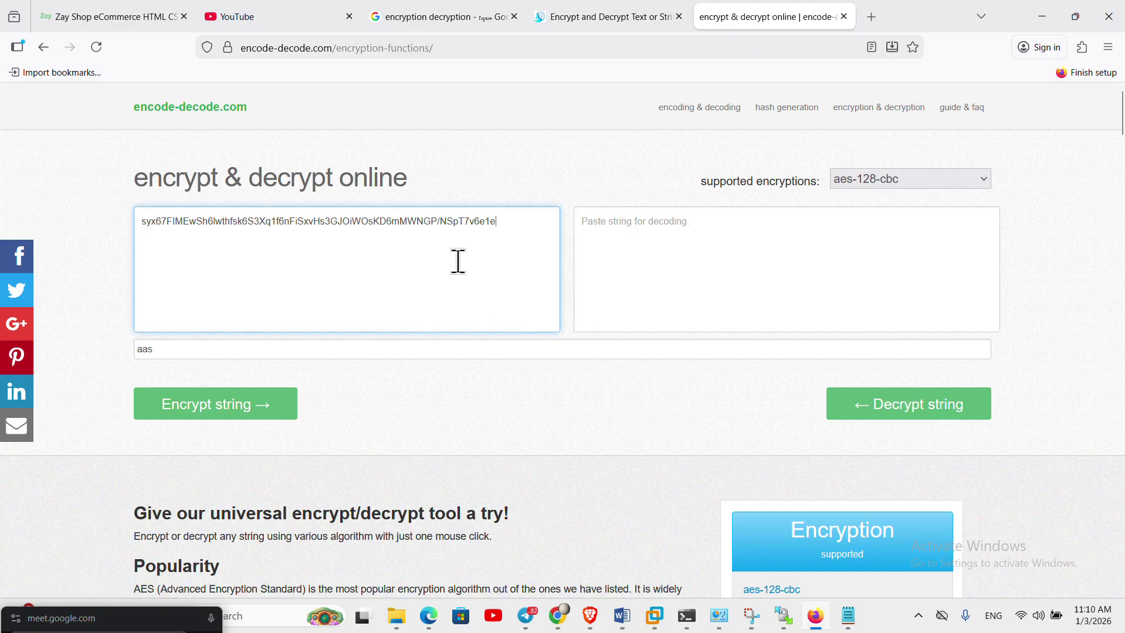
pyautogui.doubleClick(216, 348)
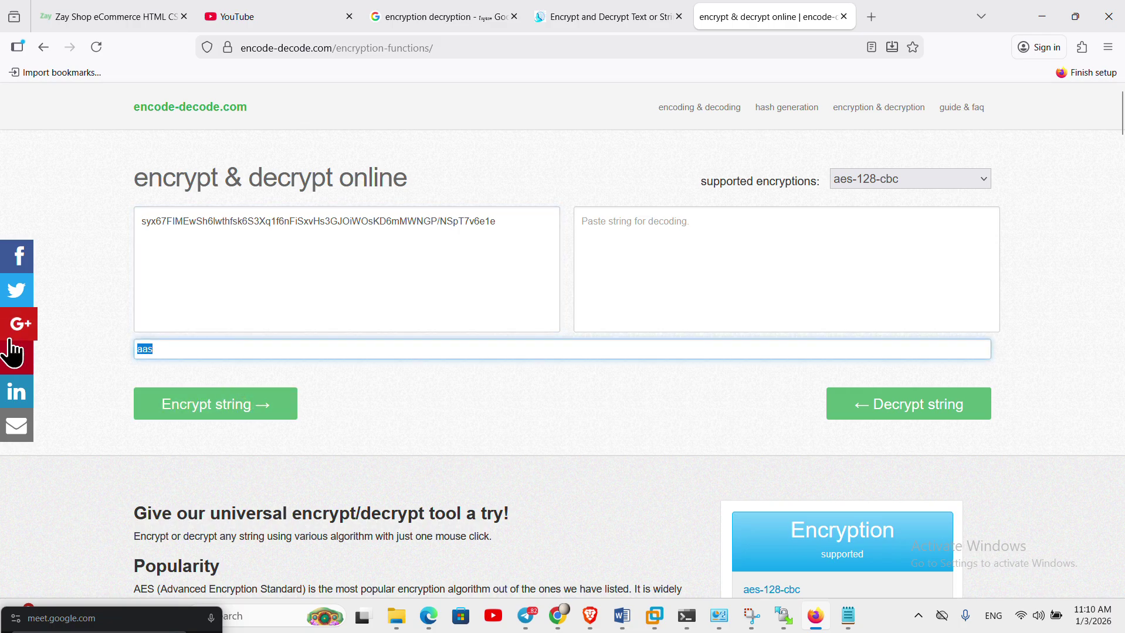
pyautogui.press('BackSpace')
# - Paste the ciphertext into the decoding box and decrypt it with the correct secret key
pyautogui.write('abc')
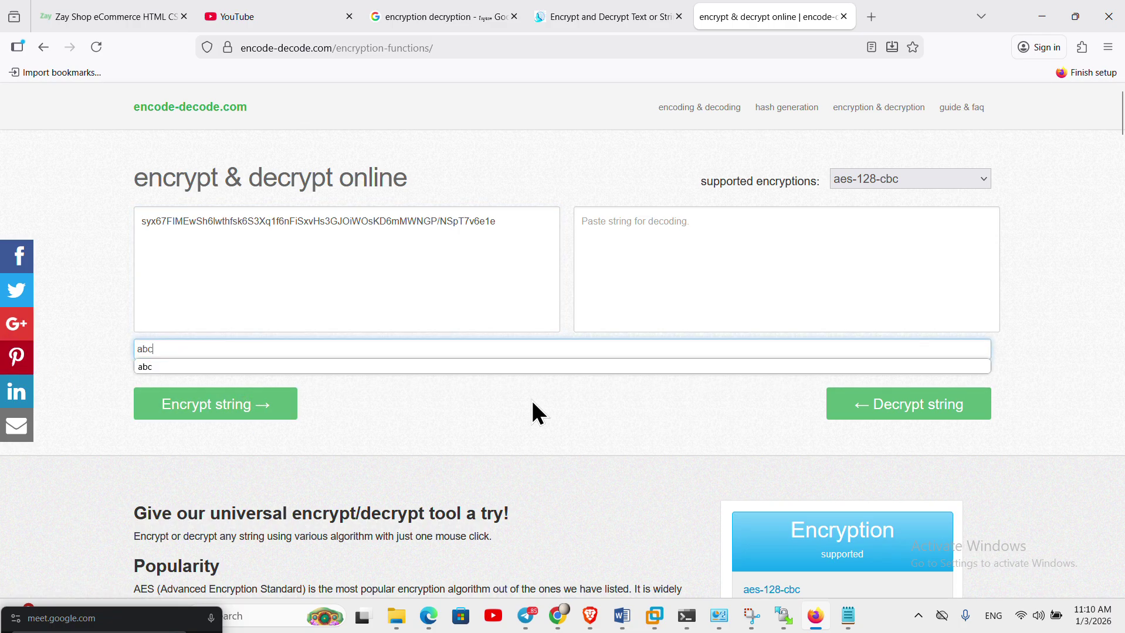
pyautogui.click(904, 411)
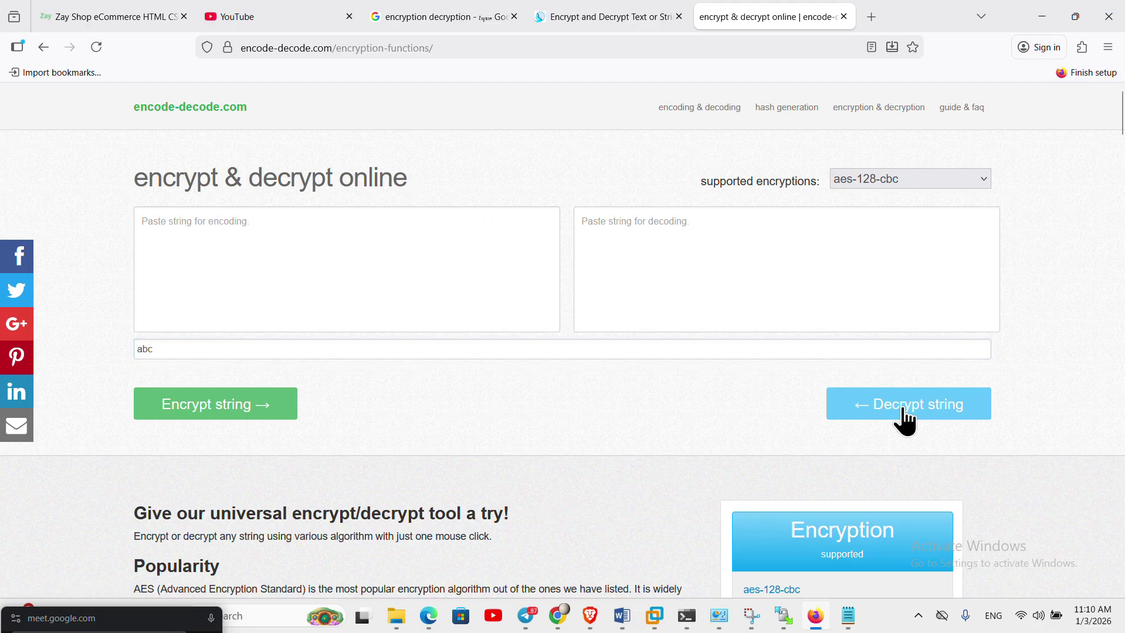
pyautogui.click(783, 271)
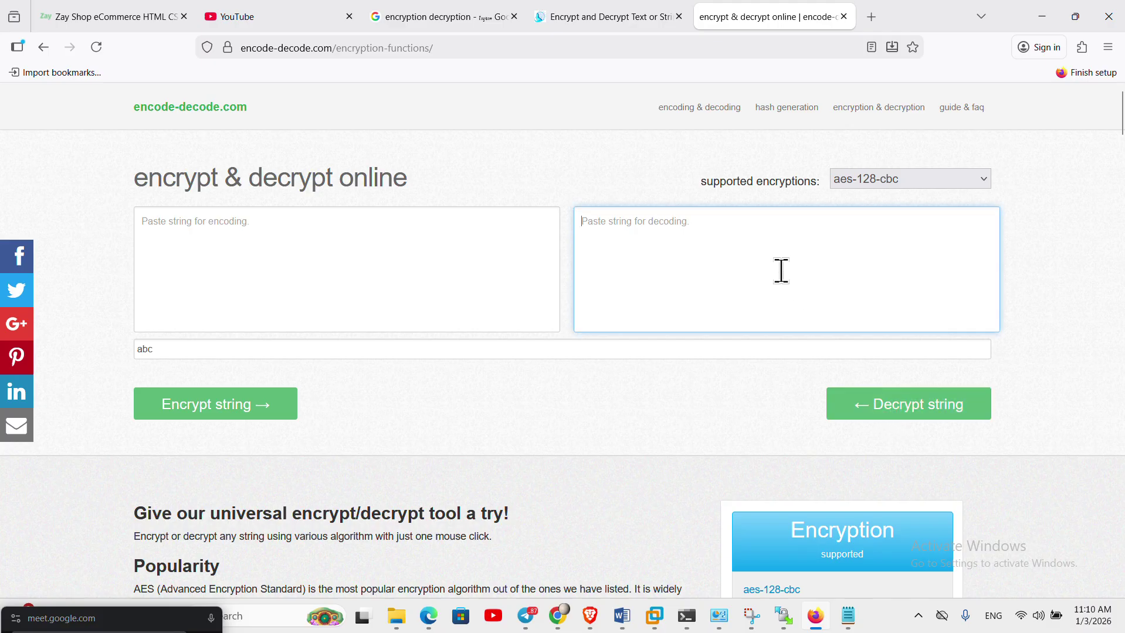
pyautogui.hotkey('ctrl', 'v')
pyautogui.click(906, 417)
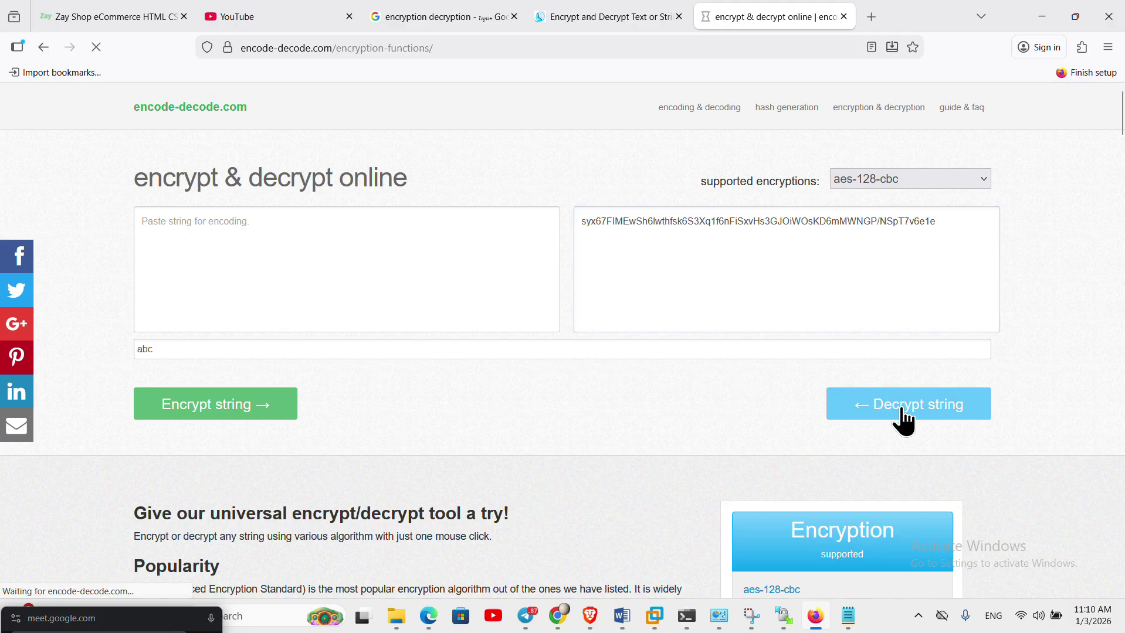
pyautogui.hotkey('ctrl', 'a')
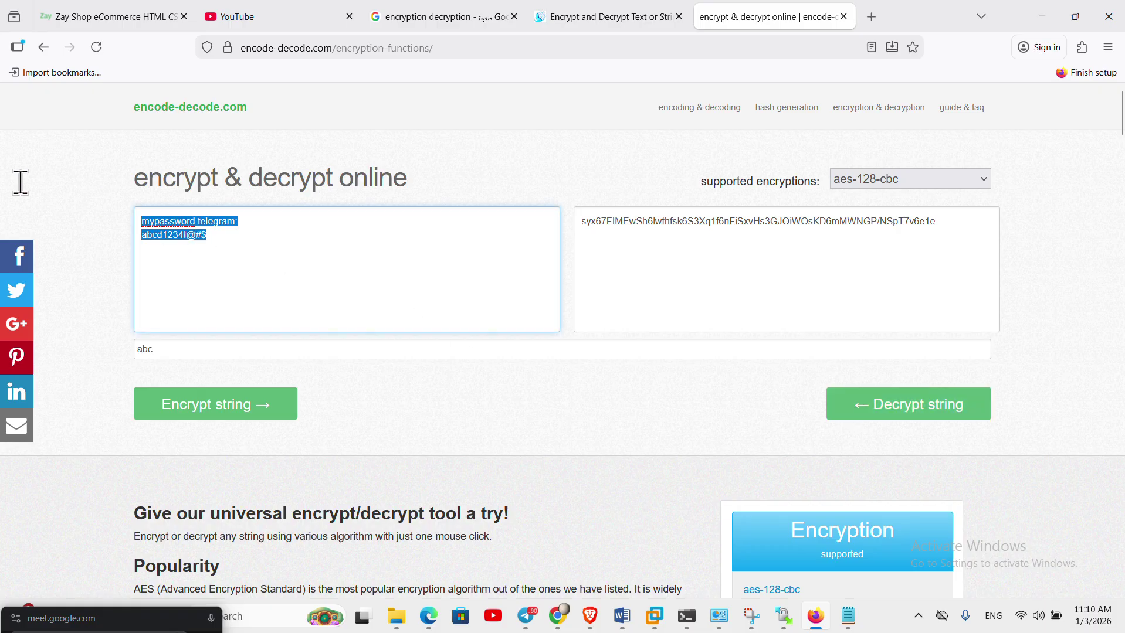
# - Replace the key with a wrong three-letter key and show that decryption fails
pyautogui.moveTo(171, 349); pyautogui.dragTo(8, 340)
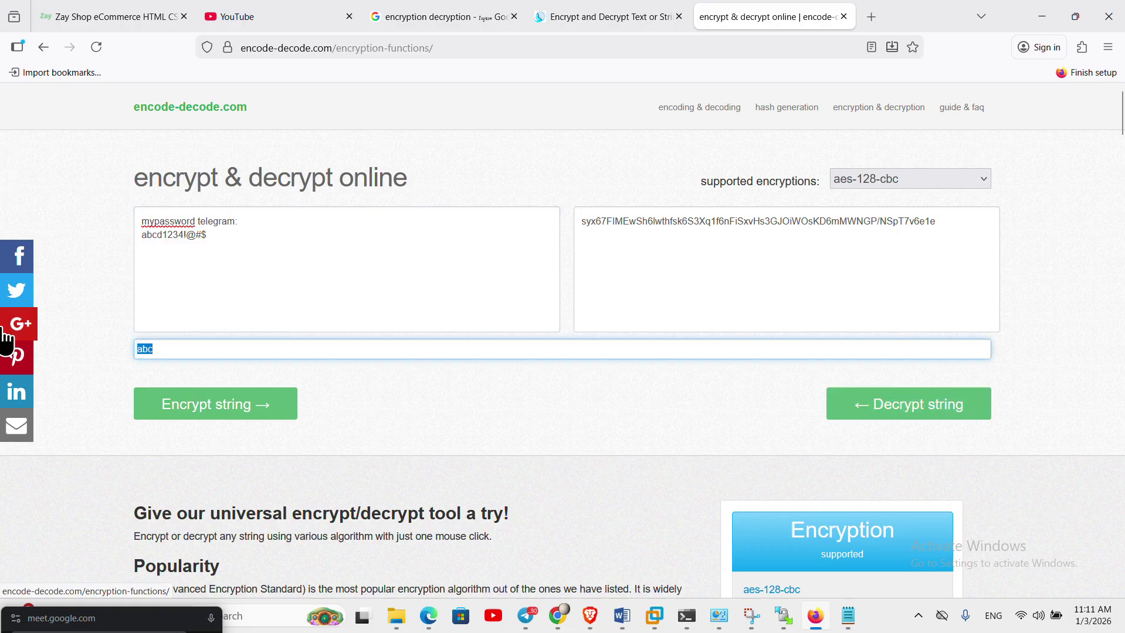
pyautogui.write('sss')
pyautogui.click(894, 409)
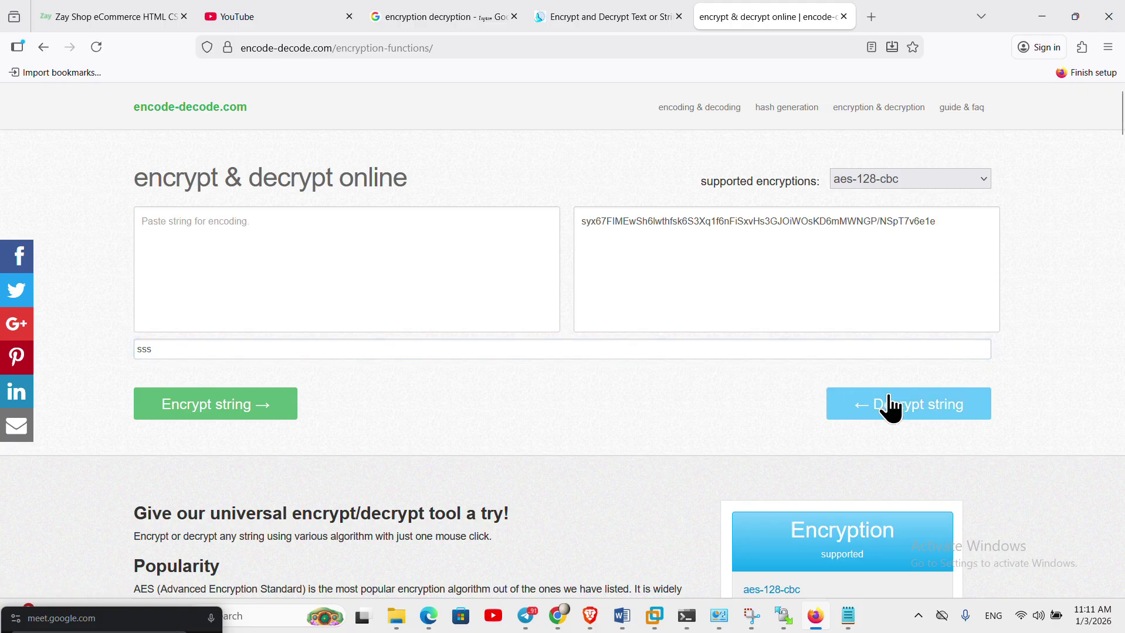
pyautogui.click(895, 409)
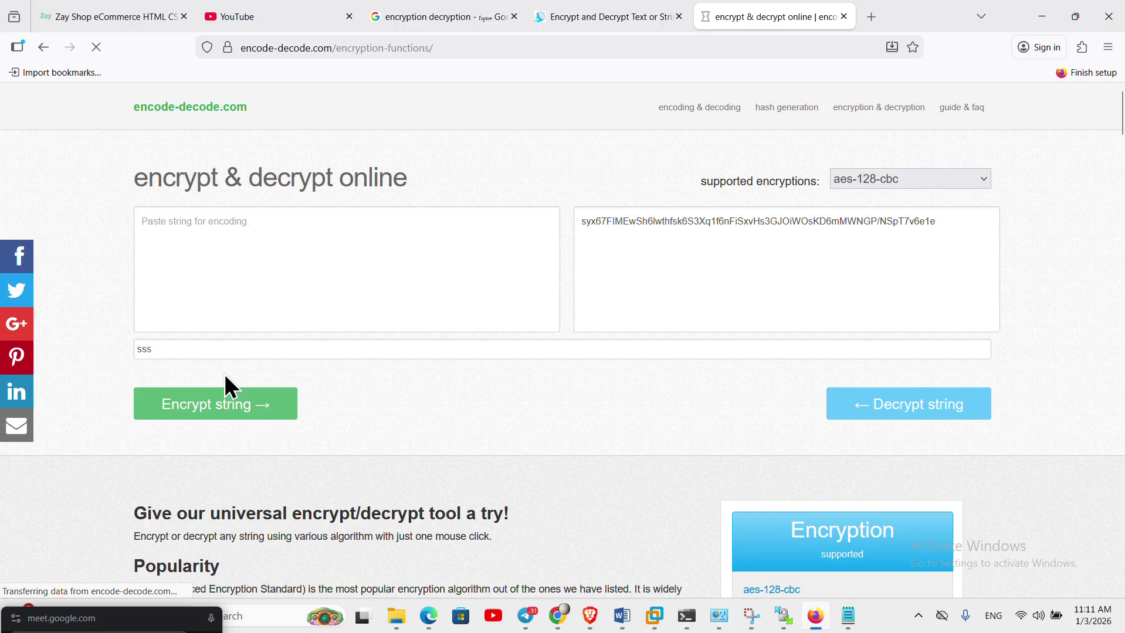
# - Restore the correct secret key, decrypt, and select the recovered telegram password note
pyautogui.doubleClick(88, 350)
pyautogui.write('a')
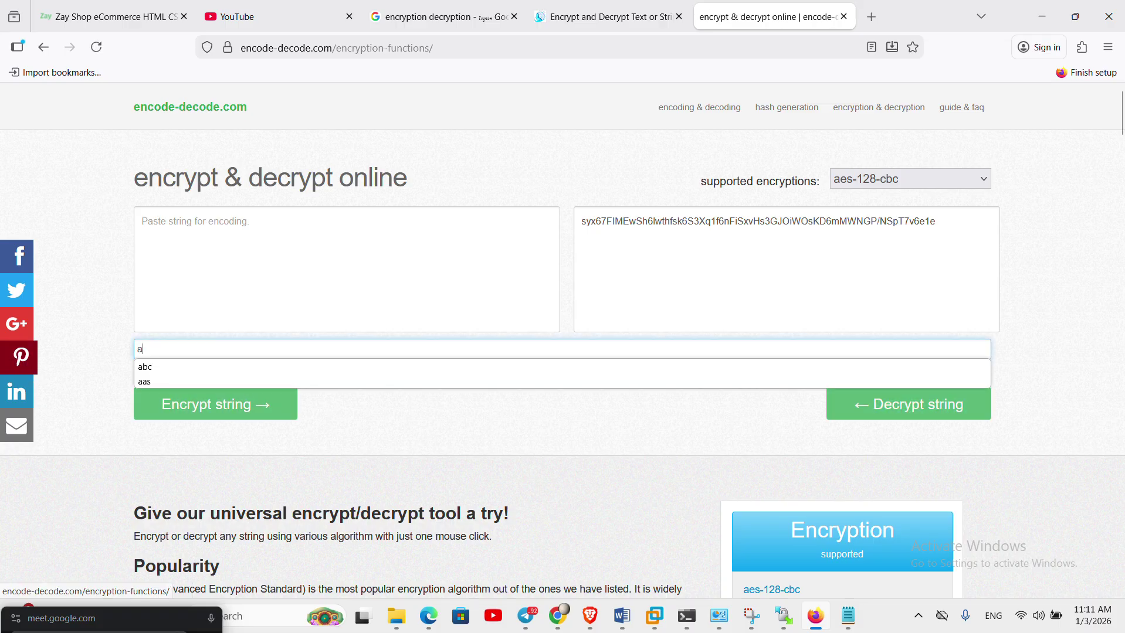
pyautogui.press('Down')
pyautogui.click(908, 415)
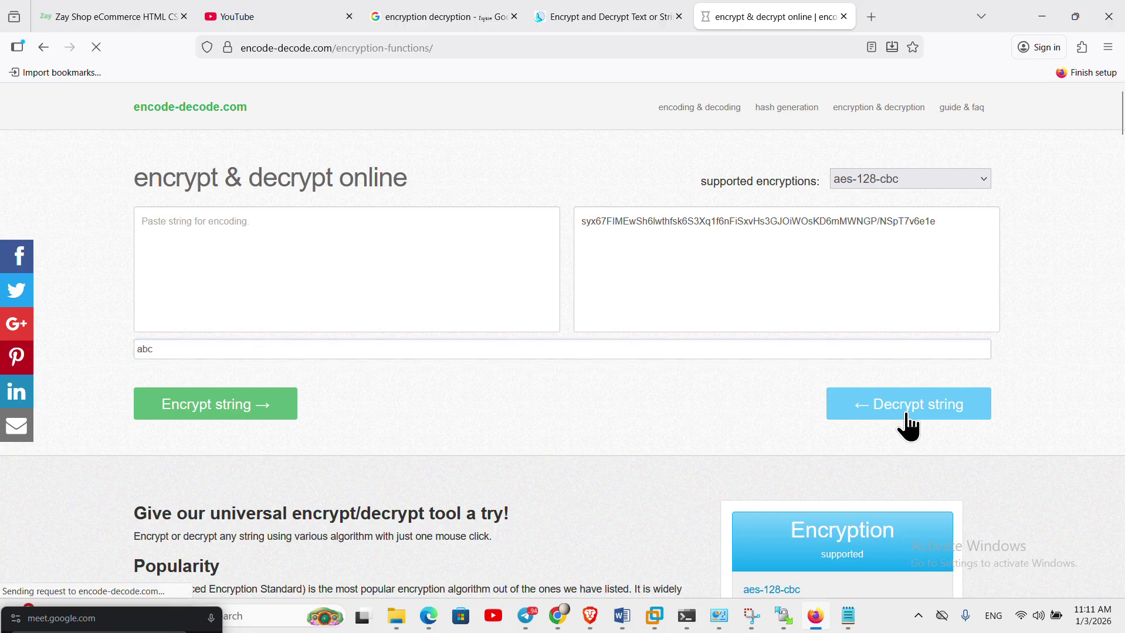
pyautogui.moveTo(248, 262); pyautogui.dragTo(5, 188)
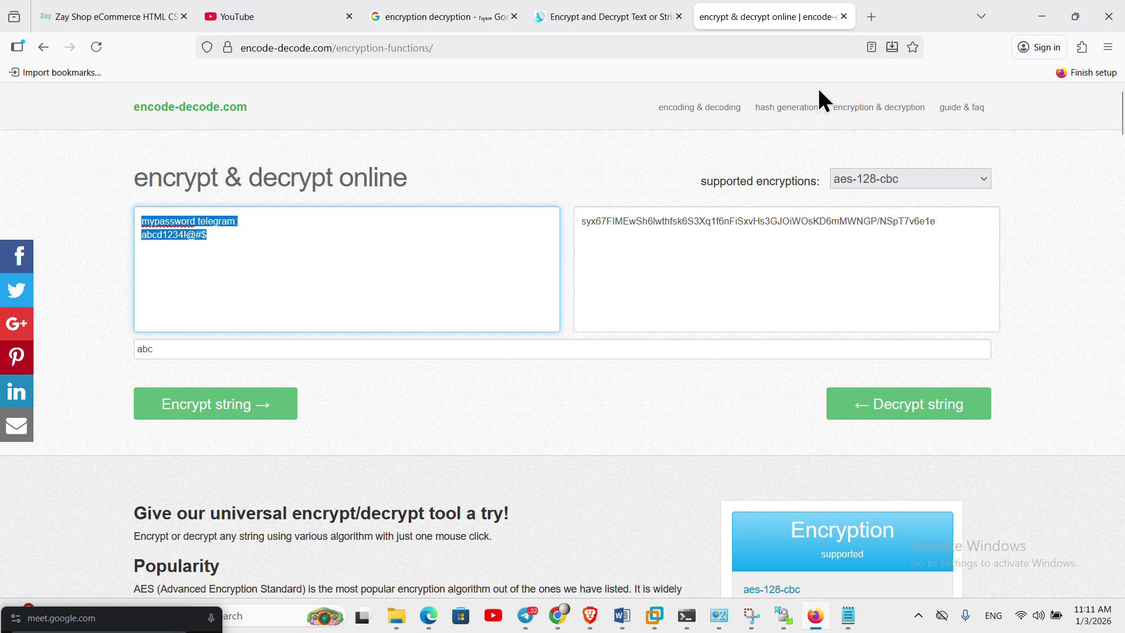
pyautogui.click(928, 183)
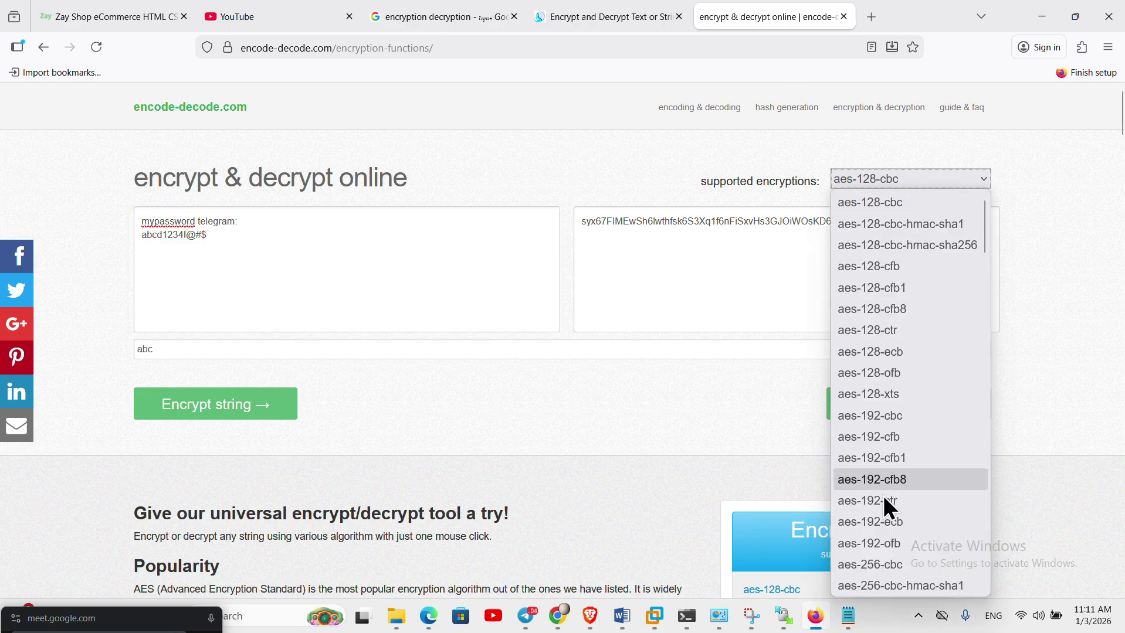
pyautogui.scroll(-20, 980, 218)
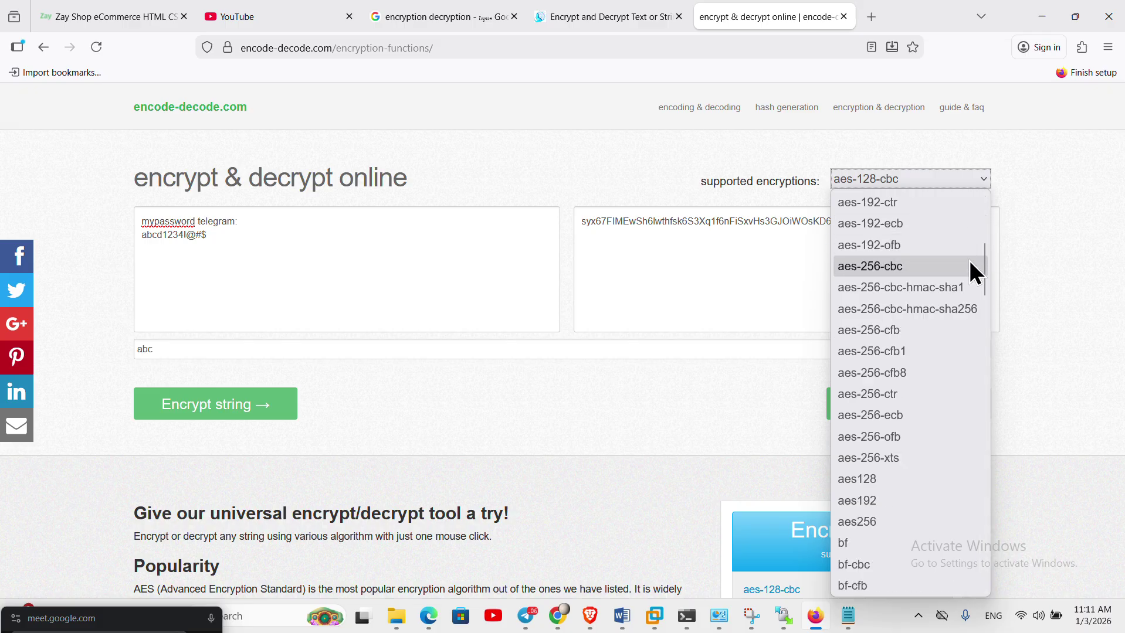
pyautogui.scroll(20, 973, 516)
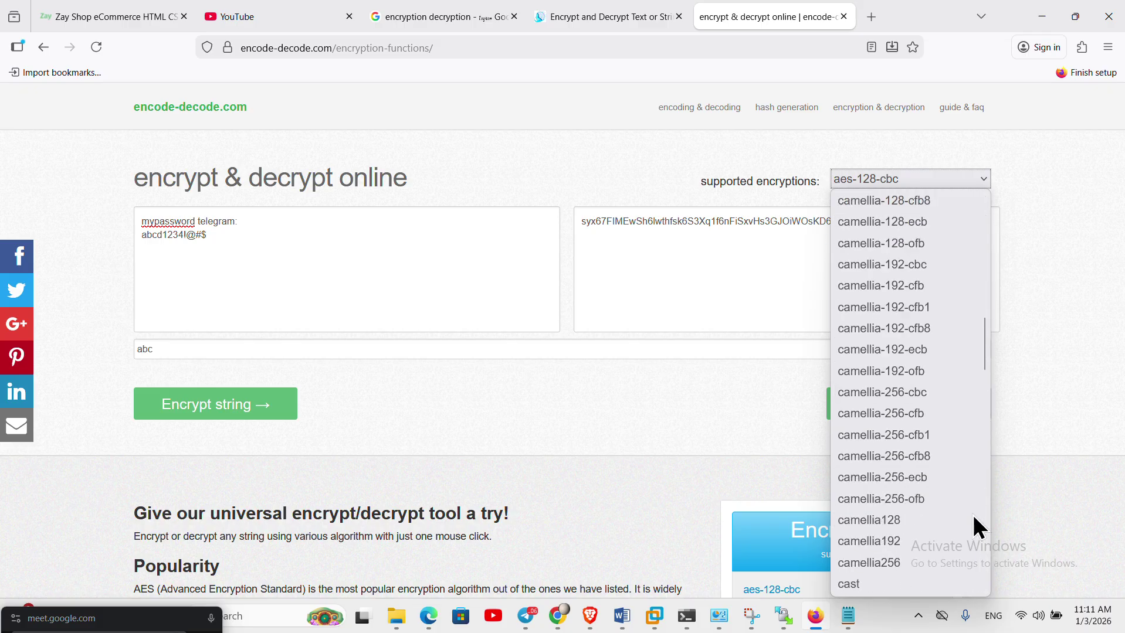
pyautogui.click(1066, 200)
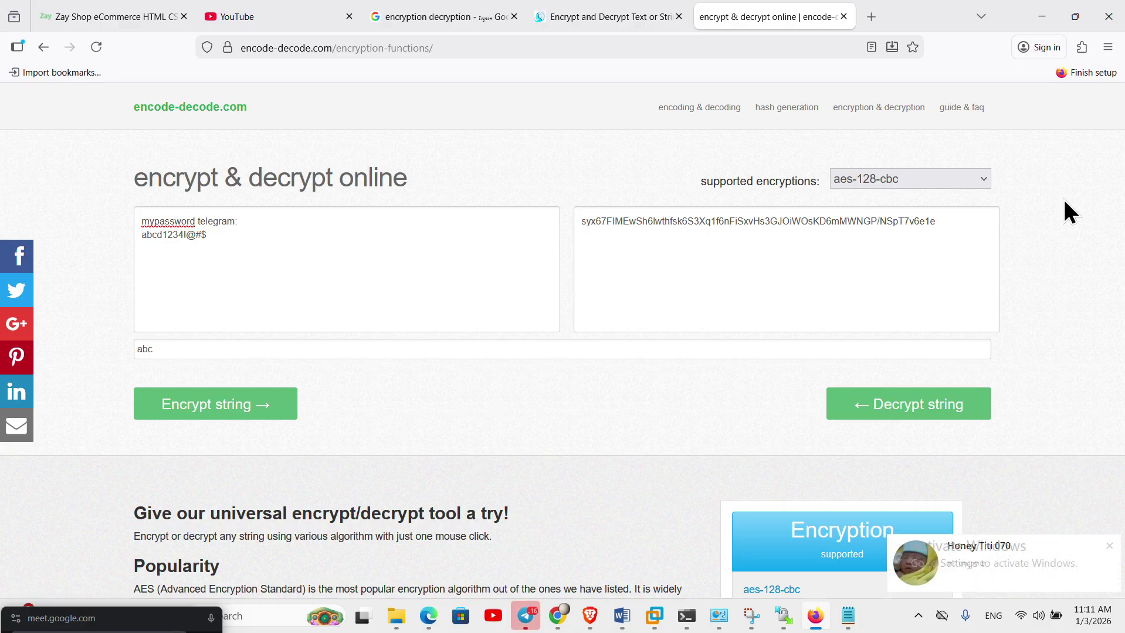
pyautogui.click(1110, 545)
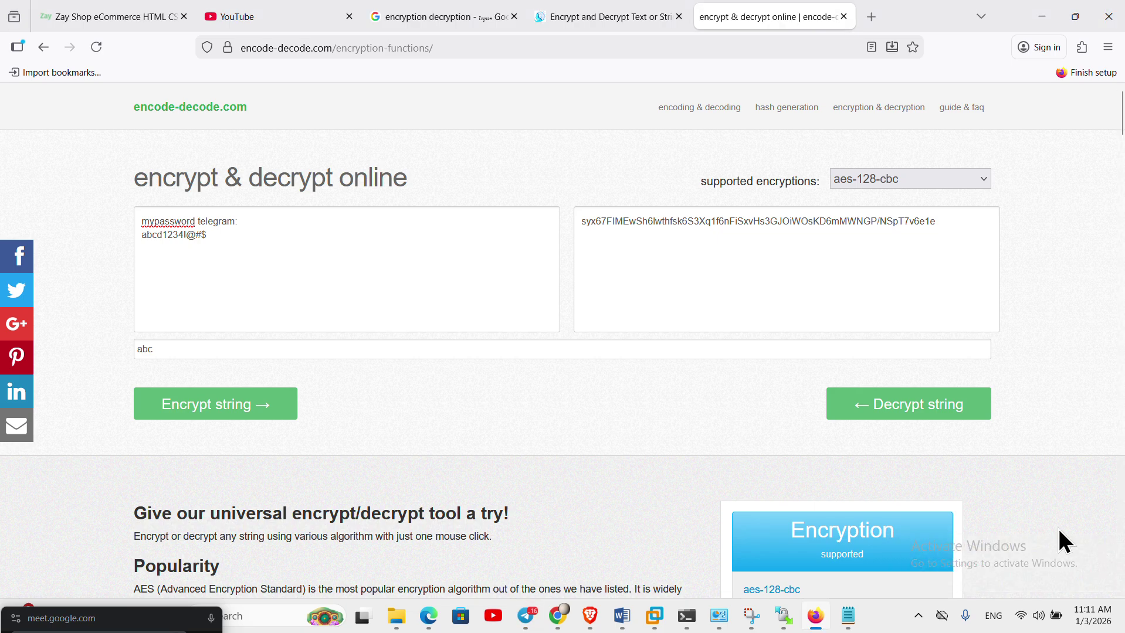